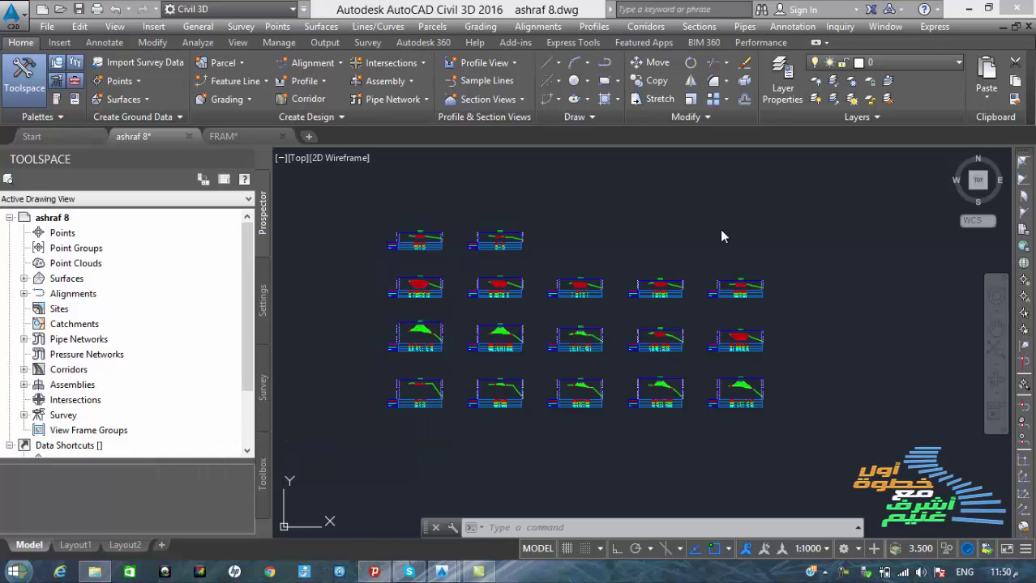
Step: Set the surface style of the L14 - (1) surface along the road corridor to _No Display
{"action": "left_click", "coordinate": [638, 225]}
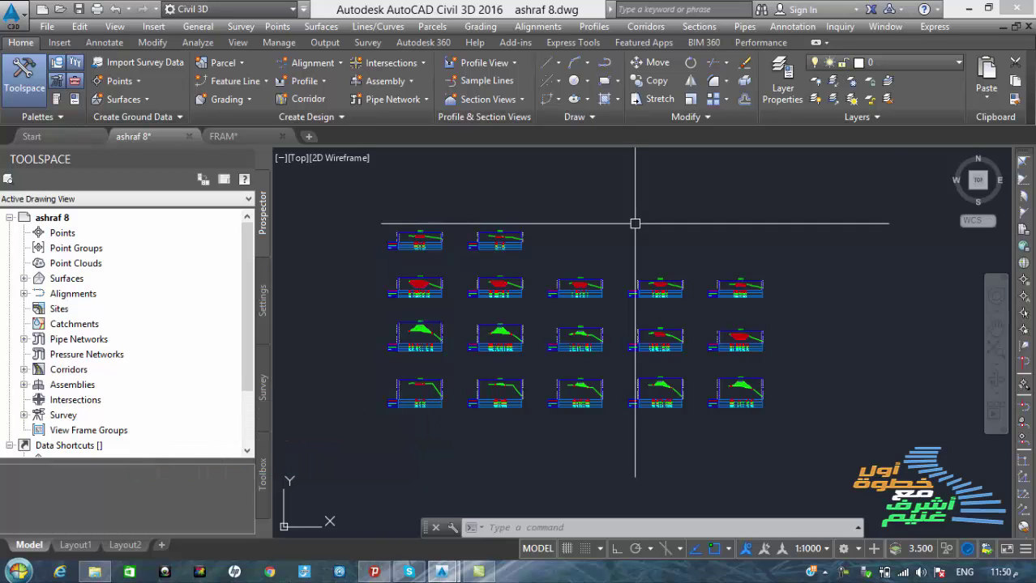
{"action": "scroll", "coordinate": [714, 264], "scroll_direction": "down", "scroll_amount": 7}
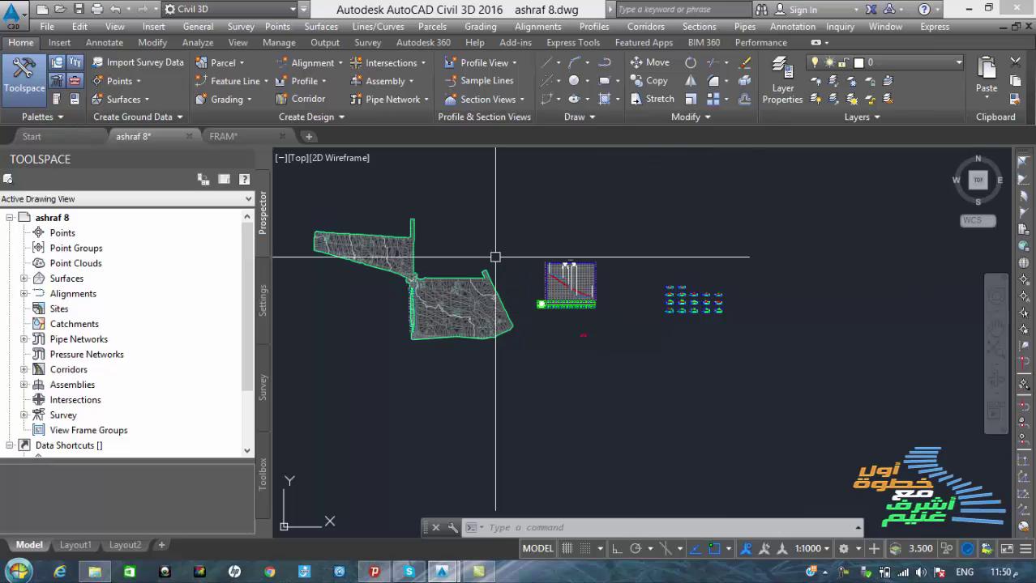
{"action": "middle_click_drag", "start_coordinate": [508, 248], "coordinate": [528, 257]}
{"action": "scroll", "coordinate": [449, 258], "scroll_direction": "up", "scroll_amount": 8}
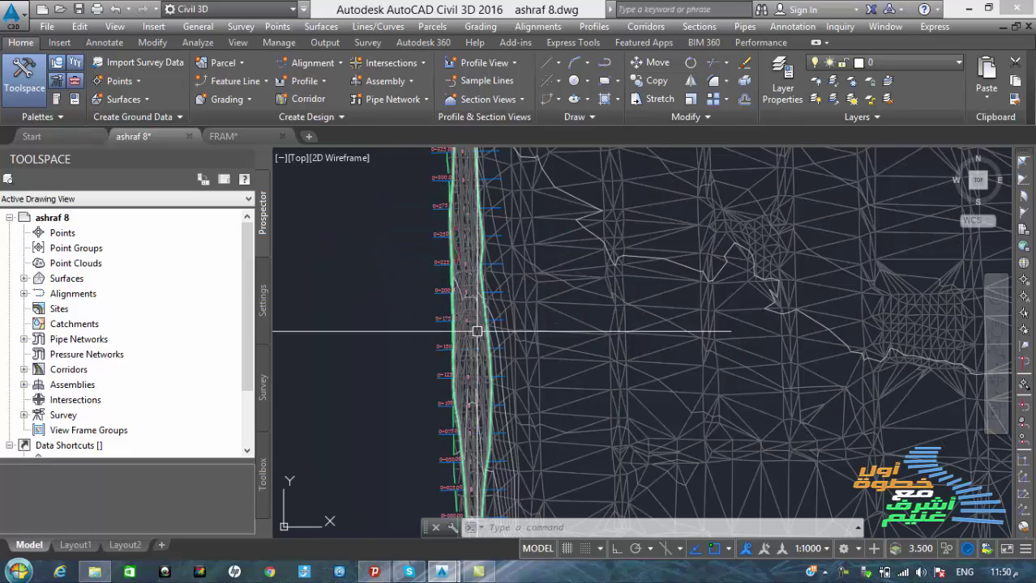
{"action": "scroll", "coordinate": [460, 254], "scroll_direction": "up", "scroll_amount": 4}
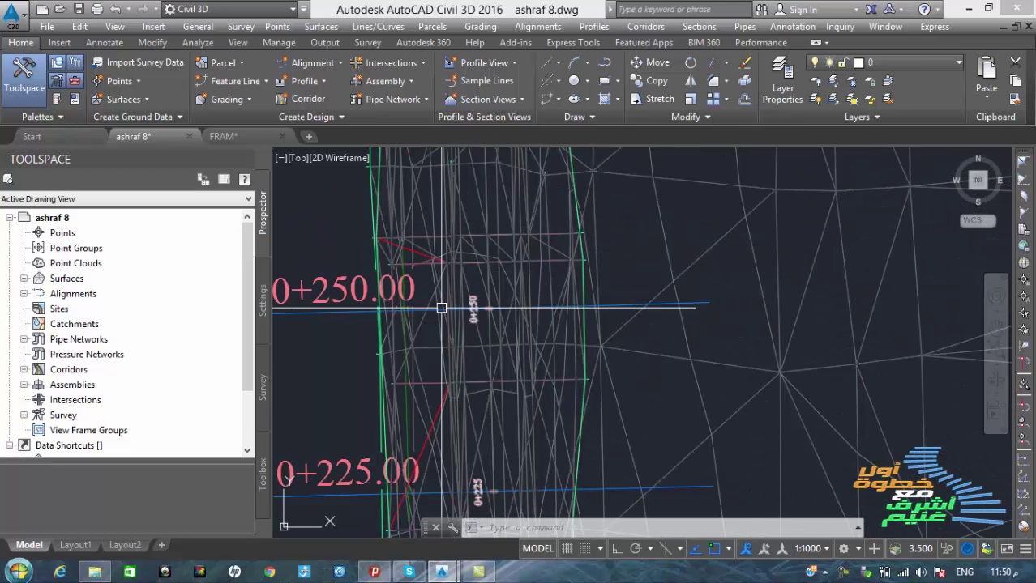
{"action": "scroll", "coordinate": [458, 255], "scroll_direction": "down", "scroll_amount": 2}
{"action": "scroll", "coordinate": [459, 254], "scroll_direction": "up", "scroll_amount": 4}
{"action": "left_click", "coordinate": [462, 238]}
{"action": "scroll", "coordinate": [423, 320], "scroll_direction": "down", "scroll_amount": 2}
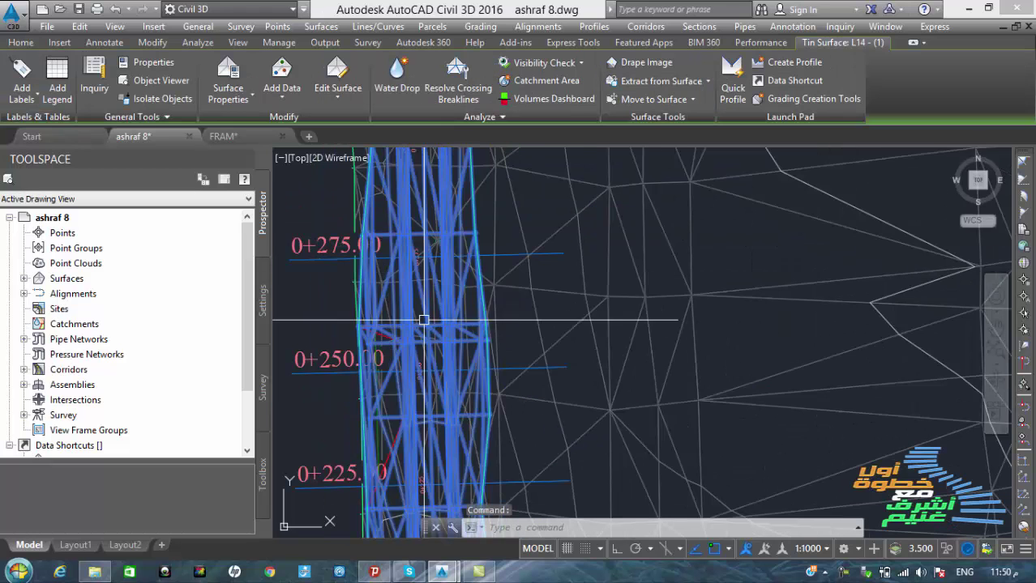
{"action": "right_click", "coordinate": [543, 252]}
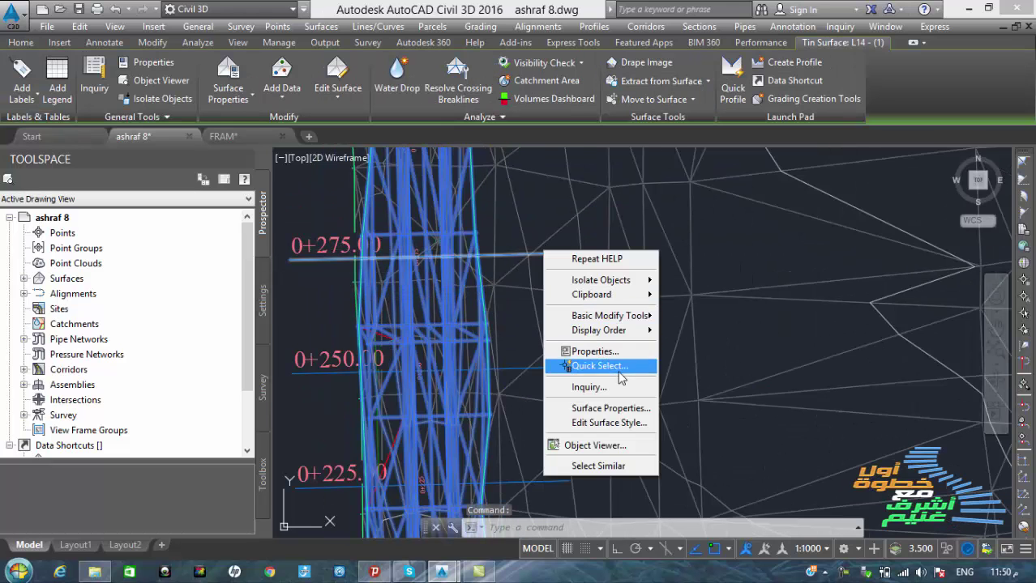
{"action": "left_click", "coordinate": [623, 410]}
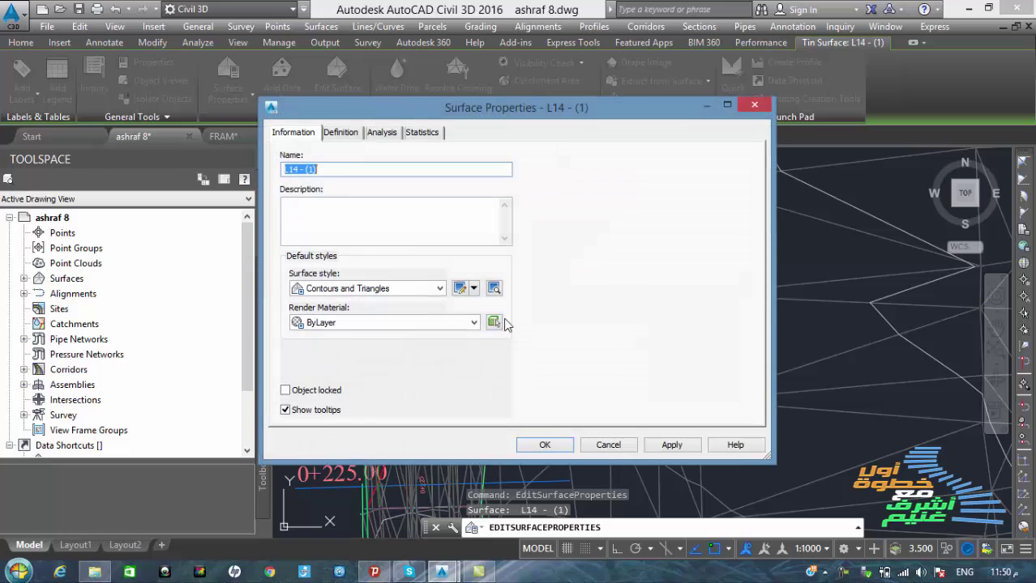
{"action": "left_click", "coordinate": [400, 290]}
{"action": "left_click", "coordinate": [354, 302]}
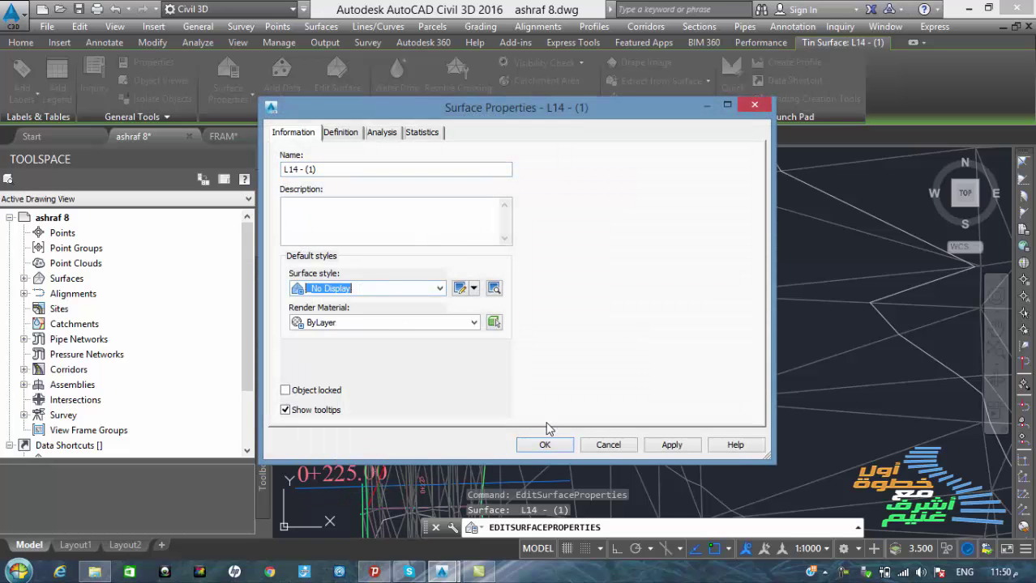
{"action": "left_click", "coordinate": [545, 445]}
{"action": "key", "text": "Escape"}
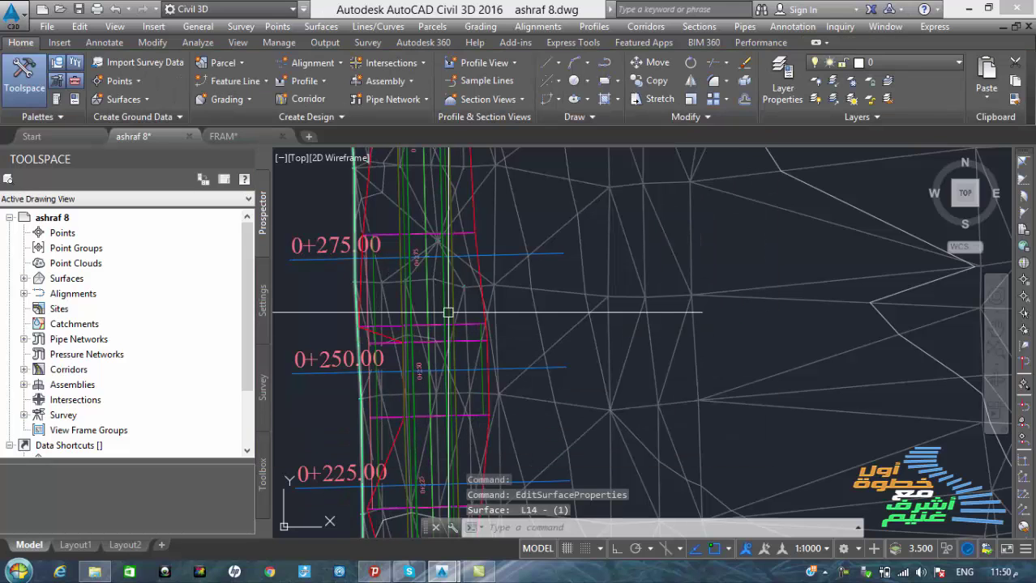
Step: Hide the NGL SKSKA 2 2-5-2016 (1) surface from the drawing and dismiss the event log
{"action": "scroll", "coordinate": [468, 305], "scroll_direction": "up", "scroll_amount": 3}
{"action": "scroll", "coordinate": [468, 306], "scroll_direction": "down", "scroll_amount": 6}
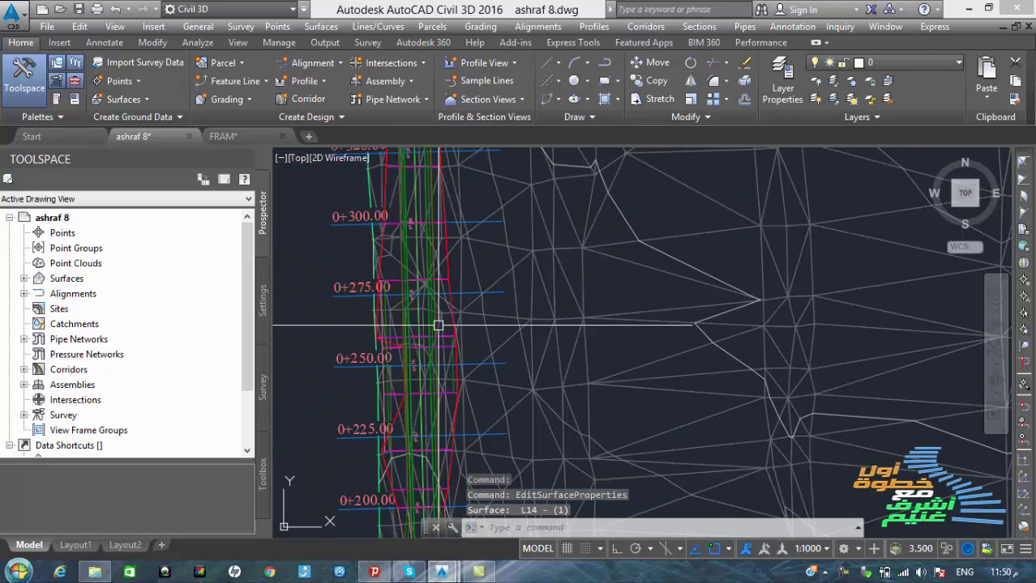
{"action": "left_click", "coordinate": [587, 277]}
{"action": "scroll", "coordinate": [588, 276], "scroll_direction": "down", "scroll_amount": 3}
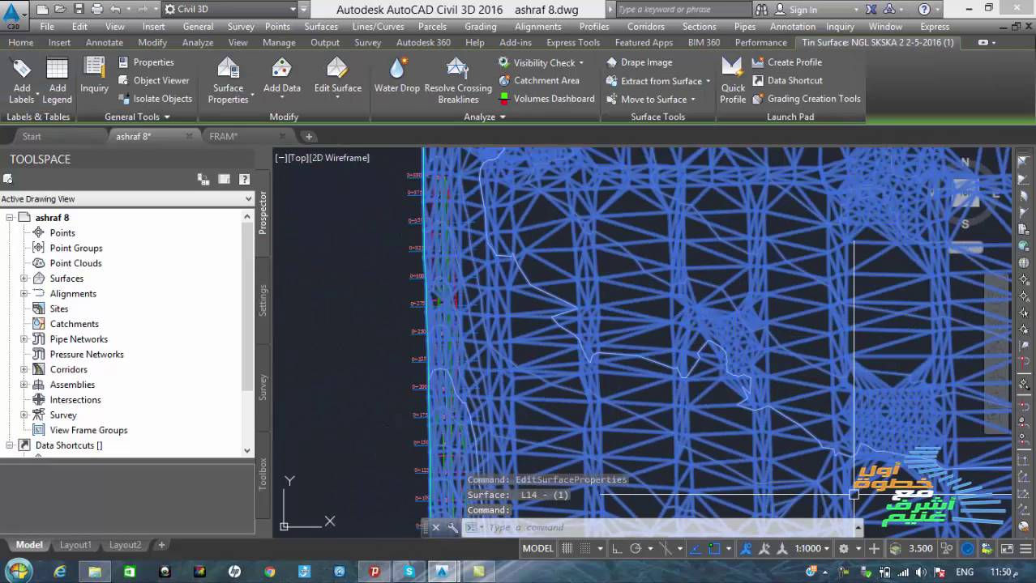
{"action": "left_click", "coordinate": [967, 548]}
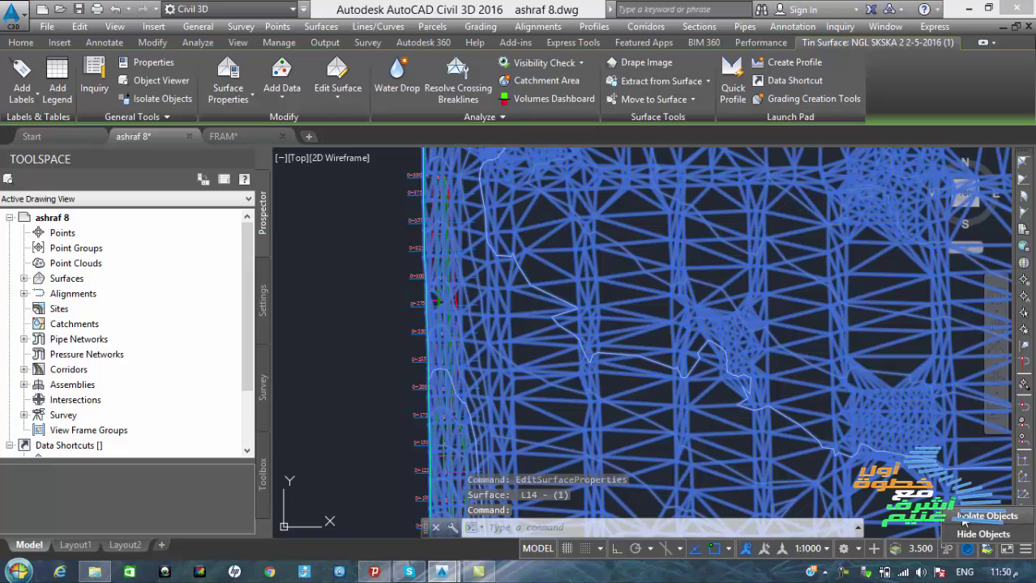
{"action": "left_click", "coordinate": [969, 536]}
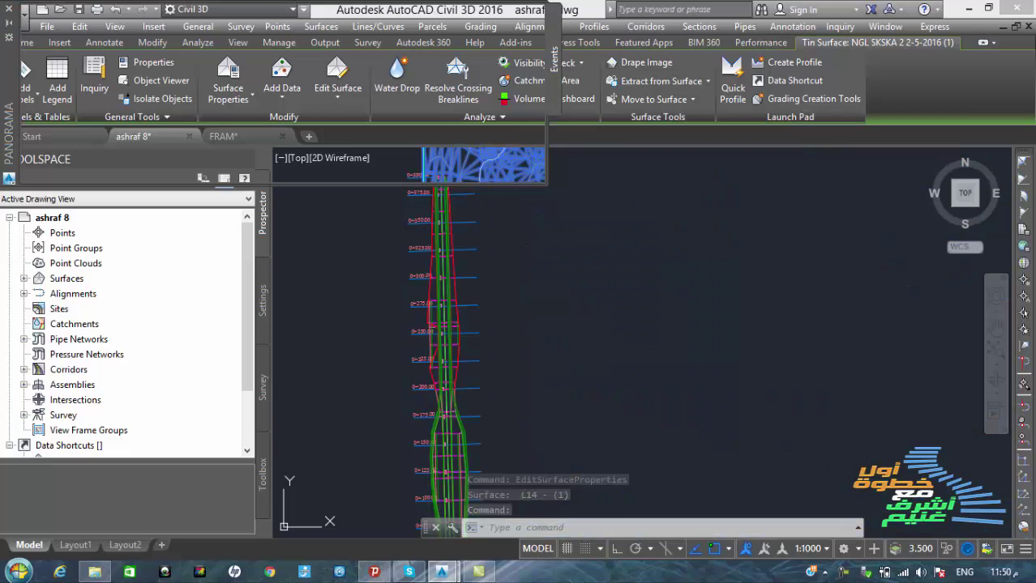
{"action": "left_click", "coordinate": [515, 14]}
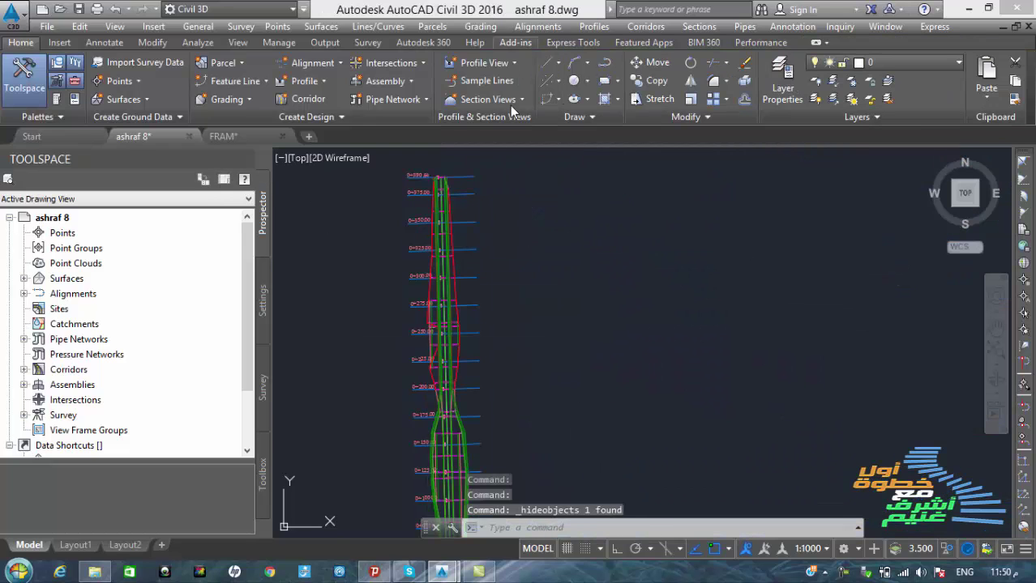
Step: Examine the road's profile view and the grid of section views in model space, including their spacing
{"action": "scroll", "coordinate": [597, 309], "scroll_direction": "down", "scroll_amount": 3}
{"action": "scroll", "coordinate": [689, 267], "scroll_direction": "up", "scroll_amount": 3}
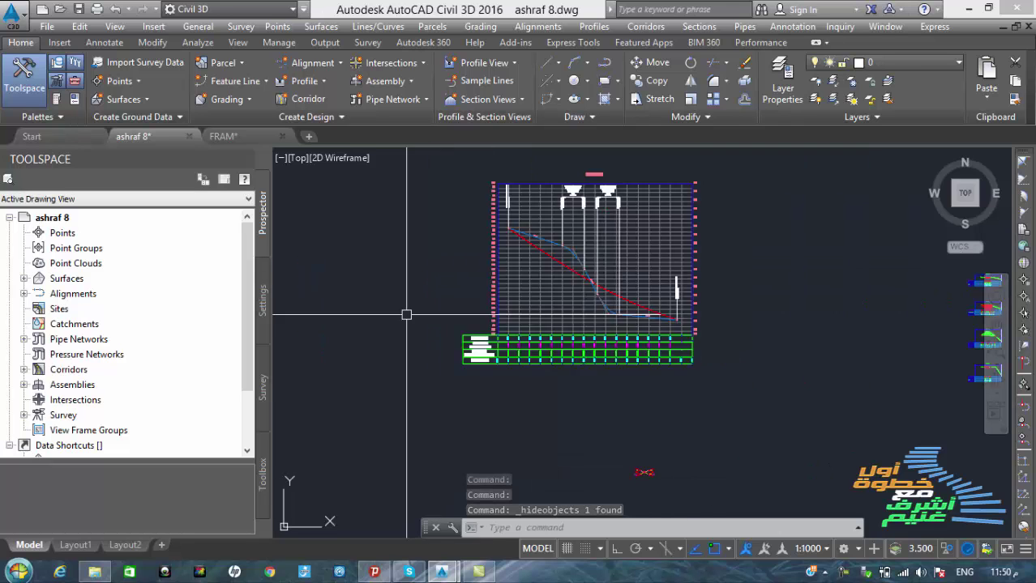
{"action": "scroll", "coordinate": [404, 312], "scroll_direction": "down", "scroll_amount": 4}
{"action": "scroll", "coordinate": [679, 317], "scroll_direction": "up", "scroll_amount": 4}
{"action": "scroll", "coordinate": [648, 300], "scroll_direction": "down", "scroll_amount": 2}
{"action": "scroll", "coordinate": [614, 293], "scroll_direction": "up", "scroll_amount": 2}
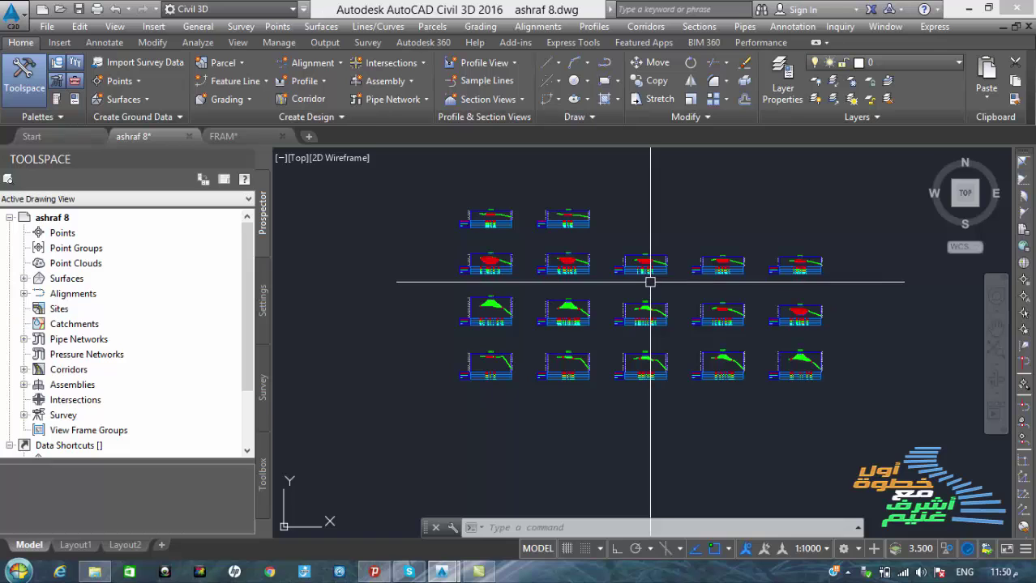
{"action": "middle_click_drag", "start_coordinate": [624, 243], "coordinate": [617, 225]}
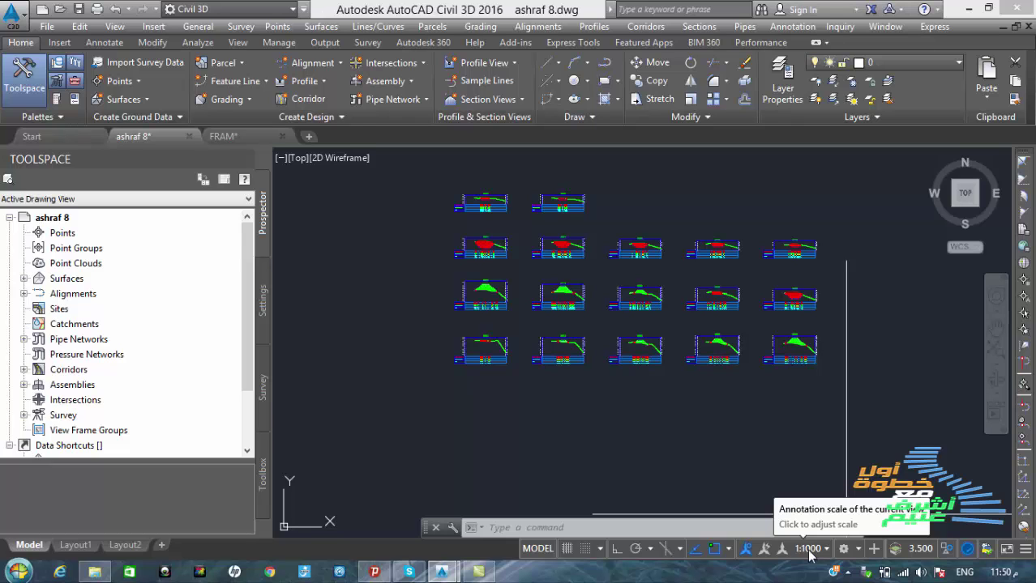
{"action": "scroll", "coordinate": [649, 428], "scroll_direction": "down", "scroll_amount": 2}
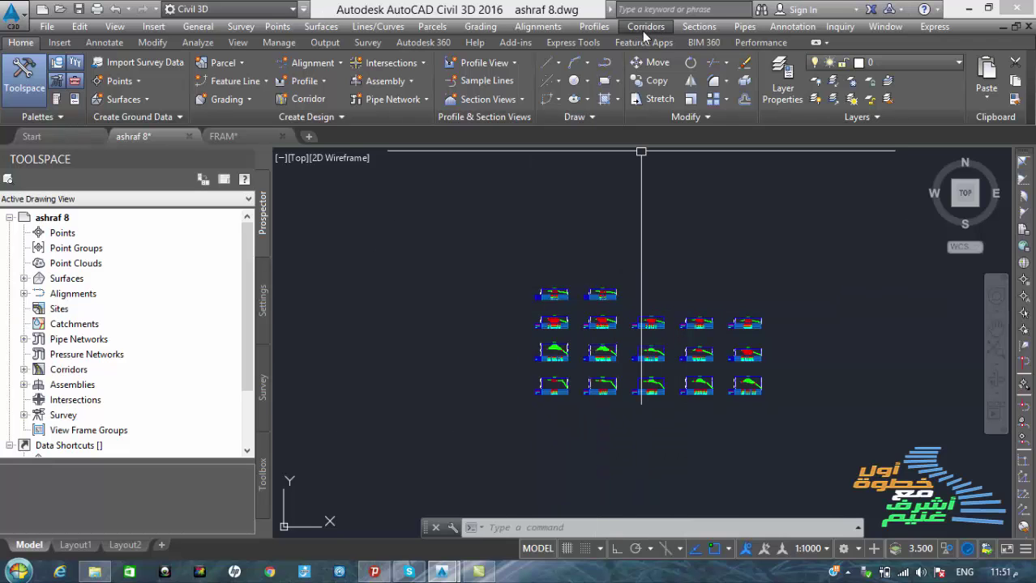
Step: Review the Basic group plot style's array spacing in the multiple section view placement options, leaving without creating views
{"action": "left_click", "coordinate": [698, 26]}
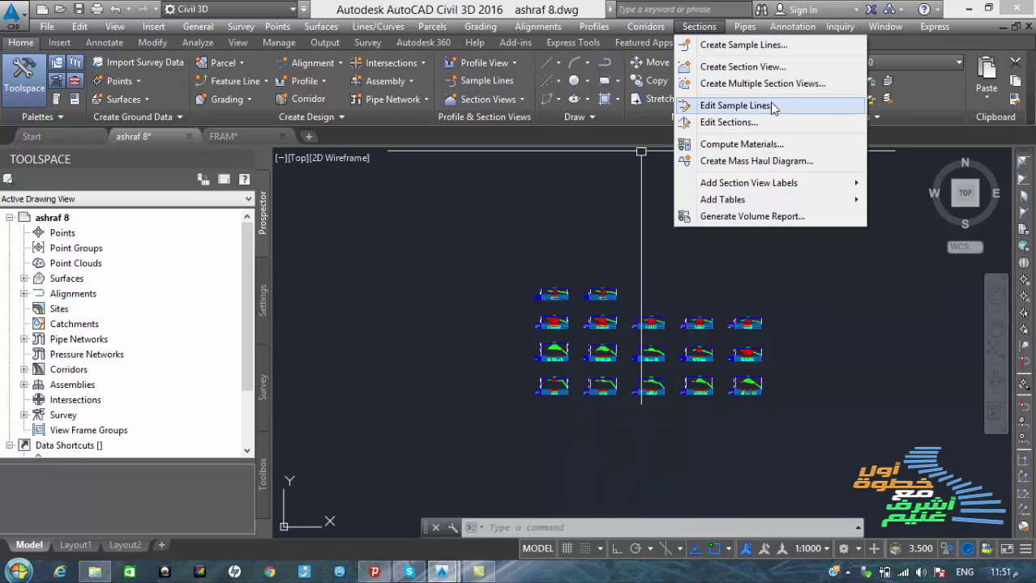
{"action": "left_click", "coordinate": [752, 83]}
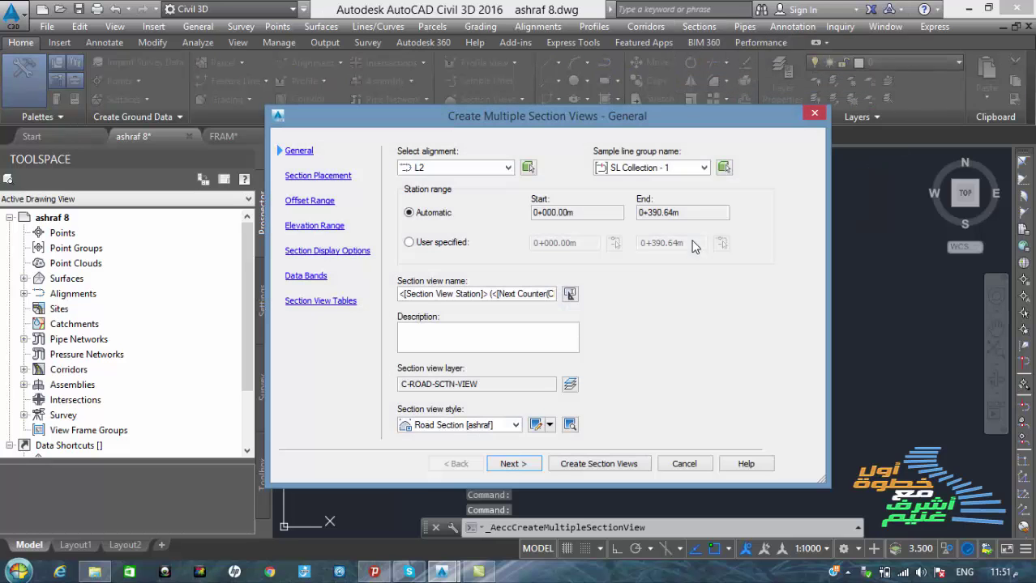
{"action": "left_click", "coordinate": [318, 177]}
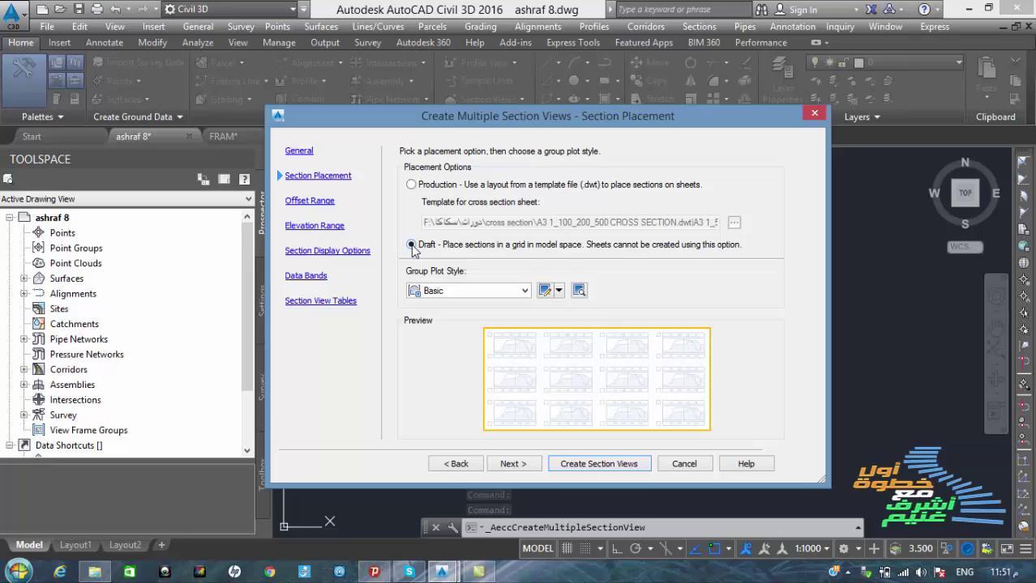
{"action": "left_click_drag", "start_coordinate": [509, 123], "coordinate": [434, 119]}
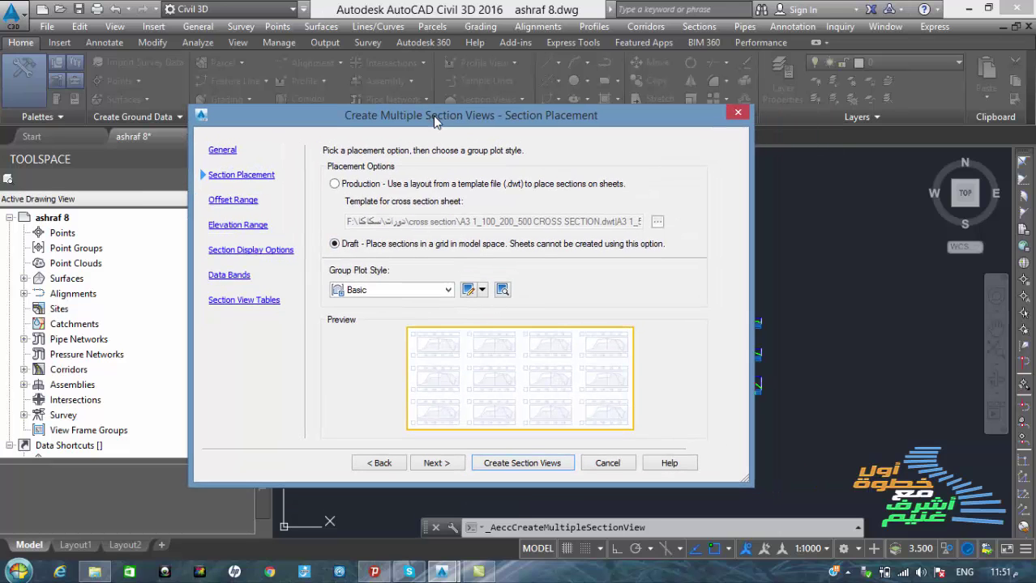
{"action": "left_click", "coordinate": [468, 292]}
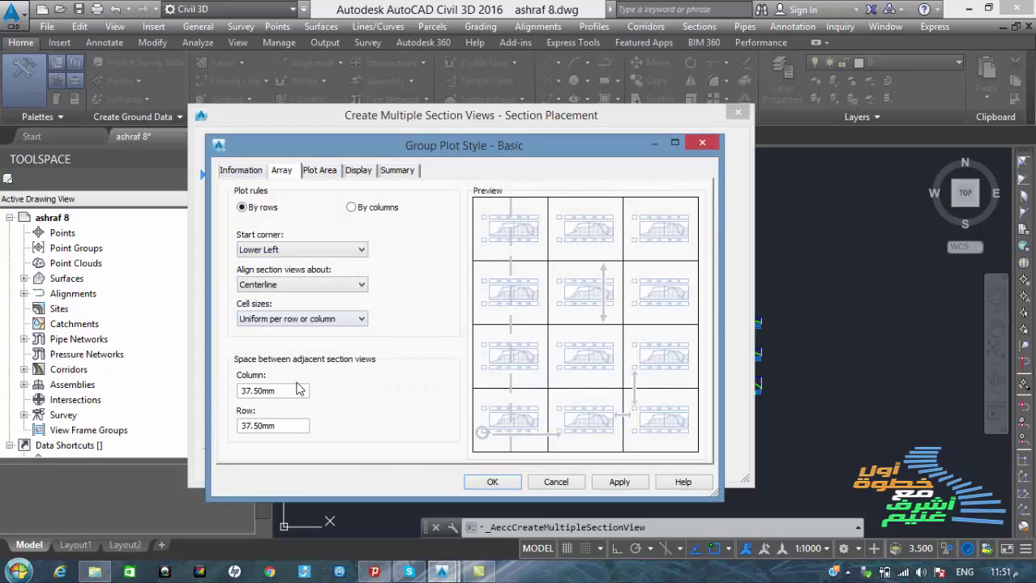
{"action": "left_click_drag", "start_coordinate": [282, 392], "coordinate": [245, 392]}
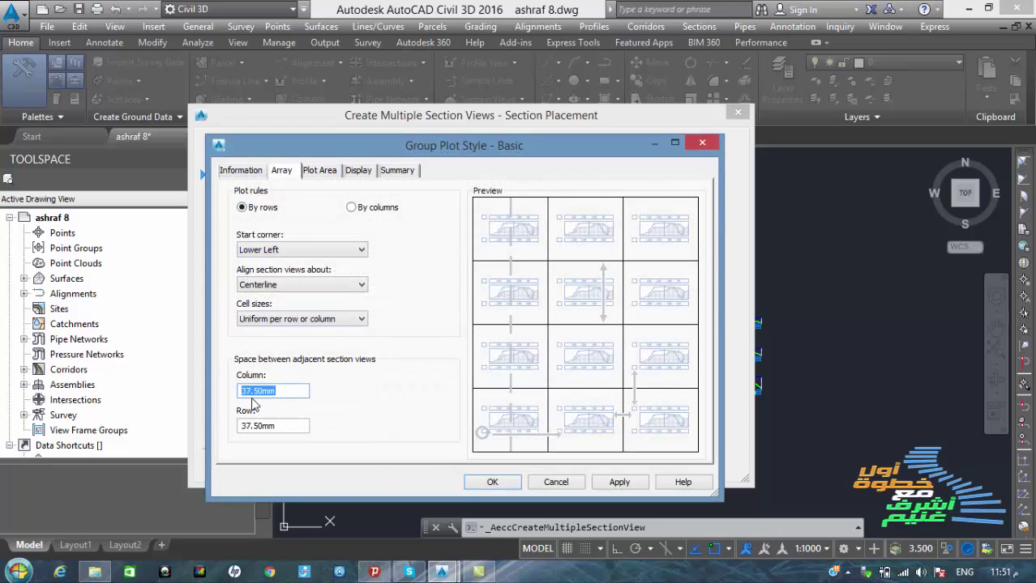
{"action": "left_click", "coordinate": [263, 396]}
{"action": "left_click", "coordinate": [701, 143]}
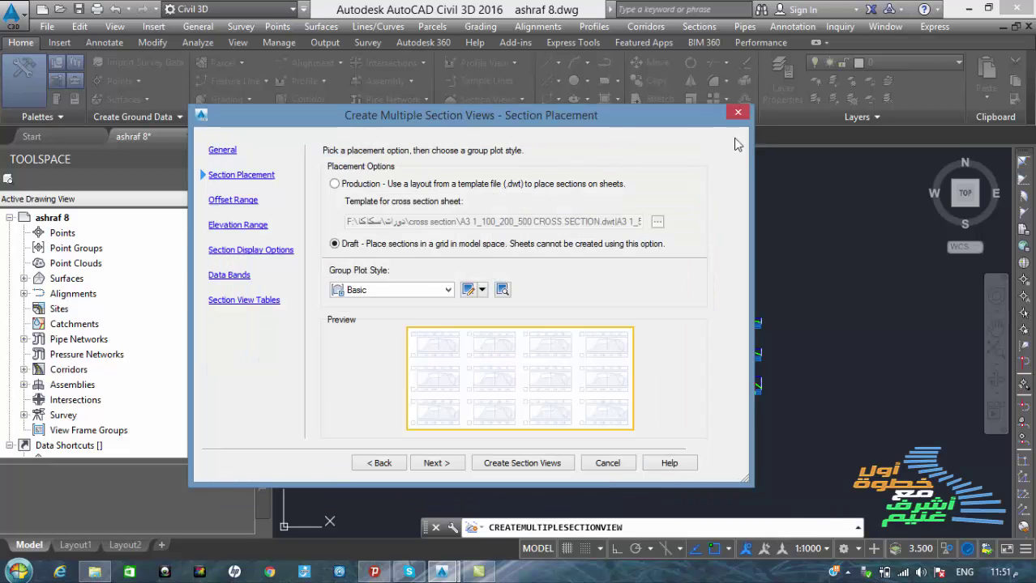
{"action": "left_click", "coordinate": [737, 114]}
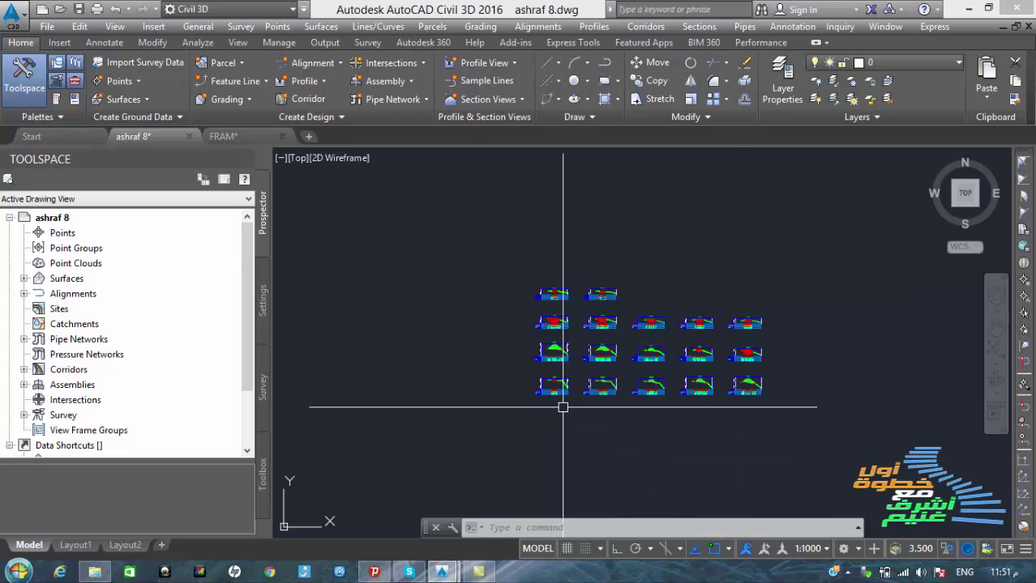
Step: Open the Basic group plot style of the Section View settings for editing
{"action": "left_click", "coordinate": [263, 304]}
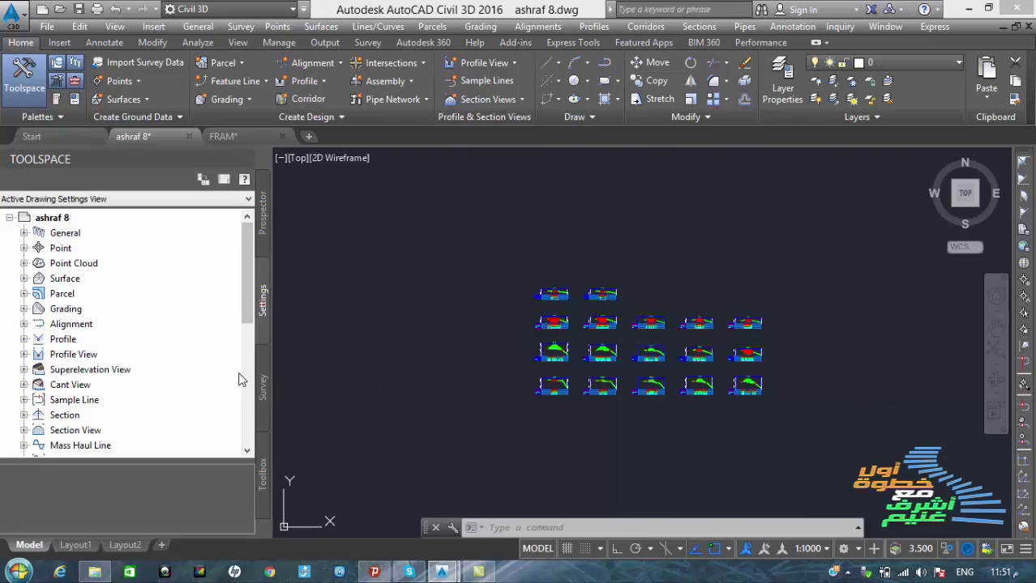
{"action": "left_click", "coordinate": [56, 324]}
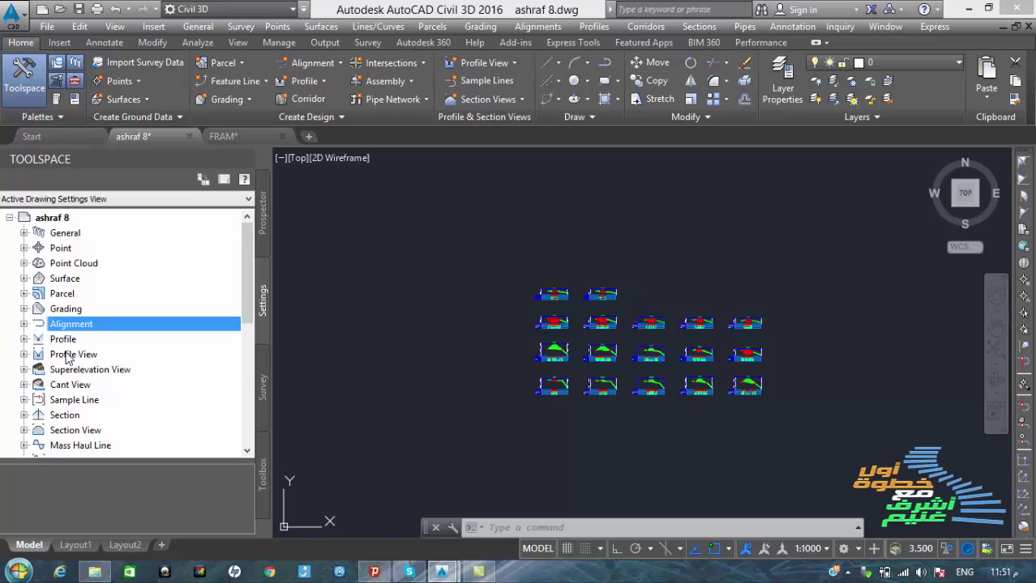
{"action": "left_click", "coordinate": [71, 356]}
{"action": "scroll", "coordinate": [81, 387], "scroll_direction": "down", "scroll_amount": 1}
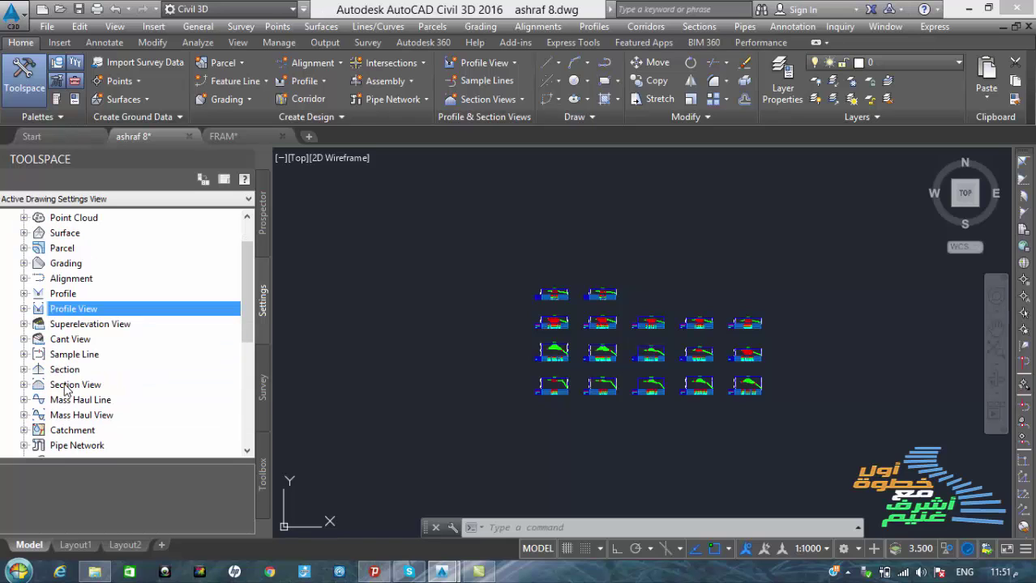
{"action": "double_click", "coordinate": [68, 387]}
{"action": "scroll", "coordinate": [75, 357], "scroll_direction": "down", "scroll_amount": 3}
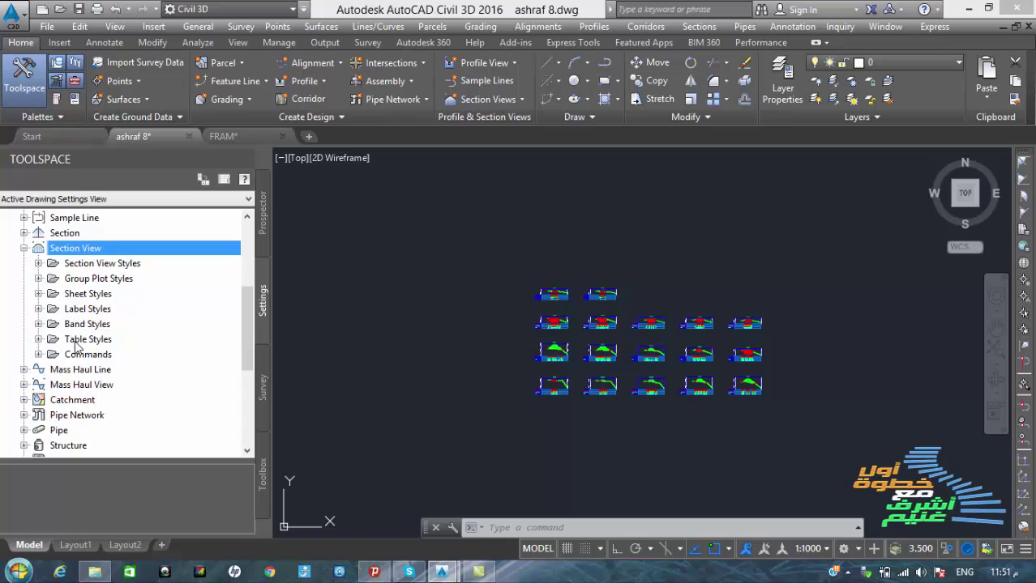
{"action": "left_click", "coordinate": [96, 280]}
{"action": "left_click", "coordinate": [38, 278]}
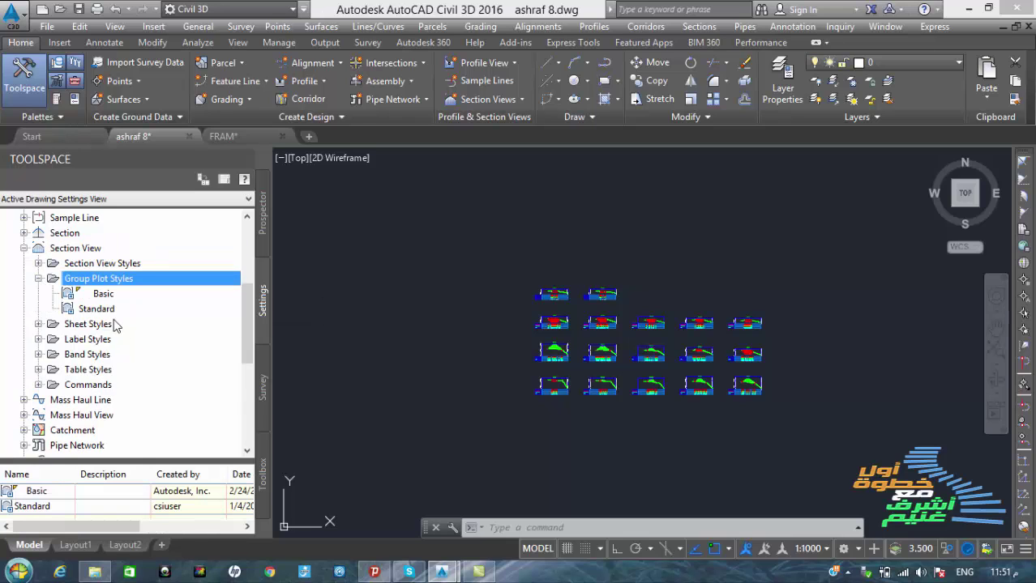
{"action": "left_click", "coordinate": [103, 295]}
{"action": "right_click", "coordinate": [104, 295]}
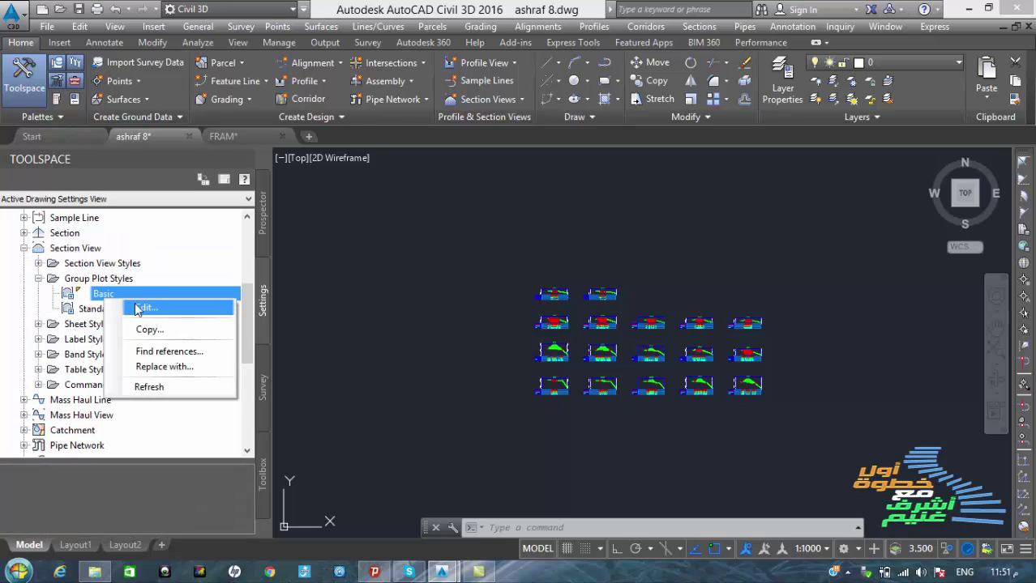
{"action": "left_click", "coordinate": [144, 309]}
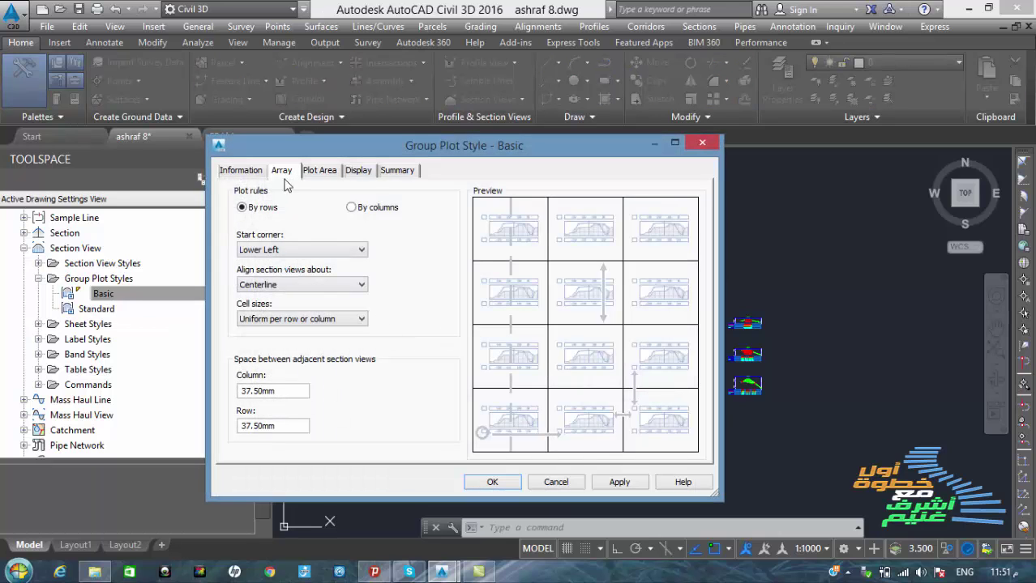
Step: Set the Basic style's column and row spacing between adjacent section views to 5 mm each and accept the changes
{"action": "double_click", "coordinate": [271, 390]}
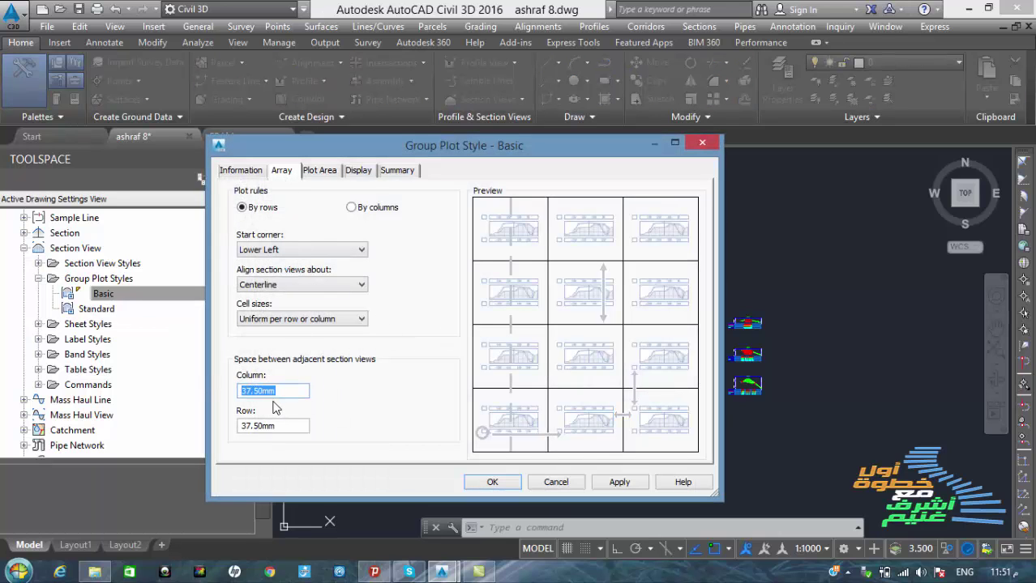
{"action": "type", "text": "5"}
{"action": "double_click", "coordinate": [285, 429]}
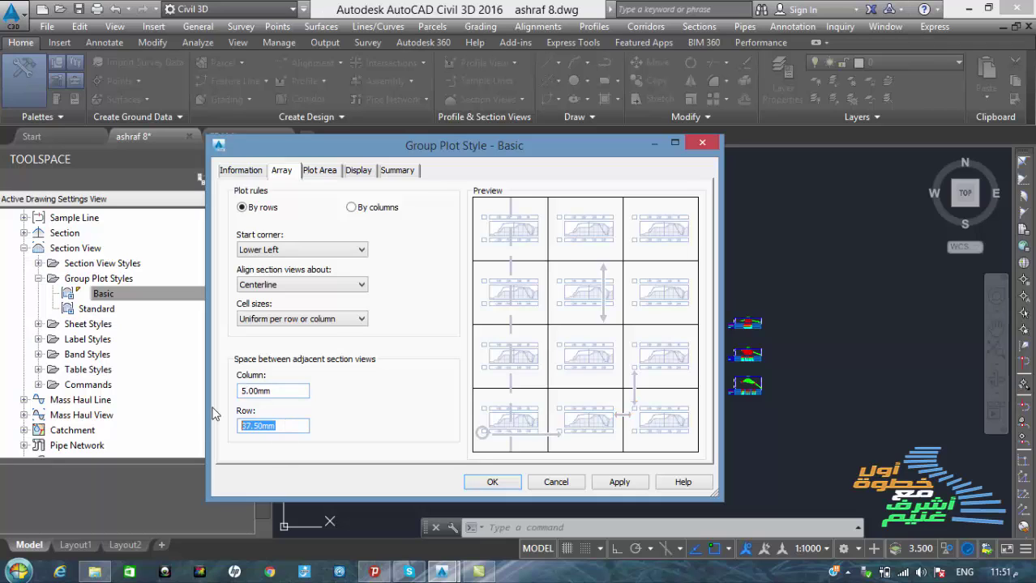
{"action": "type", "text": "5"}
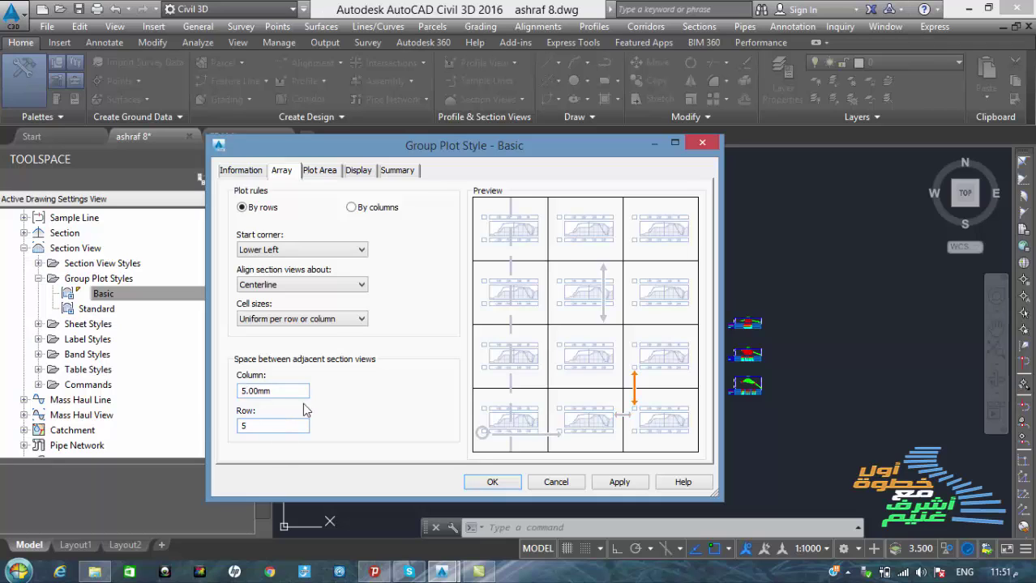
{"action": "left_click", "coordinate": [490, 482]}
Step: Examine the rearranged grid of section views, checking the gaps between columns and rows and their band tables
{"action": "scroll", "coordinate": [597, 382], "scroll_direction": "up", "scroll_amount": 5}
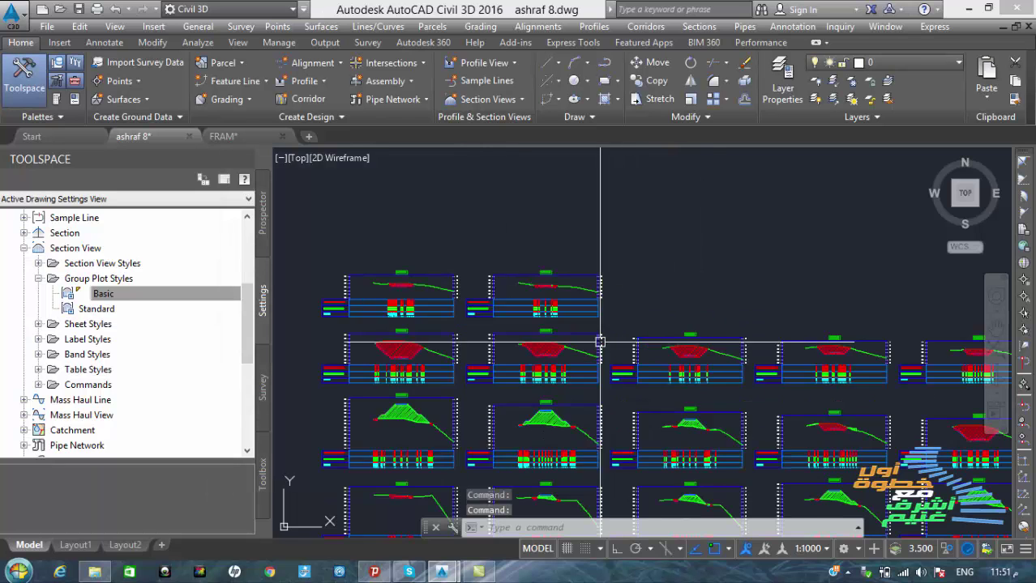
{"action": "scroll", "coordinate": [655, 342], "scroll_direction": "down", "scroll_amount": 3}
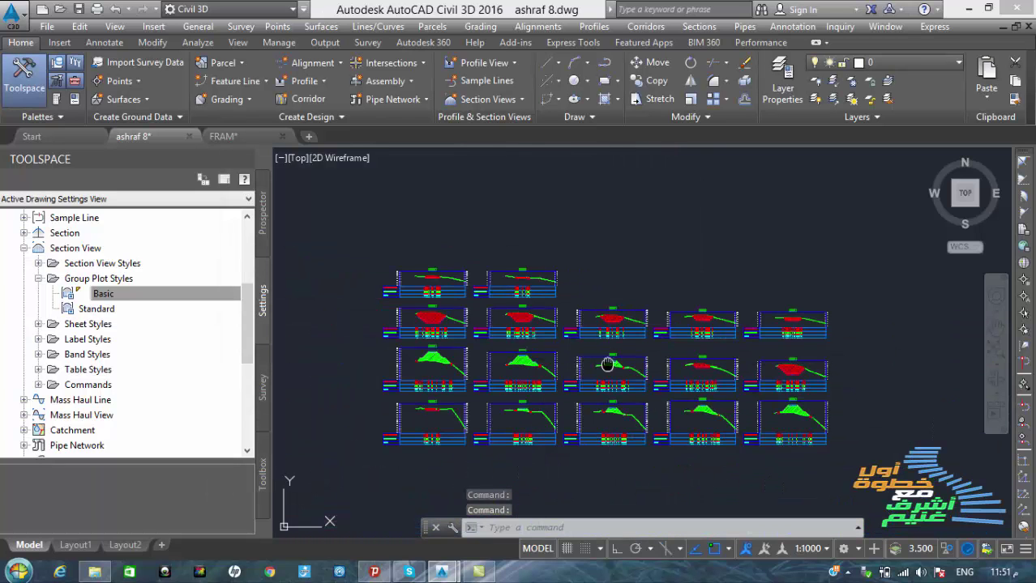
{"action": "scroll", "coordinate": [526, 350], "scroll_direction": "up", "scroll_amount": 5}
{"action": "scroll", "coordinate": [555, 347], "scroll_direction": "down", "scroll_amount": 6}
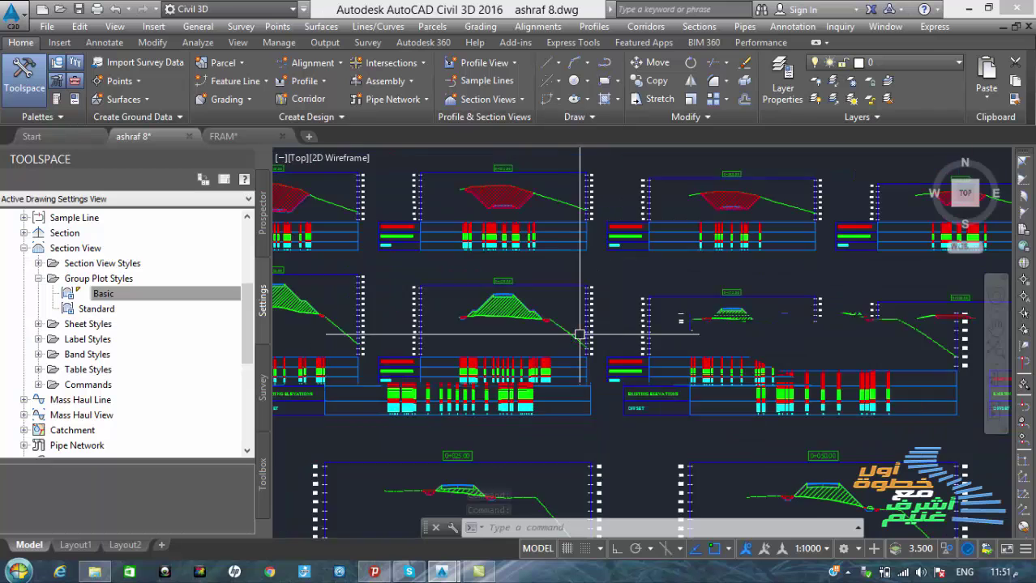
{"action": "scroll", "coordinate": [551, 371], "scroll_direction": "up", "scroll_amount": 3}
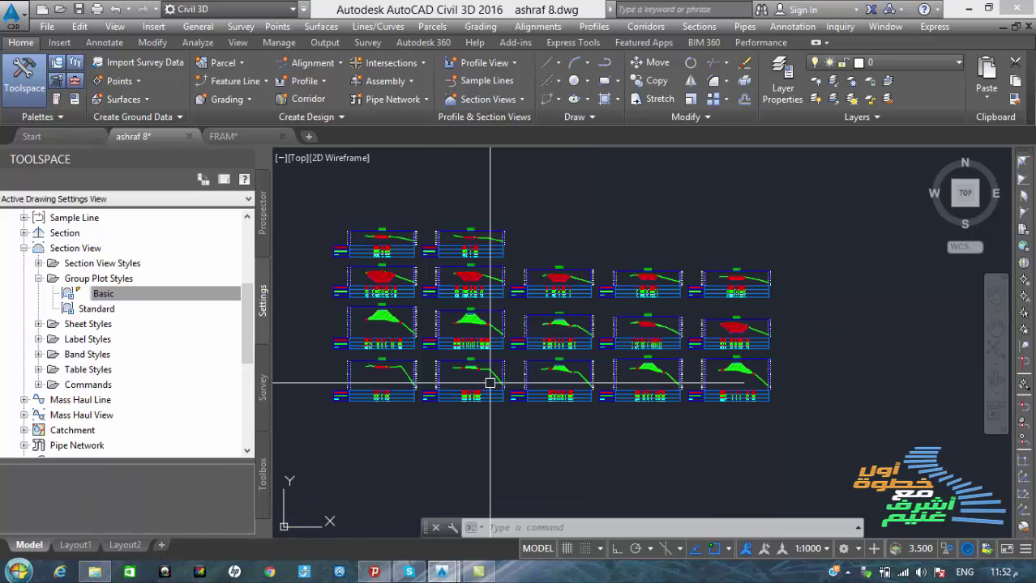
{"action": "scroll", "coordinate": [381, 271], "scroll_direction": "up", "scroll_amount": 2}
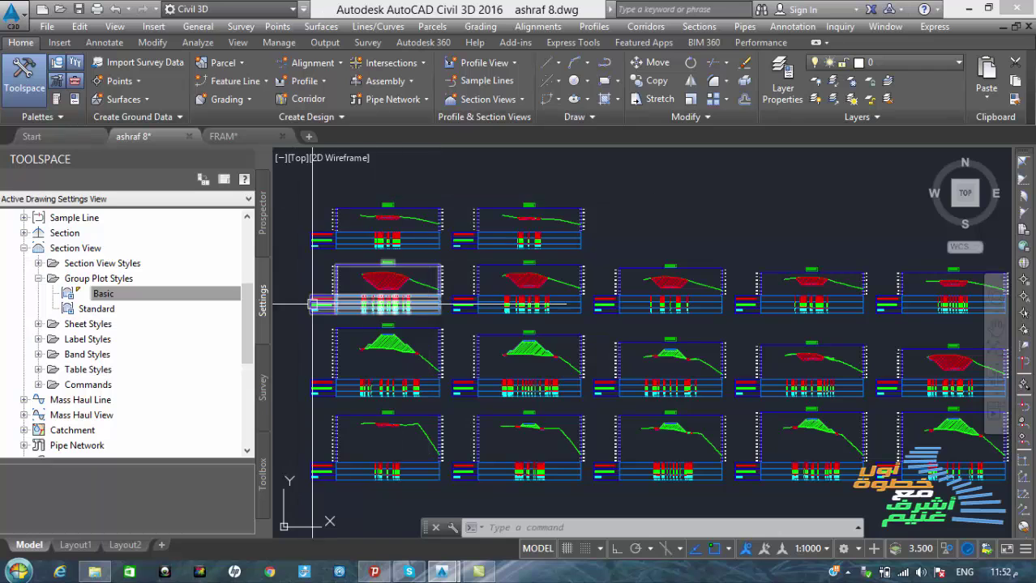
{"action": "mouse_move", "coordinate": [398, 314]}
{"action": "middle_mouse_down"}
{"action": "mouse_move", "coordinate": [495, 314]}
{"action": "mouse_move", "coordinate": [440, 313]}
{"action": "middle_mouse_up"}
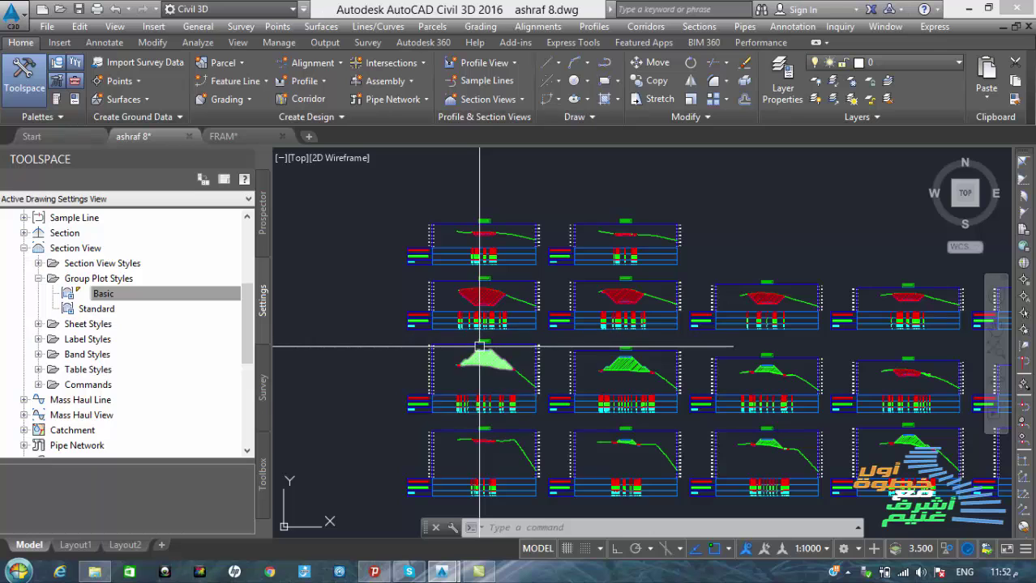
{"action": "mouse_move", "coordinate": [481, 344]}
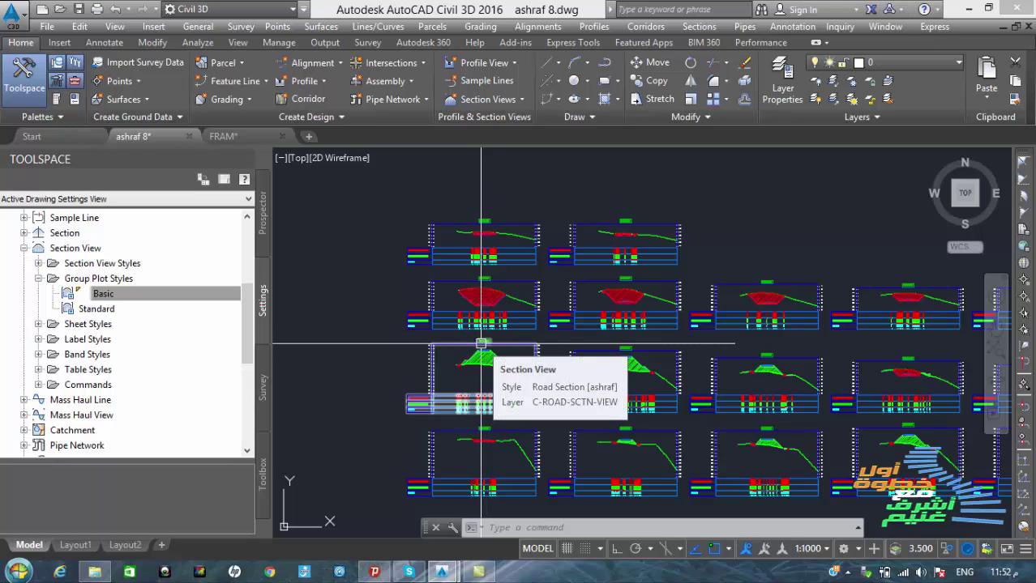
{"action": "scroll", "coordinate": [435, 234], "scroll_direction": "up", "scroll_amount": 3}
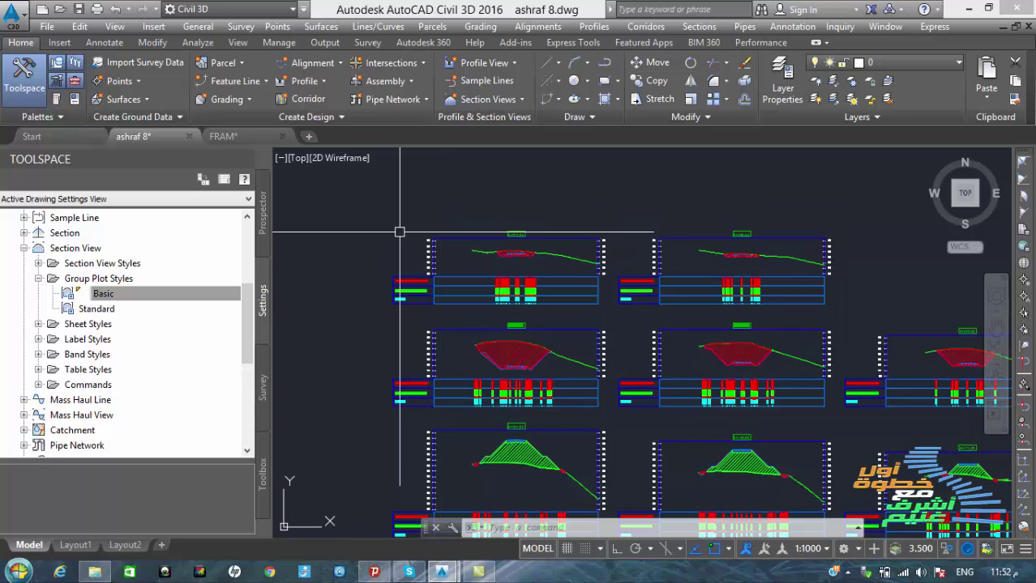
Step: Measure the overall width of the section view at station 0+375.00, including its band titles, with the DIST command
{"action": "type", "text": "d"}
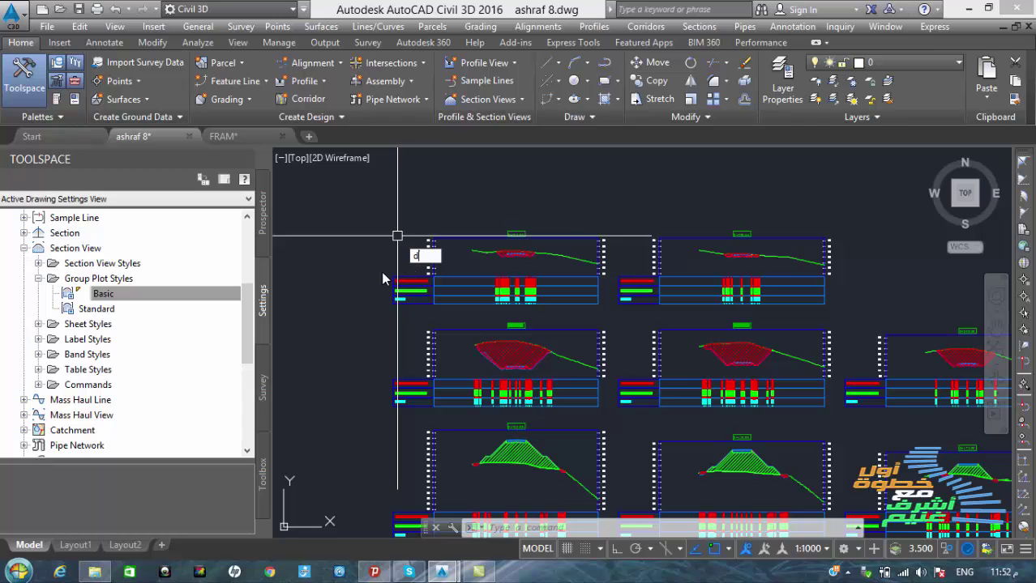
{"action": "type", "text": "ist"}
{"action": "key", "text": "Return"}
{"action": "scroll", "coordinate": [390, 279], "scroll_direction": "up", "scroll_amount": 3}
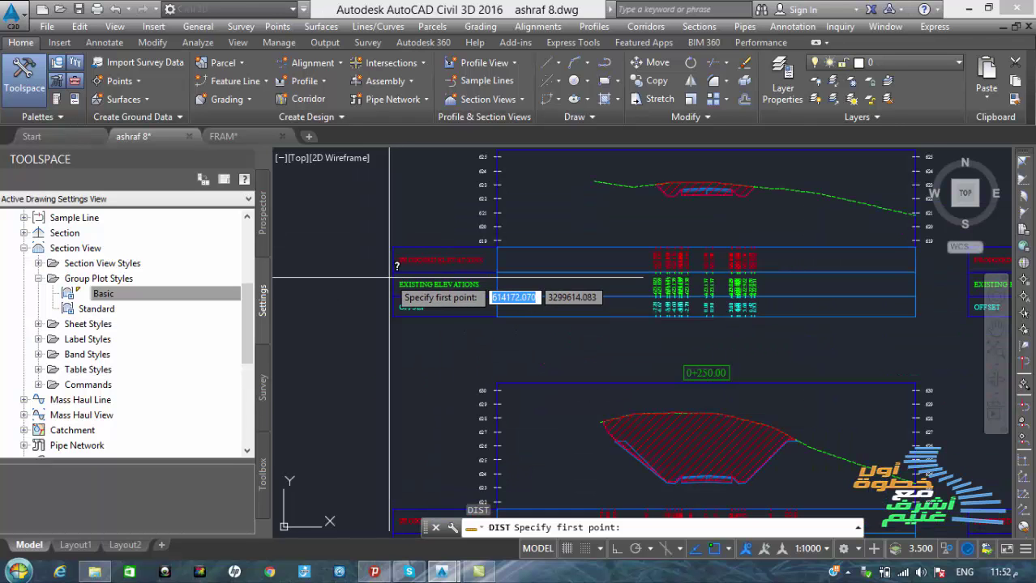
{"action": "left_click", "coordinate": [390, 278]}
{"action": "scroll", "coordinate": [573, 332], "scroll_direction": "down", "scroll_amount": 4}
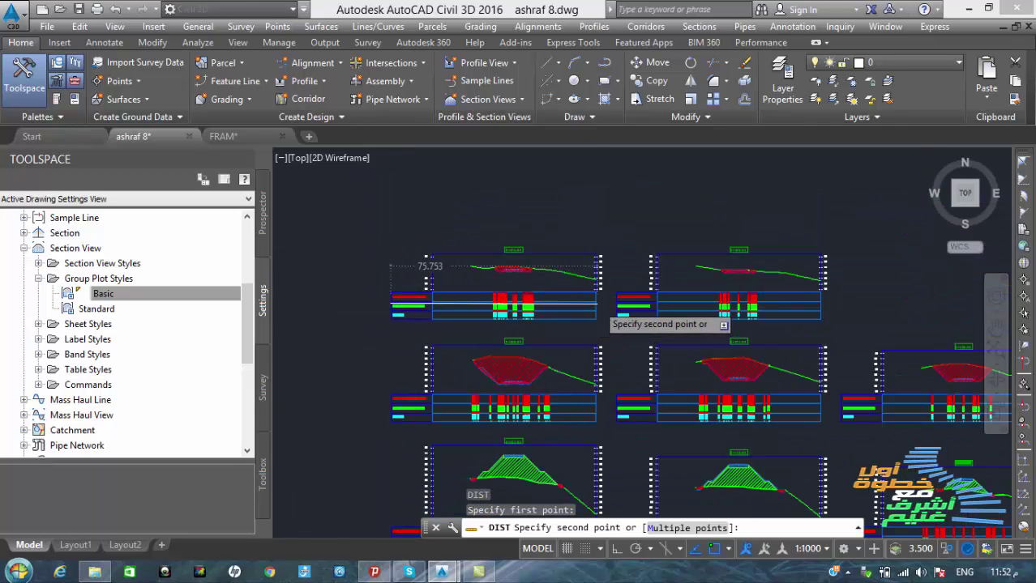
{"action": "scroll", "coordinate": [598, 301], "scroll_direction": "up", "scroll_amount": 2}
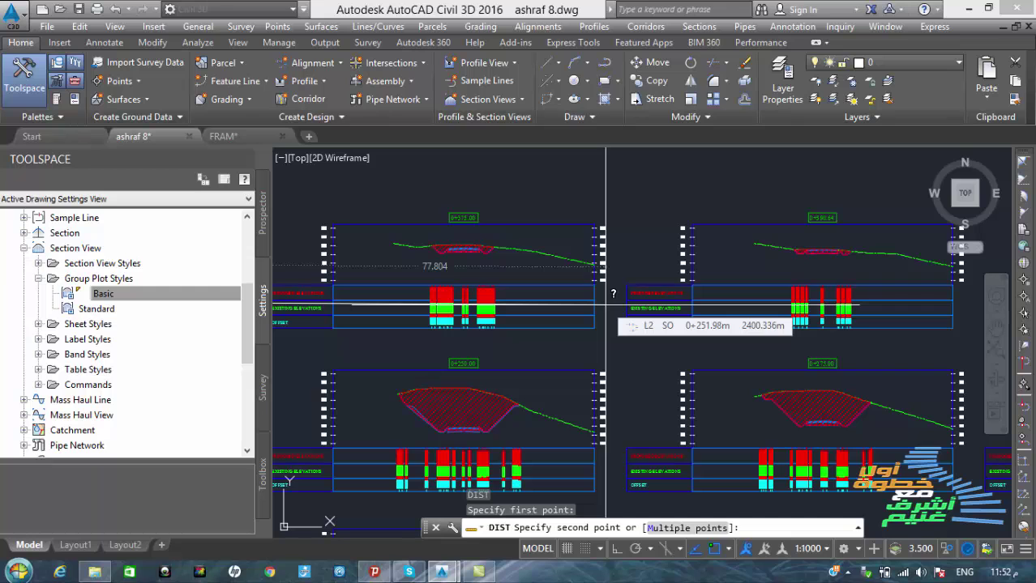
{"action": "left_click", "coordinate": [606, 304]}
{"action": "middle_click_drag", "start_coordinate": [571, 300], "coordinate": [617, 283]}
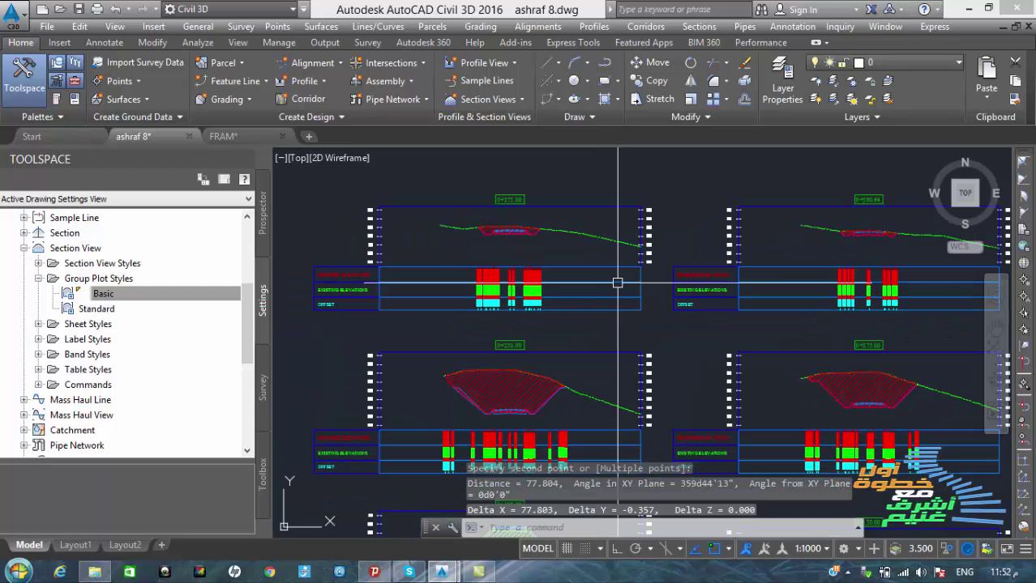
Step: Switch to Calculator, divide 78 by 0.42 to work out a suitable plotting scale, and close it
{"action": "left_click", "coordinate": [18, 572]}
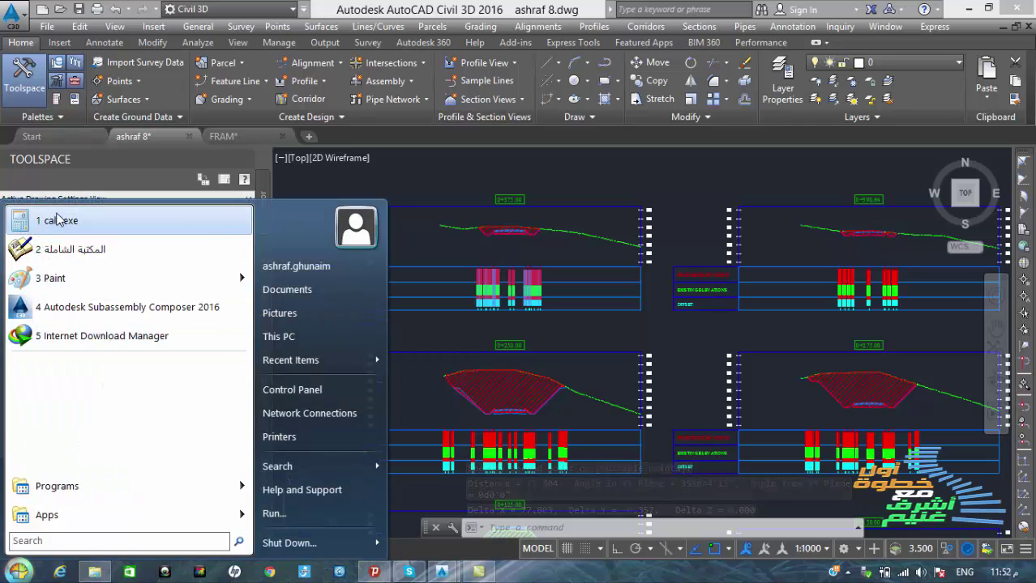
{"action": "left_click", "coordinate": [59, 220]}
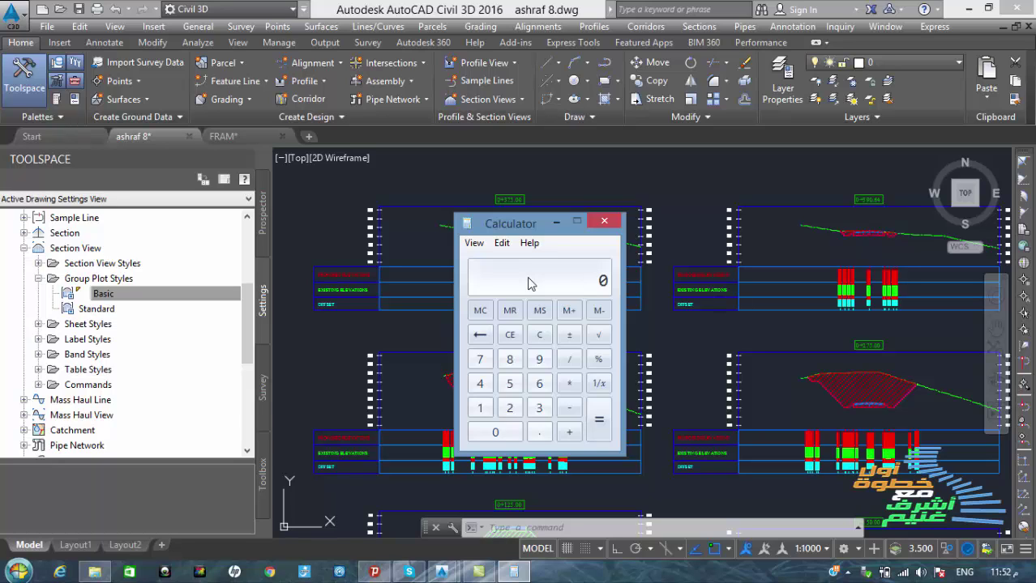
{"action": "type", "text": ".42"}
{"action": "type", "text": "0"}
{"action": "key", "text": "slash"}
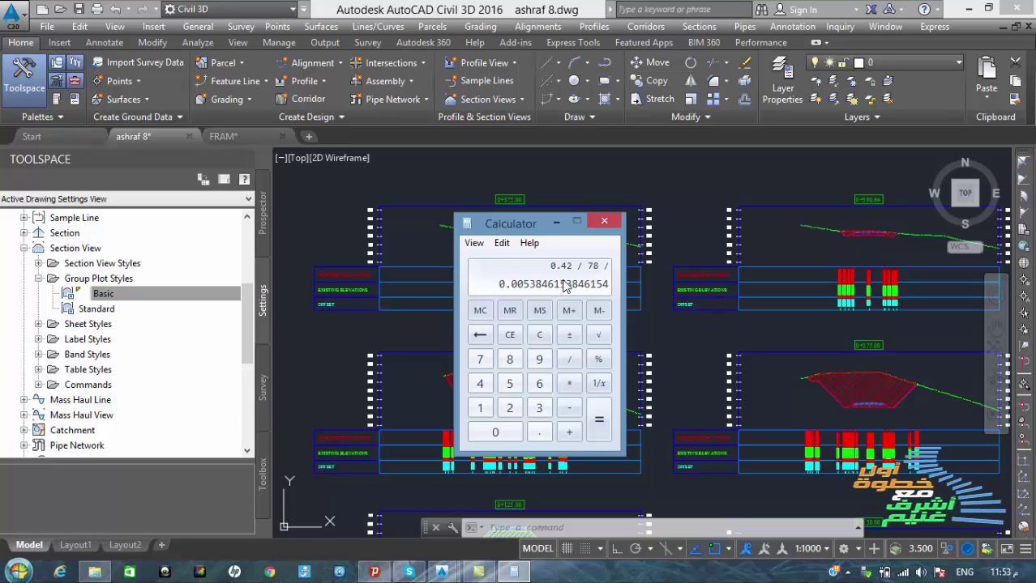
{"action": "key", "text": "Escape"}
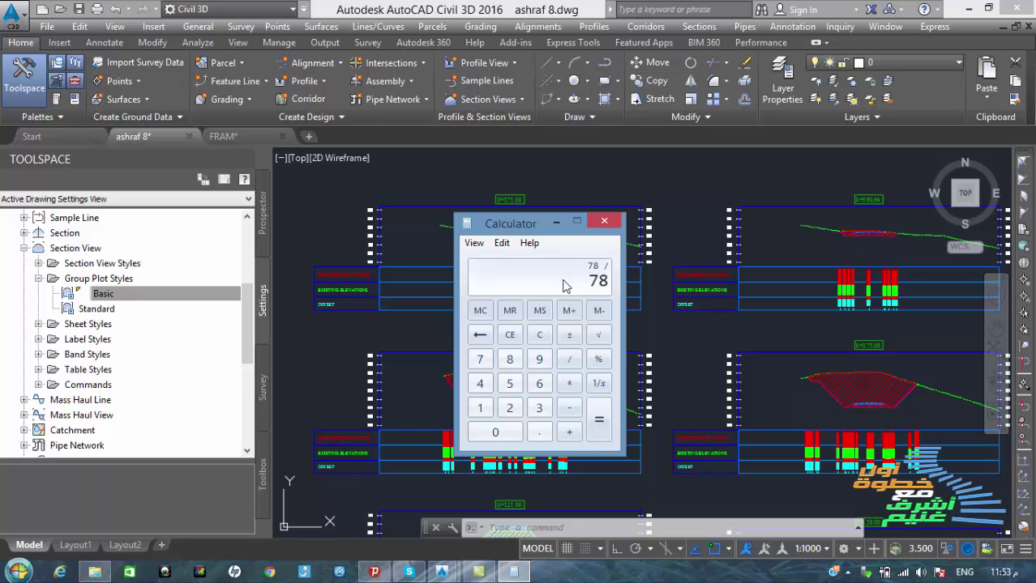
{"action": "type", "text": "0.42"}
{"action": "key", "text": "Return"}
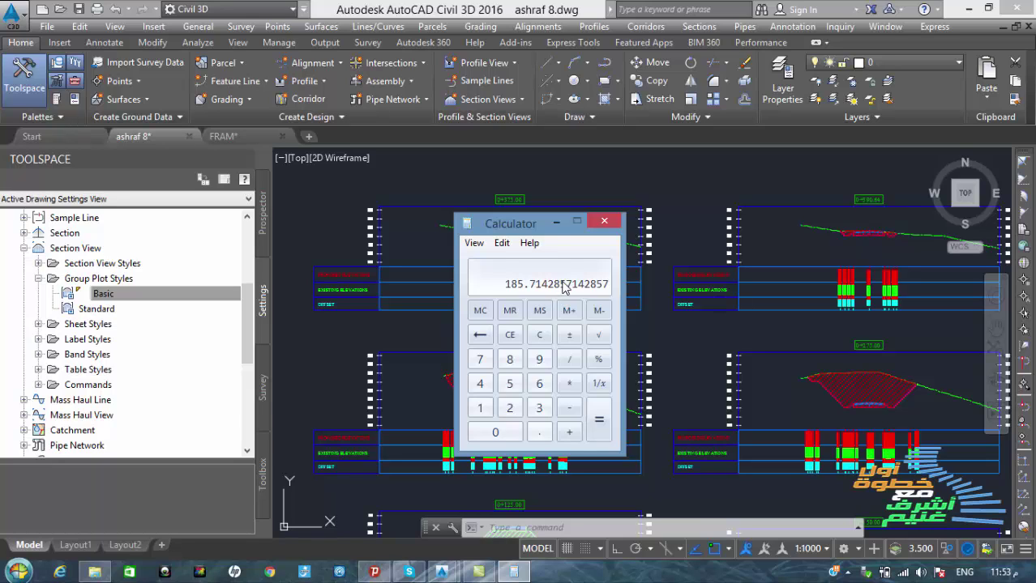
{"action": "left_click", "coordinate": [606, 223]}
Step: Set the model space annotation scale to 1:200 and inspect the section views' band labels and spacing
{"action": "scroll", "coordinate": [474, 298], "scroll_direction": "down", "scroll_amount": 2}
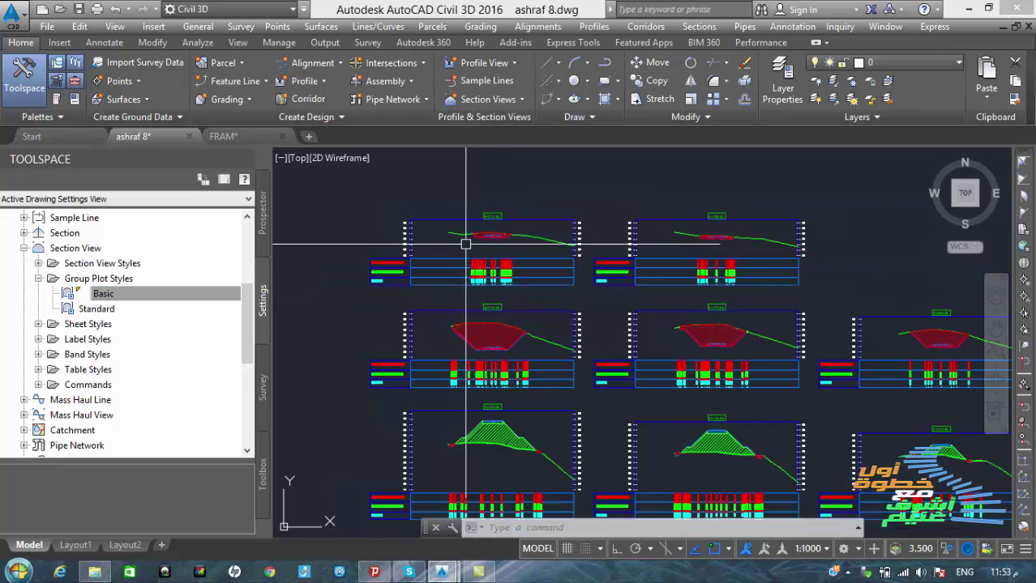
{"action": "left_click", "coordinate": [810, 550]}
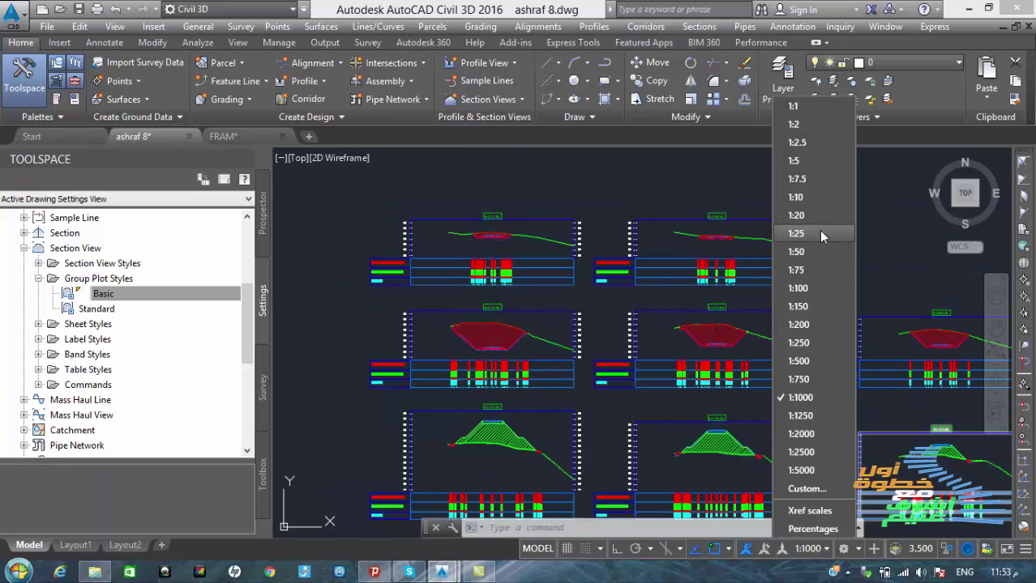
{"action": "left_click", "coordinate": [798, 324]}
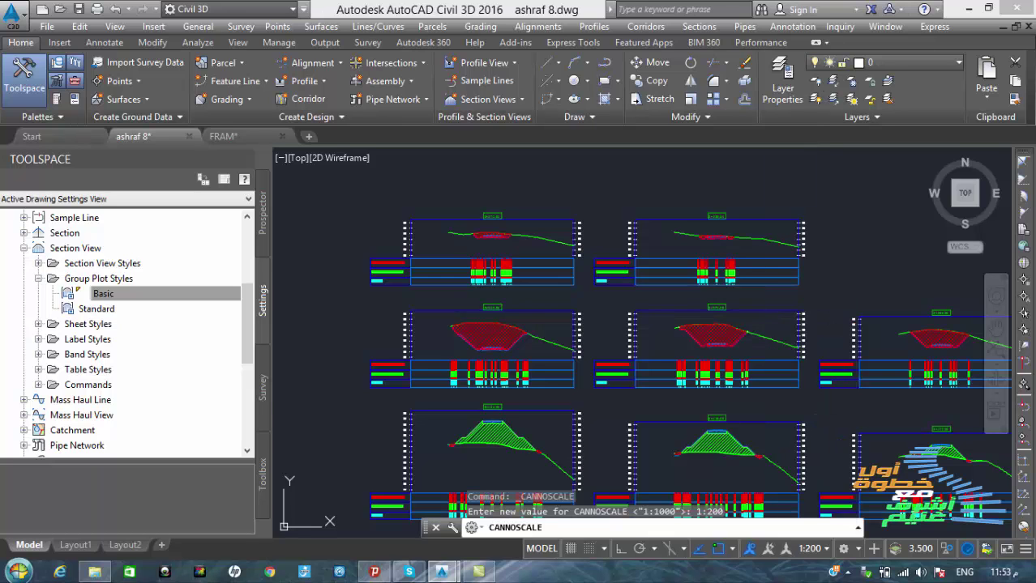
{"action": "scroll", "coordinate": [735, 257], "scroll_direction": "up", "scroll_amount": 5}
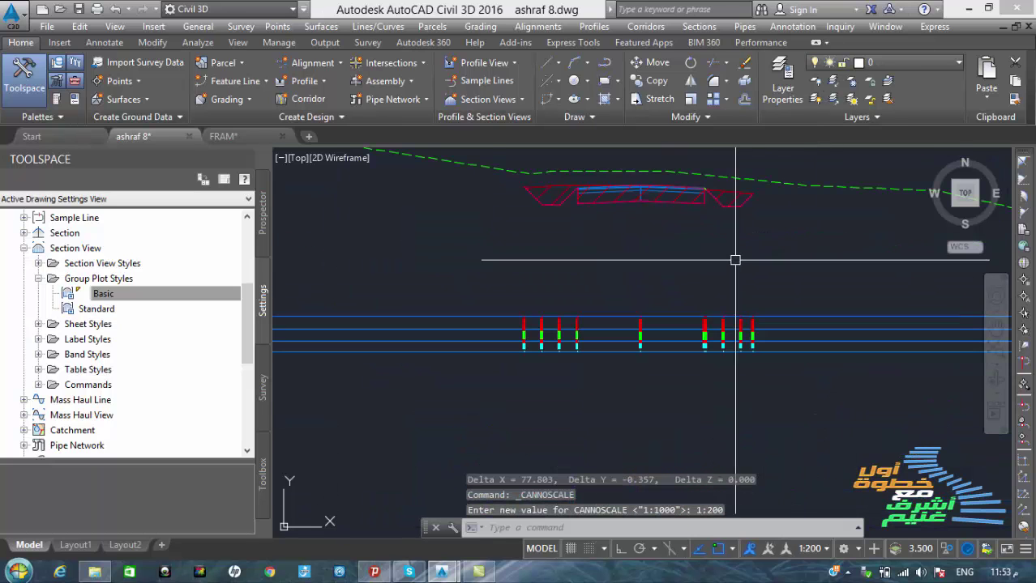
{"action": "scroll", "coordinate": [561, 348], "scroll_direction": "up", "scroll_amount": 3}
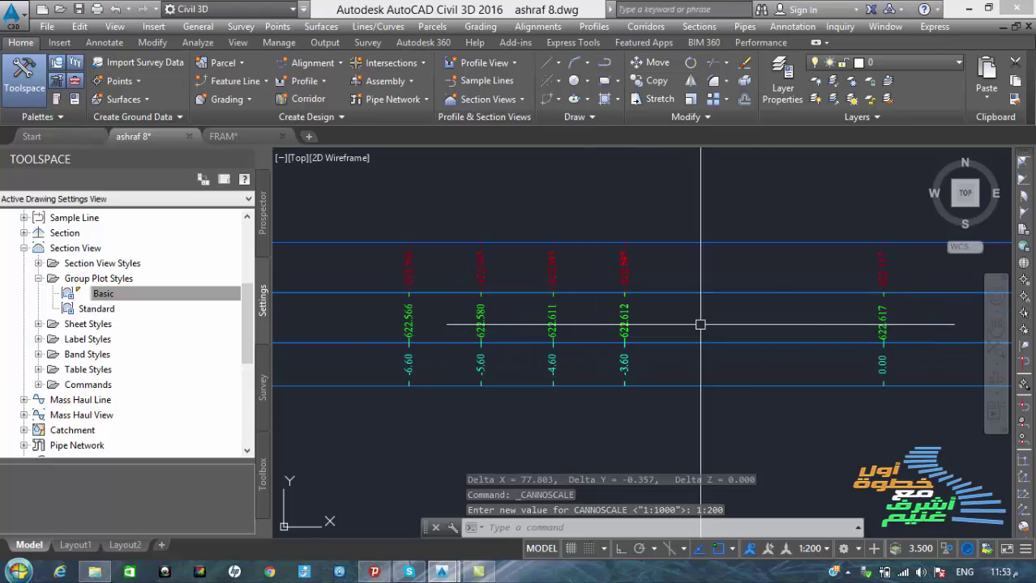
{"action": "scroll", "coordinate": [707, 288], "scroll_direction": "down", "scroll_amount": 3}
{"action": "scroll", "coordinate": [706, 288], "scroll_direction": "down", "scroll_amount": 5}
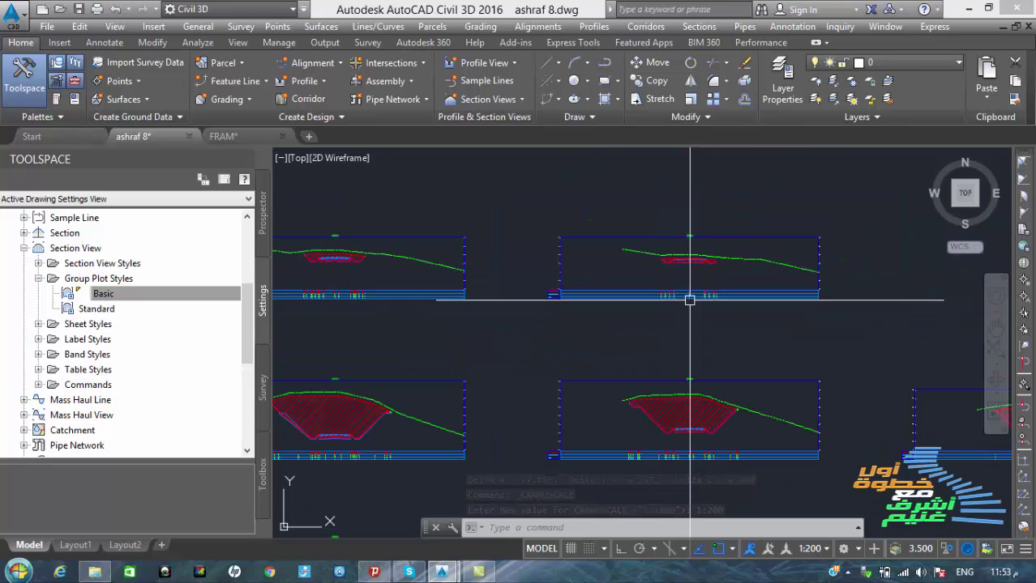
{"action": "scroll", "coordinate": [691, 296], "scroll_direction": "down", "scroll_amount": 2}
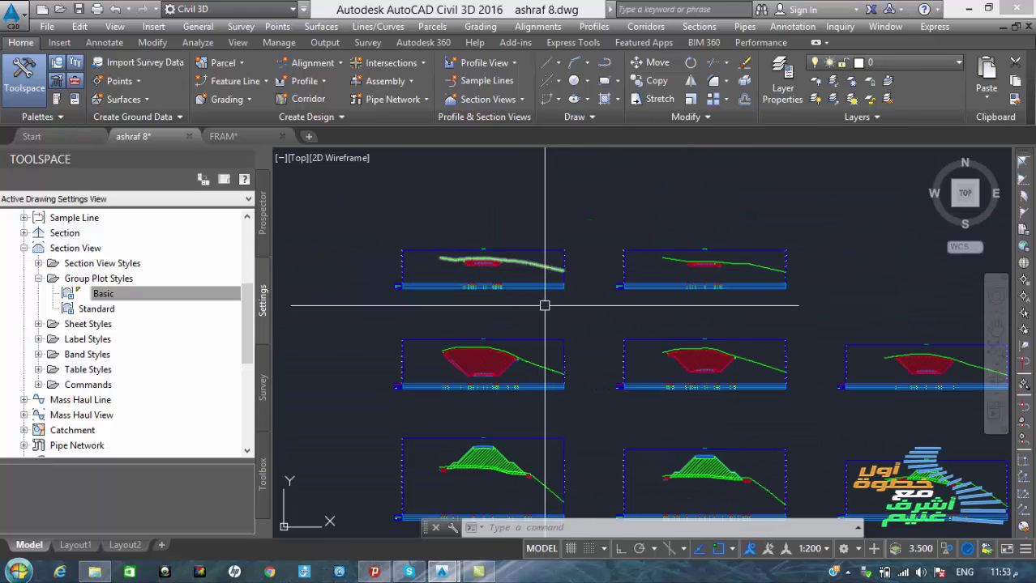
{"action": "middle_click_drag", "start_coordinate": [538, 300], "coordinate": [555, 269]}
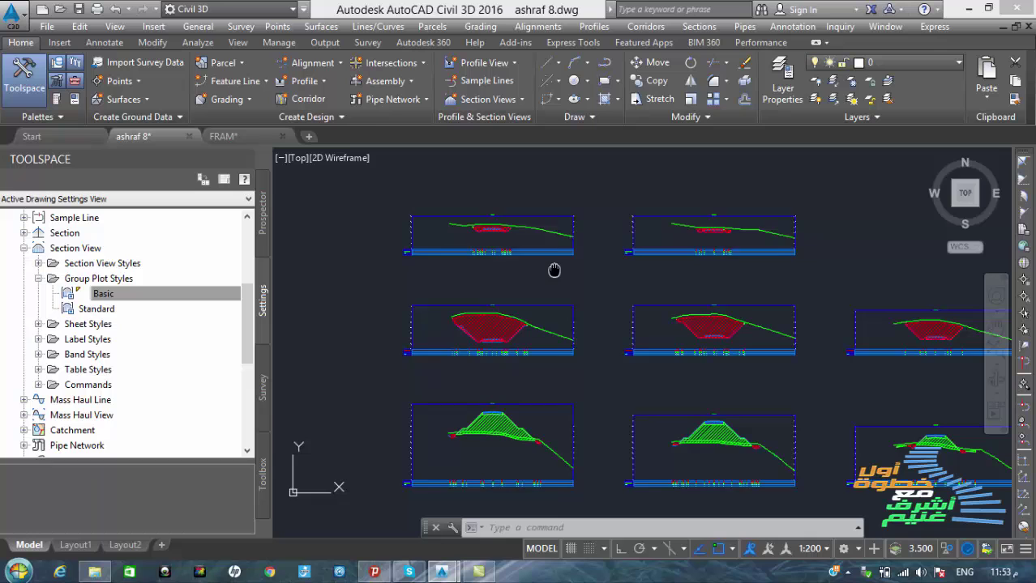
{"action": "left_click", "coordinate": [525, 223]}
{"action": "right_click", "coordinate": [531, 186]}
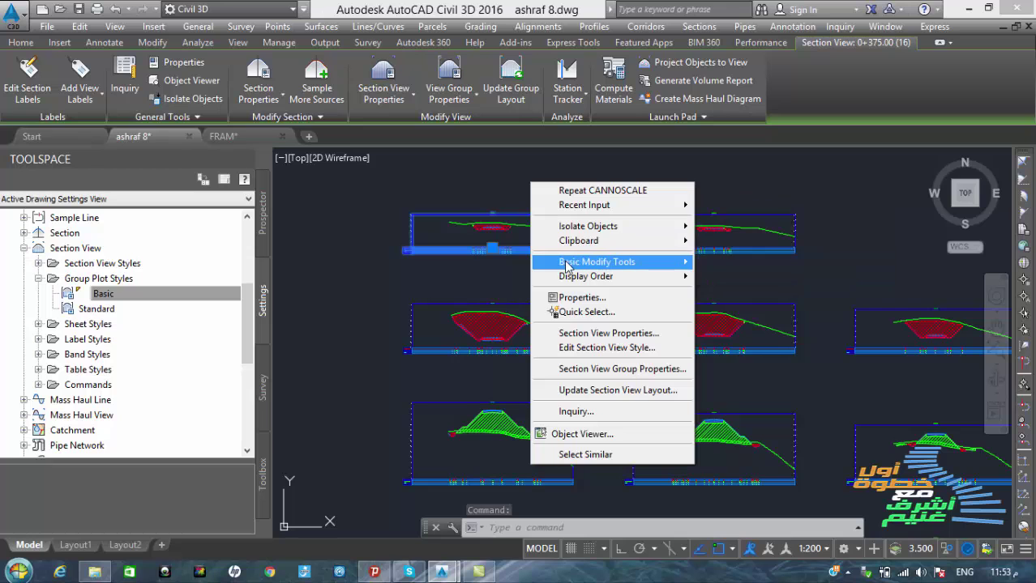
{"action": "mouse_move", "coordinate": [570, 267]}
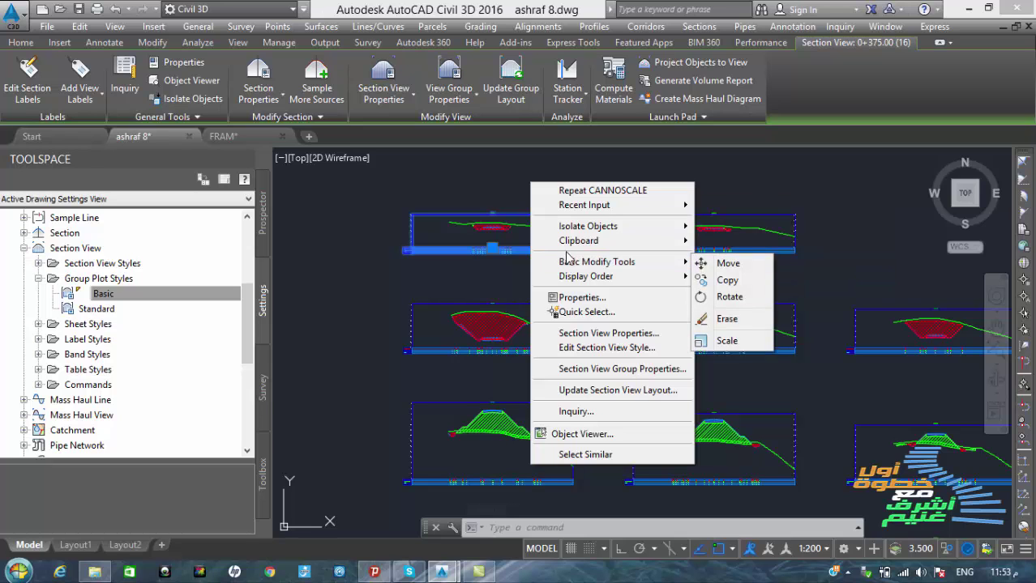
{"action": "left_click", "coordinate": [624, 372]}
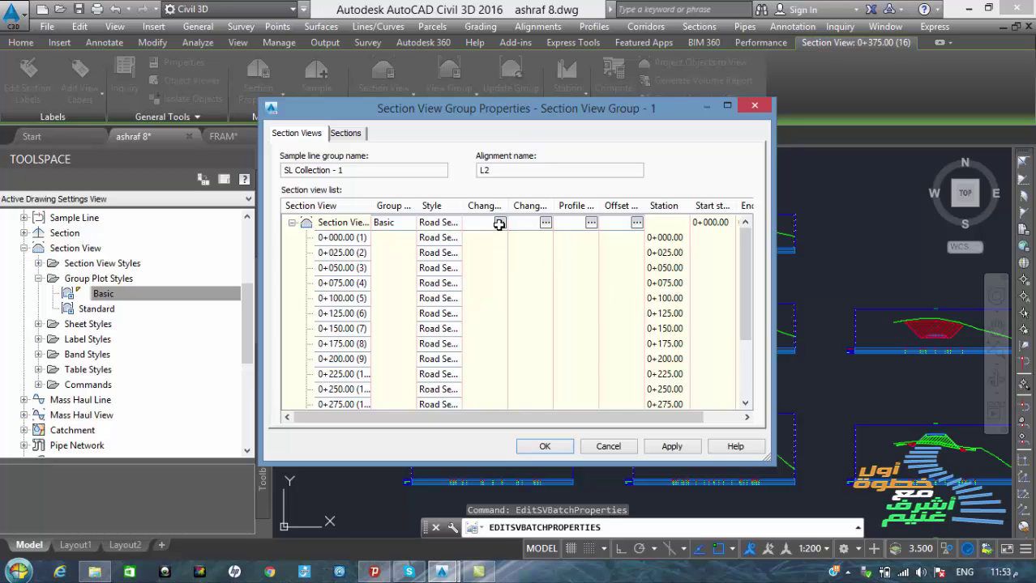
{"action": "left_click", "coordinate": [754, 106]}
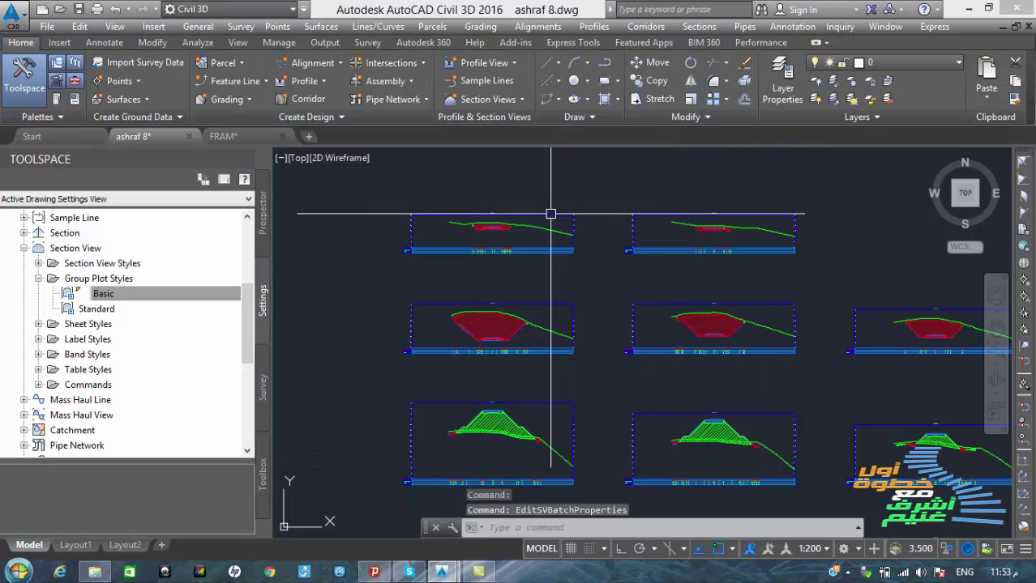
Step: Open the band details of the FG Elevations style from the section view group's bands and select its grade break labels
{"action": "left_click", "coordinate": [550, 214]}
{"action": "right_click", "coordinate": [549, 215]}
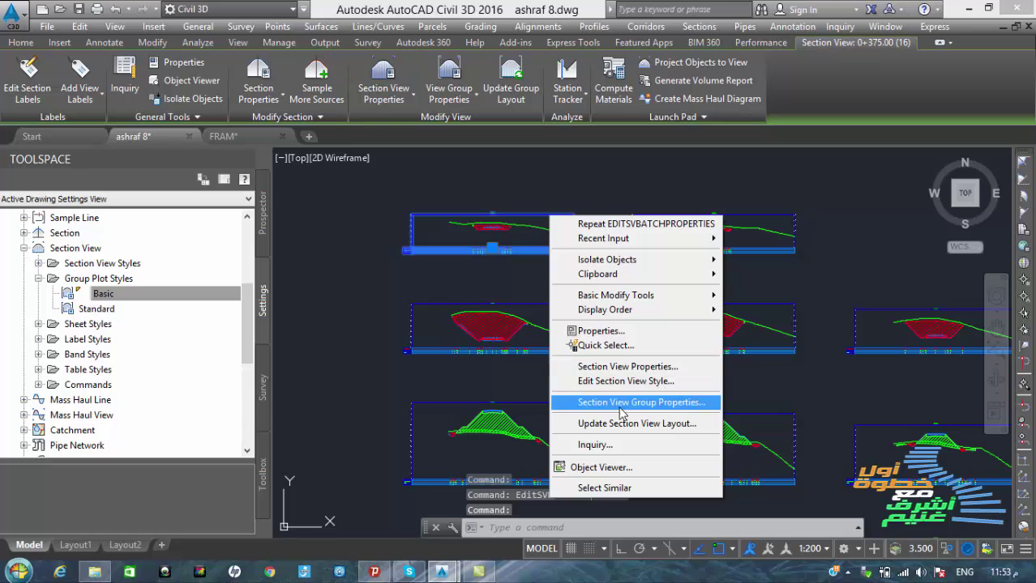
{"action": "left_click", "coordinate": [627, 406]}
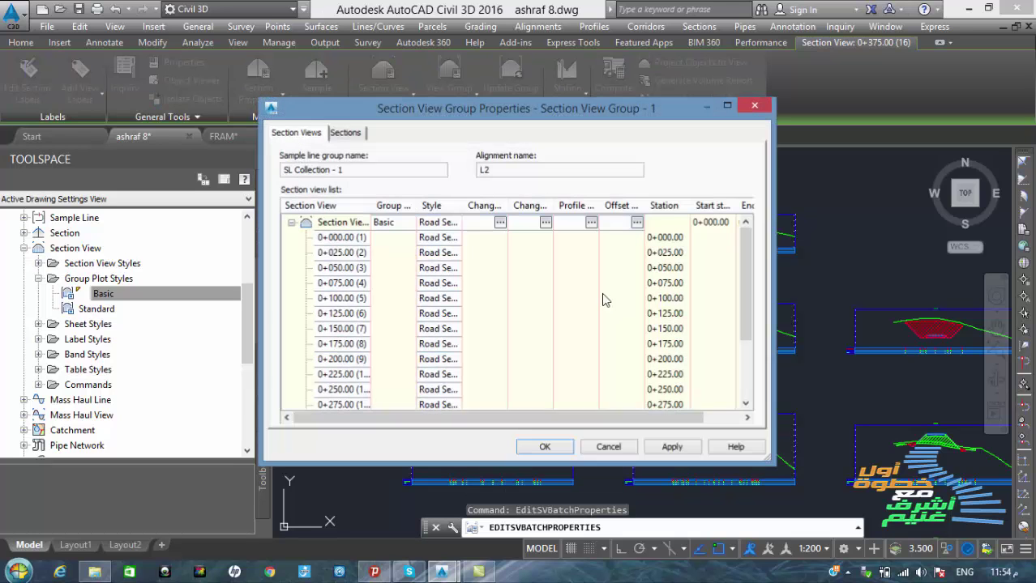
{"action": "left_click", "coordinate": [500, 224]}
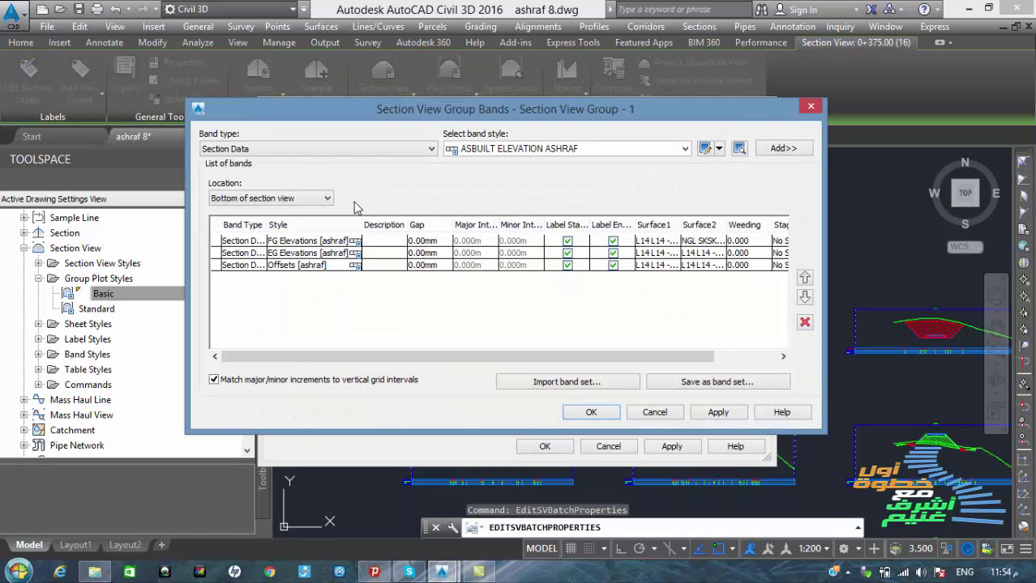
{"action": "left_click", "coordinate": [358, 243]}
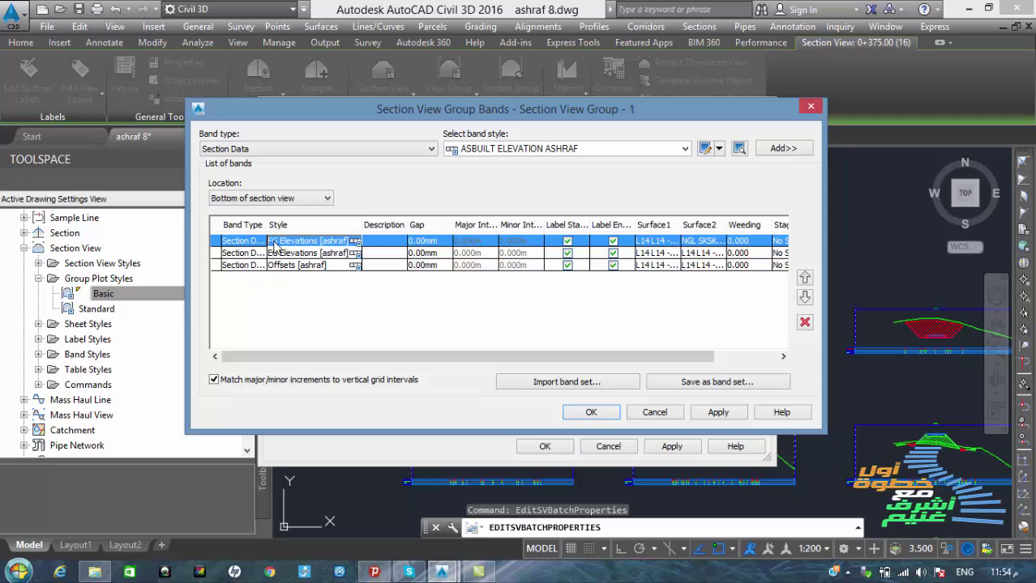
{"action": "left_click", "coordinate": [358, 243]}
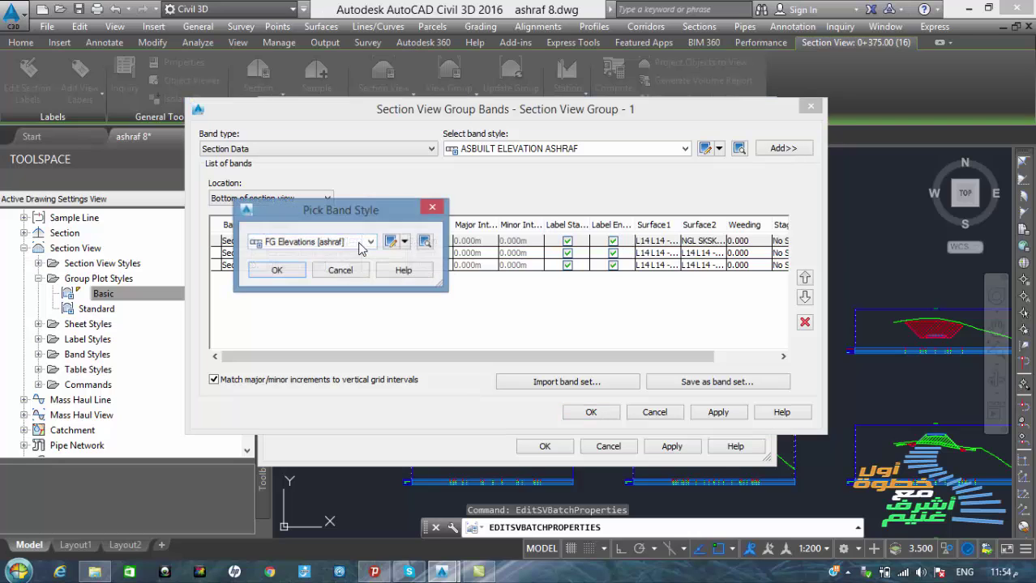
{"action": "left_click_drag", "start_coordinate": [346, 209], "coordinate": [547, 182]}
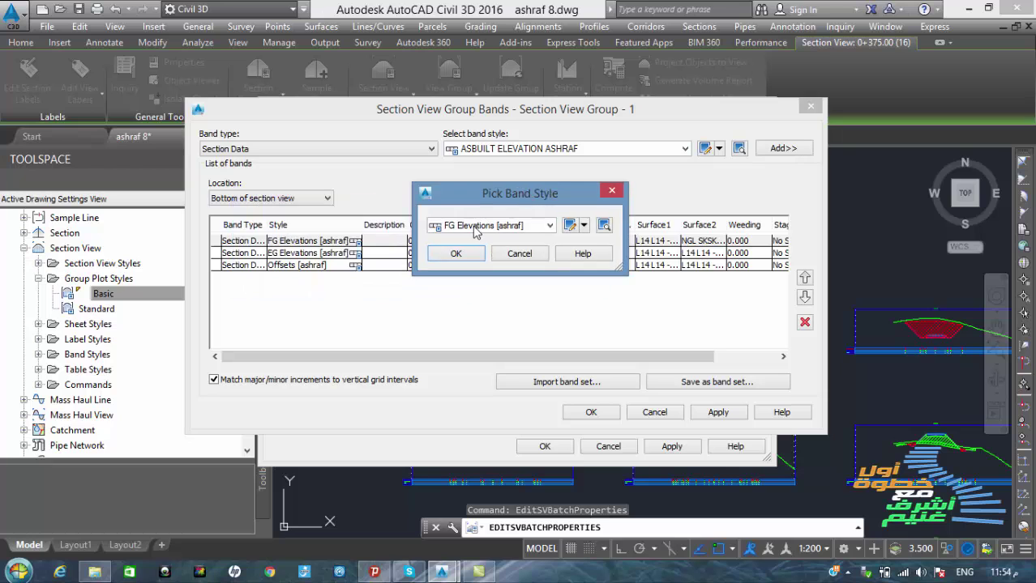
{"action": "left_click", "coordinate": [570, 226]}
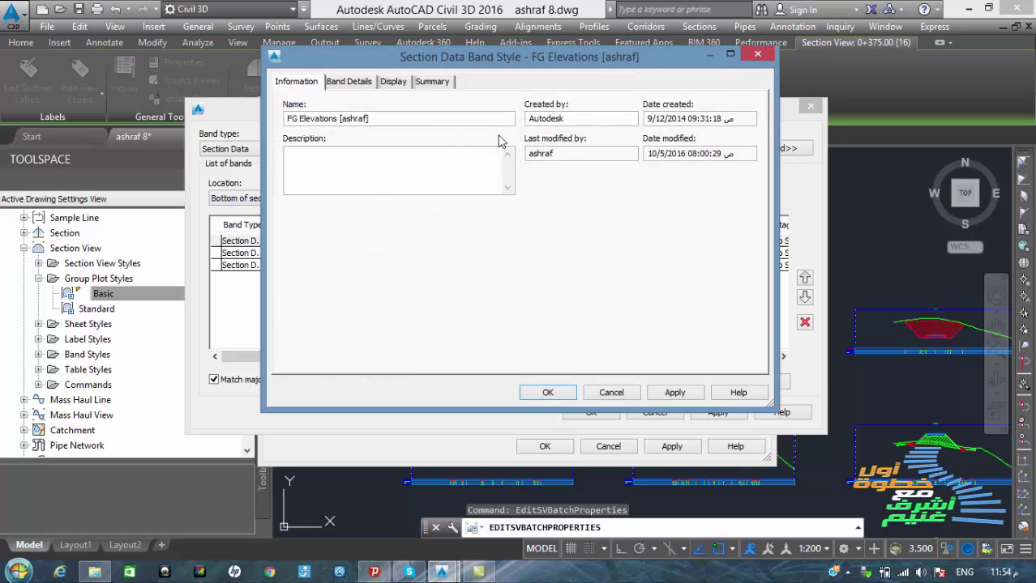
{"action": "left_click", "coordinate": [350, 84]}
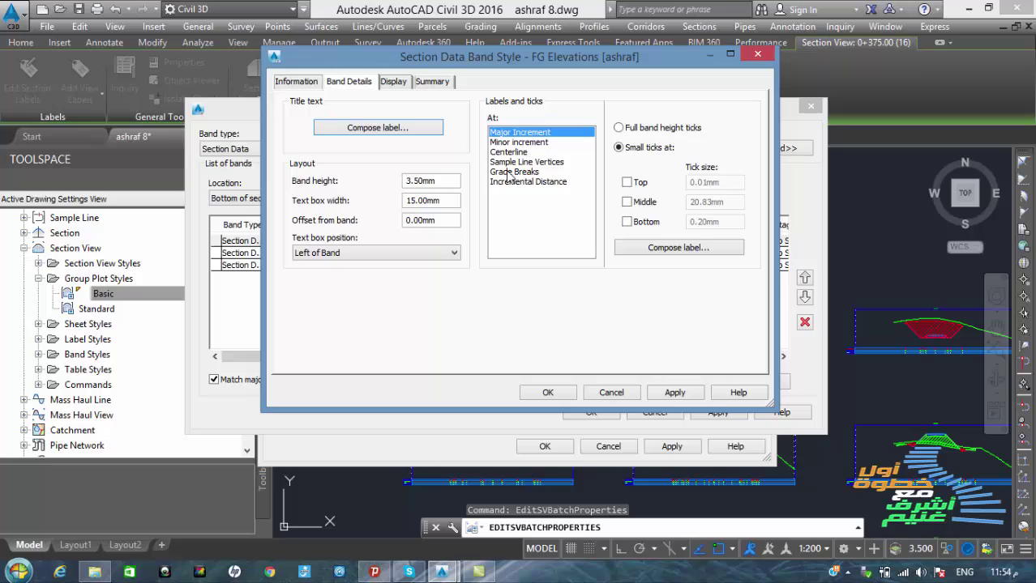
{"action": "left_click", "coordinate": [514, 172]}
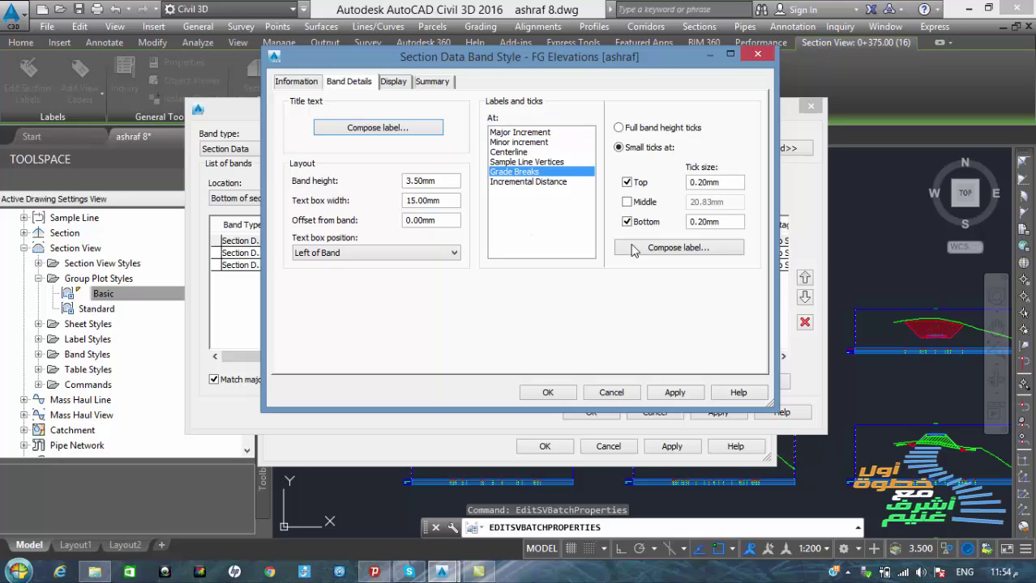
Step: Work out the enlarged band height from 3.5 in Calculator, close it, and set the FG Elevations band height to 17.5 mm
{"action": "left_click_drag", "start_coordinate": [432, 184], "coordinate": [361, 183]}
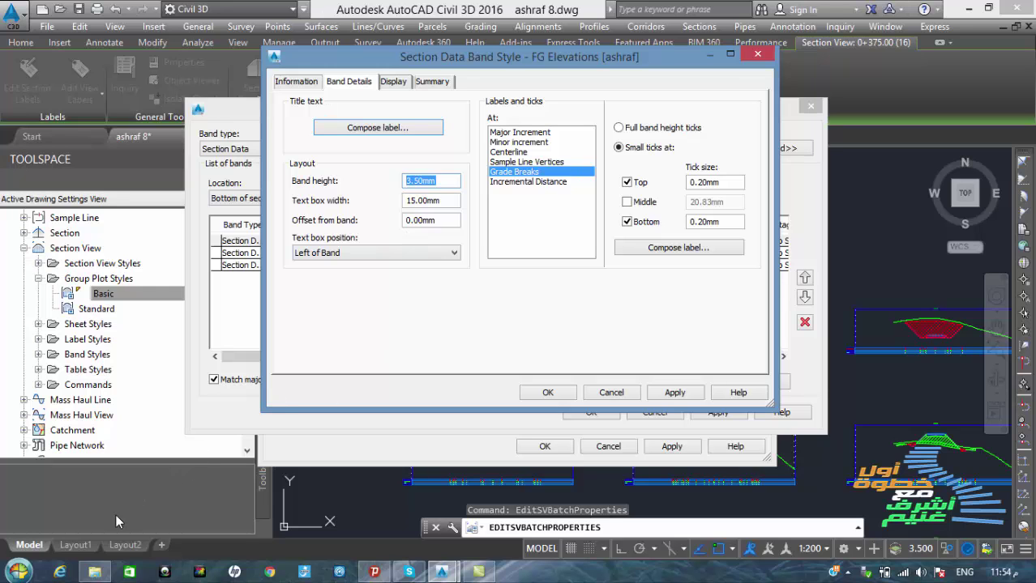
{"action": "left_click", "coordinate": [22, 572]}
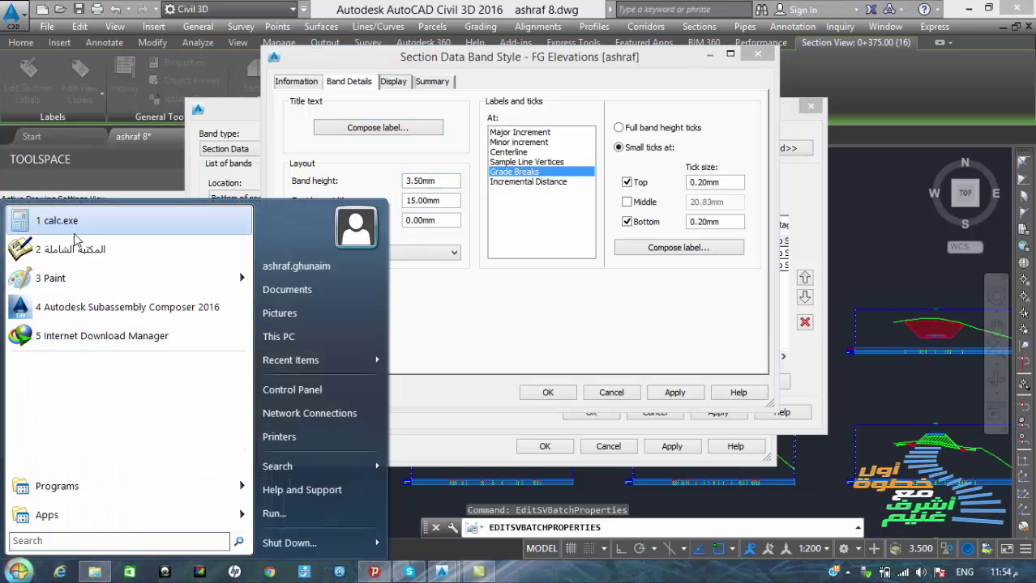
{"action": "left_click", "coordinate": [71, 222]}
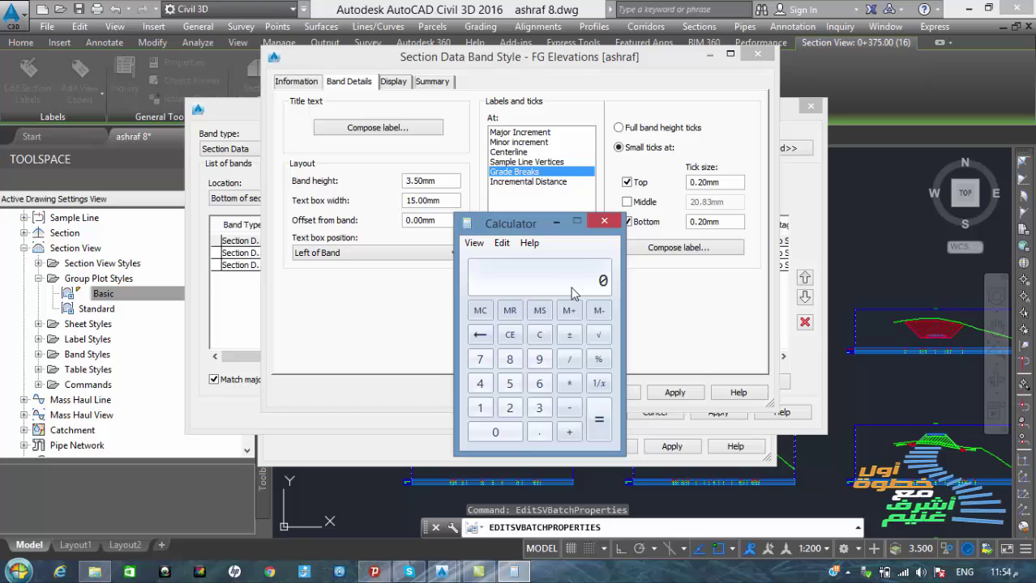
{"action": "type", "text": "3.5 *"}
{"action": "key", "text": "Return"}
{"action": "left_click", "coordinate": [604, 222]}
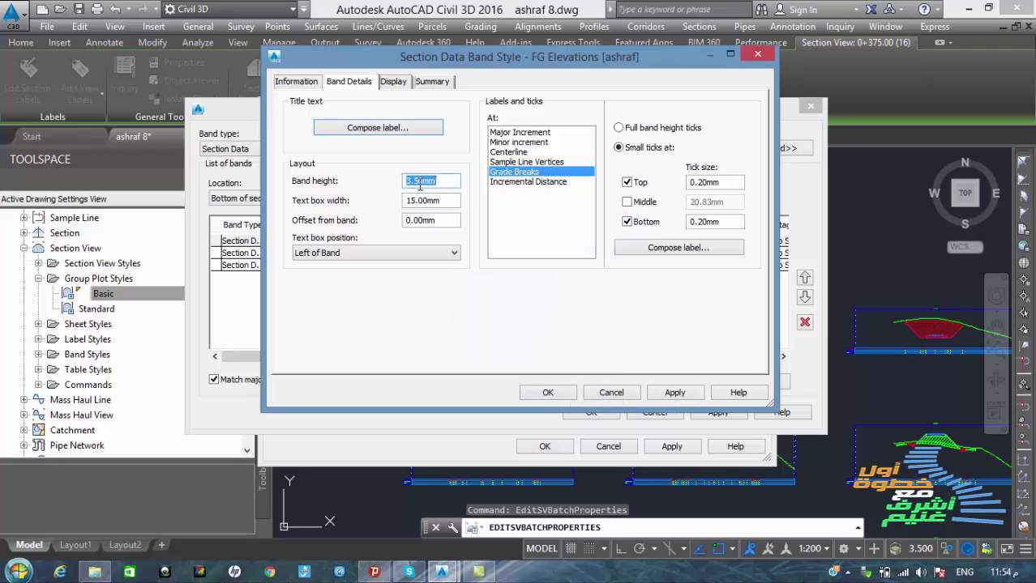
{"action": "type", "text": "17.5"}
Step: Work out the enlarged text box width in Calculator, close it, and set the FG Elevations text box width to 75 mm
{"action": "left_click", "coordinate": [430, 203]}
{"action": "left_click", "coordinate": [18, 572]}
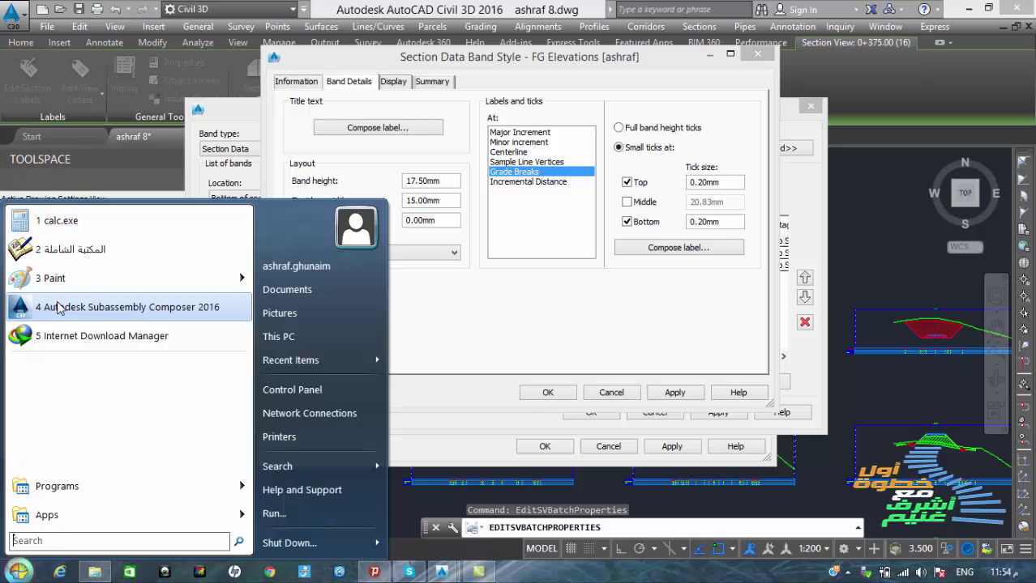
{"action": "left_click", "coordinate": [57, 220]}
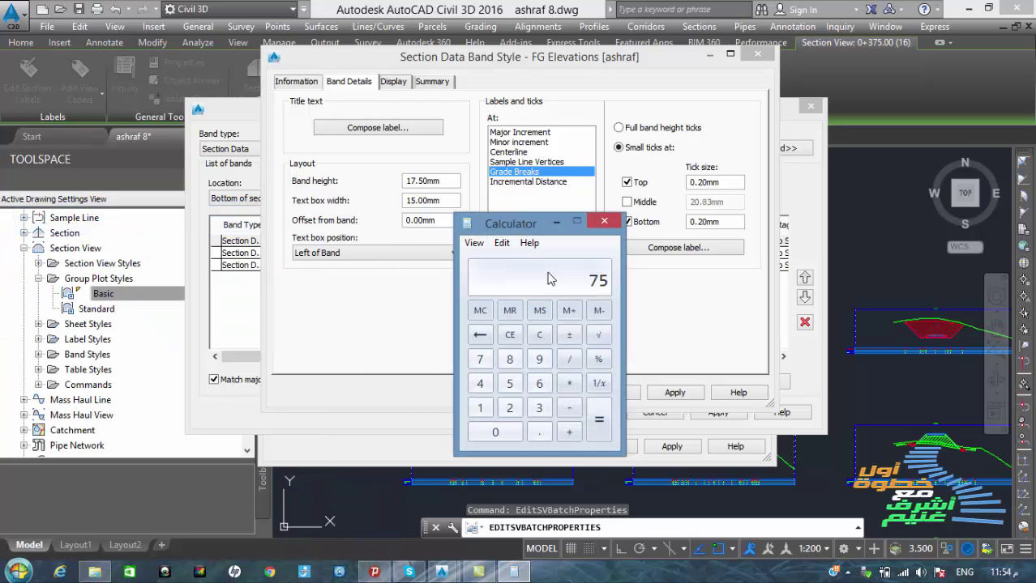
{"action": "left_click", "coordinate": [604, 222]}
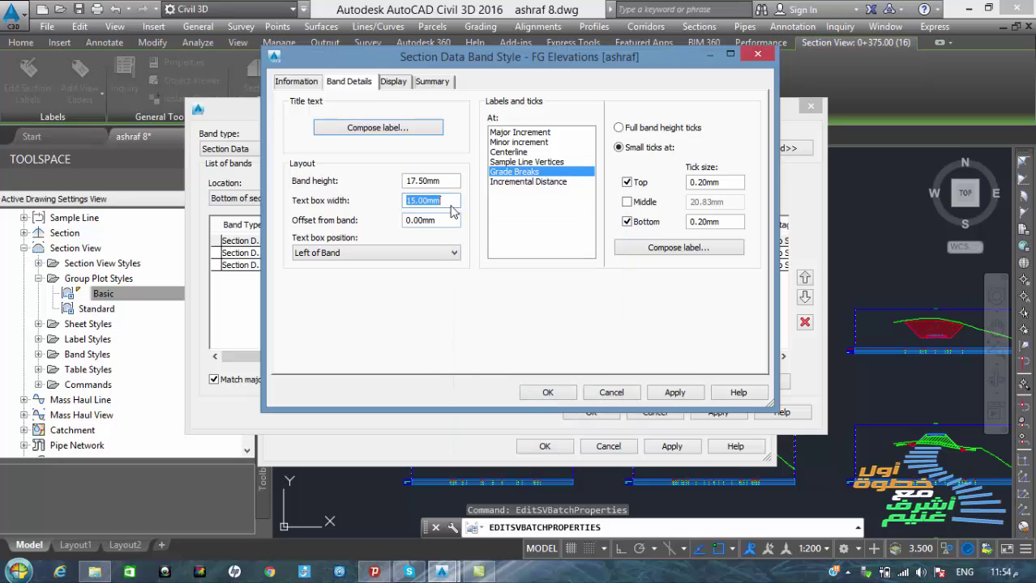
{"action": "type", "text": "75"}
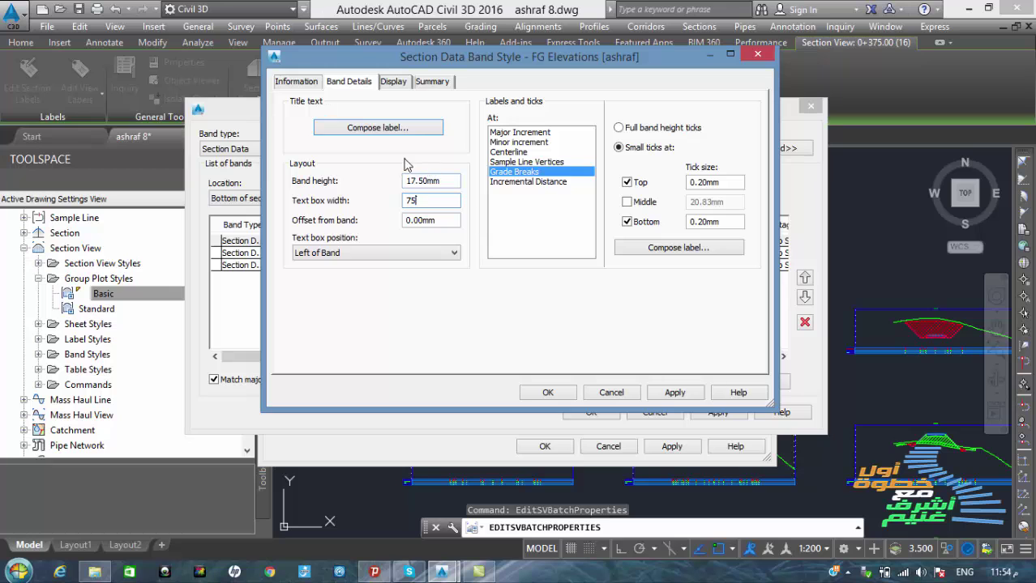
Step: Set the text height of the FG Elevations band title label to 3.5 mm and accept the label
{"action": "left_click", "coordinate": [384, 130]}
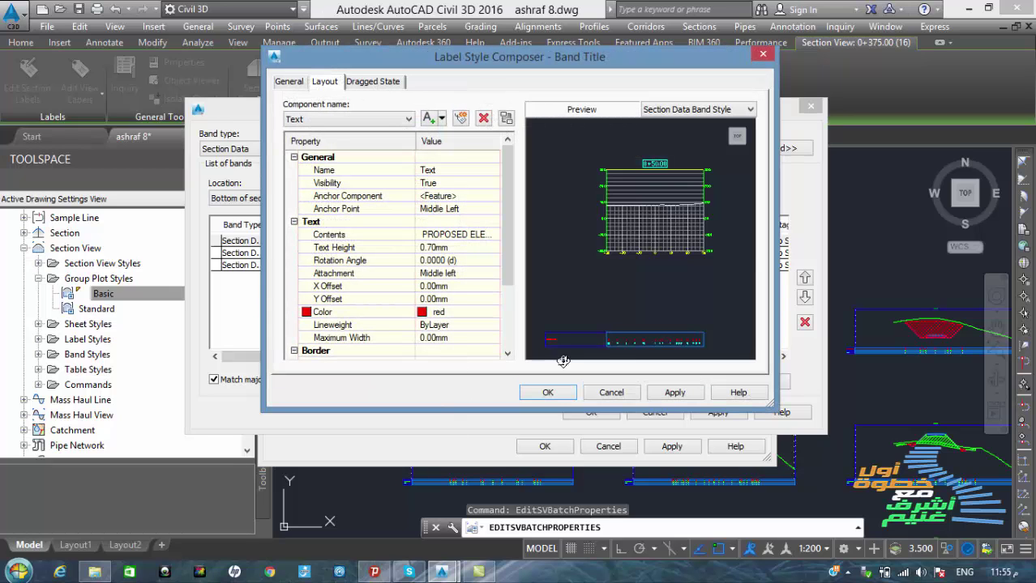
{"action": "left_click", "coordinate": [448, 247]}
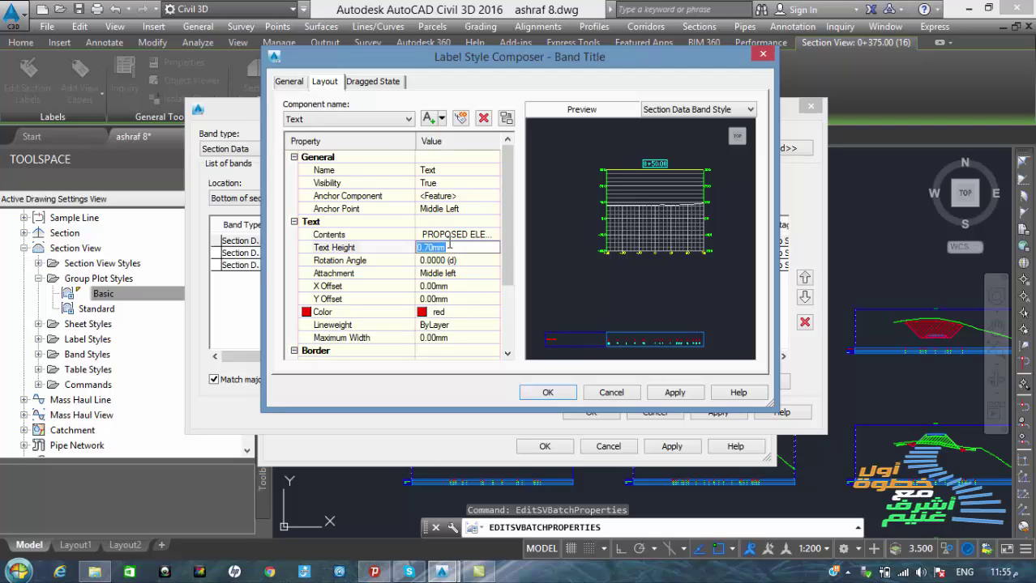
{"action": "type", "text": "3.5"}
{"action": "key", "text": "Return"}
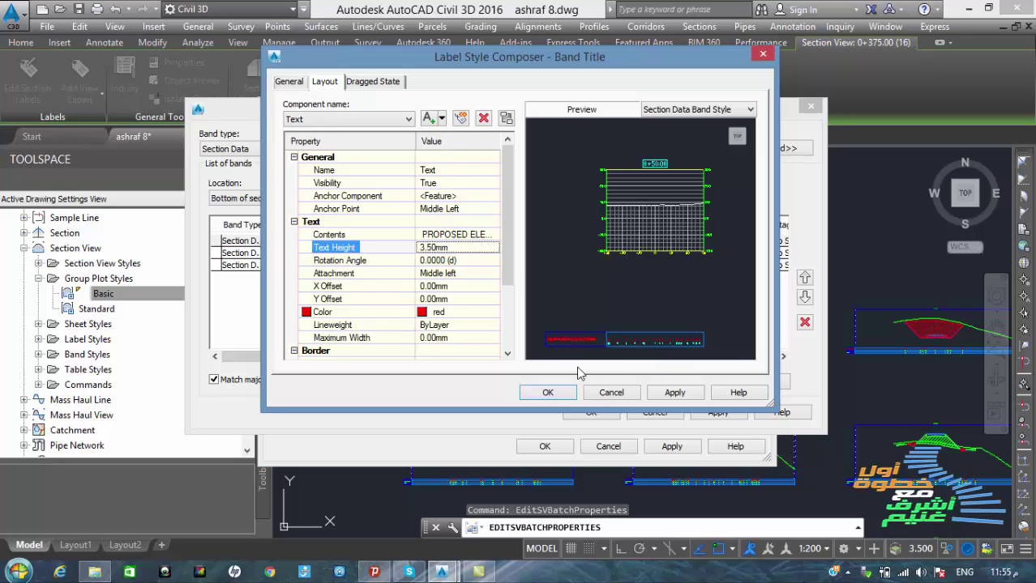
{"action": "left_click", "coordinate": [548, 393]}
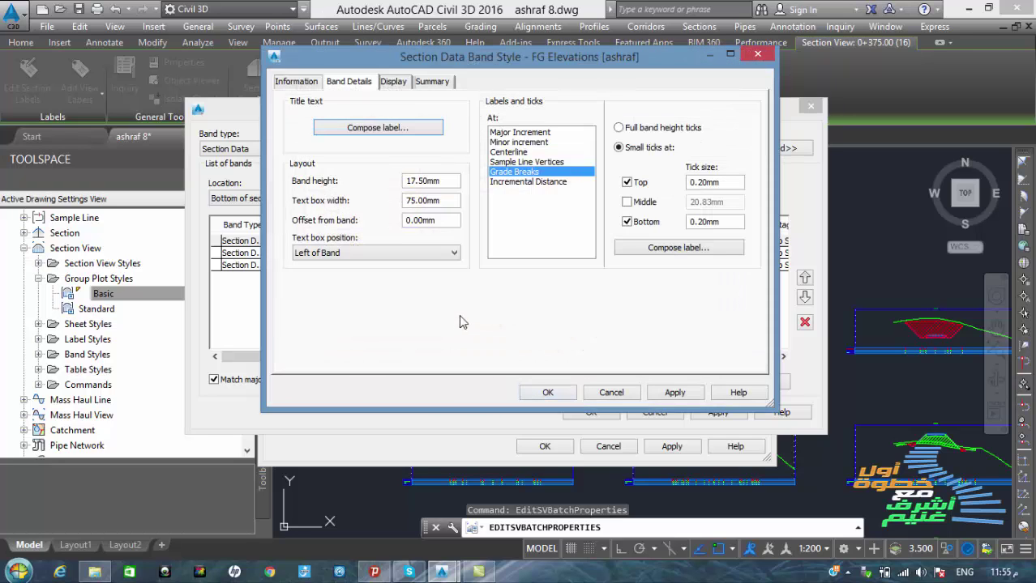
Step: Set the BREAK LINE component's text height to 2.5 mm in the FG Elevations grade break label
{"action": "left_click", "coordinate": [664, 250]}
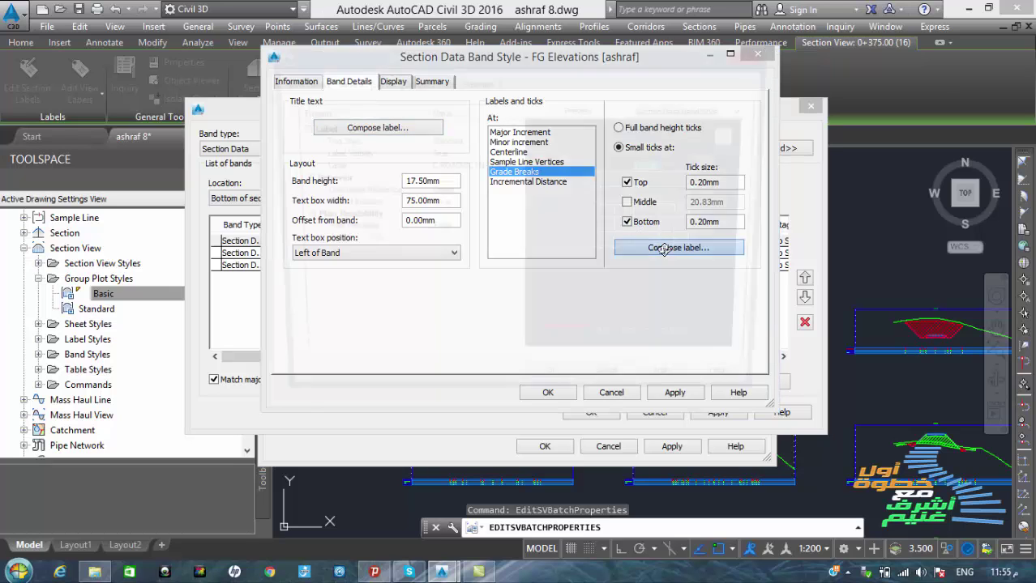
{"action": "left_click", "coordinate": [444, 248]}
{"action": "left_click", "coordinate": [444, 248]}
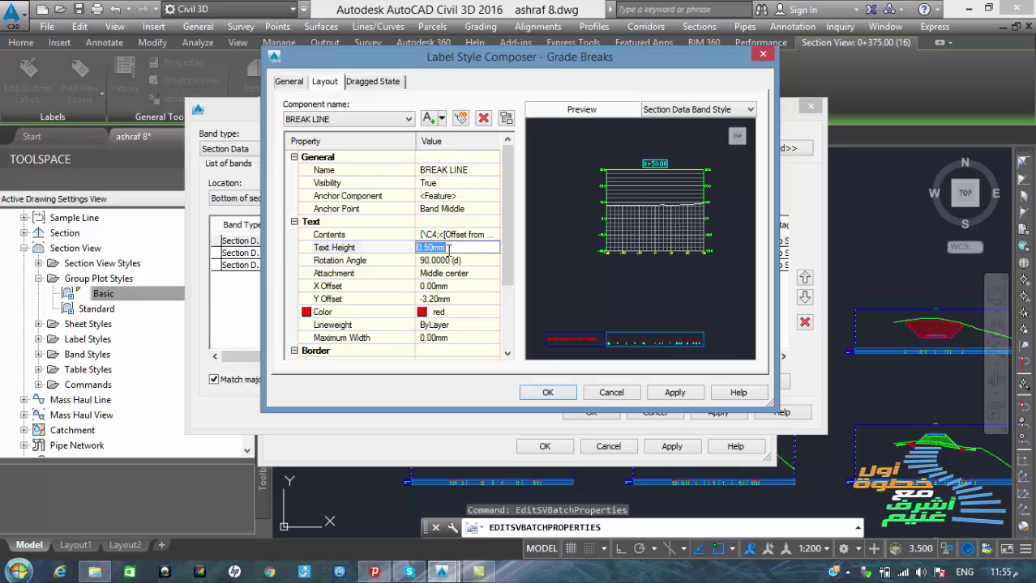
{"action": "type", "text": "2.5"}
{"action": "key", "text": "Return"}
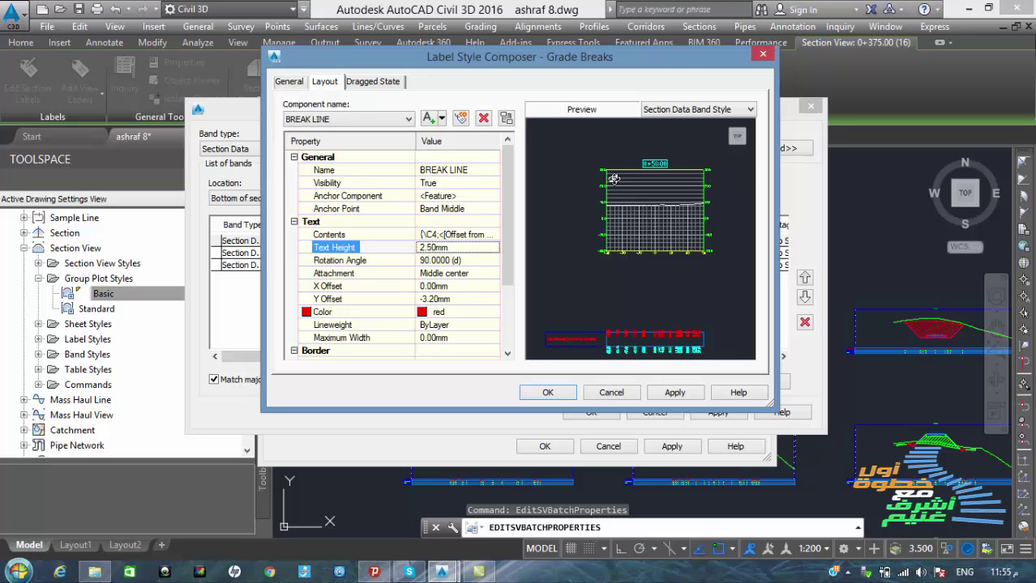
Step: Work out the enlarged label offset in Calculator, set the BREAK LINE component's Y offset to -16 mm, and accept the band style
{"action": "left_click", "coordinate": [440, 300]}
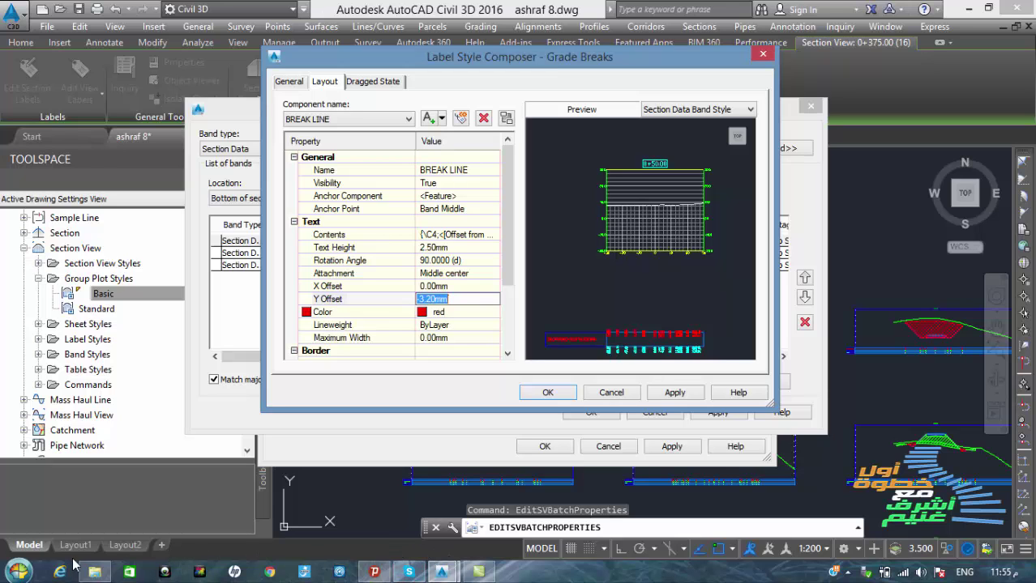
{"action": "left_click", "coordinate": [18, 573]}
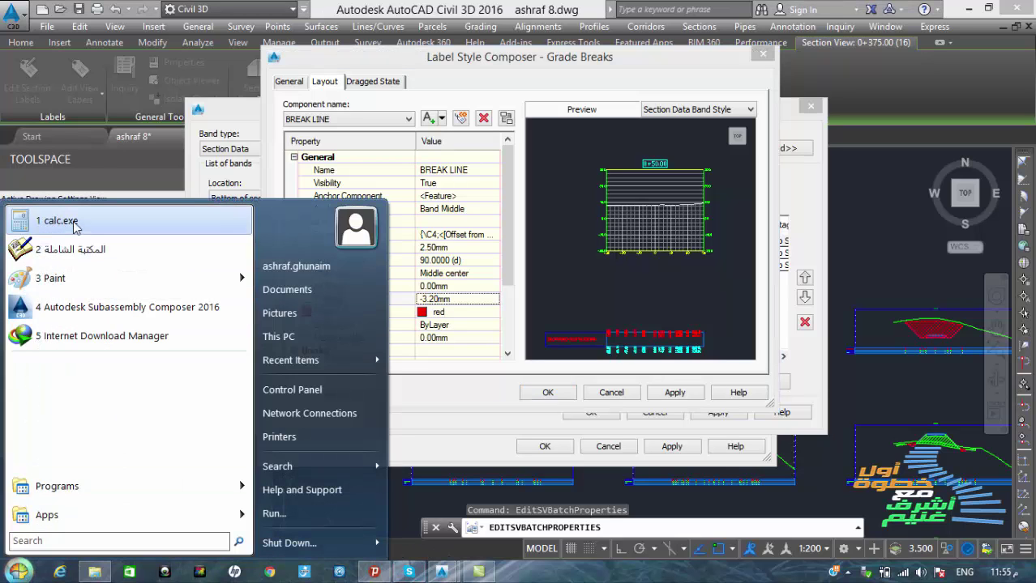
{"action": "left_click", "coordinate": [71, 225]}
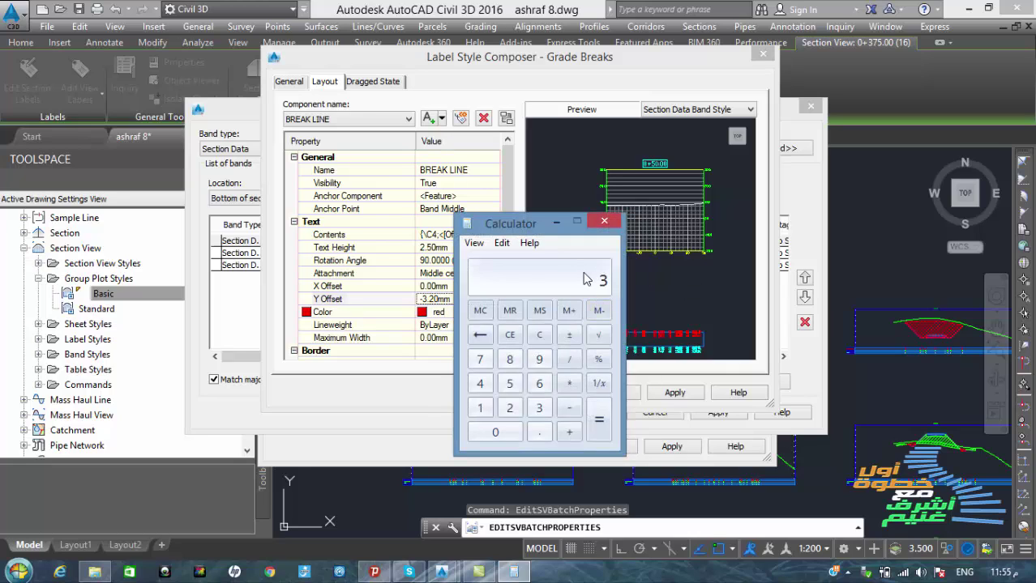
{"action": "key", "text": "Return"}
{"action": "left_click", "coordinate": [604, 221]}
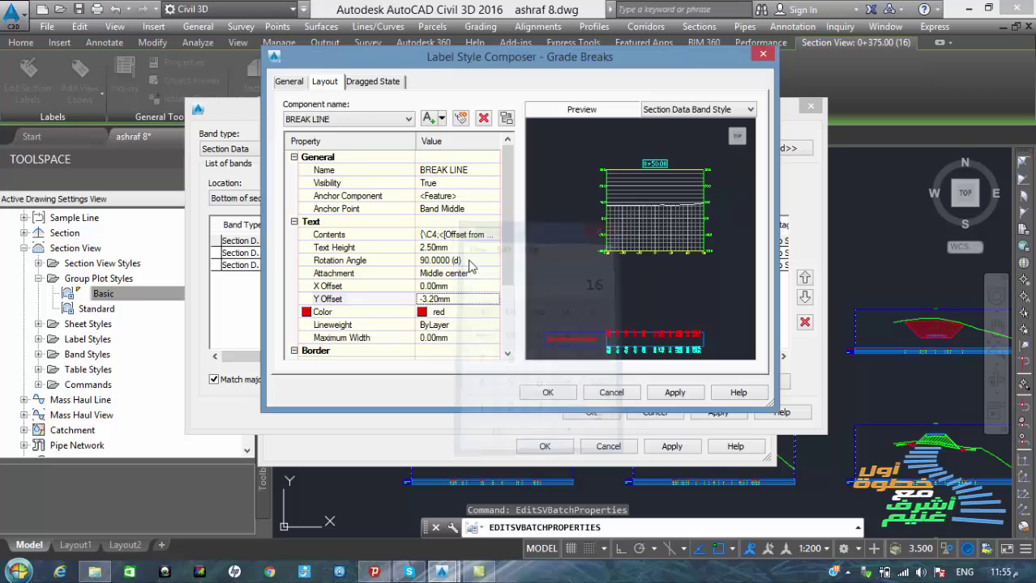
{"action": "left_click", "coordinate": [459, 300]}
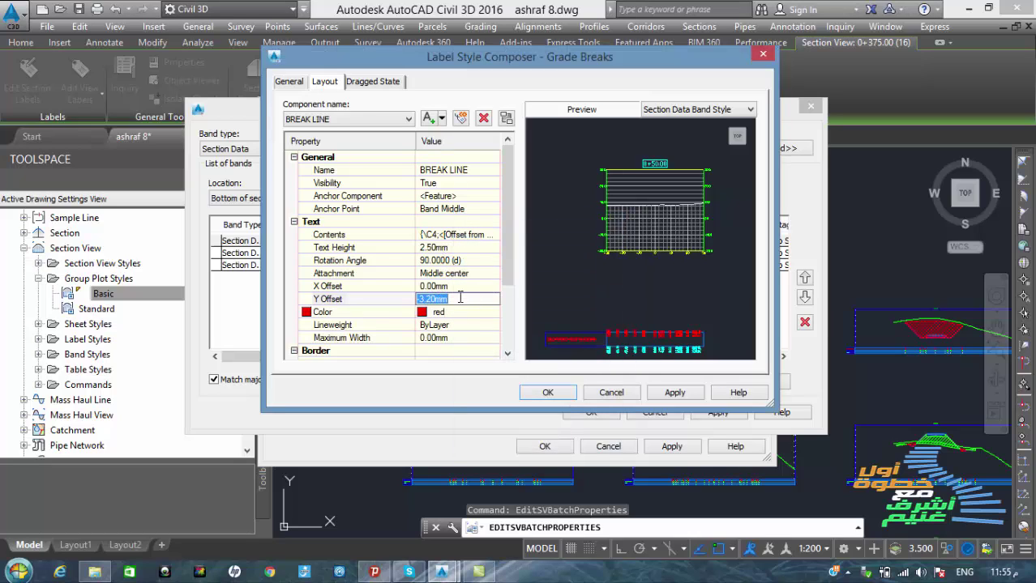
{"action": "type", "text": "-16"}
{"action": "key", "text": "Return"}
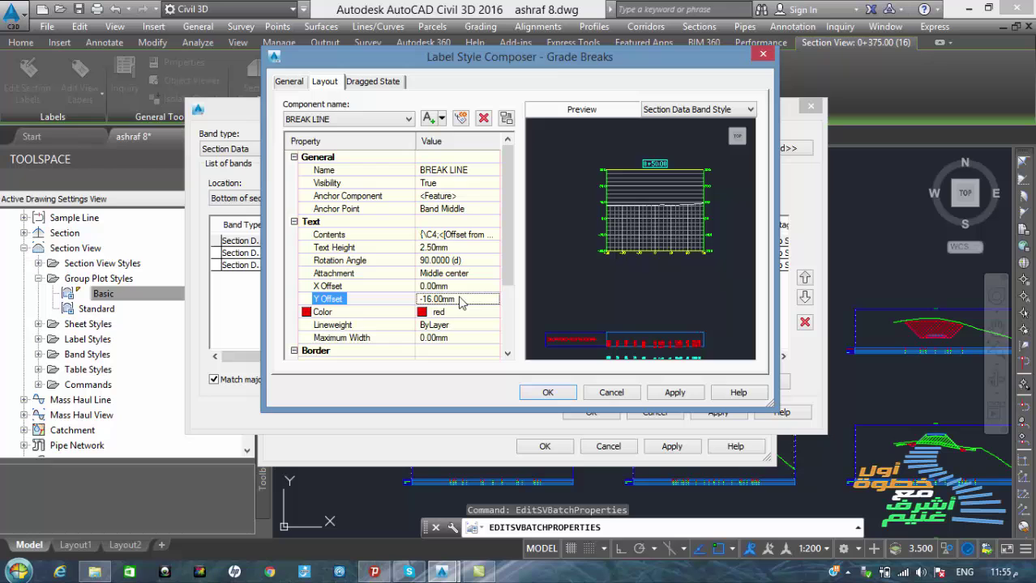
{"action": "left_click", "coordinate": [546, 390]}
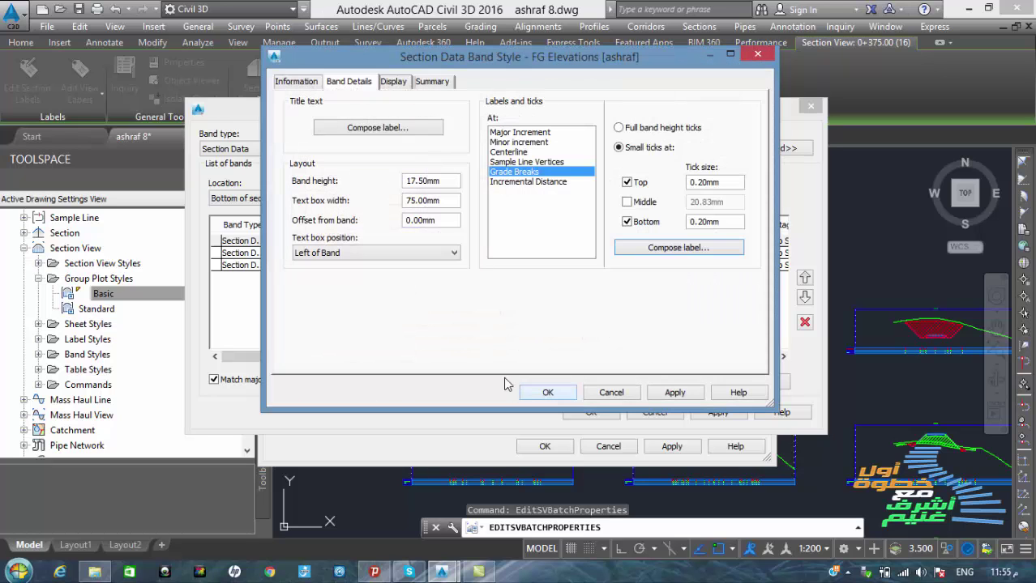
{"action": "left_click", "coordinate": [547, 394]}
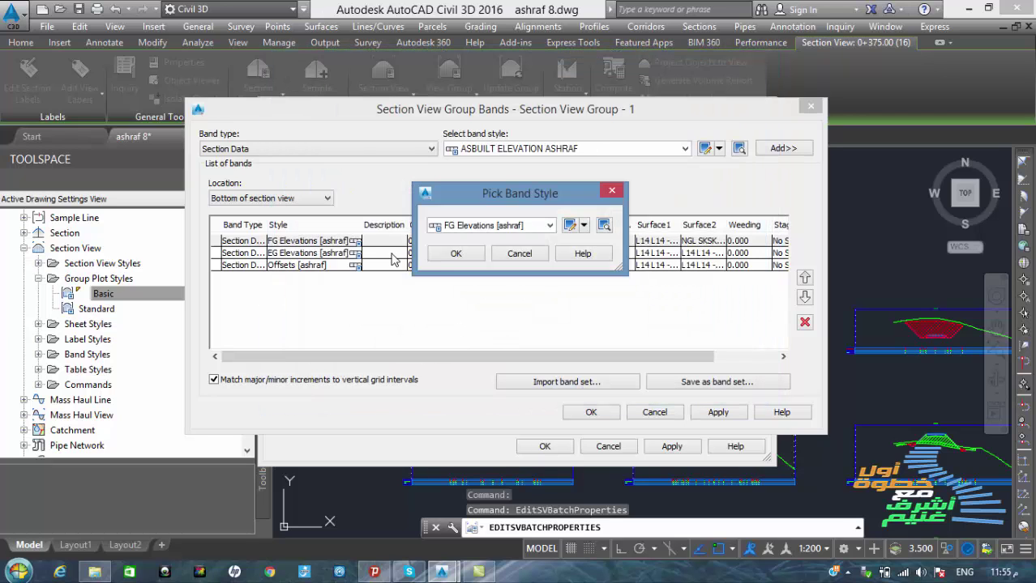
{"action": "left_click", "coordinate": [456, 255]}
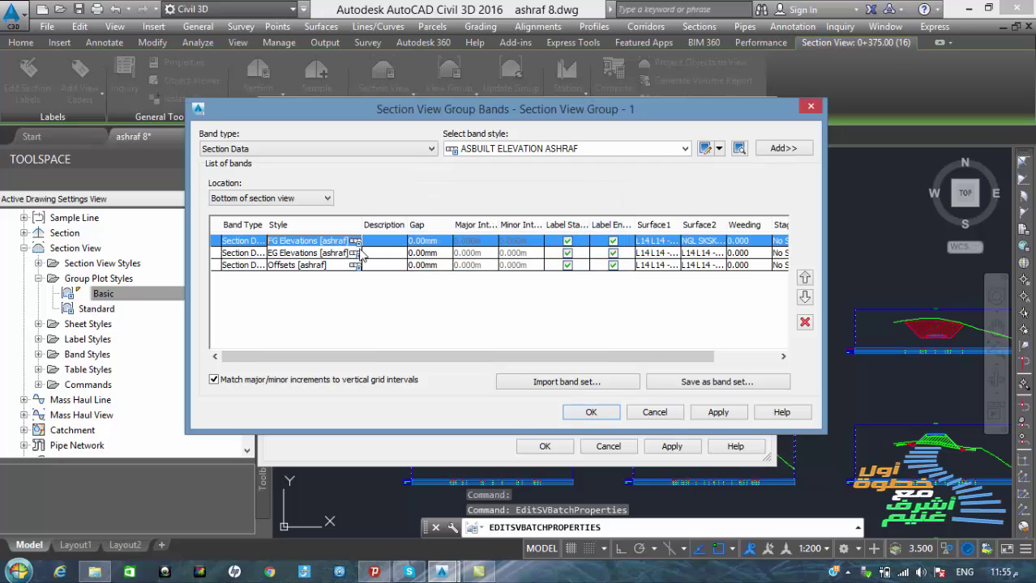
Step: Check the band height and text box width in the FG Elevations band style, leaving it unchanged
{"action": "left_click", "coordinate": [357, 242]}
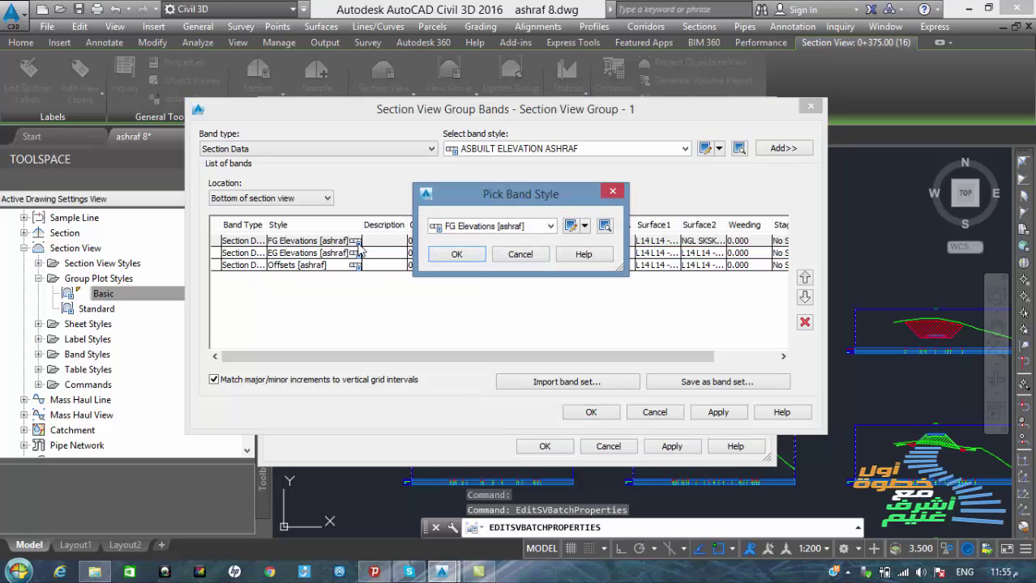
{"action": "left_click", "coordinate": [571, 226]}
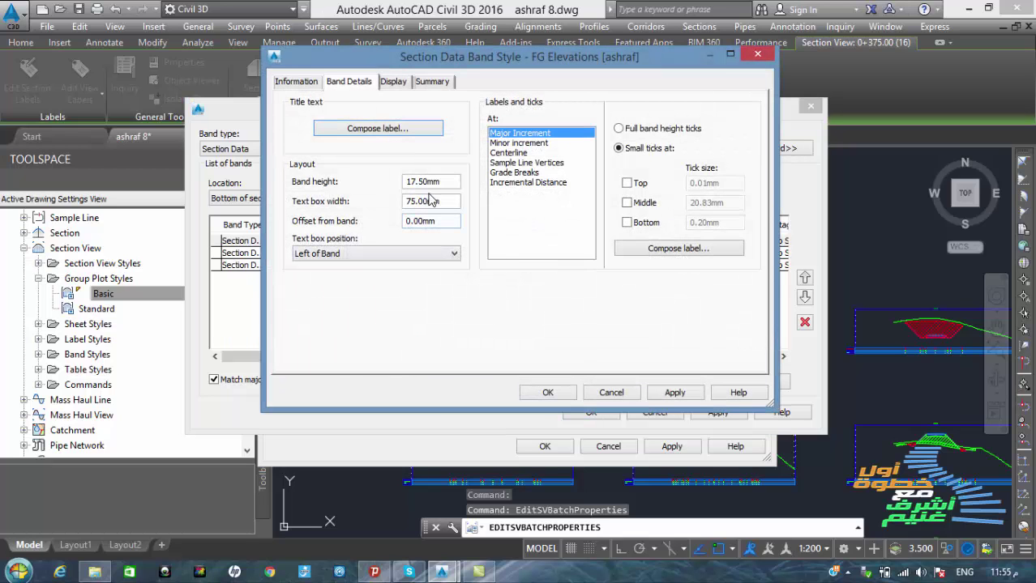
{"action": "left_click", "coordinate": [753, 55]}
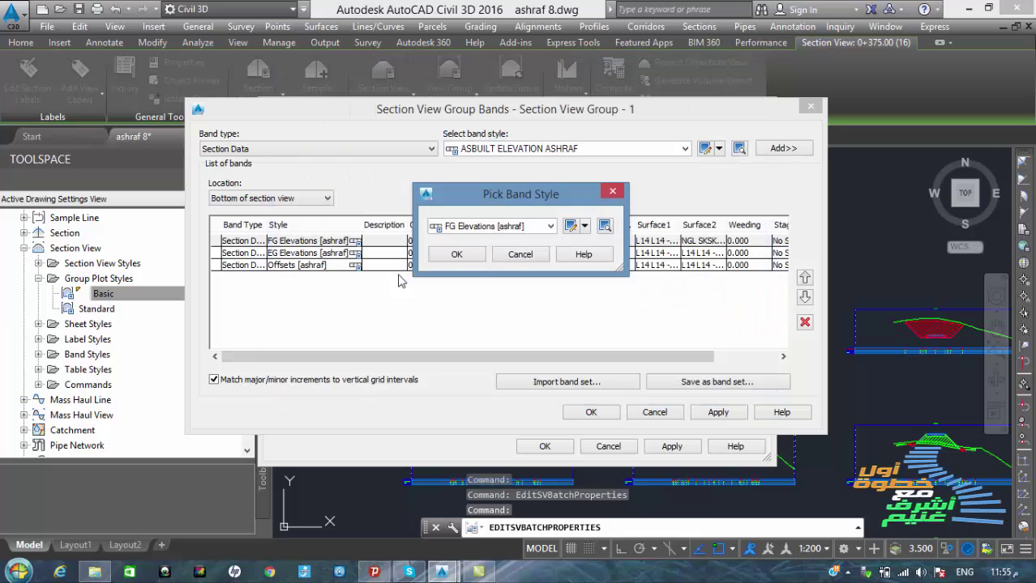
{"action": "left_click", "coordinate": [511, 255]}
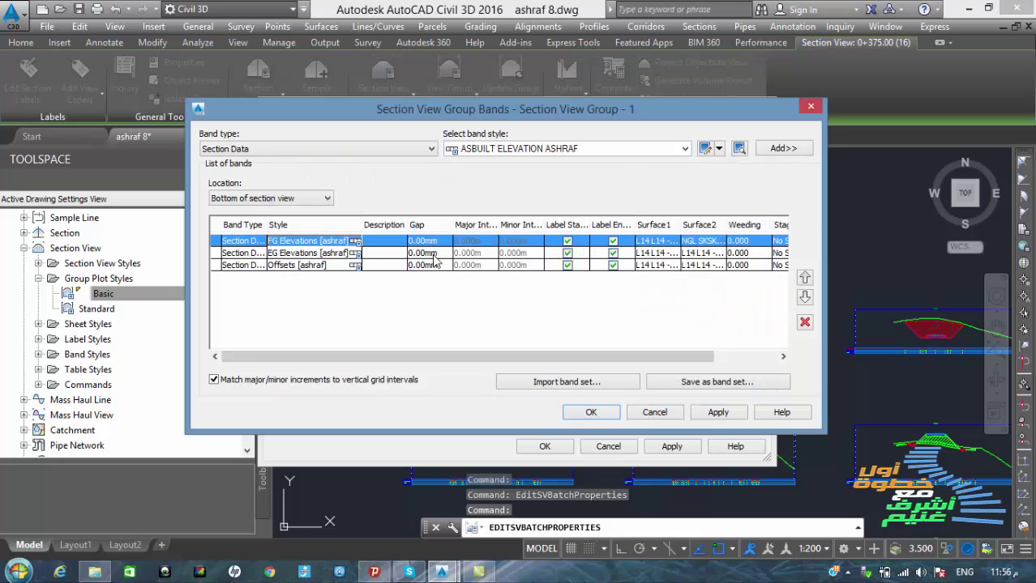
Step: Set the EG Elevations band style's band height to 17.5 mm and text box width to 75 mm
{"action": "left_click", "coordinate": [359, 258]}
{"action": "left_click", "coordinate": [355, 253]}
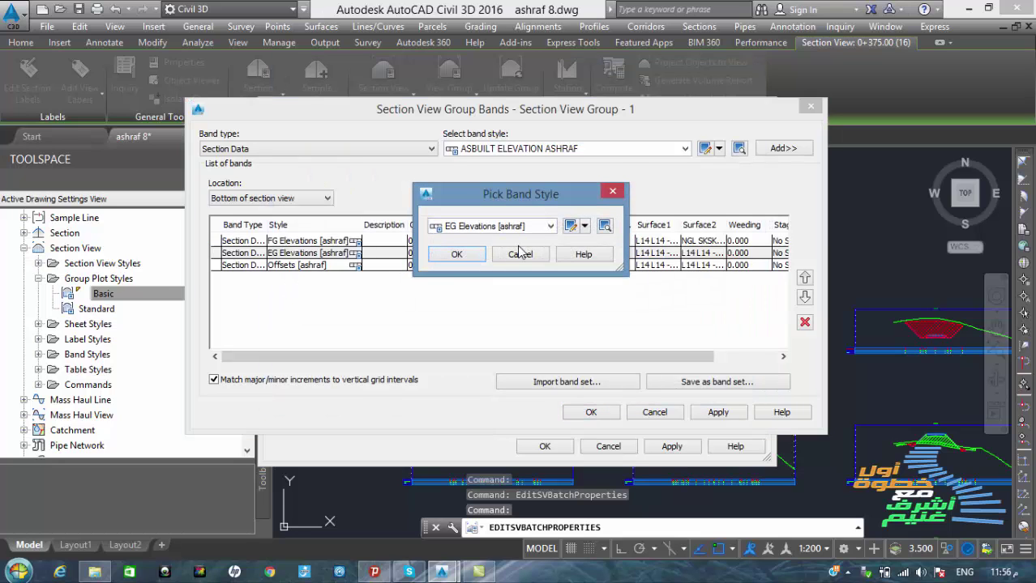
{"action": "left_click", "coordinate": [571, 226]}
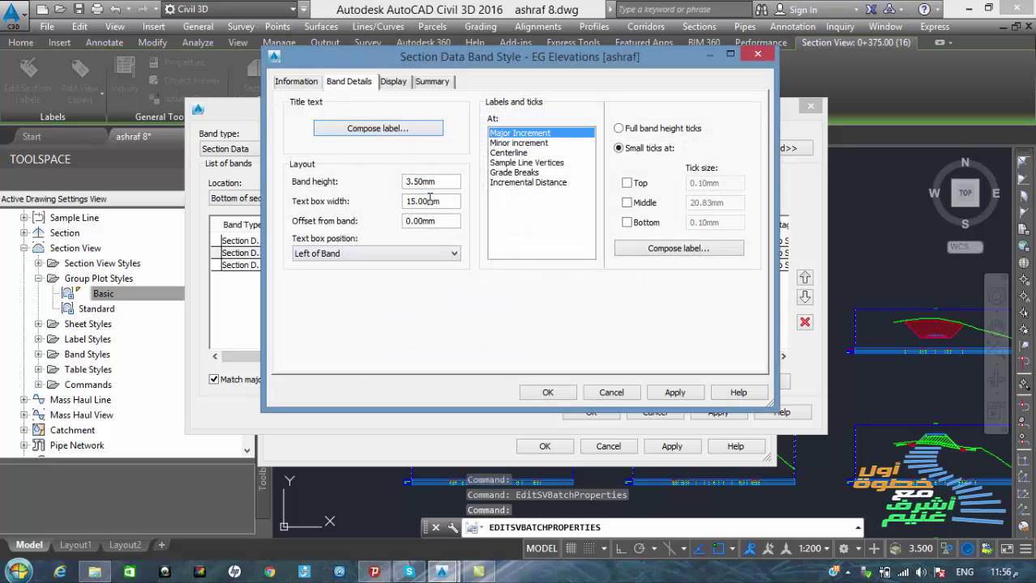
{"action": "left_click_drag", "start_coordinate": [444, 185], "coordinate": [352, 188]}
{"action": "type", "text": "17.5"}
{"action": "left_click_drag", "start_coordinate": [440, 201], "coordinate": [345, 208]}
{"action": "type", "text": "75"}
{"action": "left_click", "coordinate": [433, 222]}
Step: Set the EG Elevations band title's text height to 3.5 mm and accept the label and band style
{"action": "left_click", "coordinate": [394, 130]}
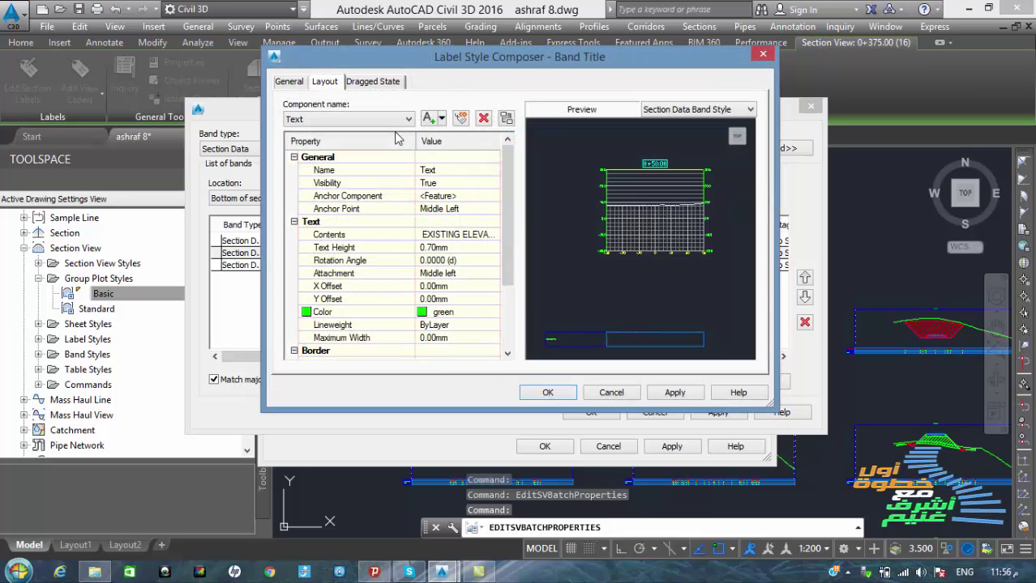
{"action": "left_click", "coordinate": [447, 248]}
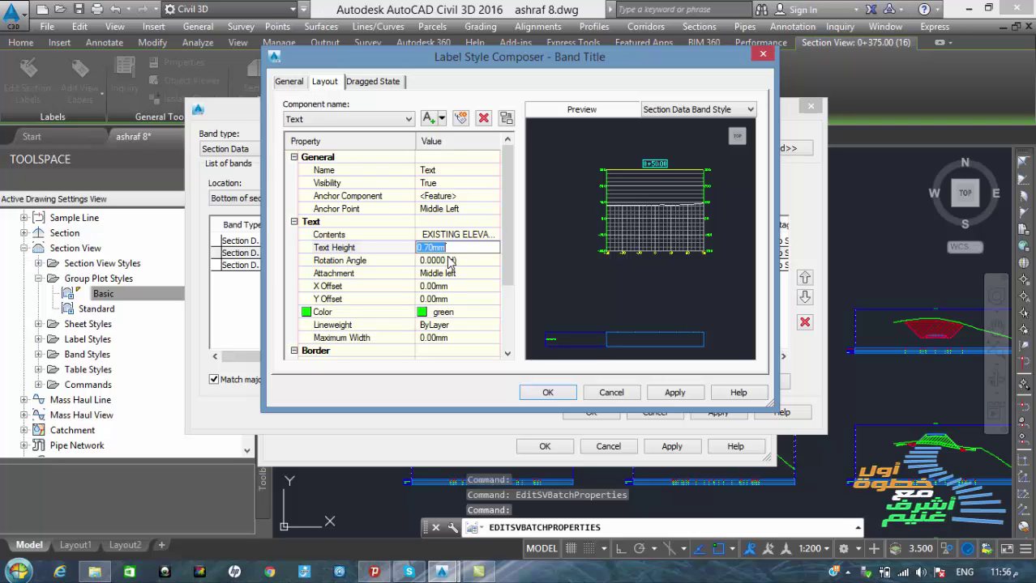
{"action": "type", "text": "3.5"}
{"action": "key", "text": "Return"}
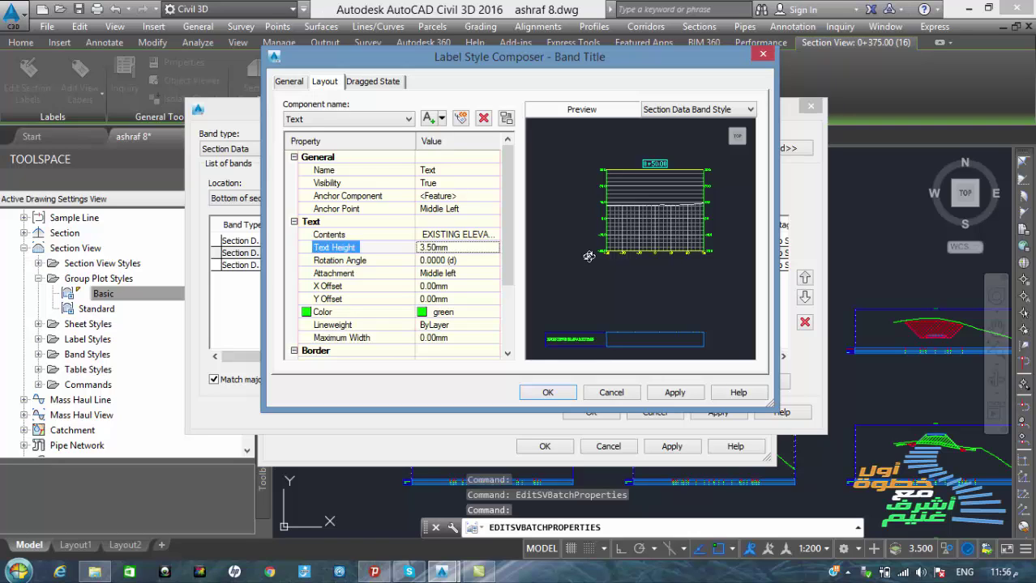
{"action": "left_click", "coordinate": [547, 393]}
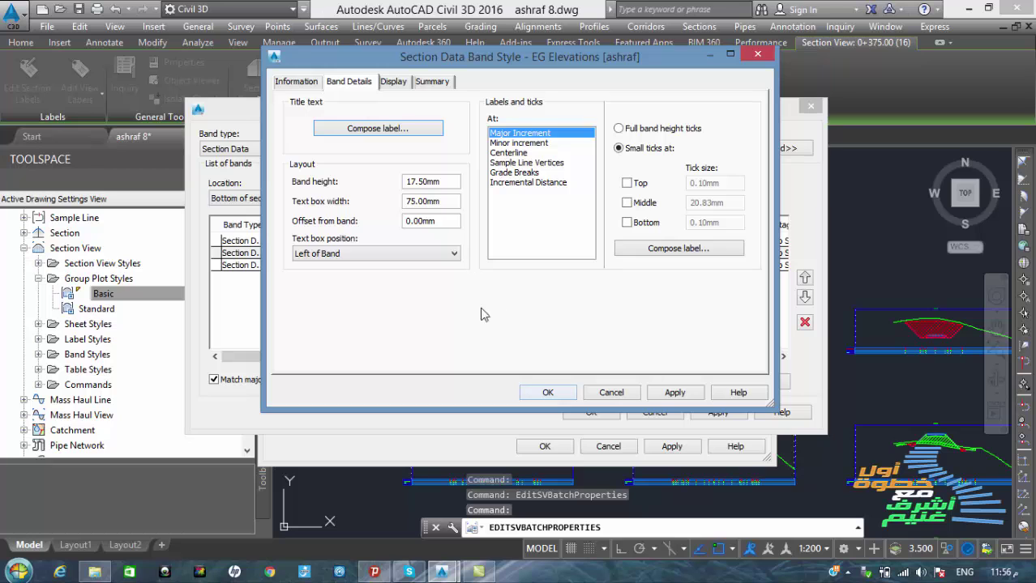
{"action": "left_click", "coordinate": [545, 393]}
{"action": "left_click", "coordinate": [466, 256]}
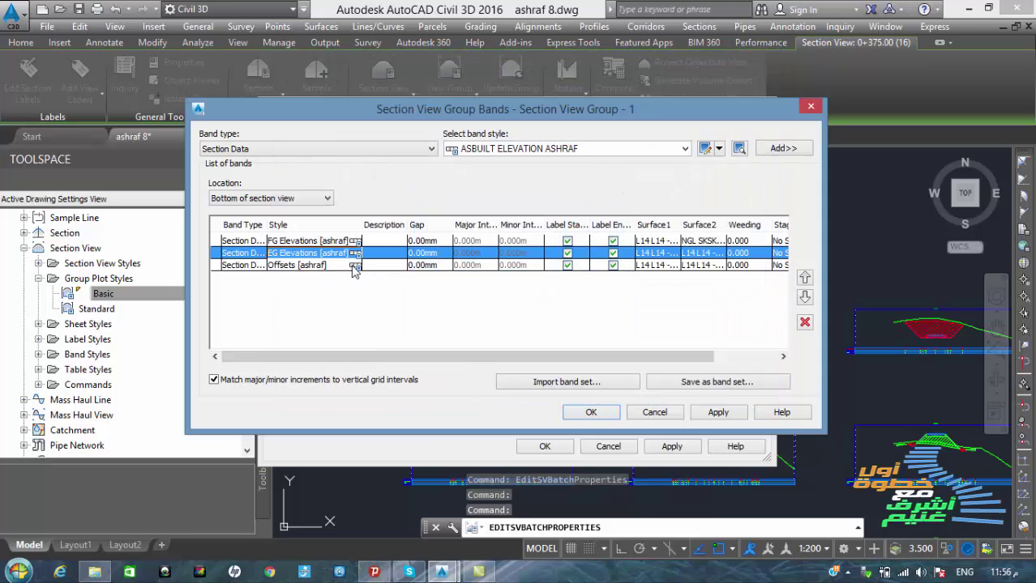
Step: Set the Offsets band style's band height to 17.5 mm and text box width to 75 mm
{"action": "left_click", "coordinate": [361, 268]}
{"action": "left_click", "coordinate": [356, 266]}
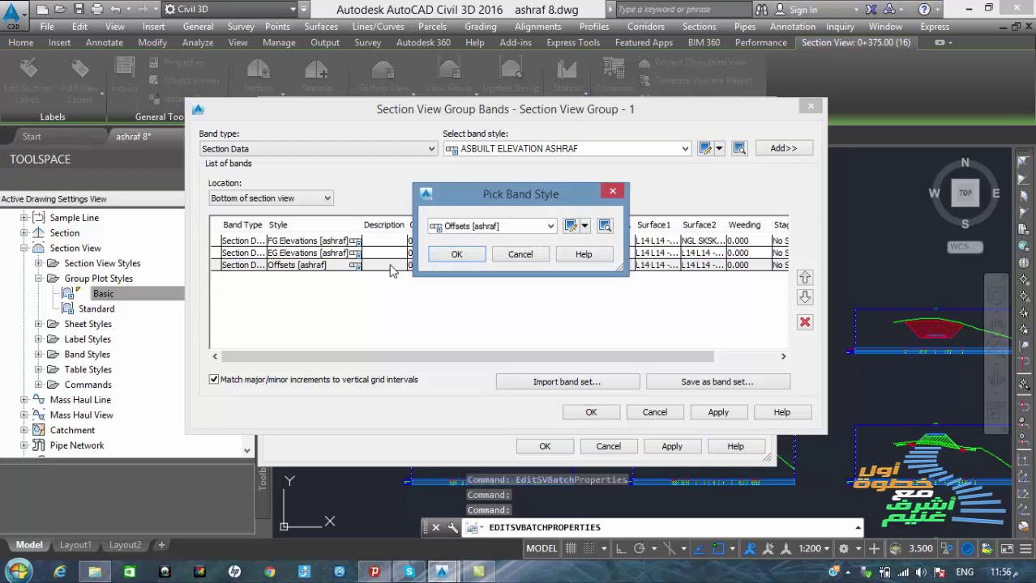
{"action": "left_click", "coordinate": [571, 229]}
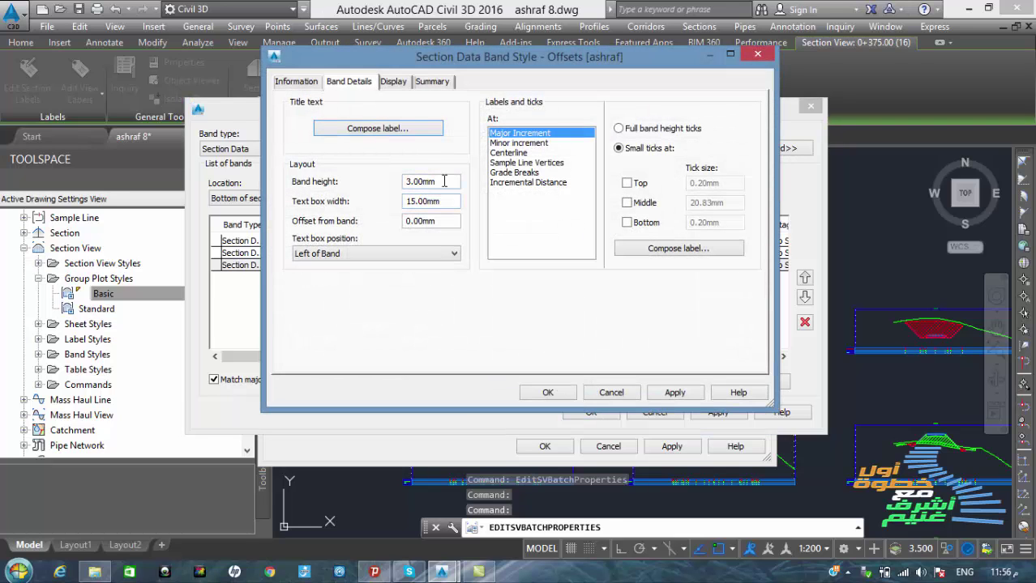
{"action": "left_click_drag", "start_coordinate": [445, 181], "coordinate": [396, 185]}
{"action": "type", "text": "17.5"}
{"action": "key", "text": "Tab"}
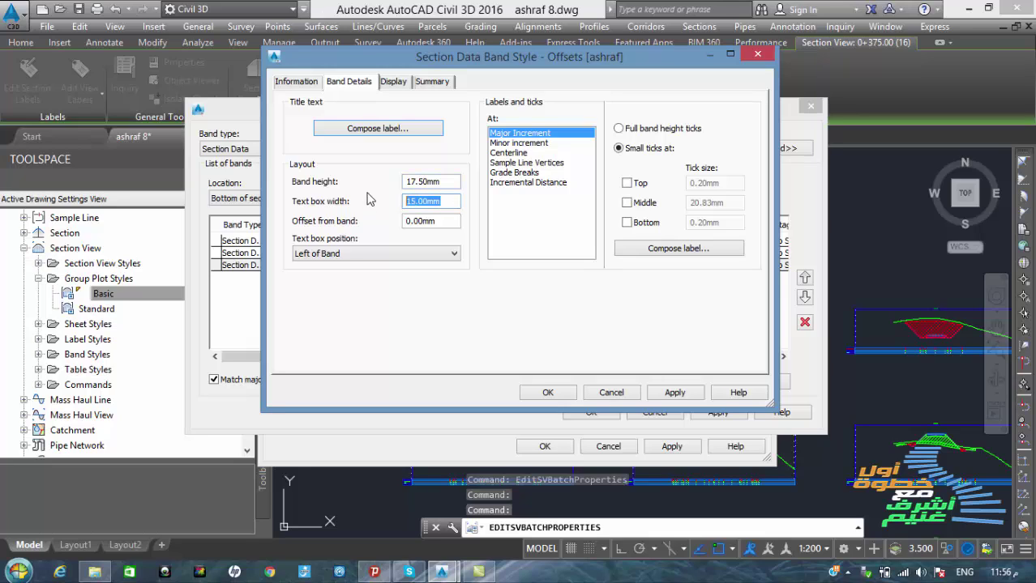
{"action": "type", "text": "75"}
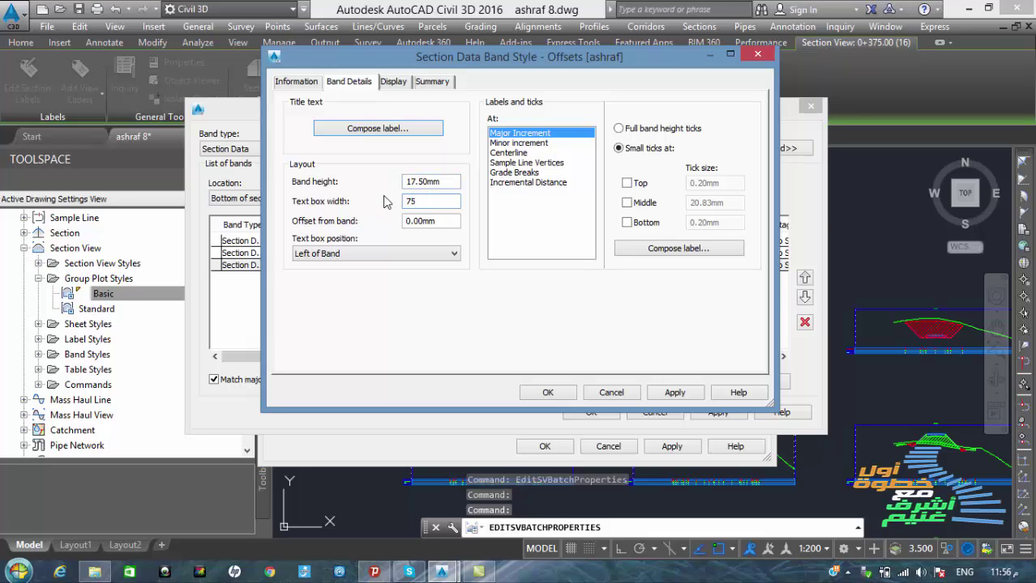
Step: Set the Offsets band title's text height to 3.5 mm and apply the band changes to the section view group
{"action": "left_click", "coordinate": [403, 130]}
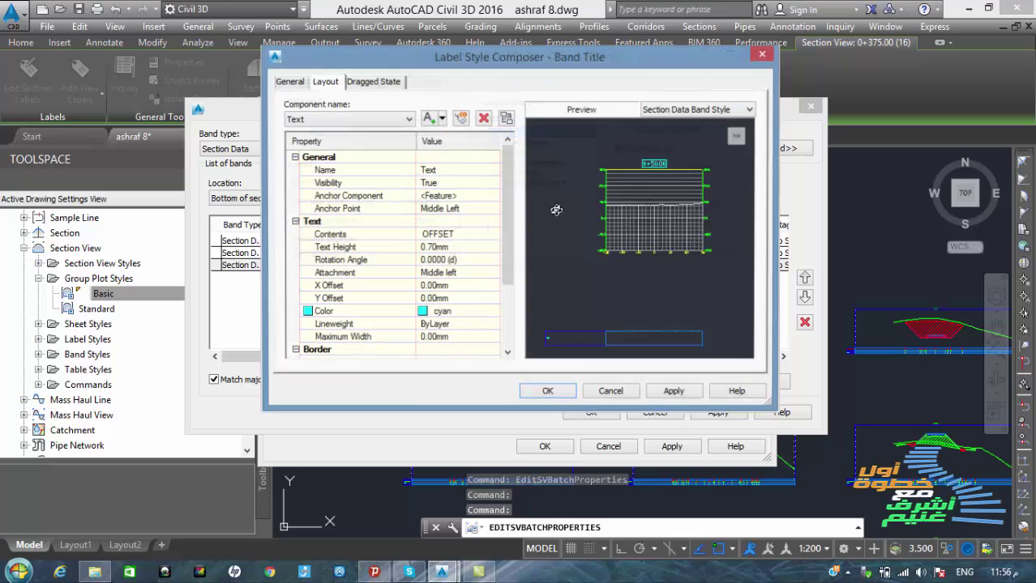
{"action": "left_click", "coordinate": [446, 249]}
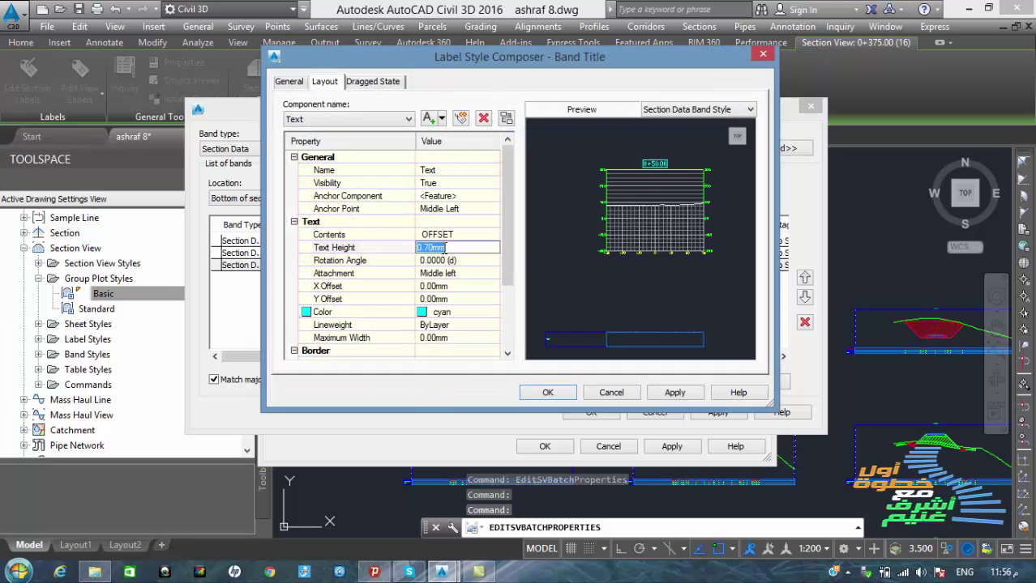
{"action": "type", "text": "3.5"}
{"action": "left_click", "coordinate": [536, 393]}
{"action": "left_click", "coordinate": [544, 393]}
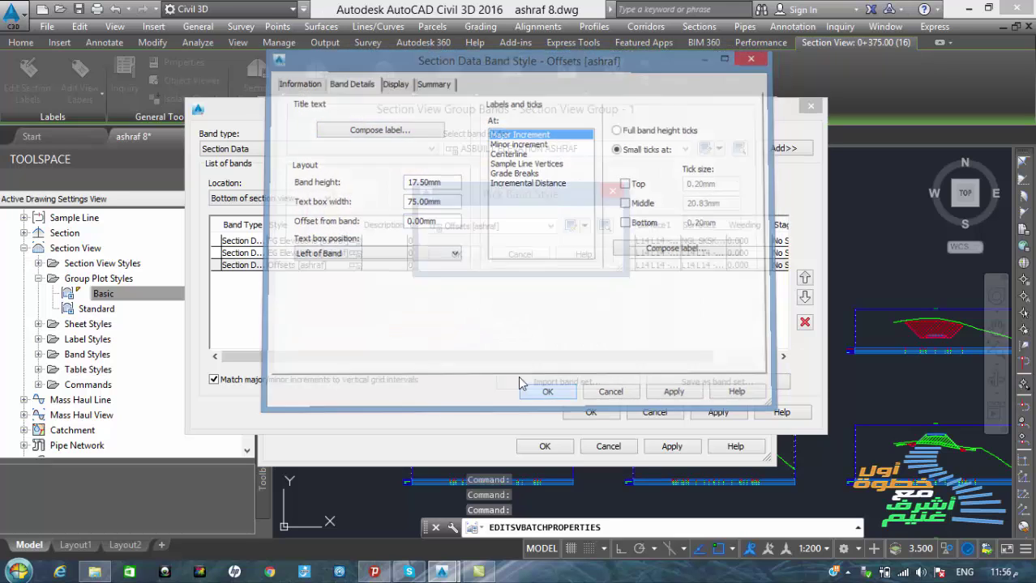
{"action": "left_click", "coordinate": [457, 257]}
{"action": "left_click", "coordinate": [589, 413]}
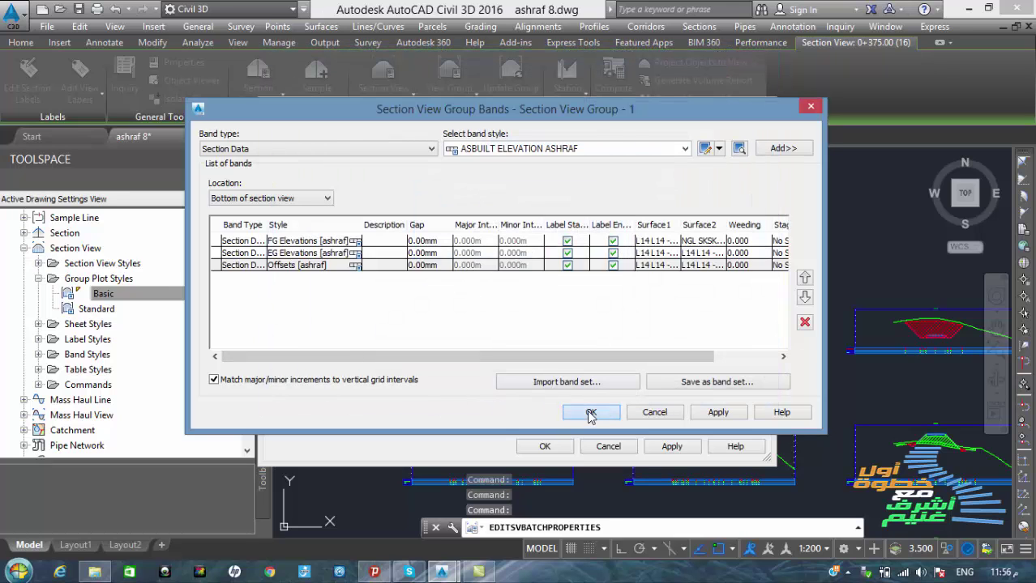
{"action": "left_click", "coordinate": [526, 446]}
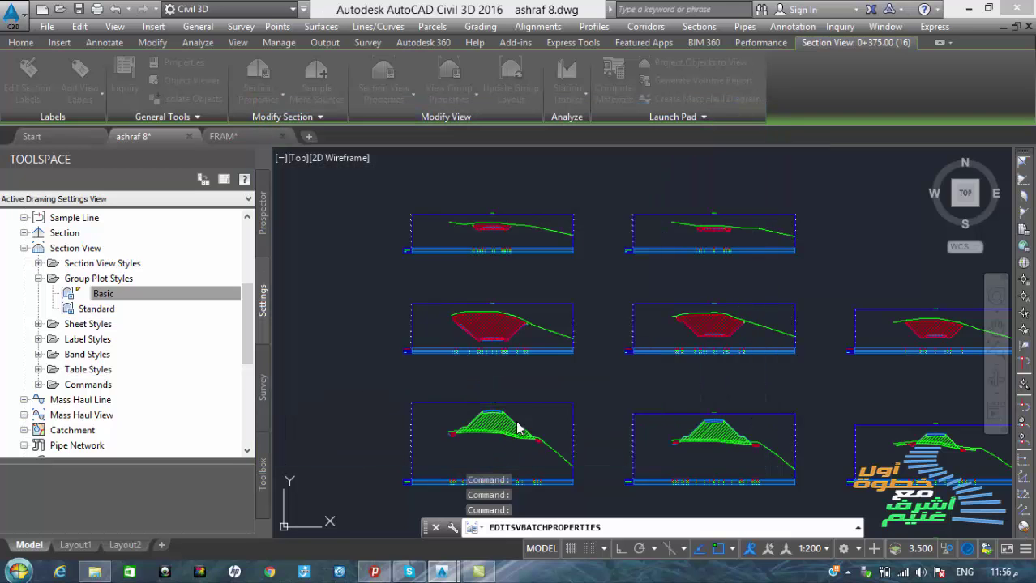
Step: Examine the enlarged band titles, elevation and offset labels, and tick marks beneath individual section views
{"action": "scroll", "coordinate": [401, 360], "scroll_direction": "up", "scroll_amount": 5}
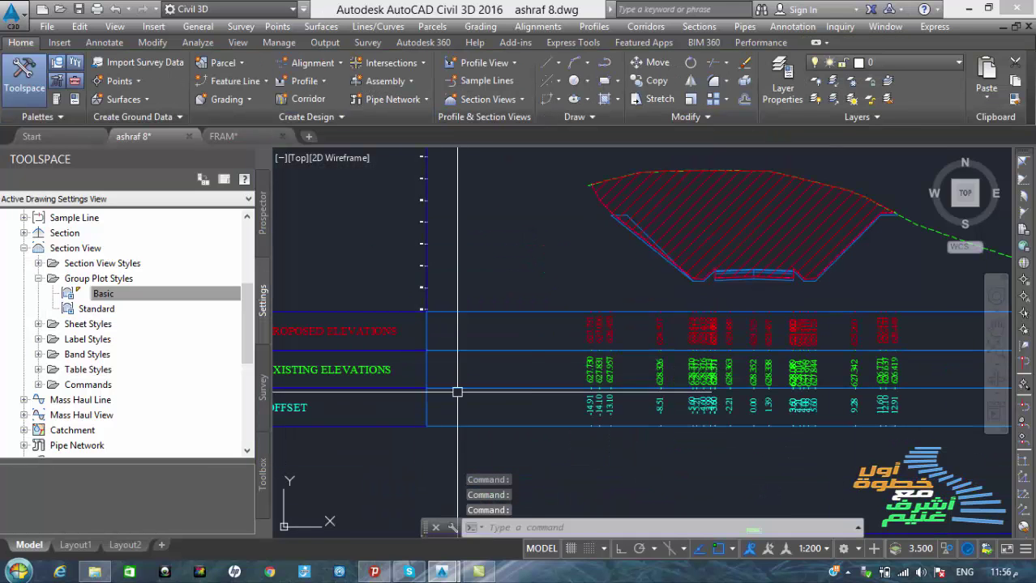
{"action": "scroll", "coordinate": [726, 342], "scroll_direction": "up", "scroll_amount": 2}
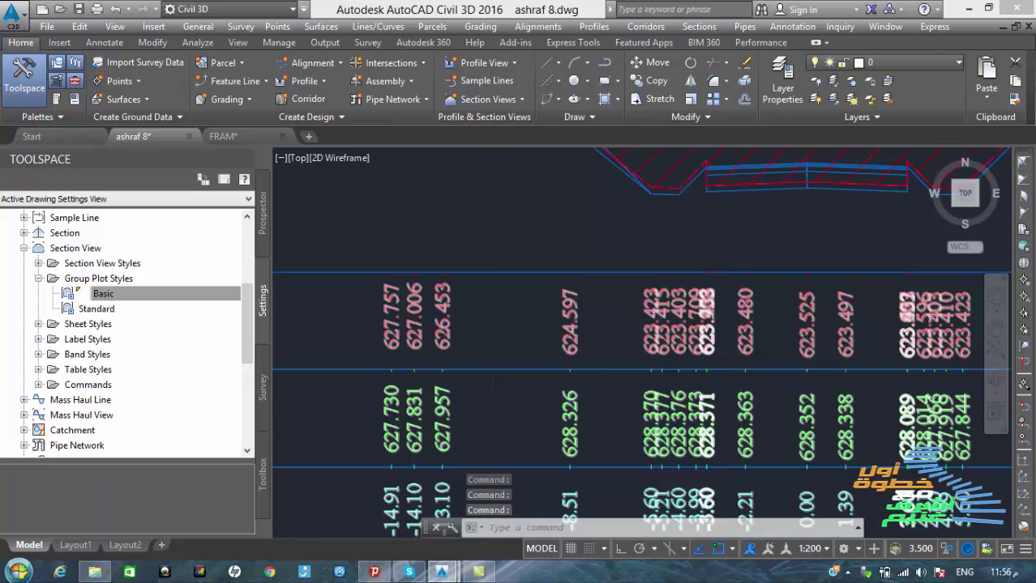
{"action": "scroll", "coordinate": [535, 308], "scroll_direction": "down", "scroll_amount": 5}
{"action": "scroll", "coordinate": [530, 280], "scroll_direction": "up", "scroll_amount": 3}
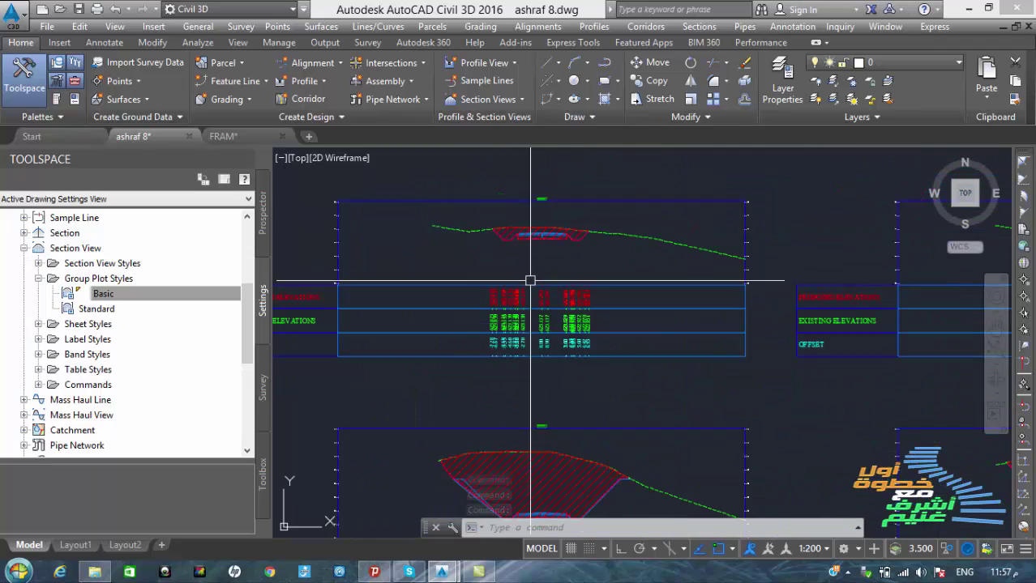
{"action": "scroll", "coordinate": [591, 331], "scroll_direction": "up", "scroll_amount": 4}
{"action": "scroll", "coordinate": [462, 312], "scroll_direction": "down", "scroll_amount": 4}
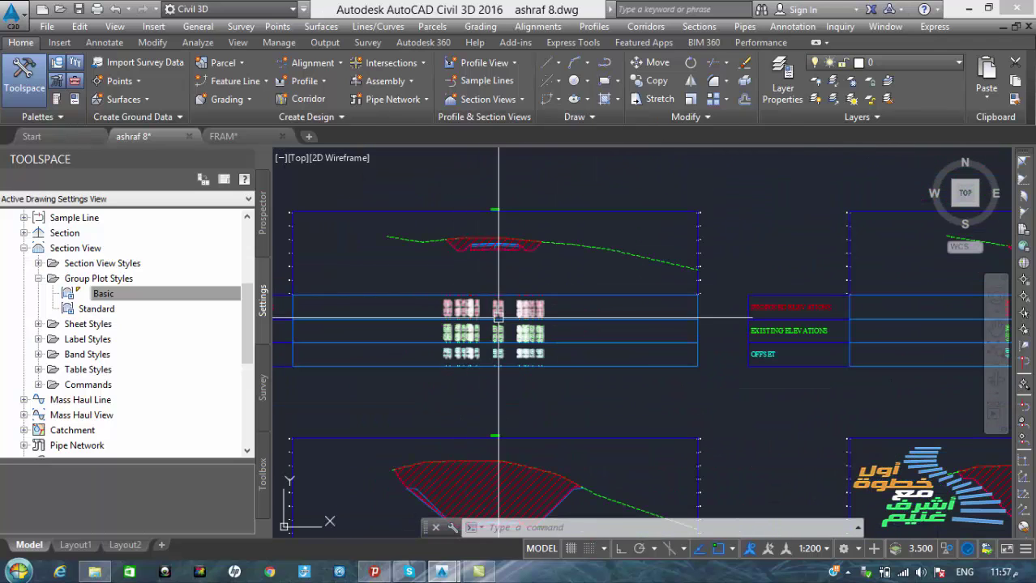
{"action": "scroll", "coordinate": [496, 368], "scroll_direction": "up", "scroll_amount": 5}
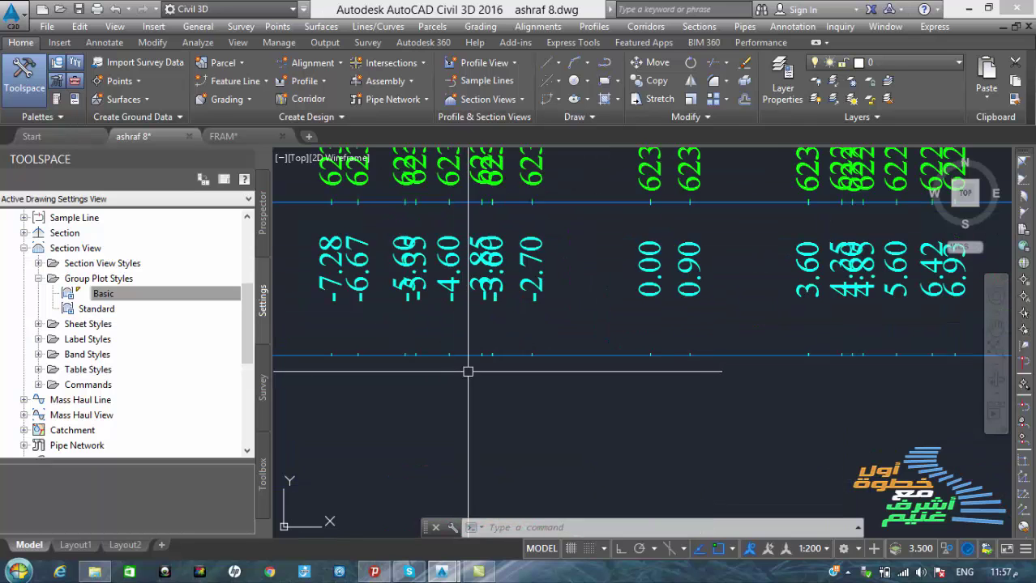
{"action": "scroll", "coordinate": [519, 363], "scroll_direction": "up", "scroll_amount": 3}
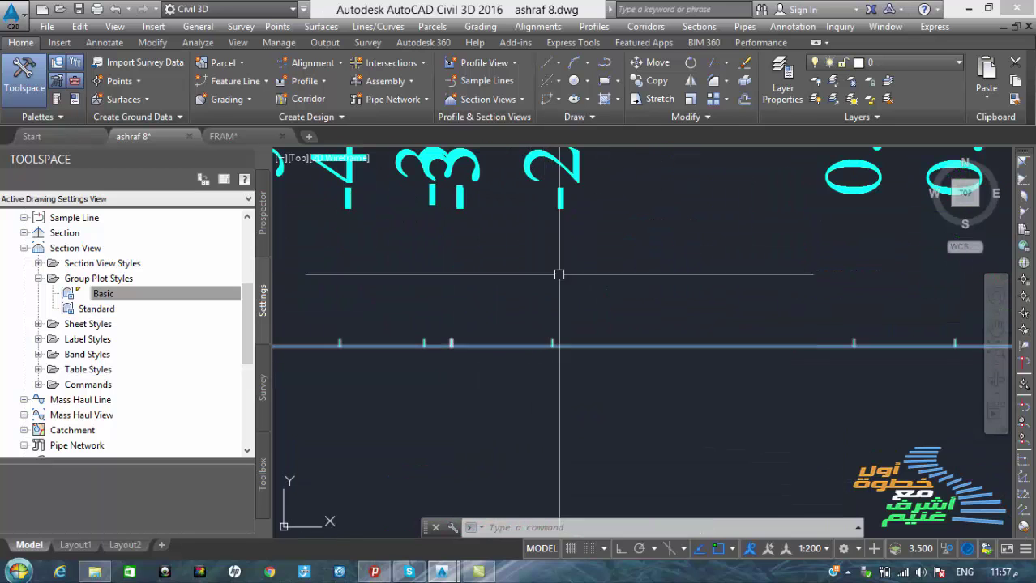
{"action": "scroll", "coordinate": [557, 297], "scroll_direction": "down", "scroll_amount": 8}
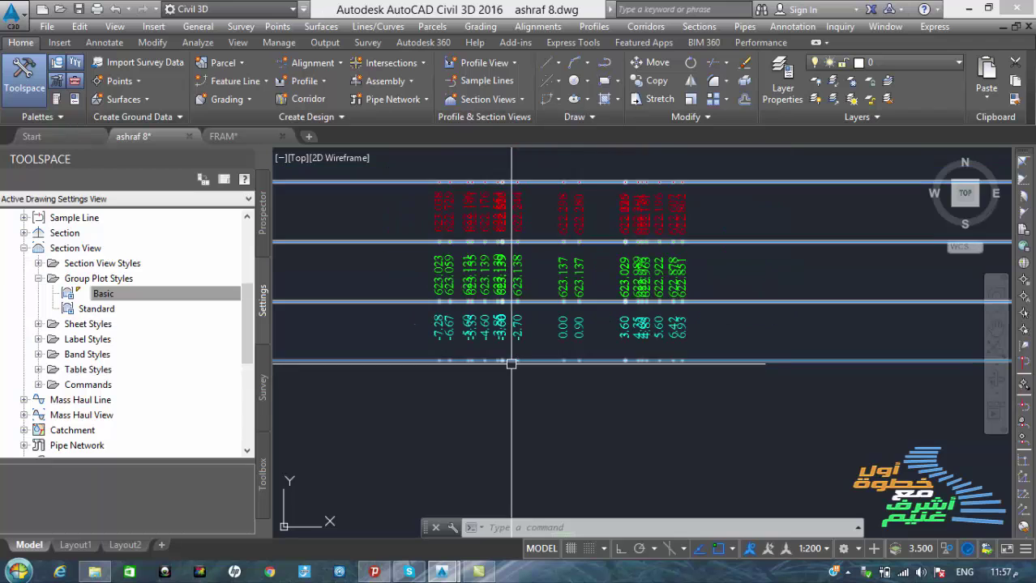
{"action": "scroll", "coordinate": [430, 344], "scroll_direction": "down", "scroll_amount": 5}
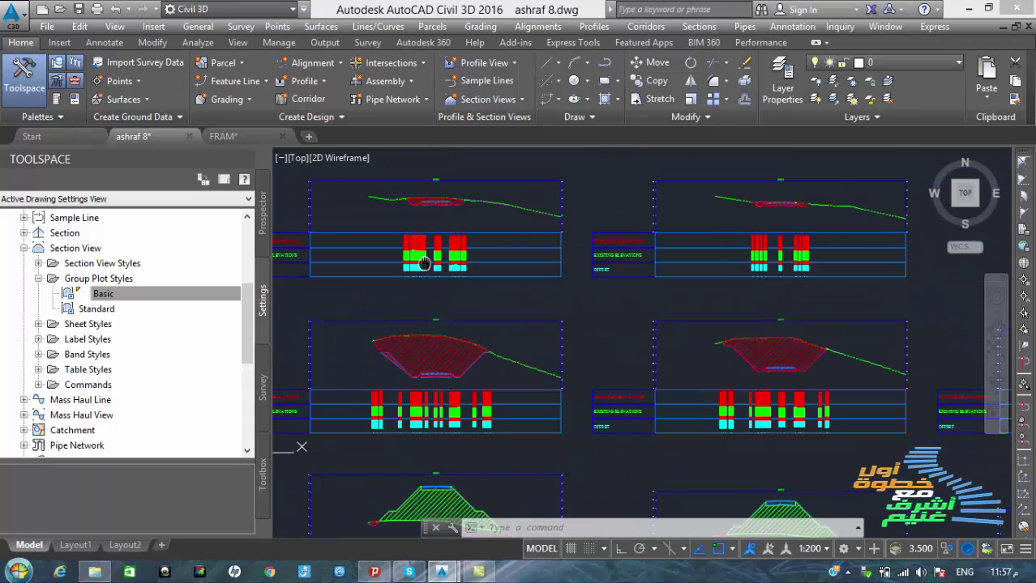
Step: Examine the arrangement and spacing of the whole section view group with its enlarged bands
{"action": "scroll", "coordinate": [454, 324], "scroll_direction": "down", "scroll_amount": 2}
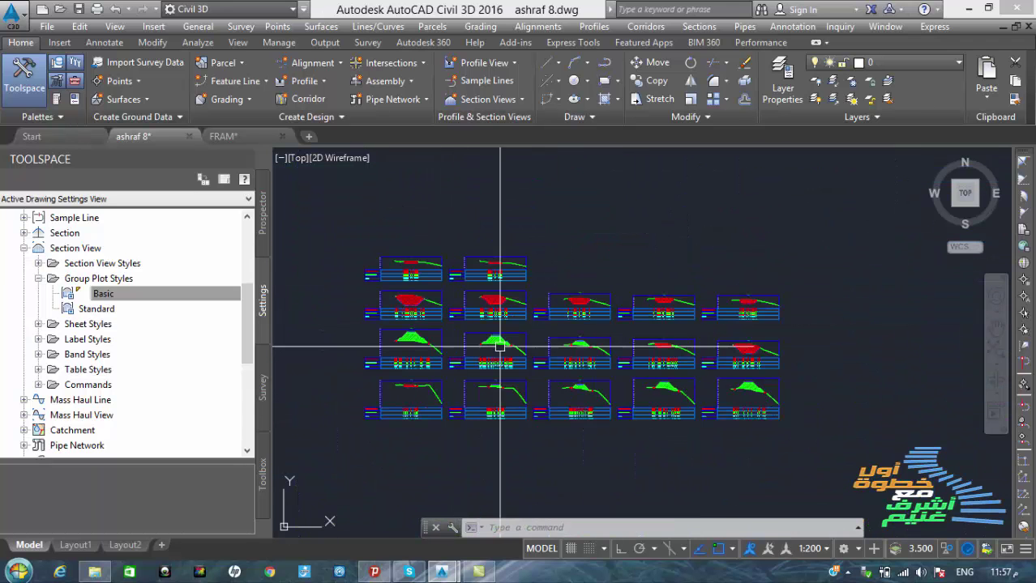
{"action": "scroll", "coordinate": [524, 300], "scroll_direction": "up", "scroll_amount": 8}
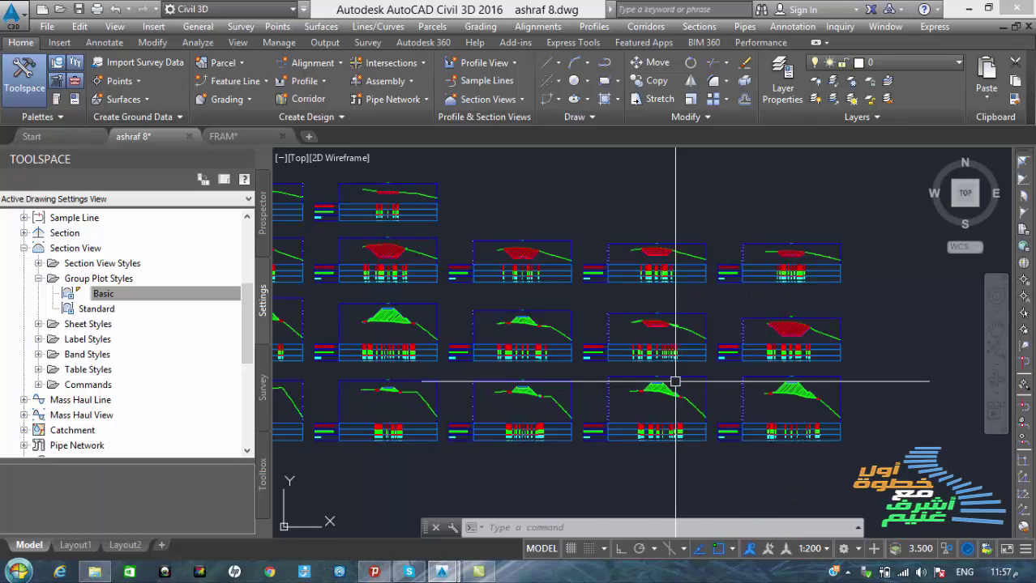
{"action": "scroll", "coordinate": [642, 380], "scroll_direction": "down", "scroll_amount": 3}
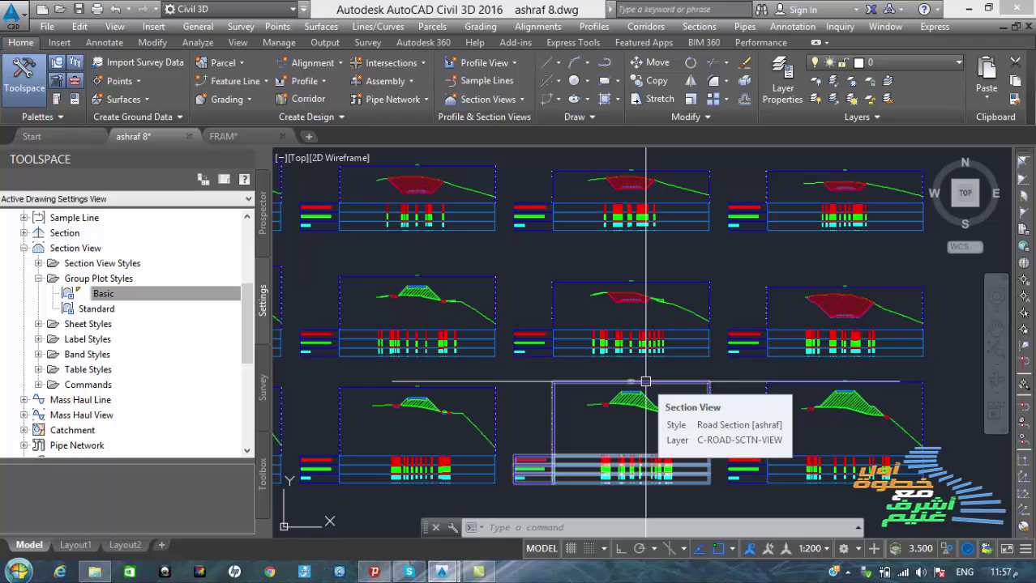
{"action": "scroll", "coordinate": [694, 363], "scroll_direction": "down", "scroll_amount": 2}
{"action": "middle_click_drag", "start_coordinate": [730, 369], "coordinate": [769, 328]}
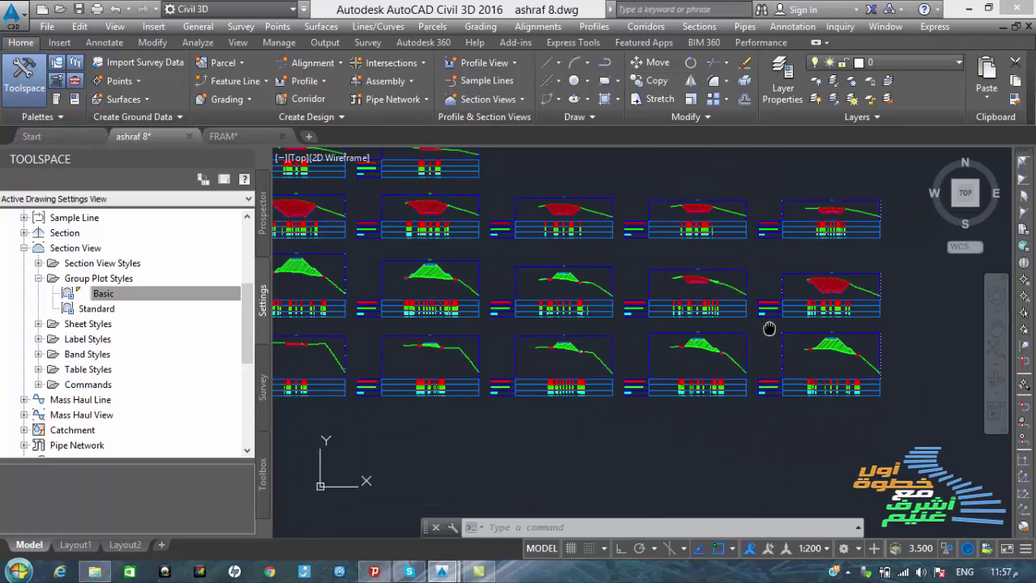
{"action": "scroll", "coordinate": [769, 328], "scroll_direction": "down", "scroll_amount": 2}
{"action": "middle_click_drag", "start_coordinate": [576, 318], "coordinate": [521, 364]}
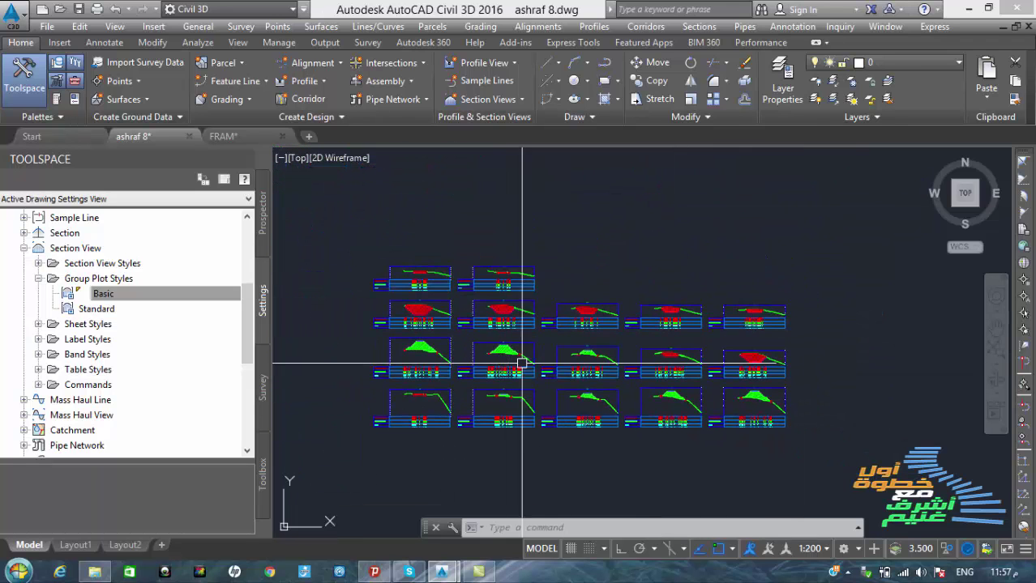
{"action": "scroll", "coordinate": [547, 290], "scroll_direction": "up", "scroll_amount": 5}
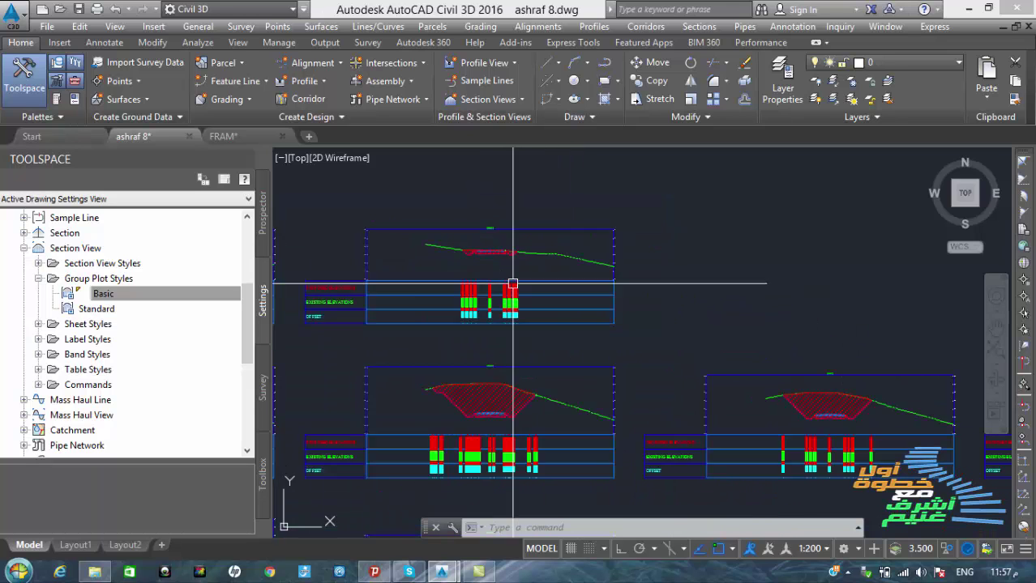
{"action": "scroll", "coordinate": [513, 284], "scroll_direction": "down", "scroll_amount": 5}
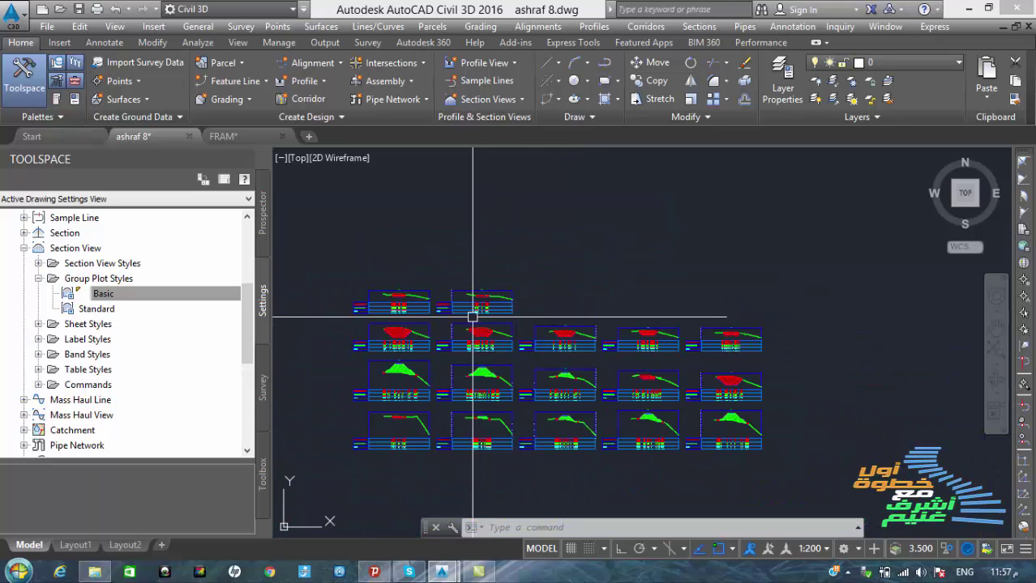
Step: Check the Production placement option and its cross section sheet template in the multiple section views setup, leaving without creating views
{"action": "left_click", "coordinate": [694, 25]}
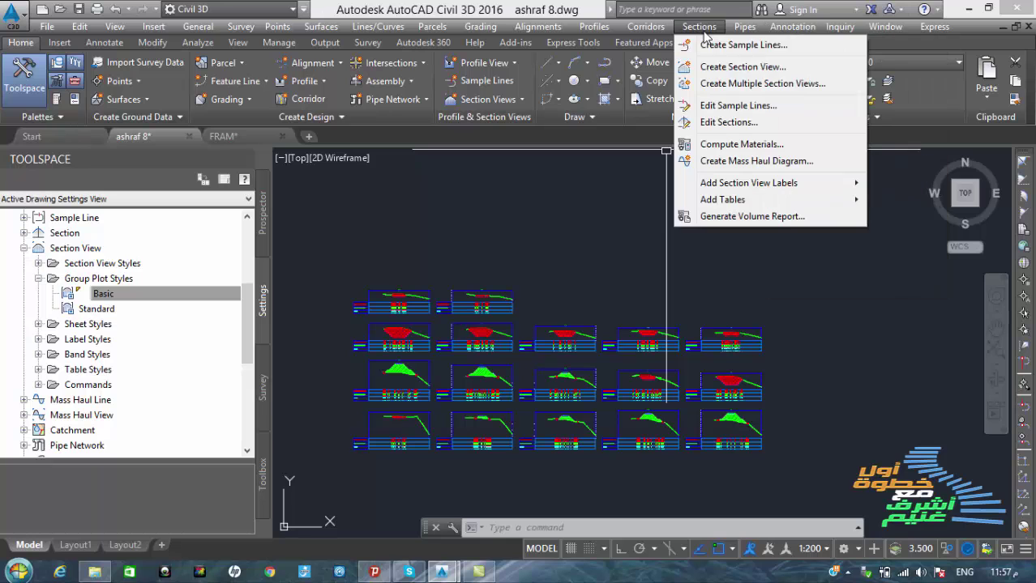
{"action": "left_click", "coordinate": [721, 85]}
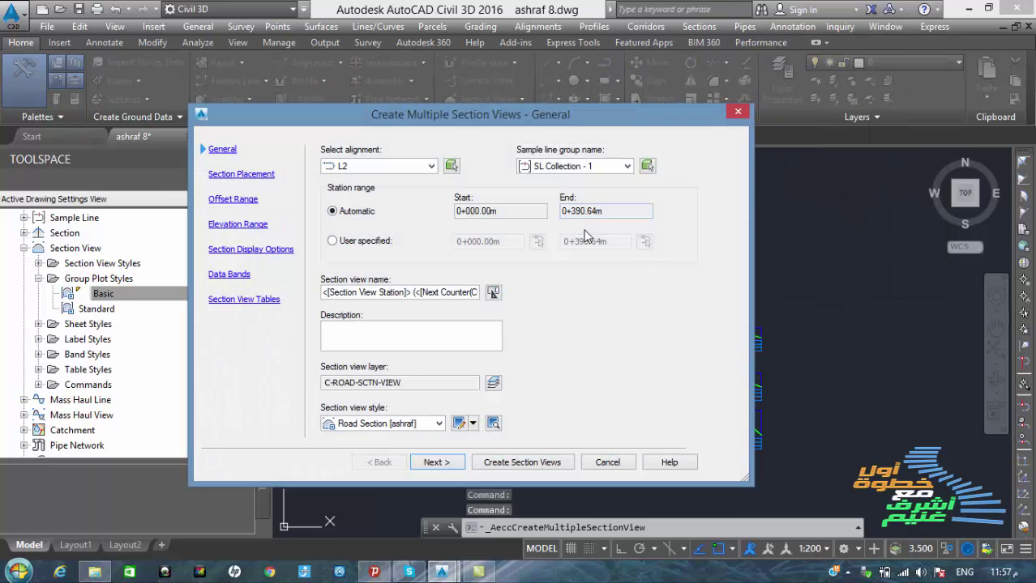
{"action": "left_click", "coordinate": [242, 175]}
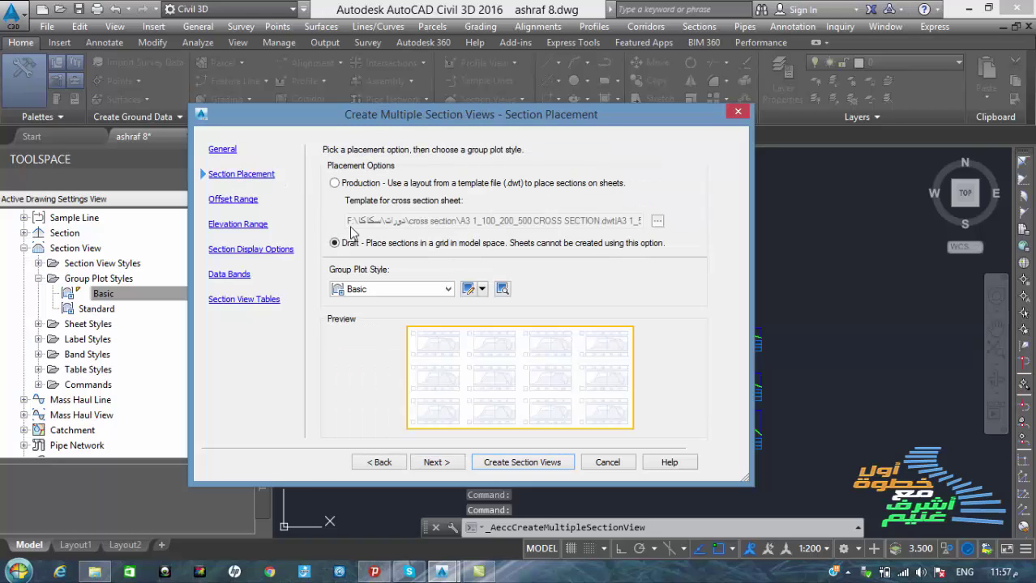
{"action": "left_click", "coordinate": [334, 184]}
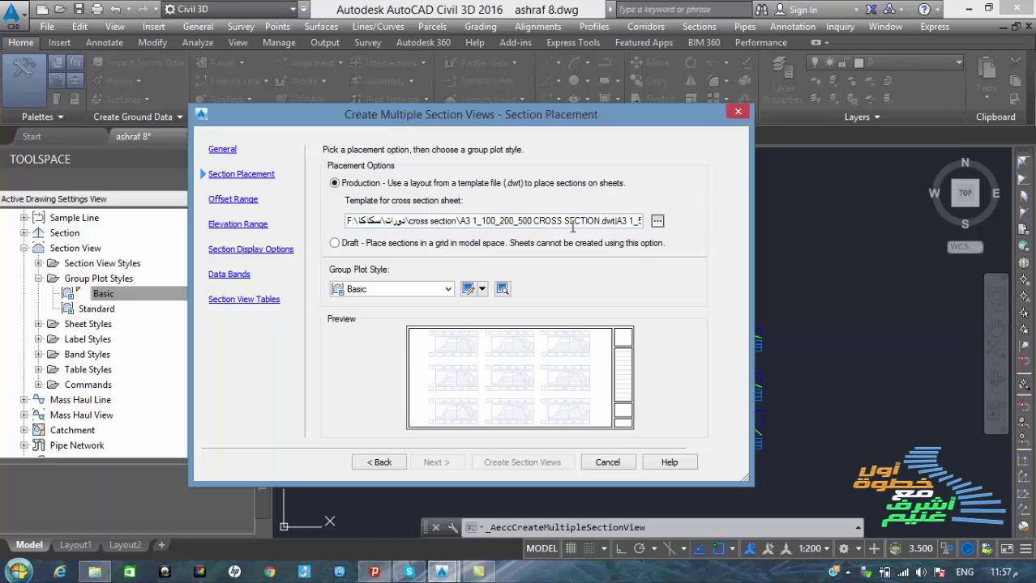
{"action": "left_click", "coordinate": [737, 116]}
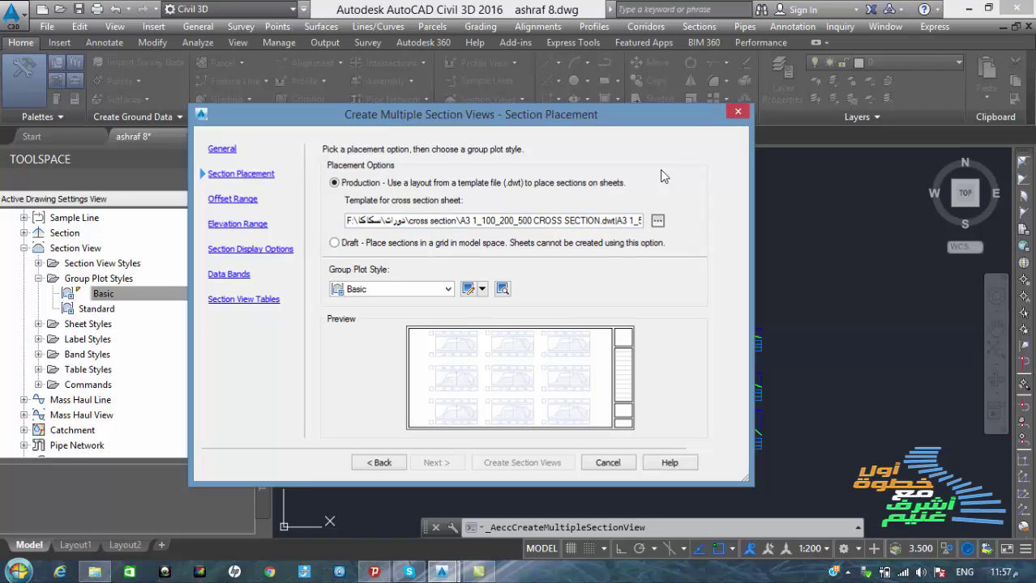
{"action": "left_click", "coordinate": [571, 221]}
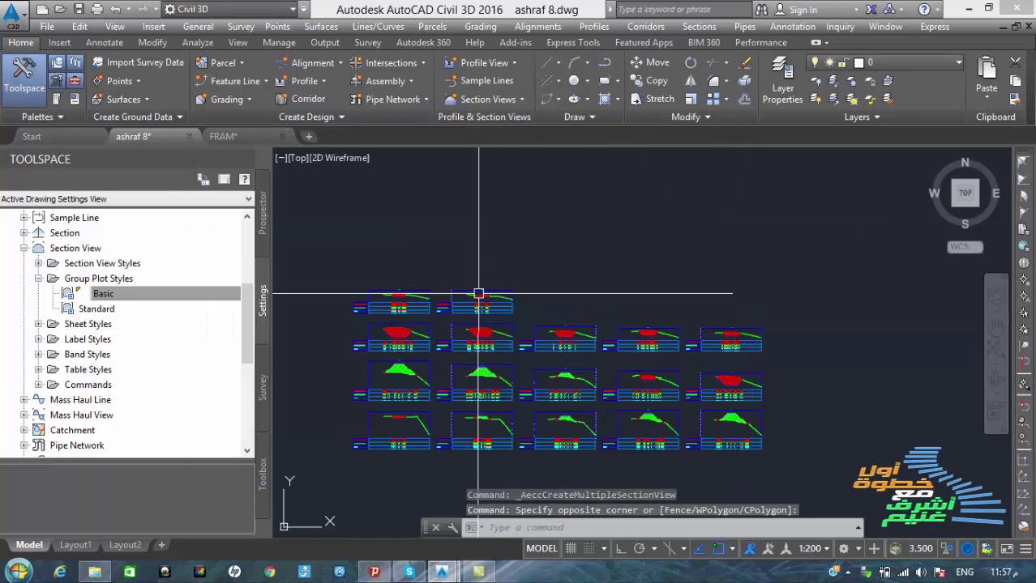
{"action": "middle_click_drag", "start_coordinate": [475, 294], "coordinate": [493, 266]}
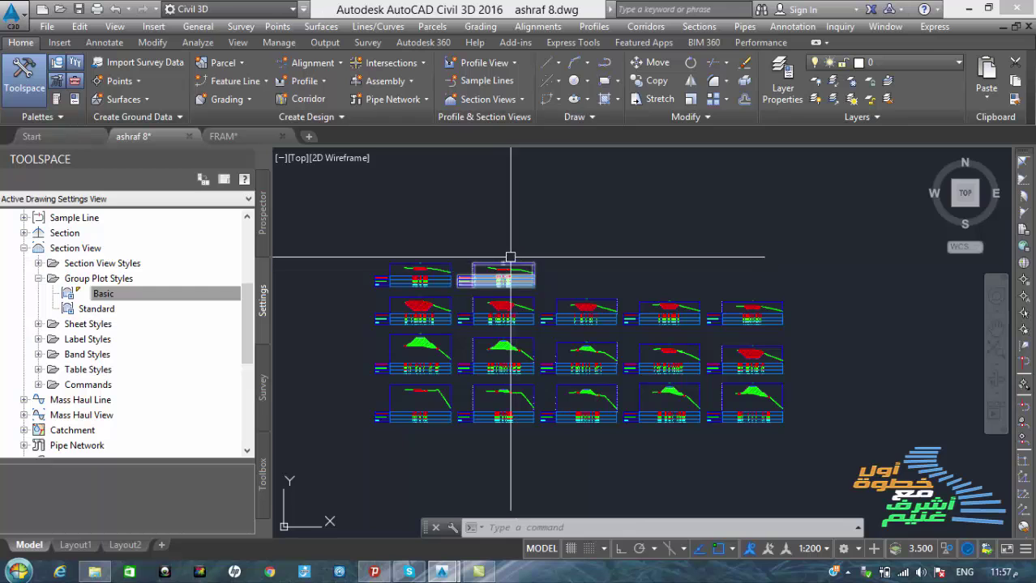
Step: Create a new drawing from the _AutoCAD Civil 3D (Metric) NCS.dwt template
{"action": "left_click", "coordinate": [14, 16]}
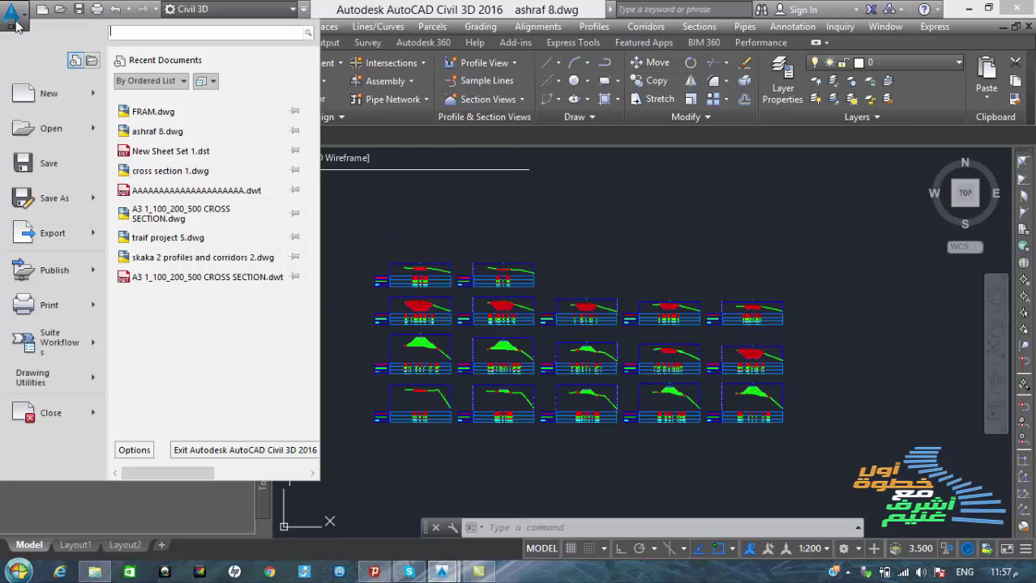
{"action": "left_click", "coordinate": [34, 109]}
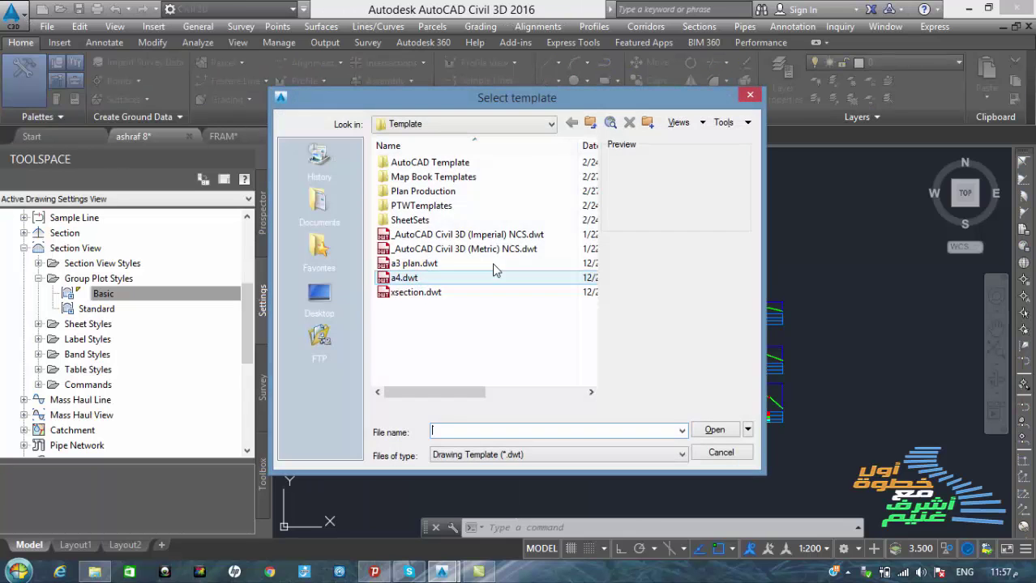
{"action": "left_click", "coordinate": [482, 251]}
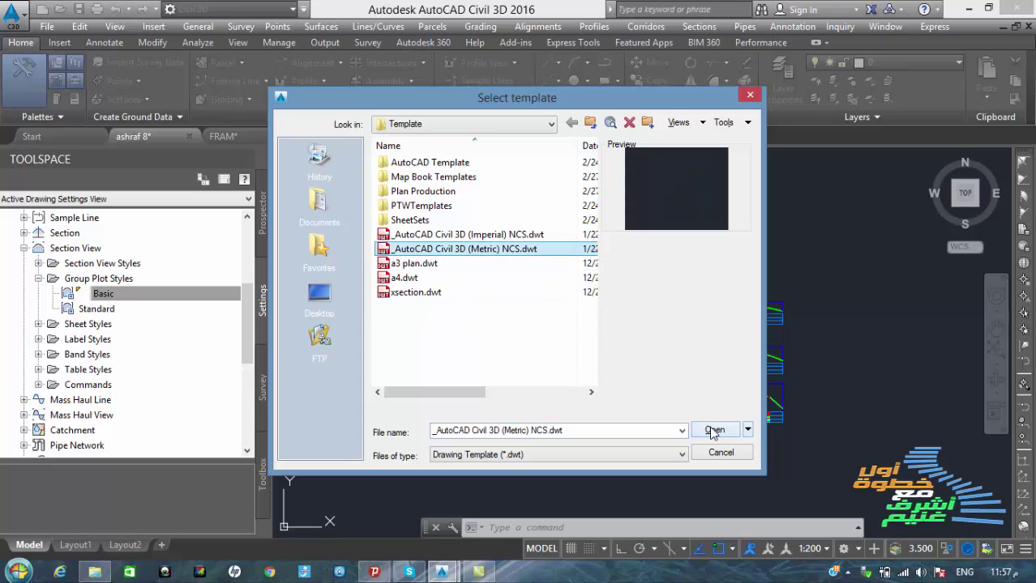
{"action": "left_click", "coordinate": [713, 431]}
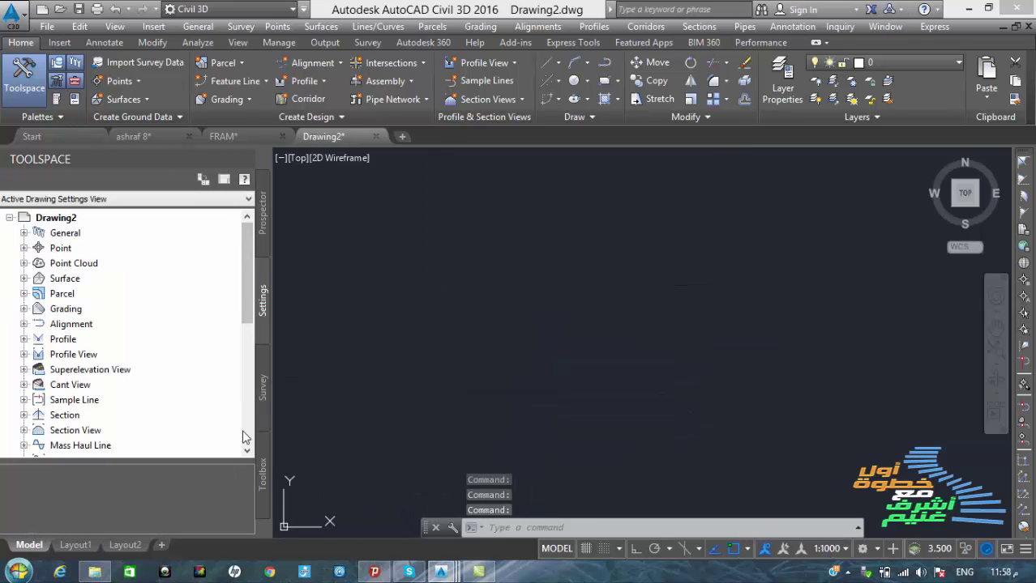
Step: Erase the existing viewport from Layout1 of the new drawing
{"action": "left_click", "coordinate": [75, 545]}
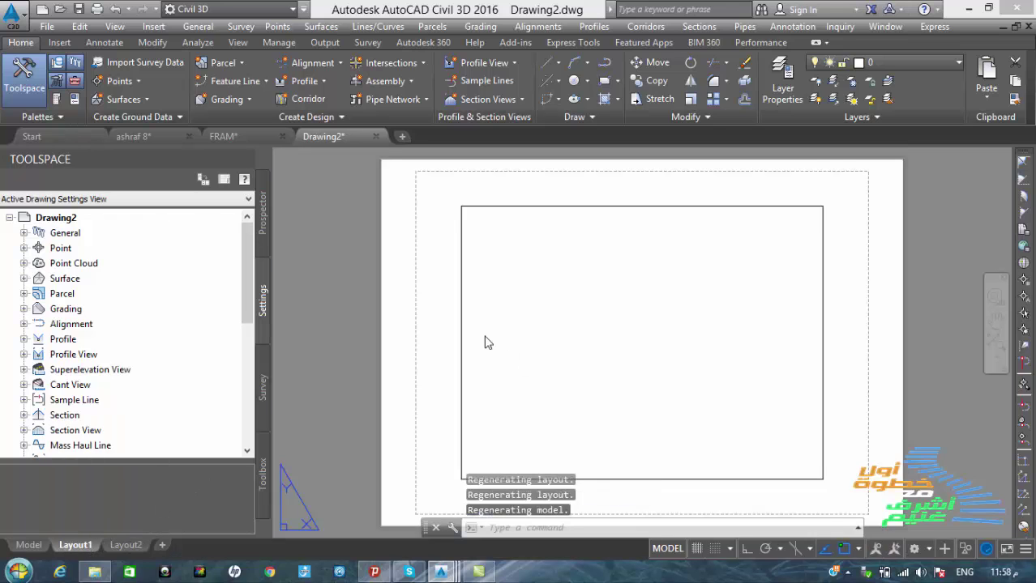
{"action": "left_click", "coordinate": [846, 338]}
{"action": "left_click", "coordinate": [713, 375]}
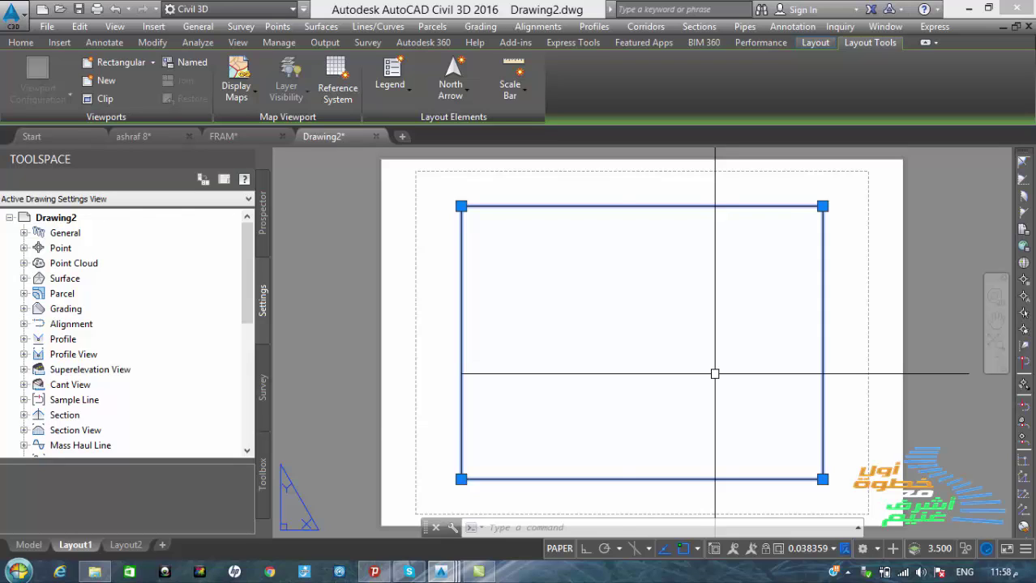
{"action": "type", "text": "E"}
{"action": "key", "text": "Return"}
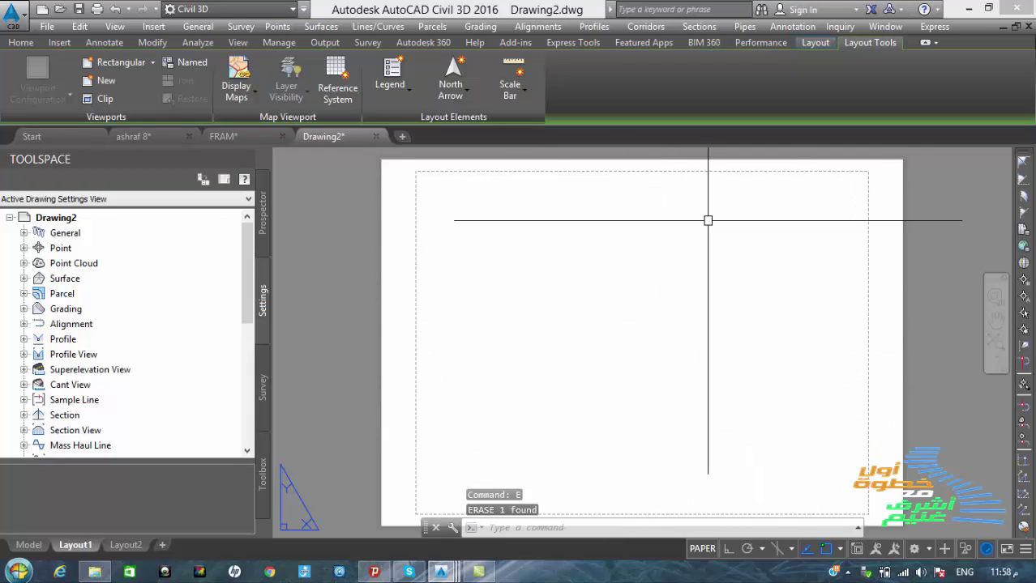
Step: Rename Layout1 to A3 1_200 CROSS SECTION
{"action": "right_click", "coordinate": [69, 551]}
{"action": "left_click", "coordinate": [136, 346]}
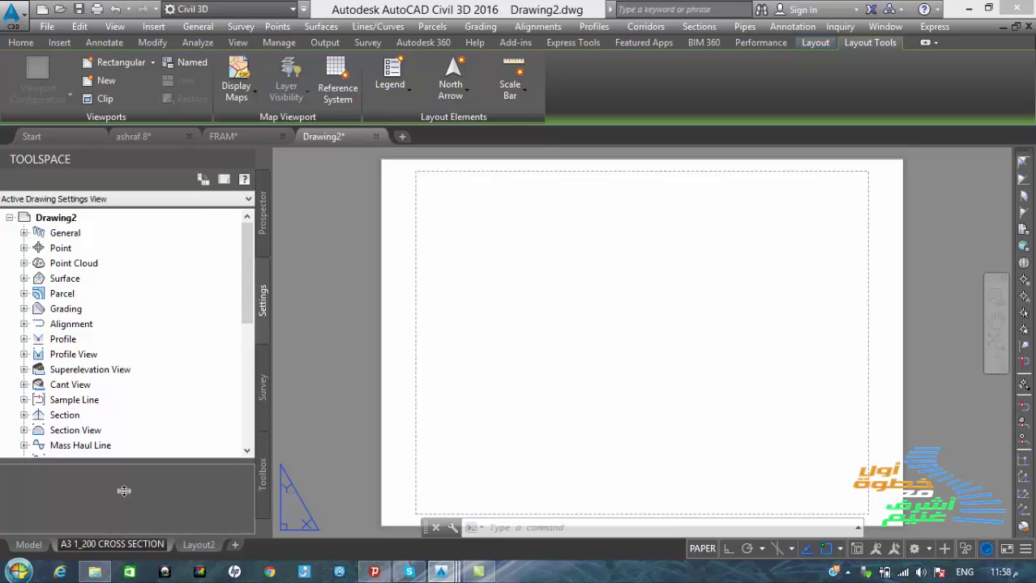
{"action": "left_click", "coordinate": [335, 418]}
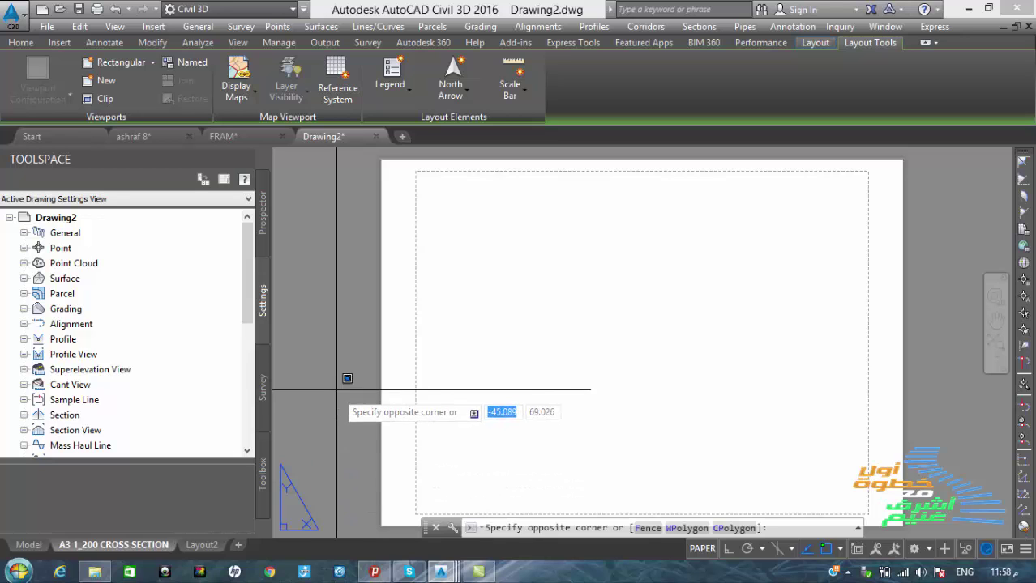
Step: Copy the whole sheet frame in the FRAM drawing with a base point at its outer lower-left corner
{"action": "left_click", "coordinate": [223, 137]}
{"action": "scroll", "coordinate": [612, 299], "scroll_direction": "down", "scroll_amount": 2}
{"action": "left_click", "coordinate": [694, 518]}
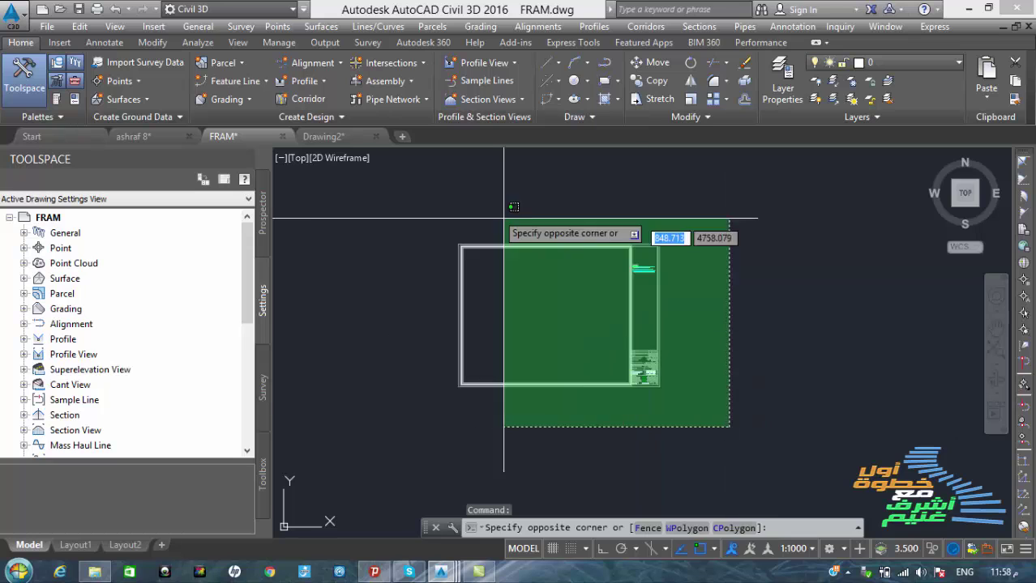
{"action": "left_click", "coordinate": [417, 203]}
{"action": "right_click", "coordinate": [436, 209]}
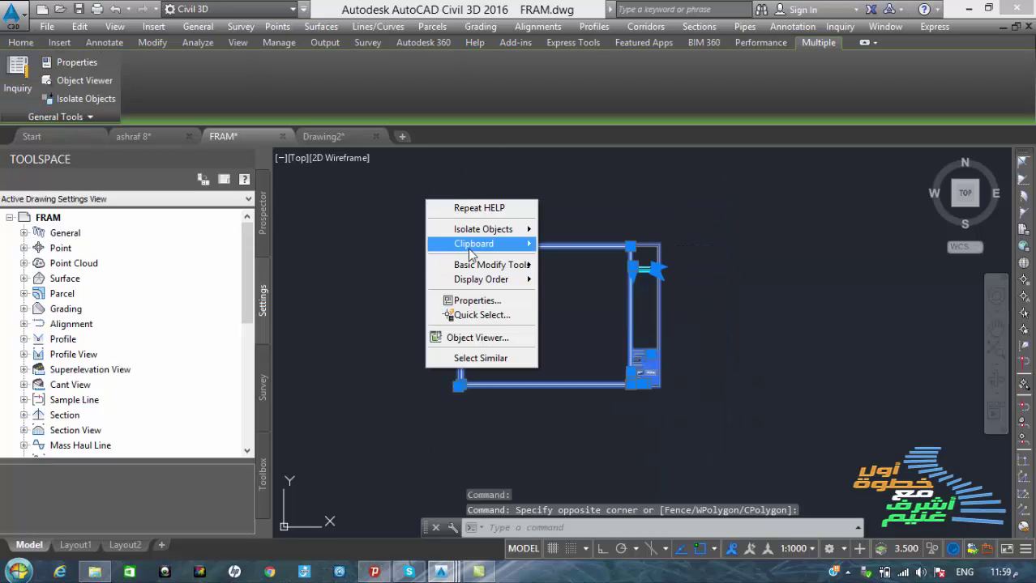
{"action": "mouse_move", "coordinate": [472, 246]}
{"action": "left_click", "coordinate": [577, 278]}
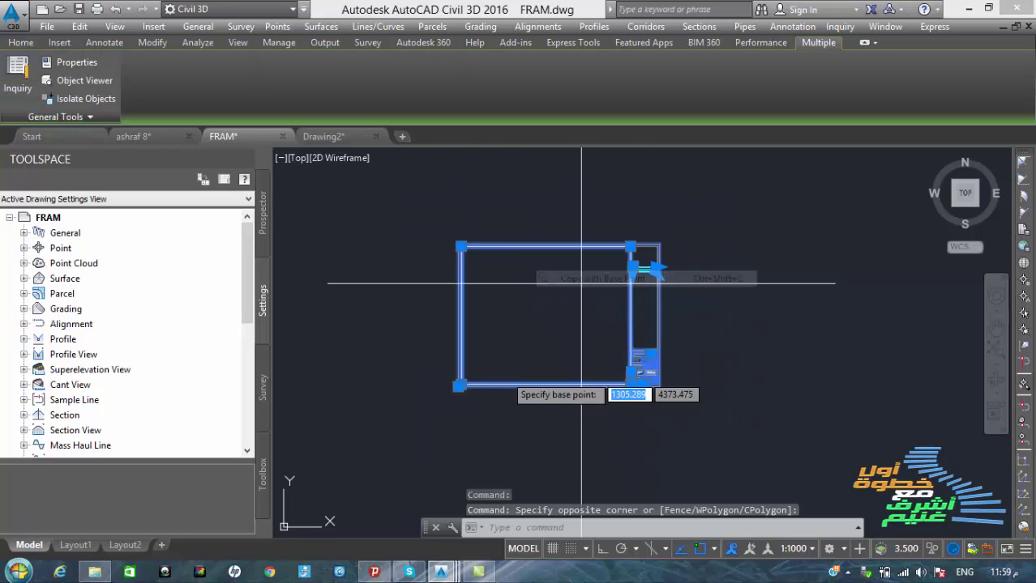
{"action": "scroll", "coordinate": [470, 383], "scroll_direction": "up", "scroll_amount": 6}
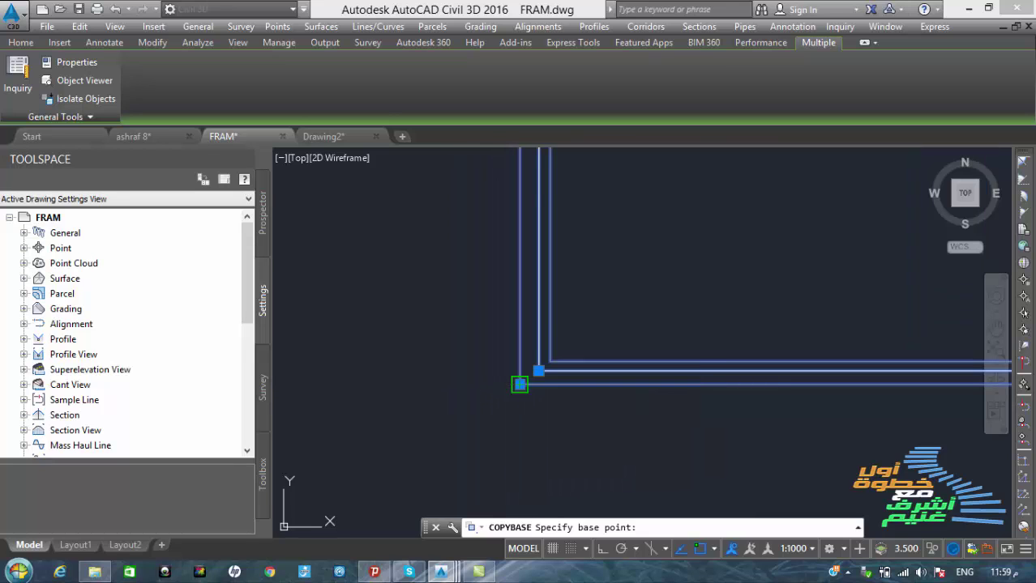
{"action": "left_click", "coordinate": [519, 384]}
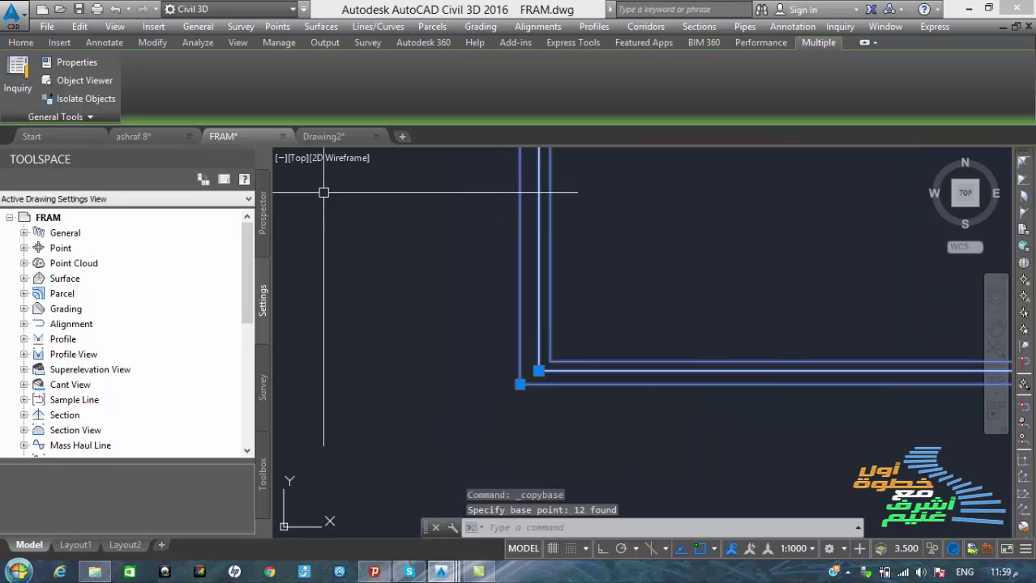
Step: Paste the copied frame into Drawing2's A3 1_200 CROSS SECTION layout, near the sheet's lower-left corner
{"action": "left_click", "coordinate": [329, 135]}
{"action": "right_click", "coordinate": [523, 270]}
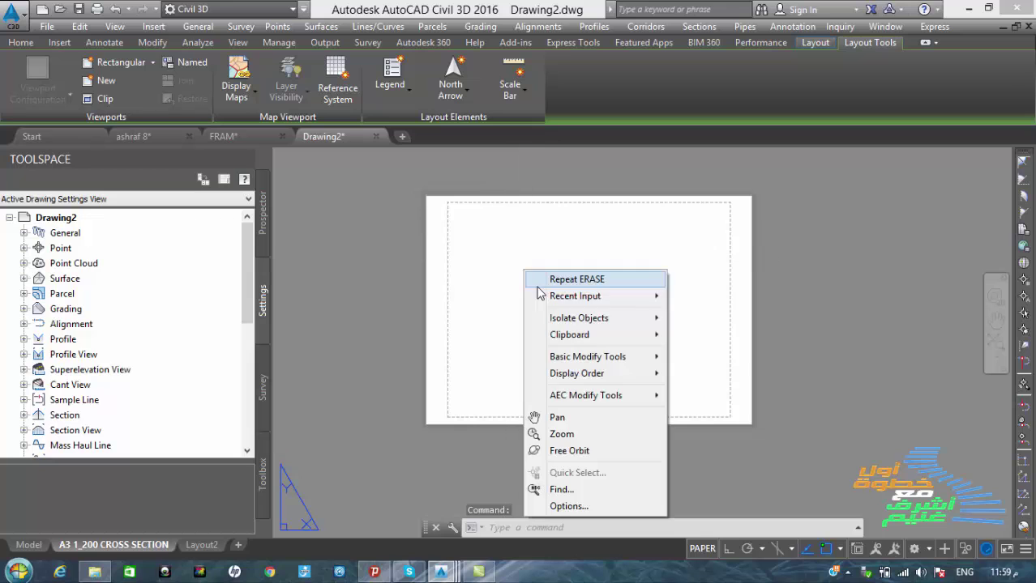
{"action": "mouse_move", "coordinate": [567, 335]}
{"action": "left_click", "coordinate": [698, 385]}
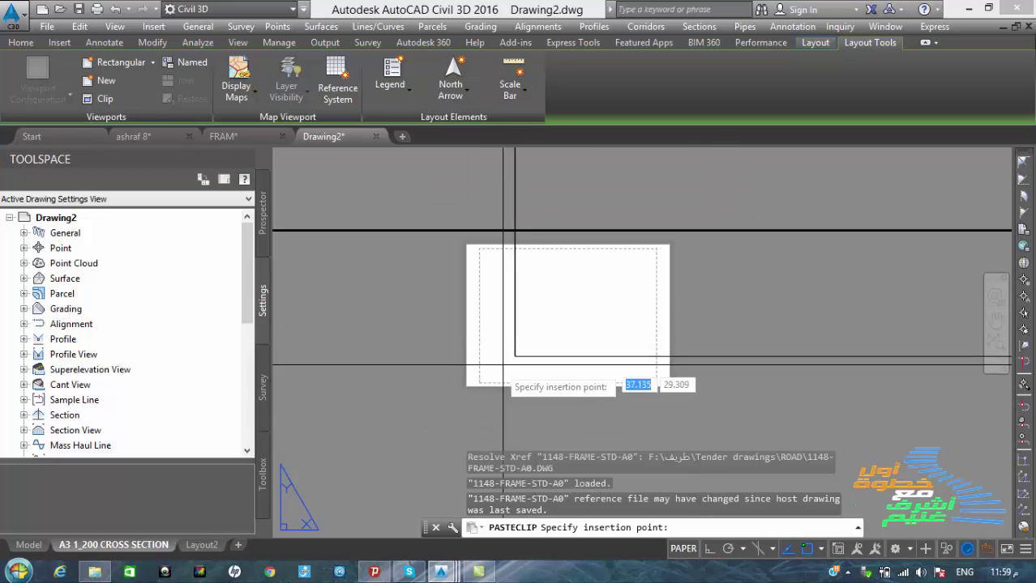
{"action": "scroll", "coordinate": [475, 340], "scroll_direction": "up", "scroll_amount": 4}
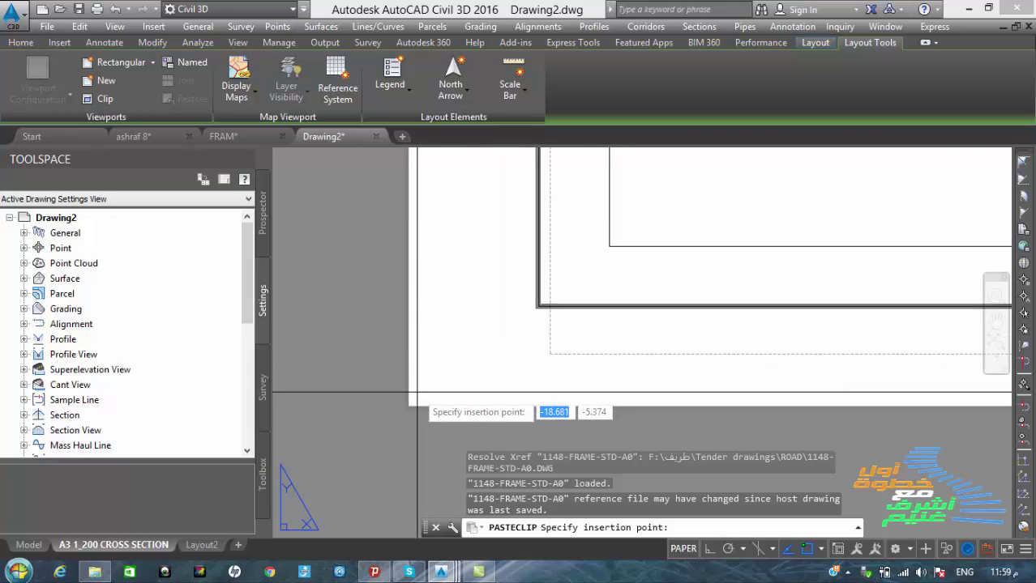
{"action": "scroll", "coordinate": [454, 405], "scroll_direction": "down", "scroll_amount": 5}
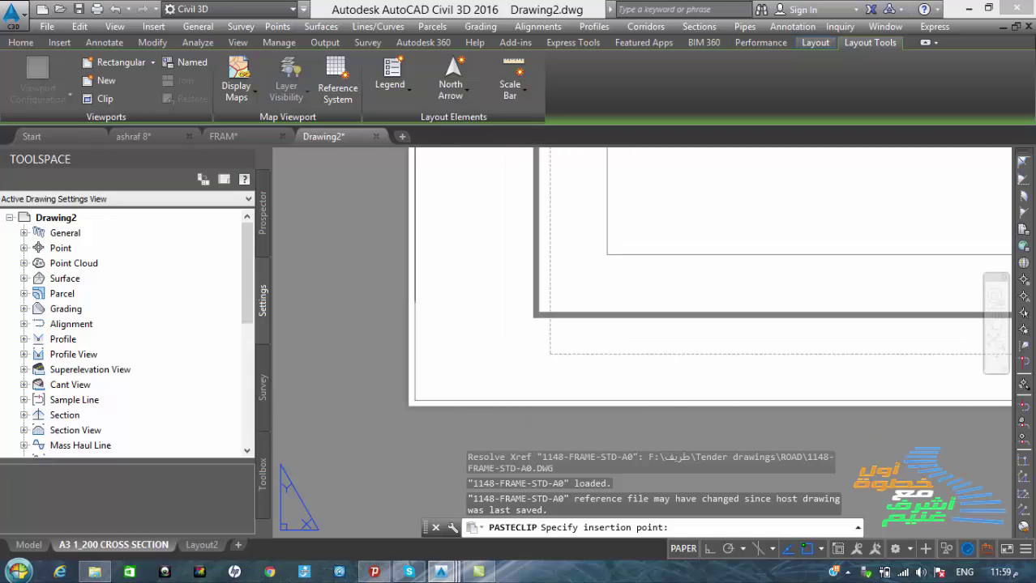
{"action": "key", "text": "Escape"}
{"action": "scroll", "coordinate": [492, 418], "scroll_direction": "down", "scroll_amount": 1}
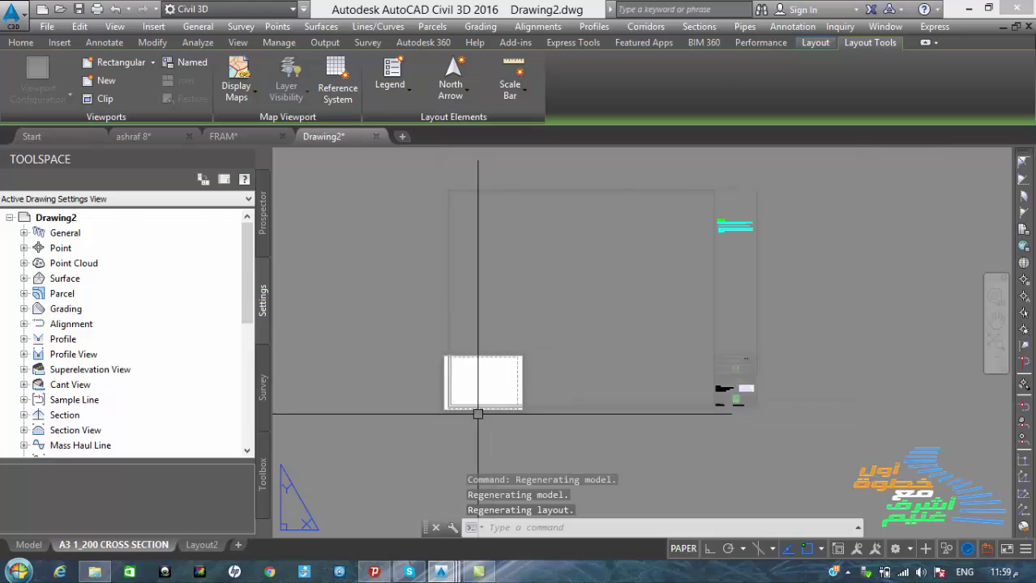
{"action": "scroll", "coordinate": [751, 363], "scroll_direction": "up", "scroll_amount": 2}
{"action": "scroll", "coordinate": [740, 368], "scroll_direction": "down", "scroll_amount": 2}
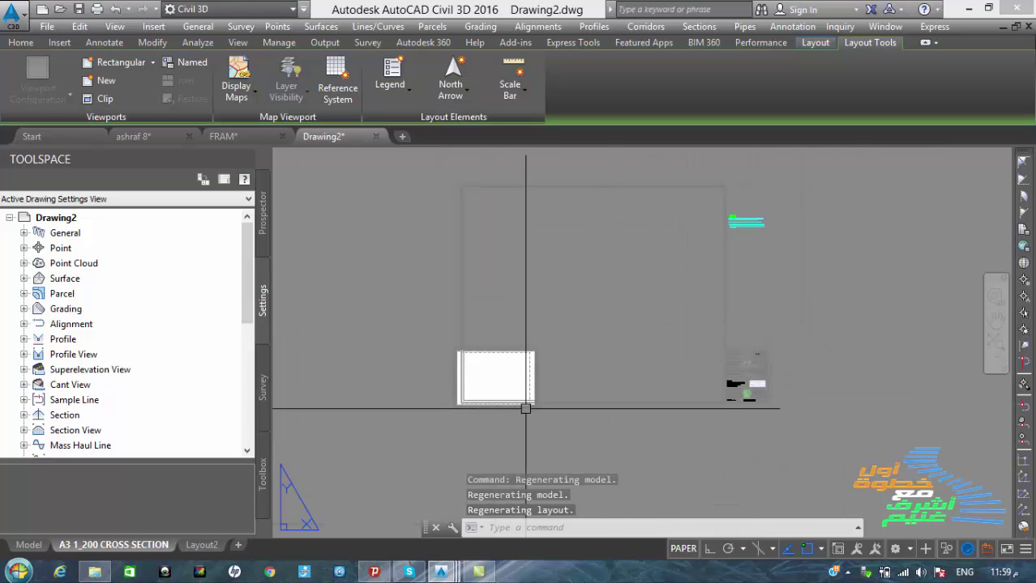
{"action": "scroll", "coordinate": [512, 401], "scroll_direction": "down", "scroll_amount": 1}
Step: Erase the entire pasted frame from the A3 1_200 CROSS SECTION layout
{"action": "left_click", "coordinate": [417, 428]}
{"action": "left_click", "coordinate": [742, 257]}
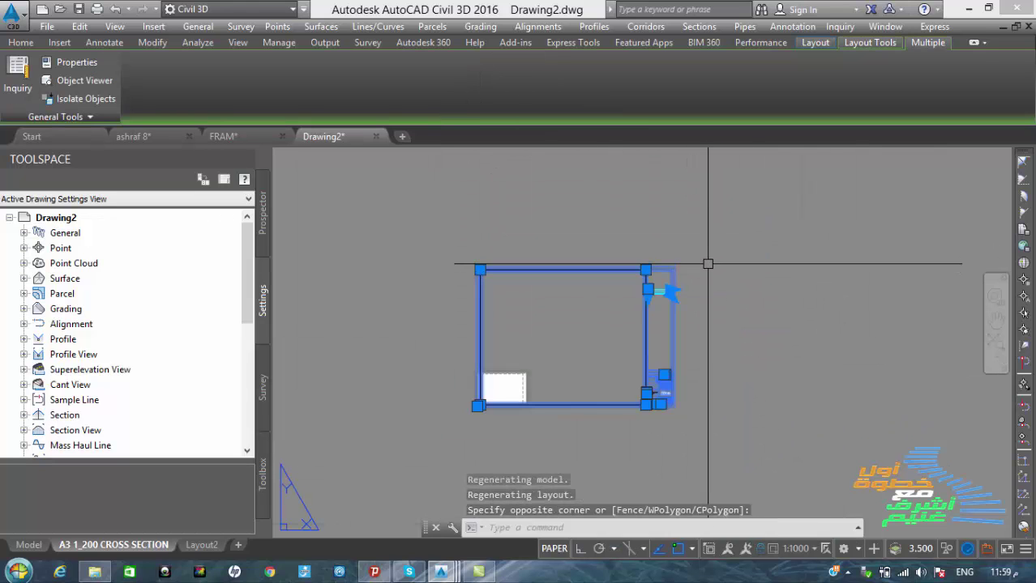
{"action": "type", "text": "e"}
{"action": "key", "text": "Return"}
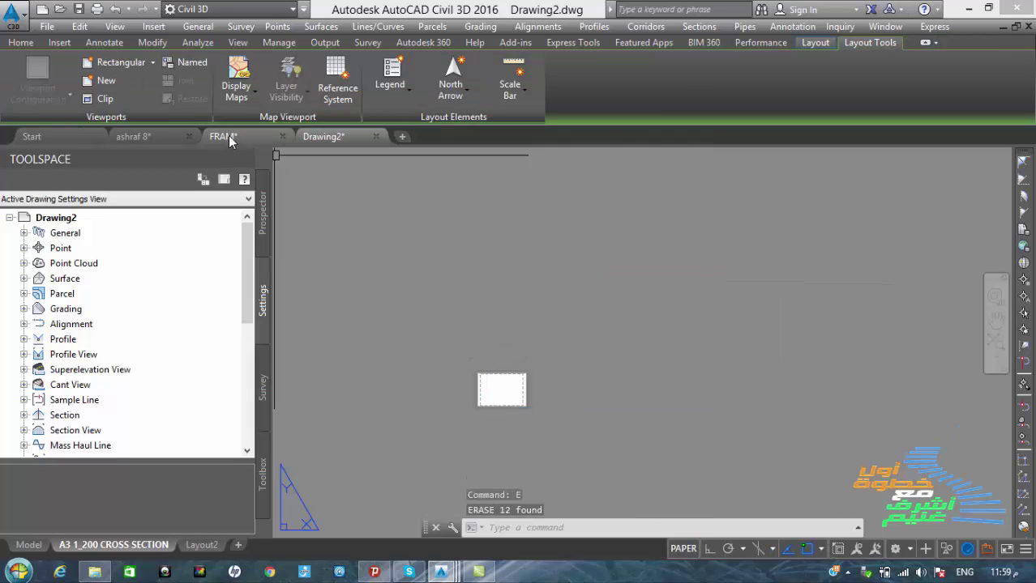
Step: Open the sheet frame's external reference from the FRAM drawing as its own file with XOPEN
{"action": "left_click", "coordinate": [229, 141]}
{"action": "scroll", "coordinate": [486, 341], "scroll_direction": "down", "scroll_amount": 3}
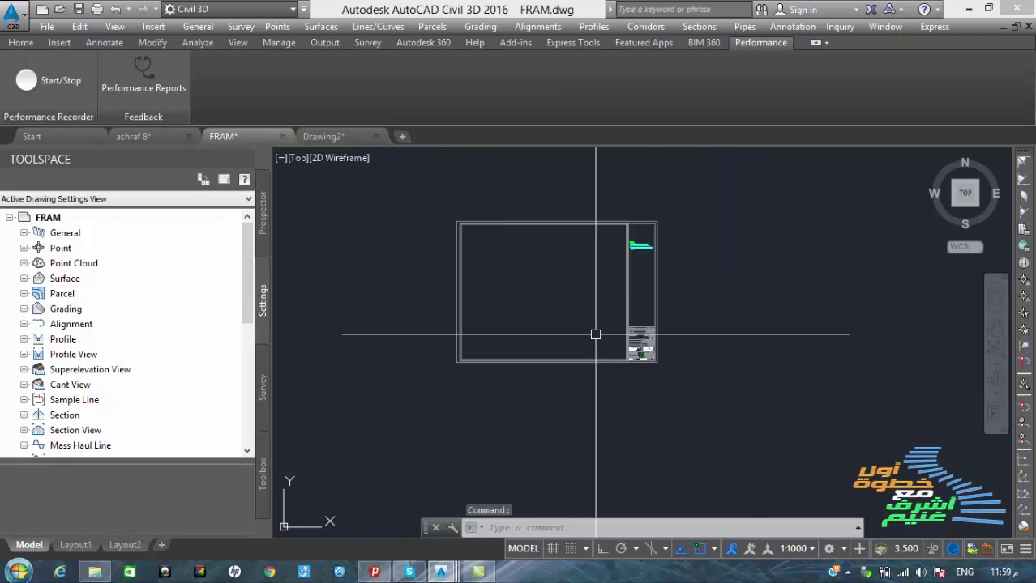
{"action": "left_click", "coordinate": [631, 324]}
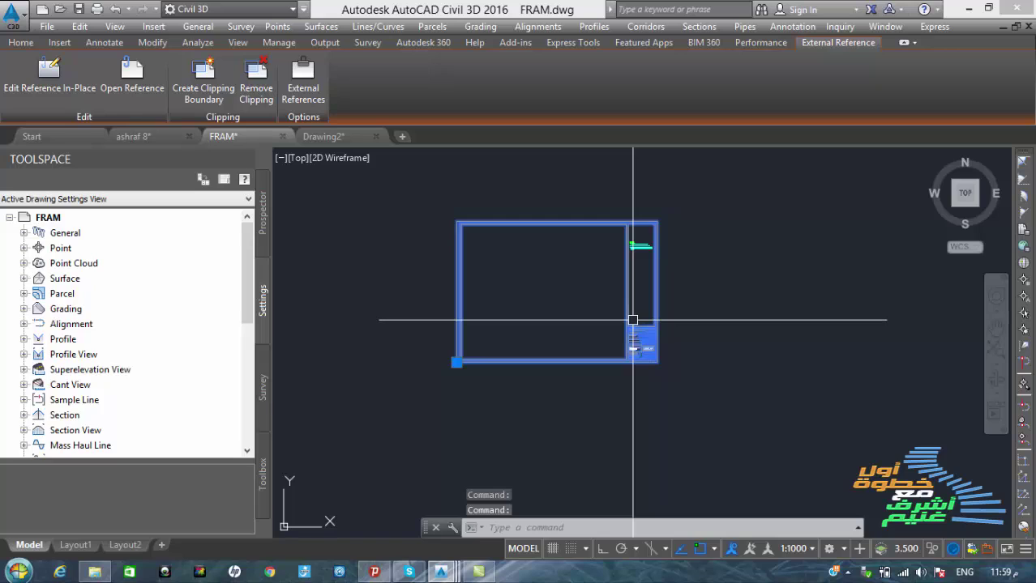
{"action": "type", "text": "X"}
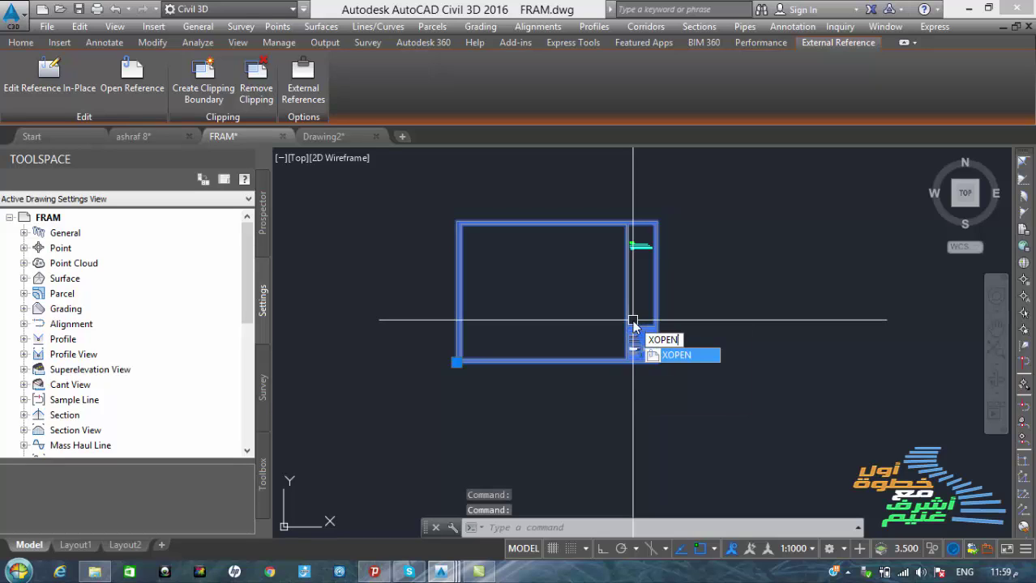
{"action": "type", "text": "OPEN"}
{"action": "key", "text": "Return"}
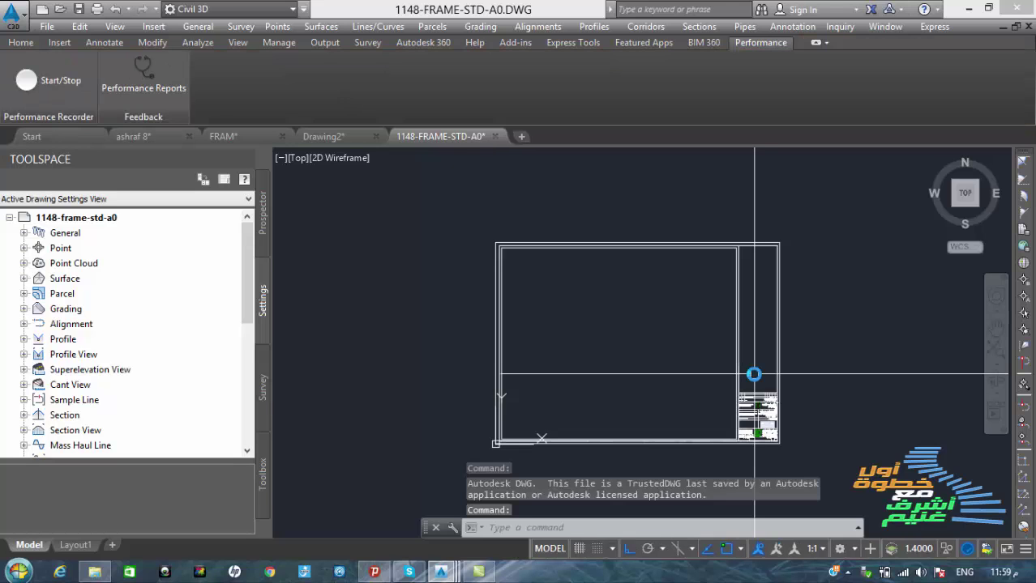
Step: Copy the entire frame in the 1148-FRAME-STD-A0 drawing with a base point at its outer lower-left corner
{"action": "scroll", "coordinate": [757, 360], "scroll_direction": "down", "scroll_amount": 2}
{"action": "left_click", "coordinate": [788, 402]}
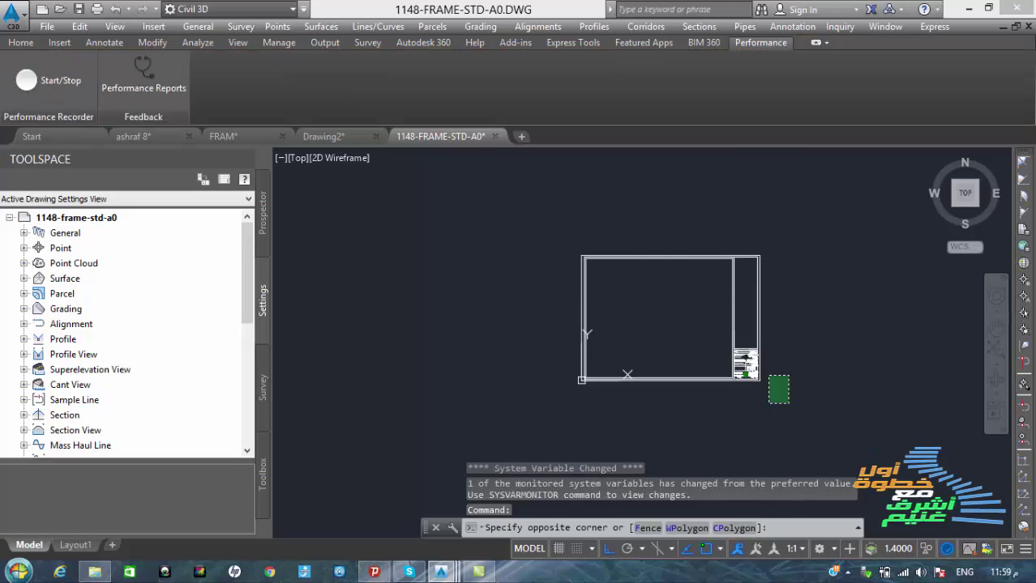
{"action": "left_click", "coordinate": [517, 239]}
{"action": "right_click", "coordinate": [558, 216]}
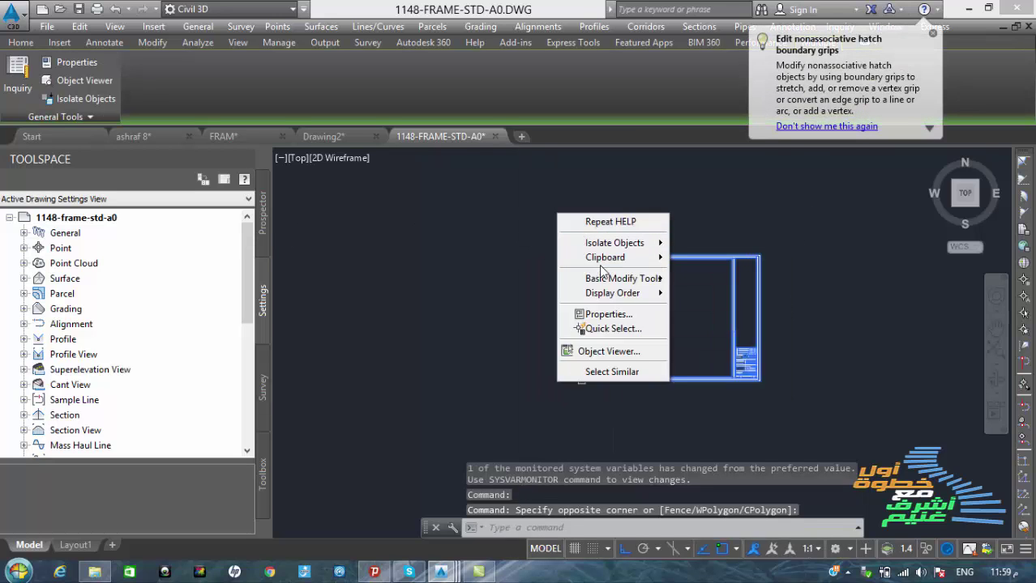
{"action": "mouse_move", "coordinate": [616, 257]}
{"action": "left_click", "coordinate": [697, 292]}
{"action": "scroll", "coordinate": [588, 409], "scroll_direction": "up", "scroll_amount": 4}
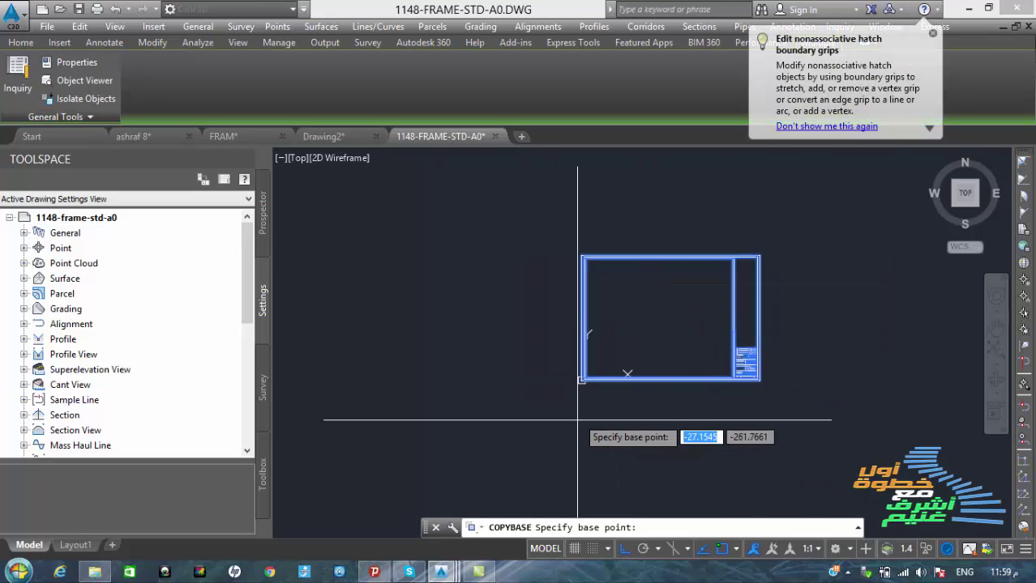
{"action": "scroll", "coordinate": [548, 354], "scroll_direction": "up", "scroll_amount": 2}
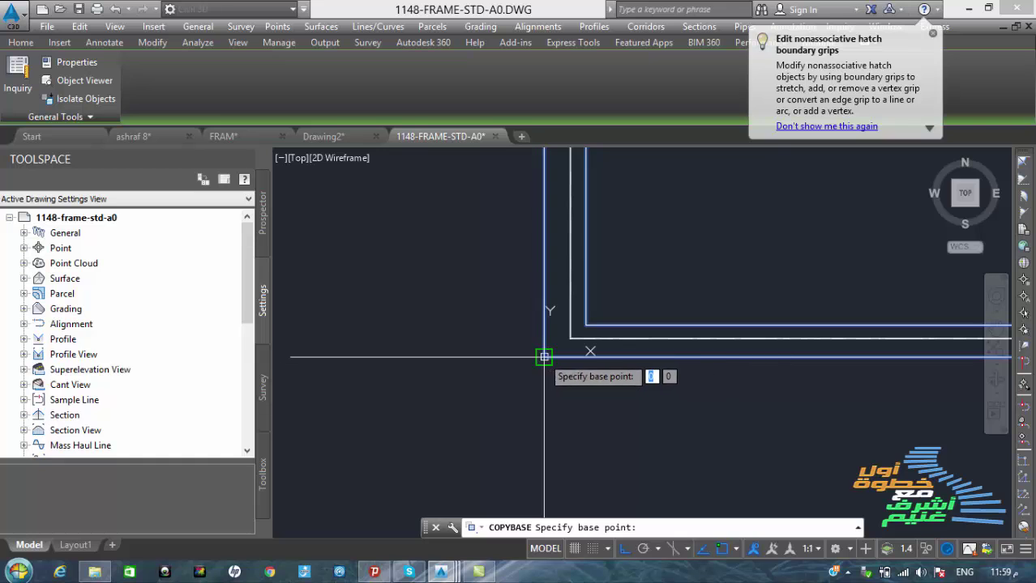
{"action": "left_click", "coordinate": [544, 356]}
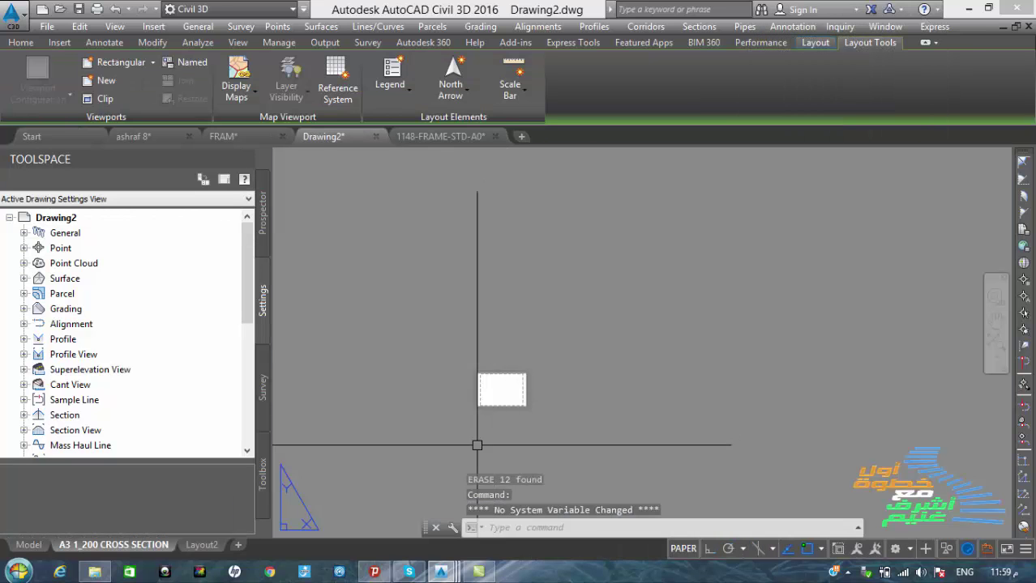
Step: Paste the copied frame into Drawing2's A3 1_200 CROSS SECTION layout at the sheet's lower-left corner
{"action": "right_click", "coordinate": [443, 337]}
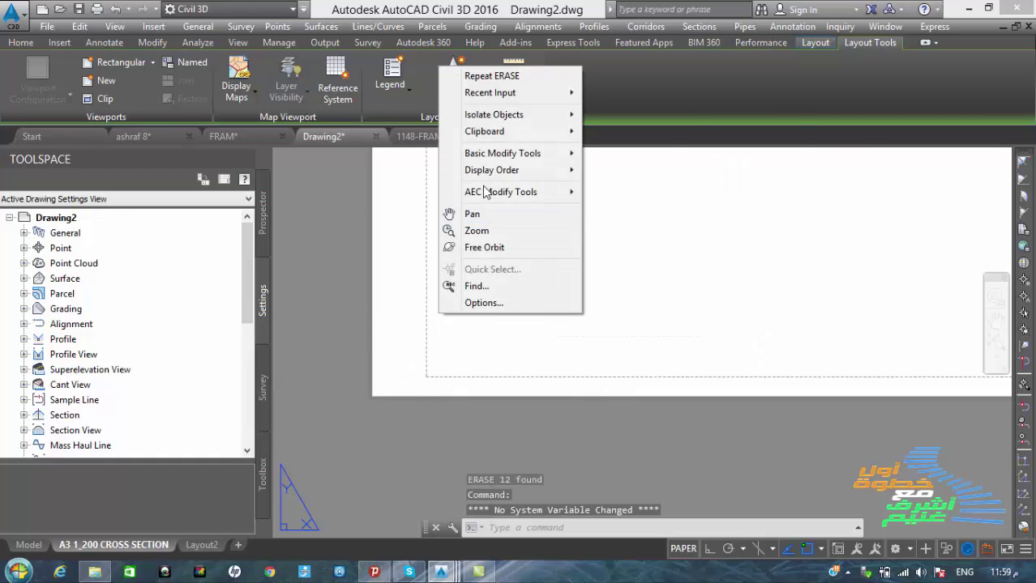
{"action": "mouse_move", "coordinate": [489, 134]}
{"action": "left_click", "coordinate": [596, 179]}
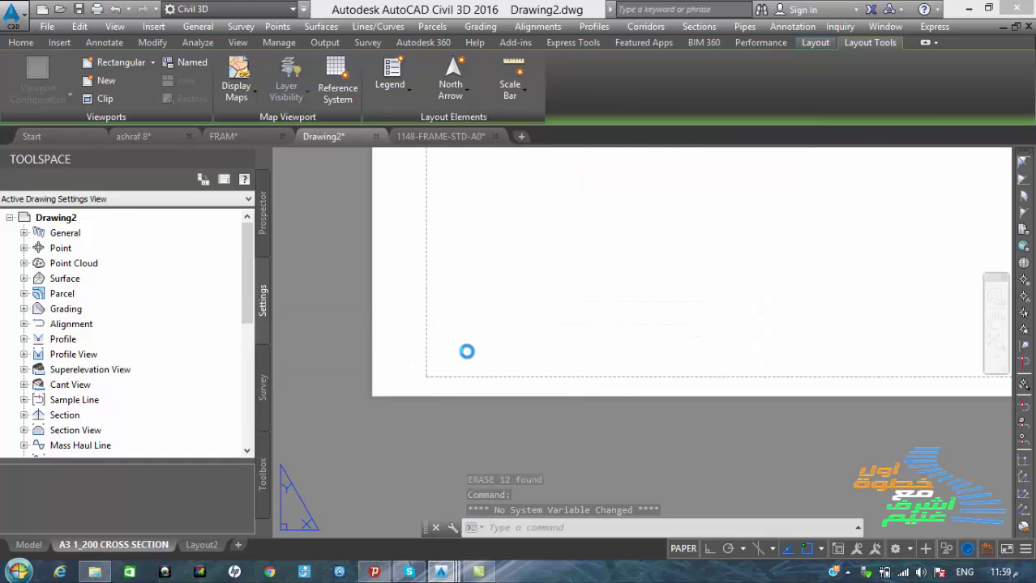
{"action": "left_click", "coordinate": [367, 400]}
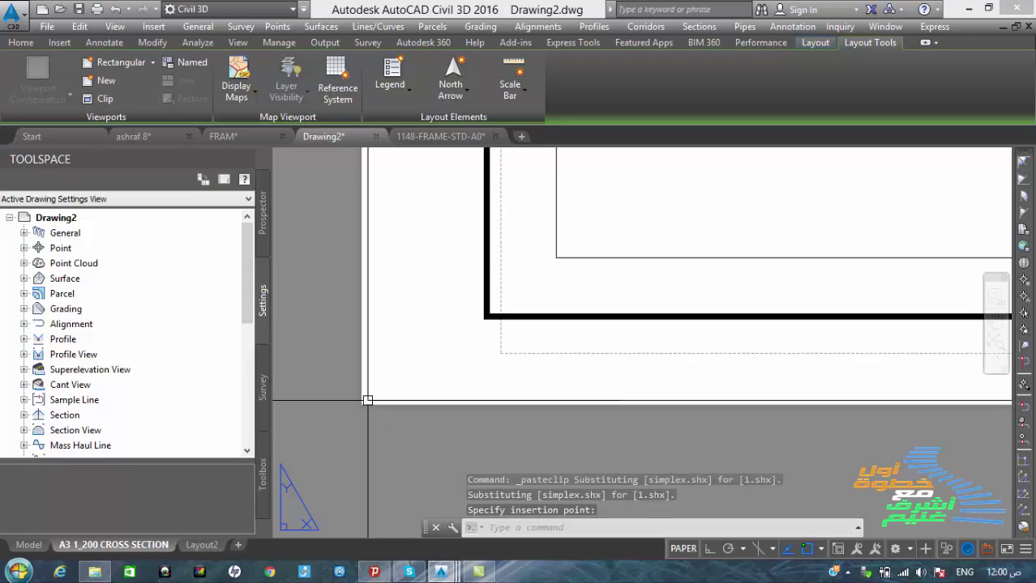
Step: Examine the pasted frame and its title block, comparing the frame's extents with the A3 sheet
{"action": "scroll", "coordinate": [590, 386], "scroll_direction": "down", "scroll_amount": 5}
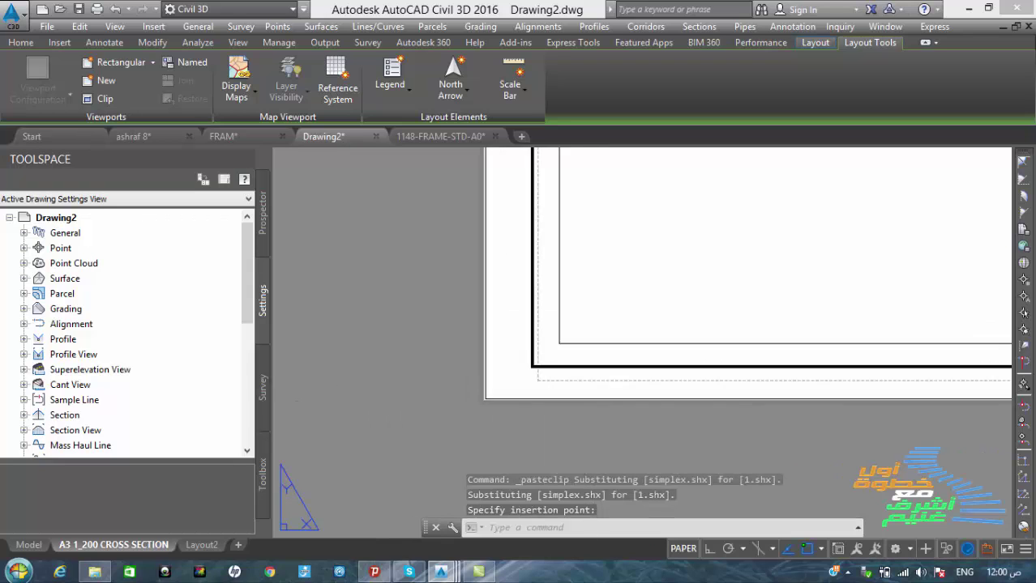
{"action": "scroll", "coordinate": [523, 413], "scroll_direction": "down", "scroll_amount": 2}
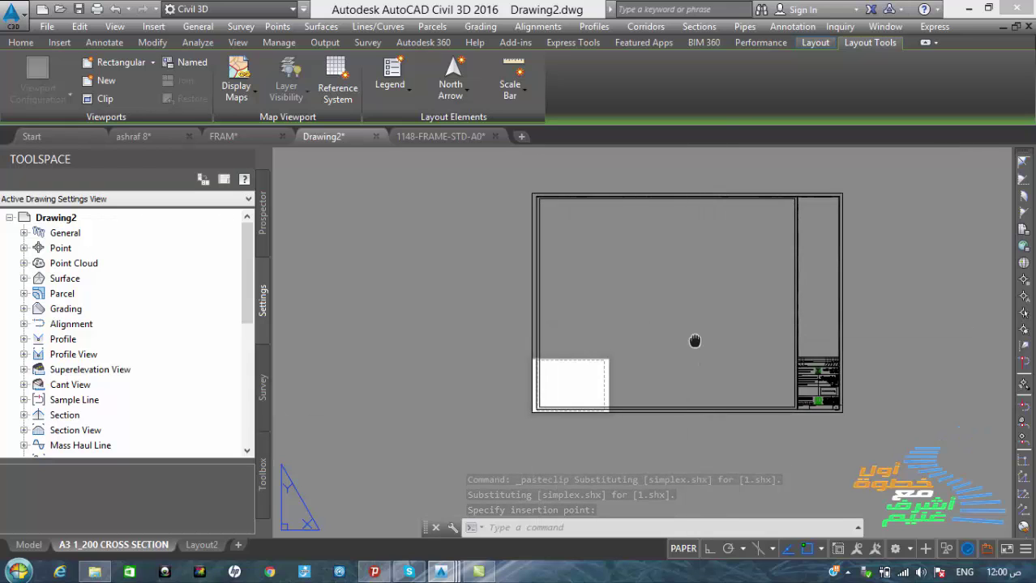
{"action": "scroll", "coordinate": [696, 335], "scroll_direction": "up", "scroll_amount": 1}
{"action": "scroll", "coordinate": [744, 317], "scroll_direction": "up", "scroll_amount": 3}
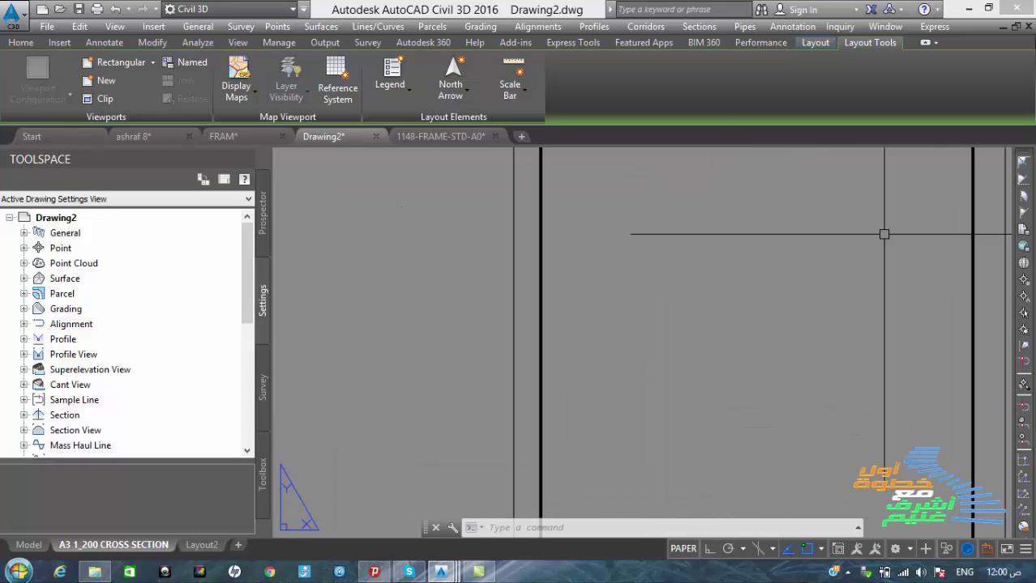
{"action": "middle_click_drag", "start_coordinate": [883, 232], "coordinate": [699, 232]}
{"action": "scroll", "coordinate": [711, 251], "scroll_direction": "down", "scroll_amount": 2}
{"action": "middle_click_drag", "start_coordinate": [723, 421], "coordinate": [728, 300]}
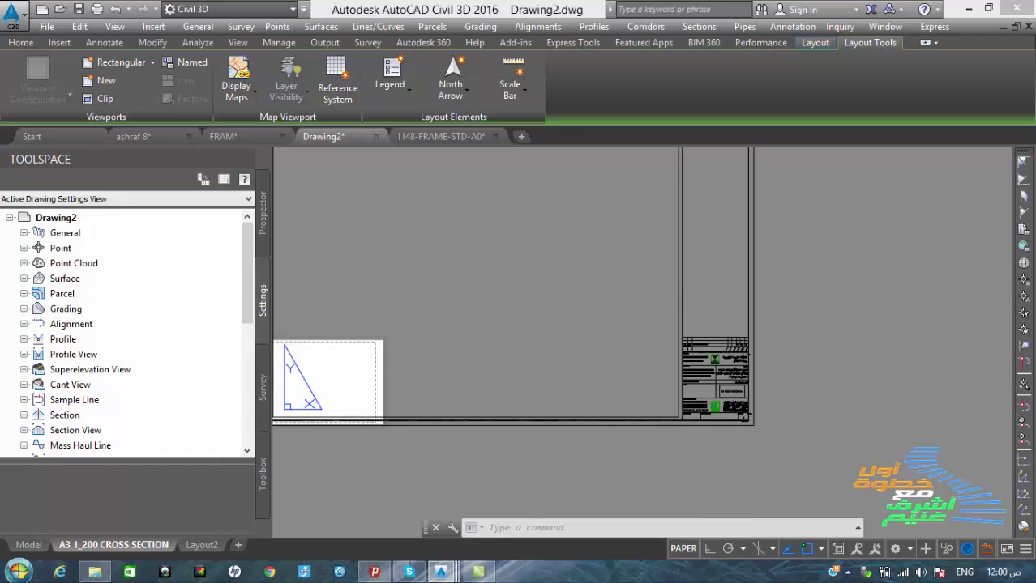
{"action": "scroll", "coordinate": [704, 375], "scroll_direction": "up", "scroll_amount": 5}
{"action": "scroll", "coordinate": [707, 374], "scroll_direction": "down", "scroll_amount": 5}
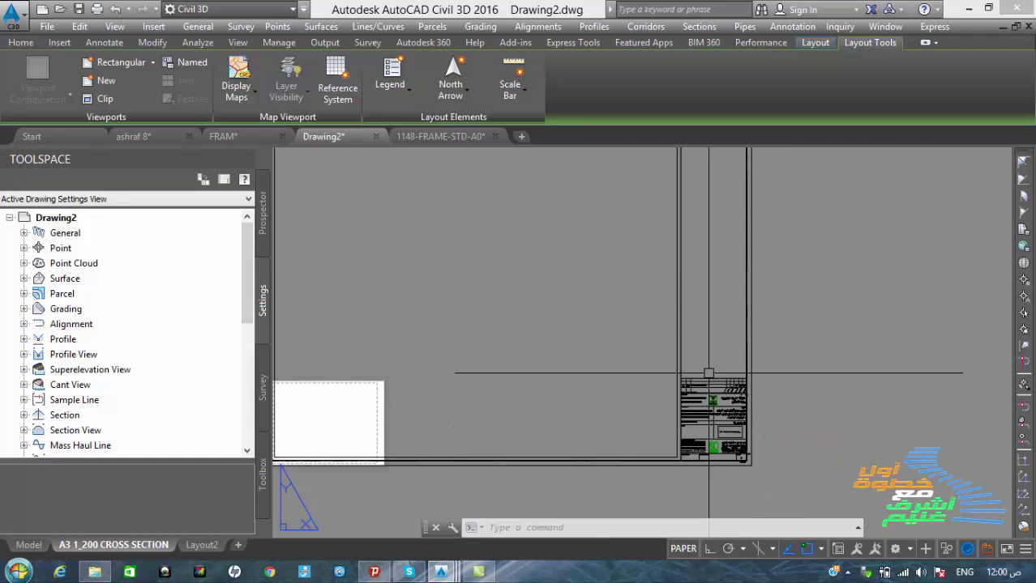
{"action": "middle_click_drag", "start_coordinate": [706, 233], "coordinate": [721, 317]}
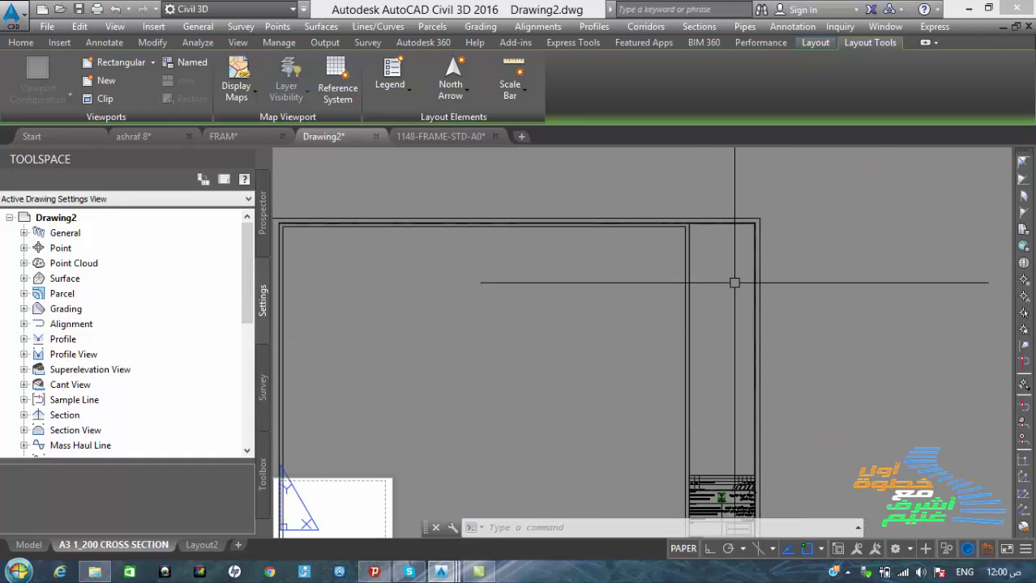
{"action": "scroll", "coordinate": [732, 277], "scroll_direction": "down", "scroll_amount": 2}
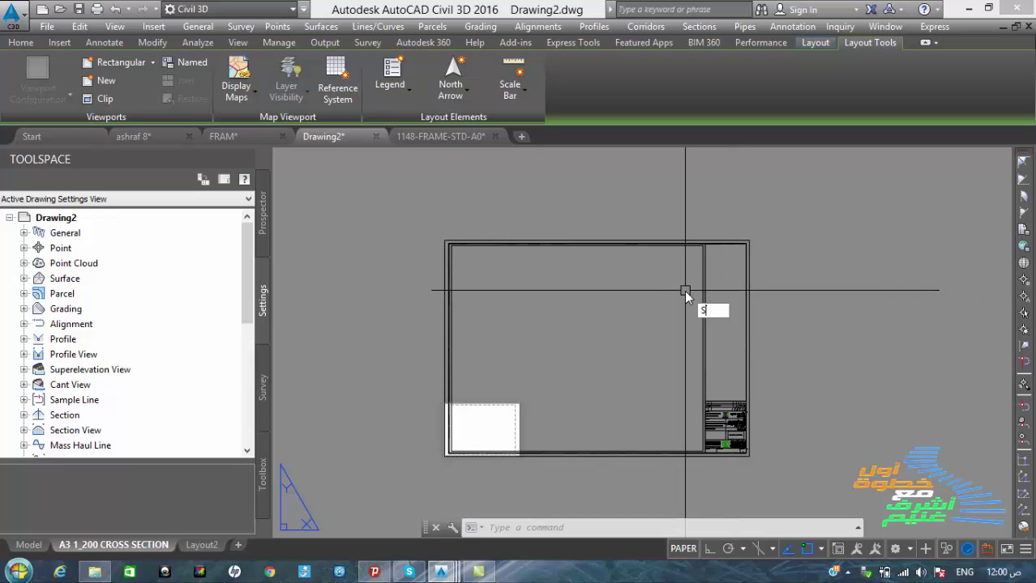
Step: Scale the whole frame by reference from its outer lower-left corner, fitting its left edge to the sheet's height with object snap off
{"action": "key", "text": "Return"}
{"action": "scroll", "coordinate": [616, 283], "scroll_direction": "down", "scroll_amount": 2}
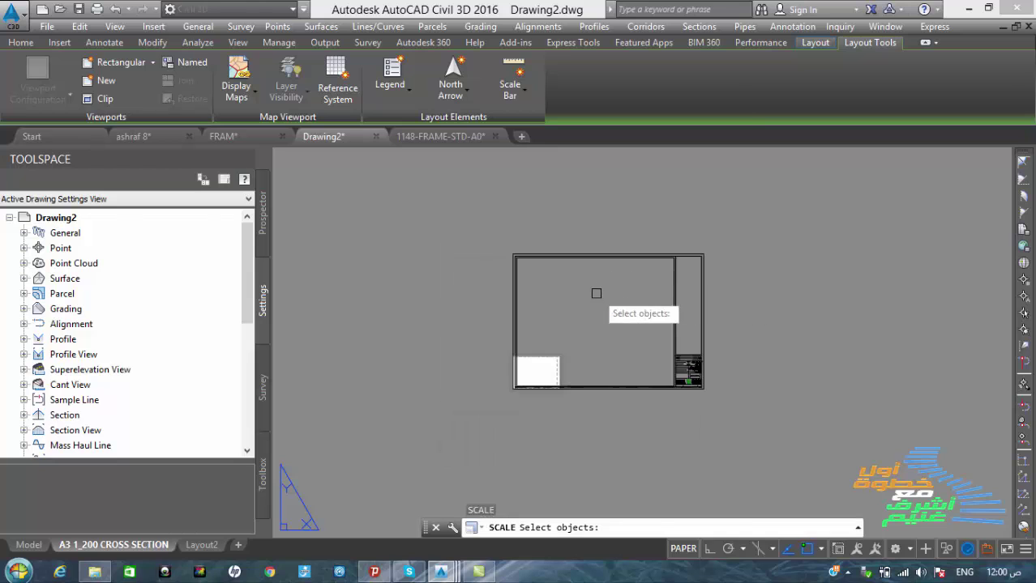
{"action": "left_click", "coordinate": [496, 415]}
{"action": "left_click", "coordinate": [757, 234]}
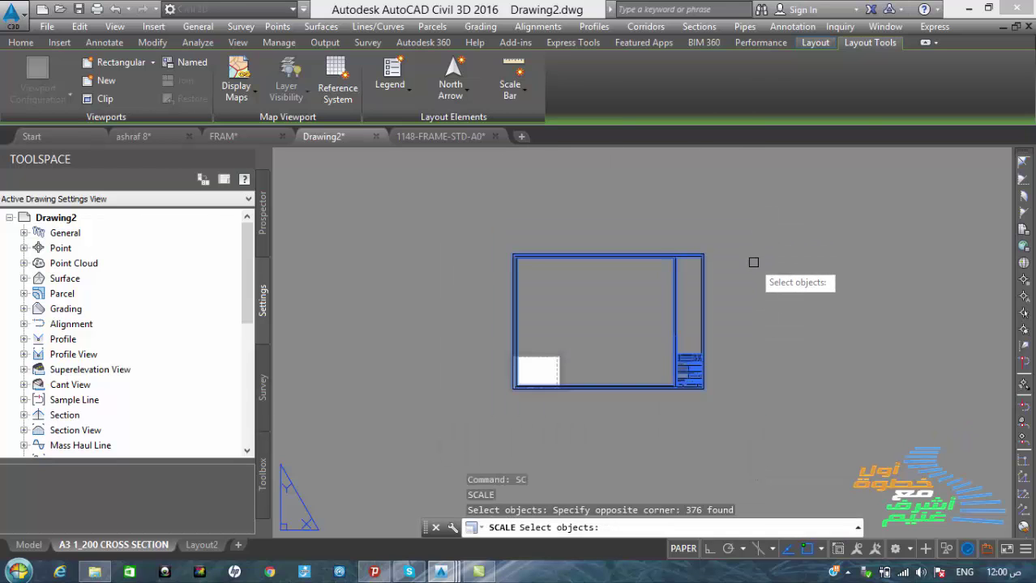
{"action": "key", "text": "Return"}
{"action": "scroll", "coordinate": [527, 385], "scroll_direction": "up", "scroll_amount": 5}
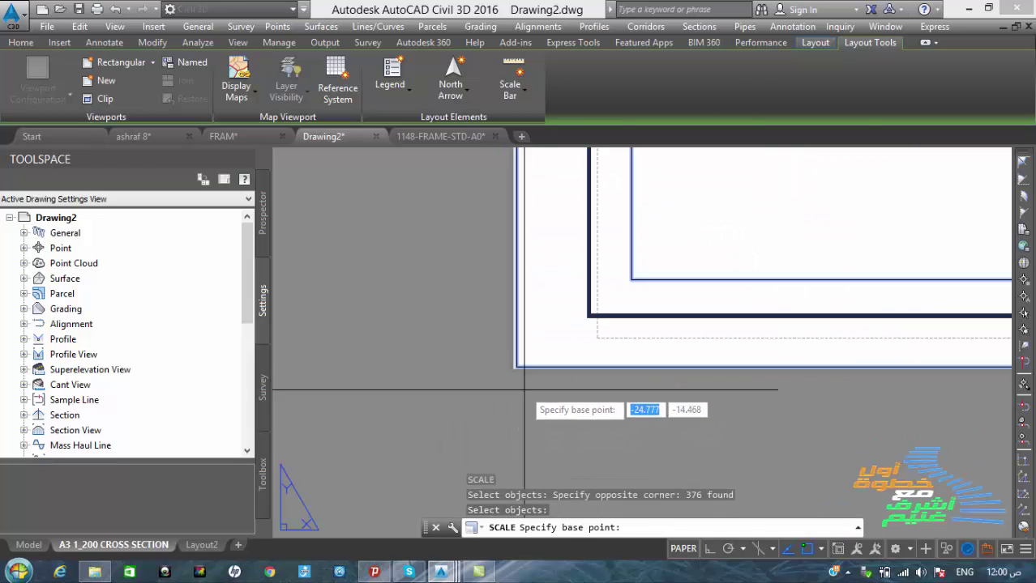
{"action": "left_click", "coordinate": [516, 367]}
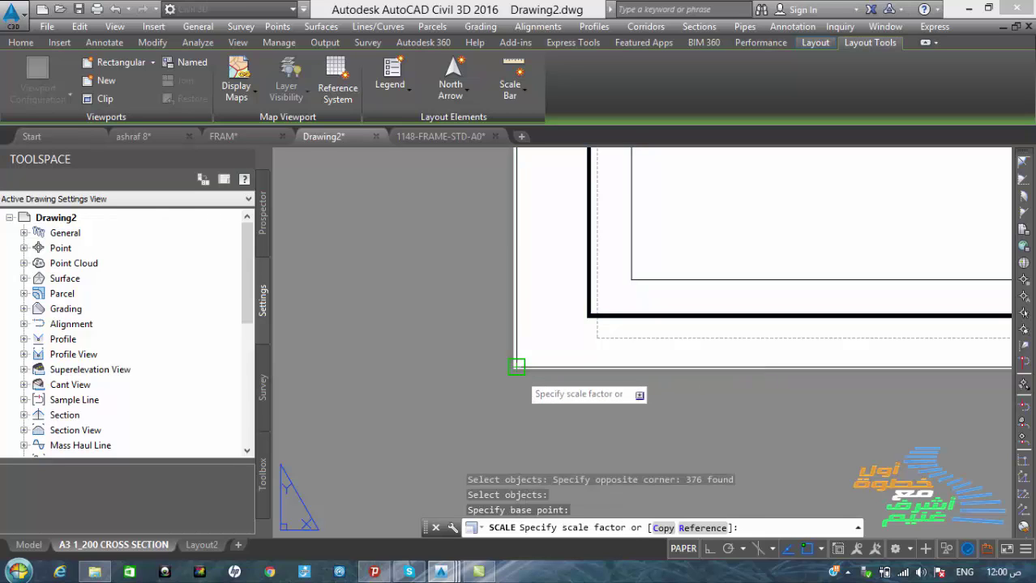
{"action": "type", "text": "R"}
{"action": "key", "text": "Return"}
{"action": "left_click", "coordinate": [517, 367]}
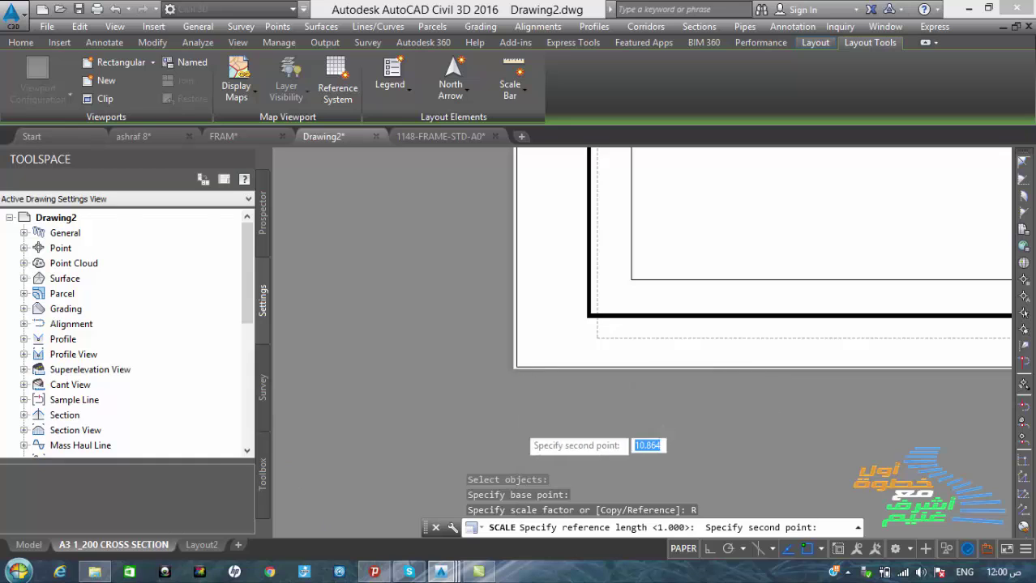
{"action": "scroll", "coordinate": [519, 426], "scroll_direction": "down", "scroll_amount": 6}
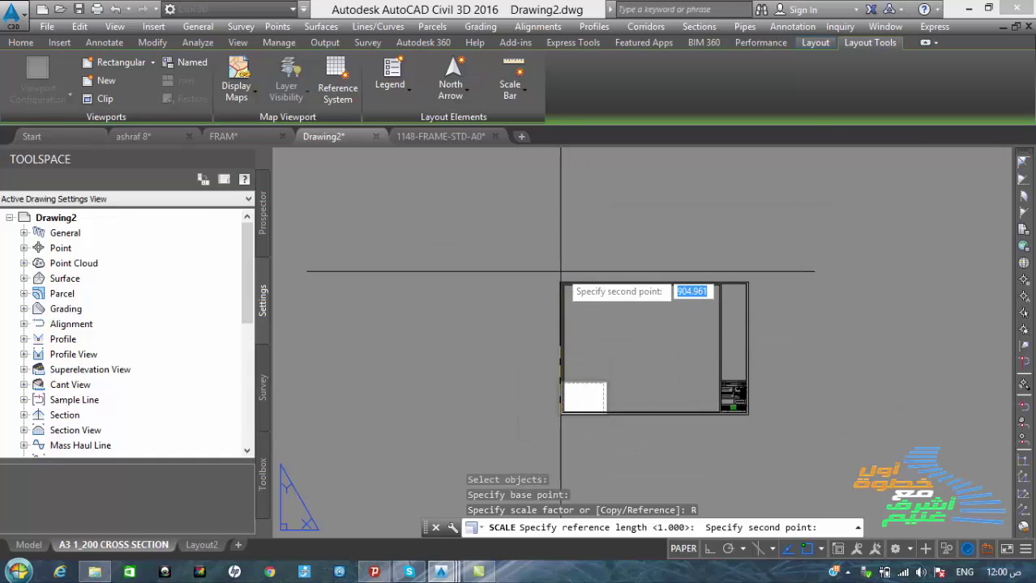
{"action": "scroll", "coordinate": [560, 272], "scroll_direction": "up", "scroll_amount": 5}
{"action": "left_click", "coordinate": [564, 320]}
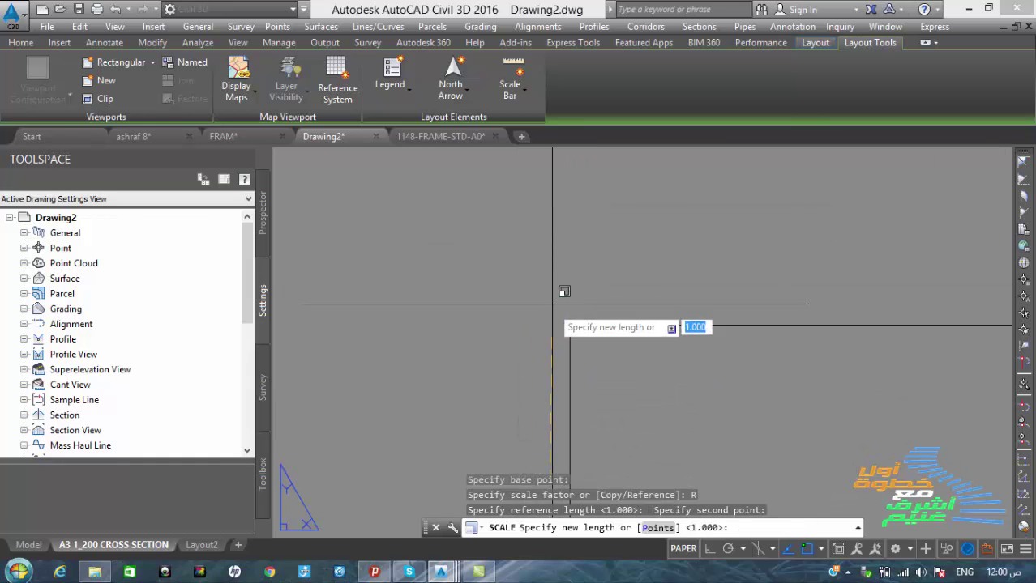
{"action": "left_click", "coordinate": [807, 549]}
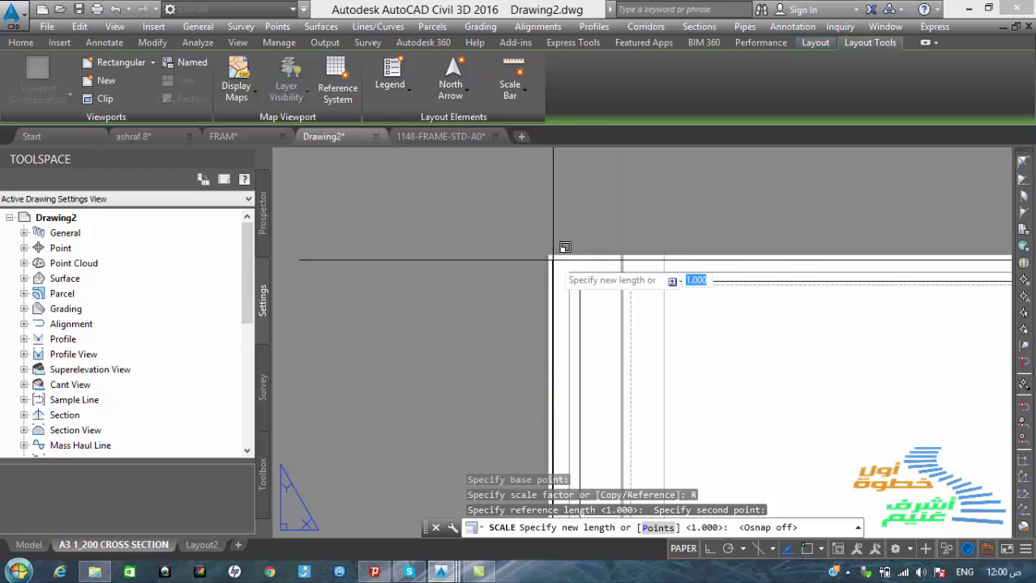
{"action": "left_click", "coordinate": [444, 185]}
Step: Check the scaled frame's fit on the A3 sheet and compare its title strip with the 1148-FRAME-STD-A0 drawing
{"action": "scroll", "coordinate": [428, 254], "scroll_direction": "down", "scroll_amount": 2}
{"action": "scroll", "coordinate": [627, 303], "scroll_direction": "up", "scroll_amount": 3}
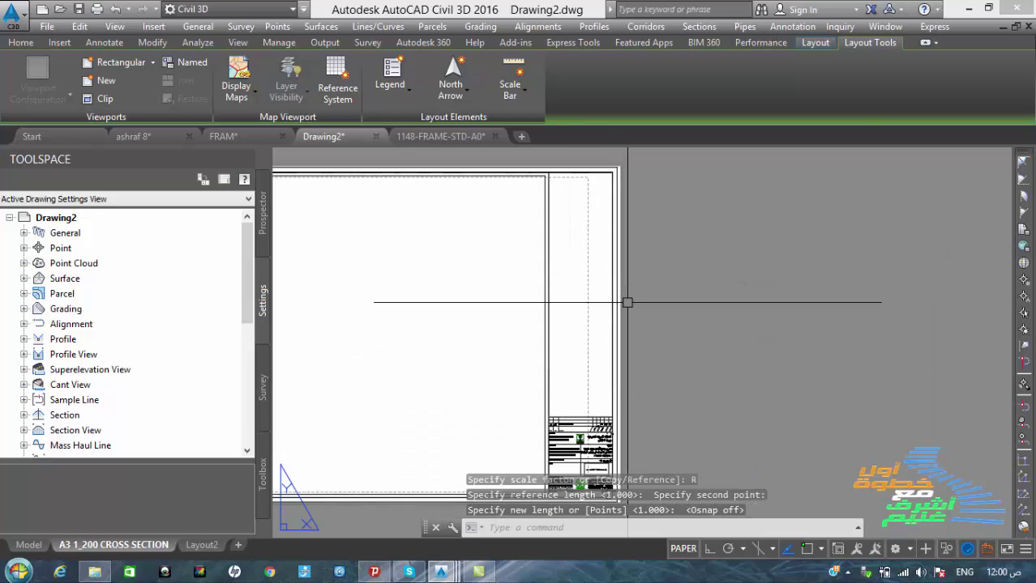
{"action": "scroll", "coordinate": [698, 286], "scroll_direction": "down", "scroll_amount": 2}
{"action": "middle_click_drag", "start_coordinate": [683, 317], "coordinate": [701, 311]}
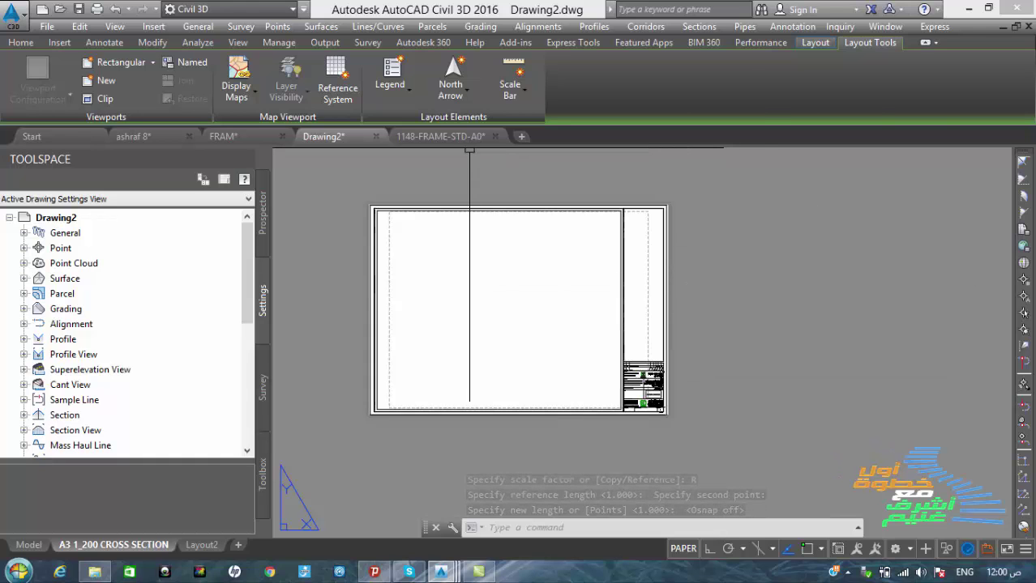
{"action": "left_click", "coordinate": [436, 137]}
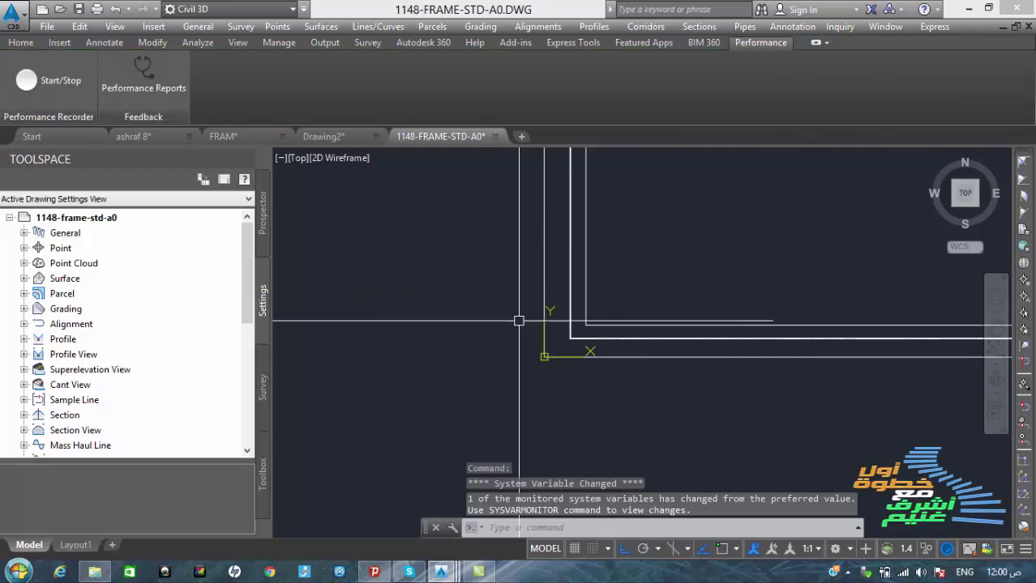
{"action": "scroll", "coordinate": [686, 270], "scroll_direction": "up", "scroll_amount": 5}
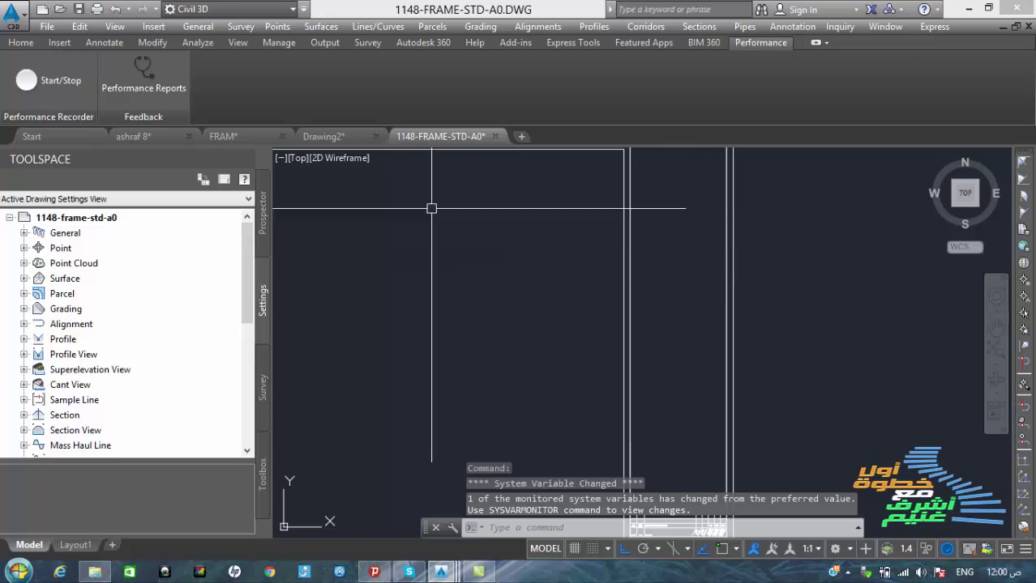
{"action": "left_click", "coordinate": [324, 137]}
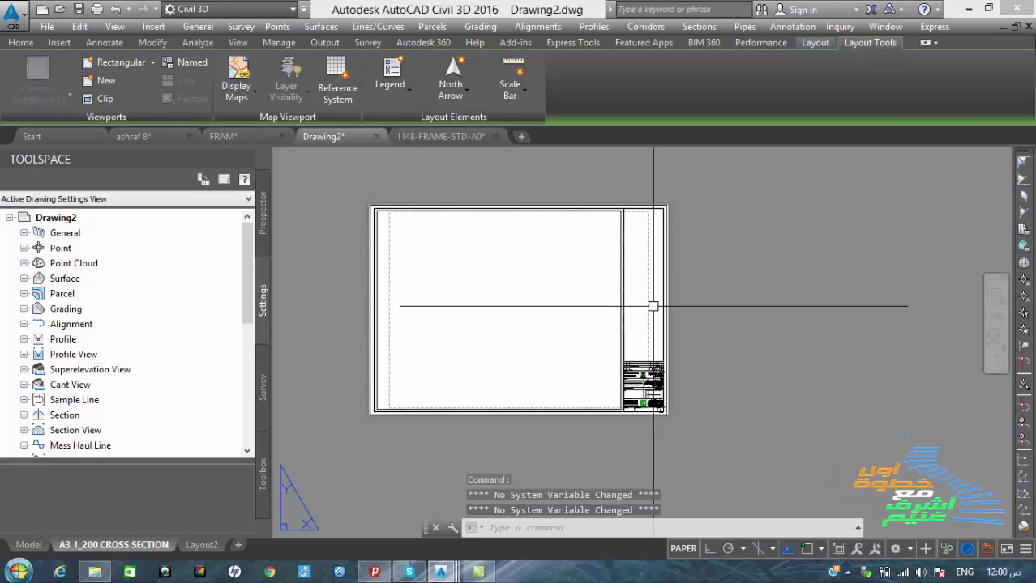
{"action": "scroll", "coordinate": [653, 307], "scroll_direction": "up", "scroll_amount": 5}
{"action": "scroll", "coordinate": [671, 234], "scroll_direction": "down", "scroll_amount": 5}
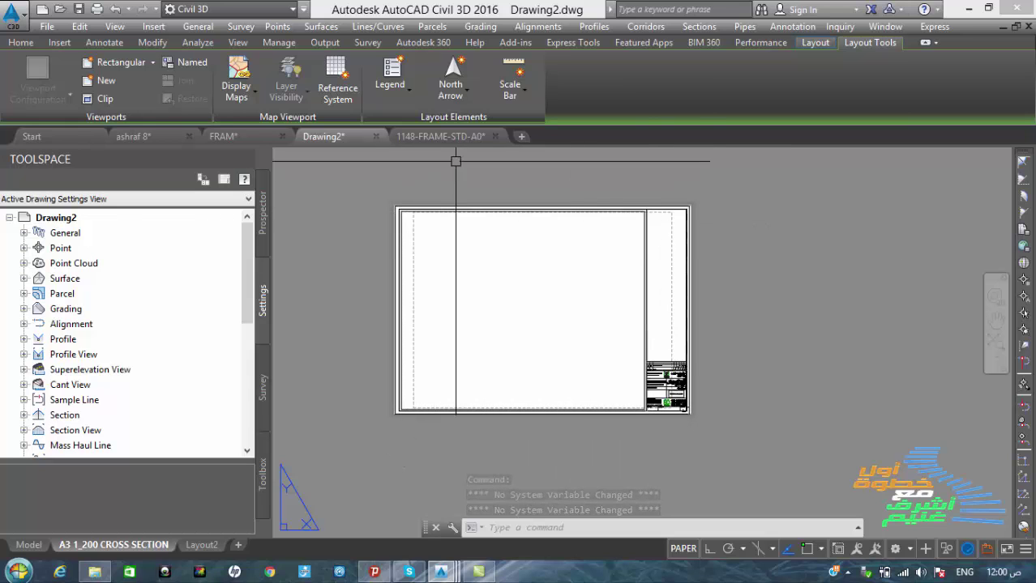
Step: Copy the NOTES heading and text from the FRAM drawing's title strip with a base point near the text's lower-left corner
{"action": "left_click", "coordinate": [221, 138]}
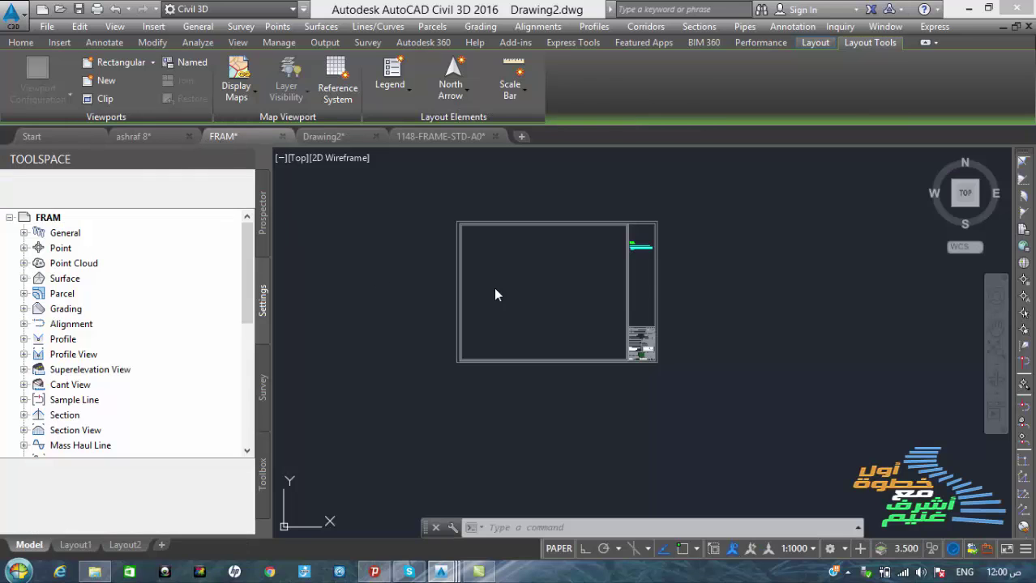
{"action": "scroll", "coordinate": [636, 241], "scroll_direction": "up", "scroll_amount": 7}
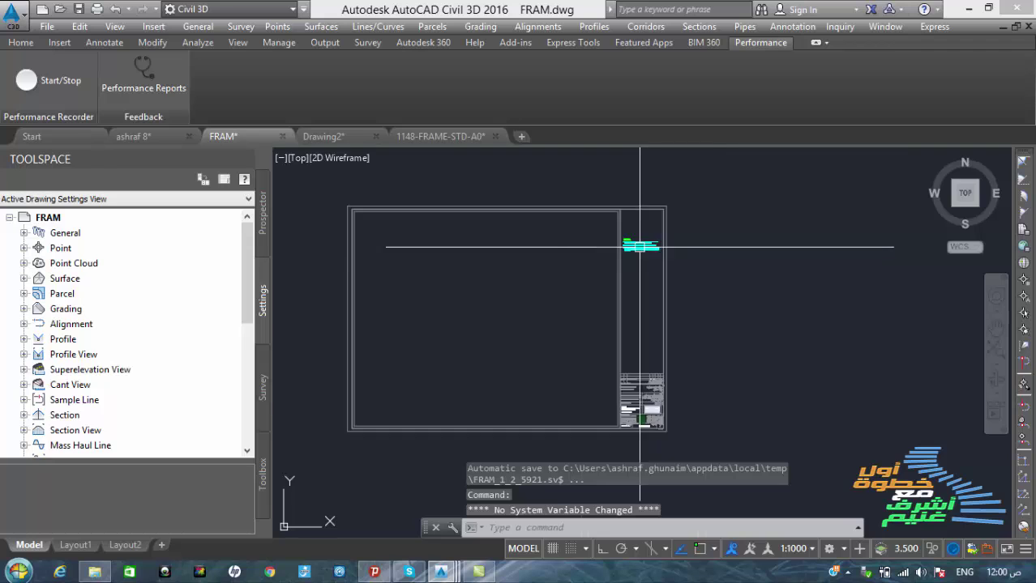
{"action": "left_click", "coordinate": [631, 292]}
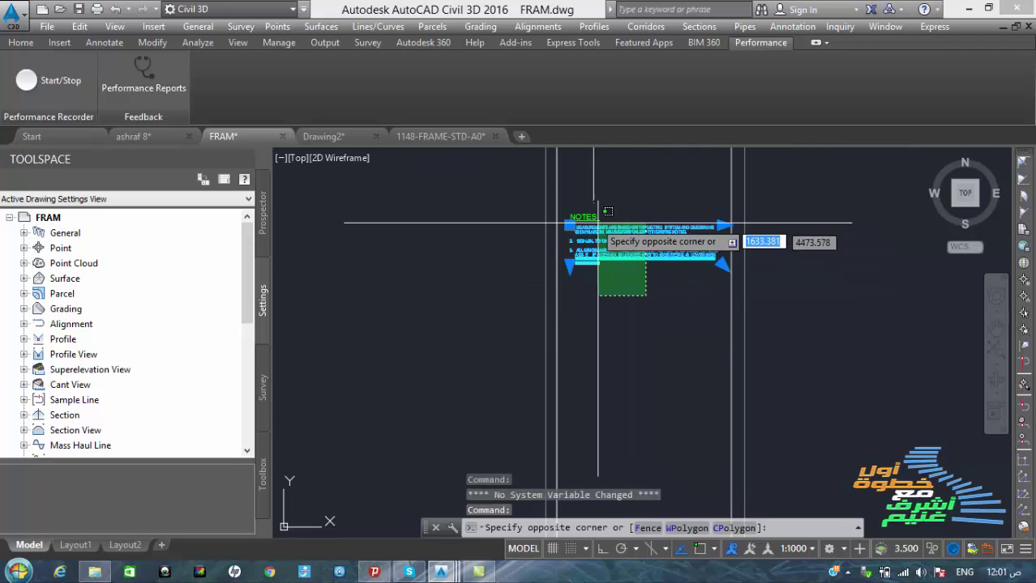
{"action": "left_click", "coordinate": [591, 210]}
{"action": "right_click", "coordinate": [600, 201]}
{"action": "mouse_move", "coordinate": [642, 259]}
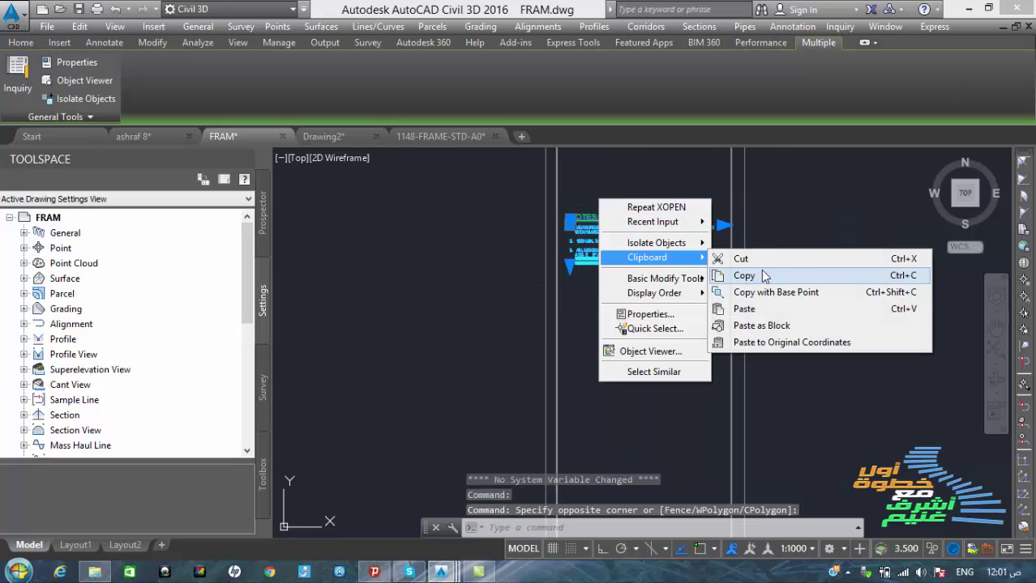
{"action": "left_click", "coordinate": [754, 291]}
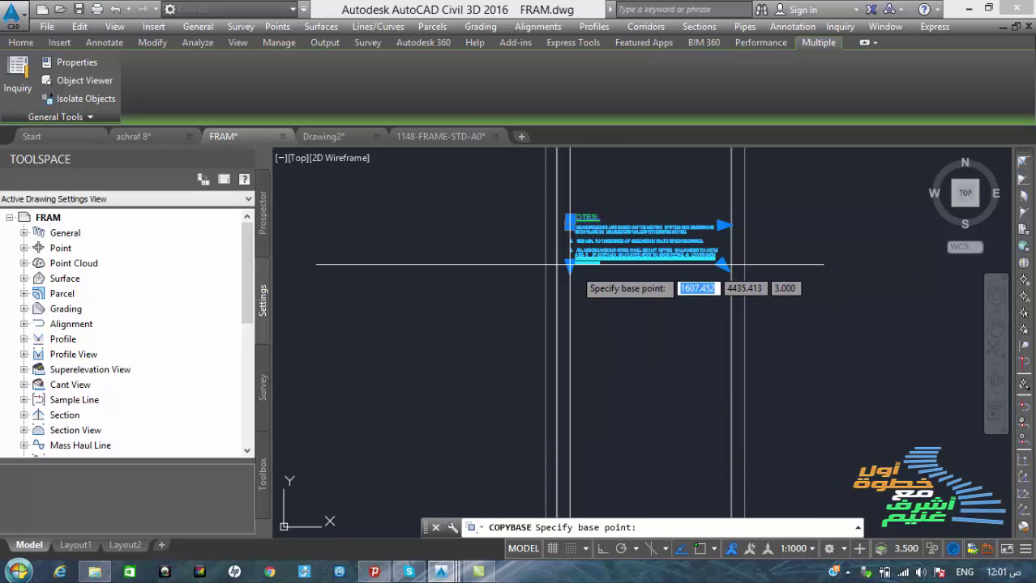
{"action": "left_click", "coordinate": [585, 278]}
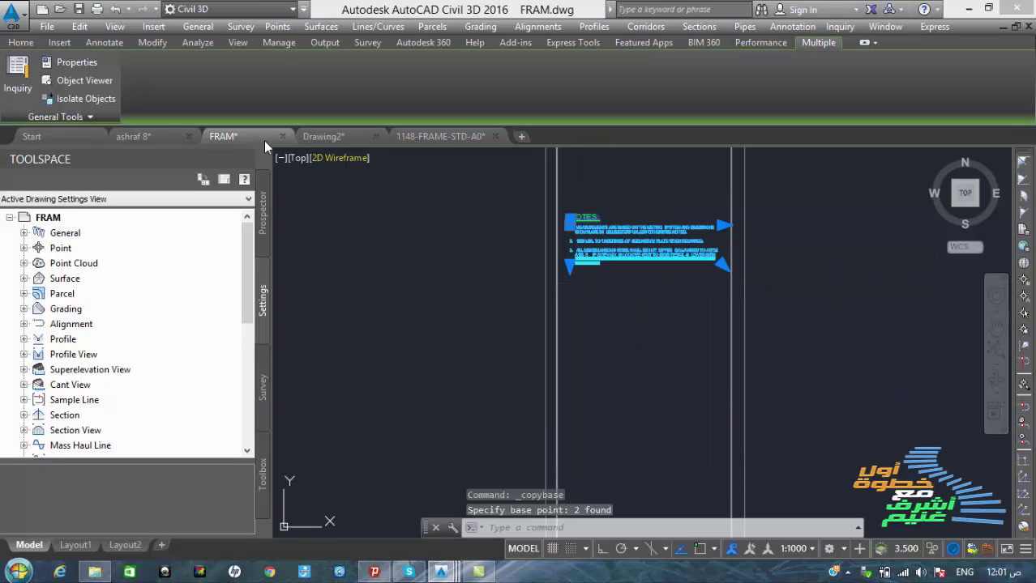
Step: Paste the copied notes into Drawing2's A3 1_200 CROSS SECTION layout, beside the sheet's right edge
{"action": "left_click", "coordinate": [345, 138]}
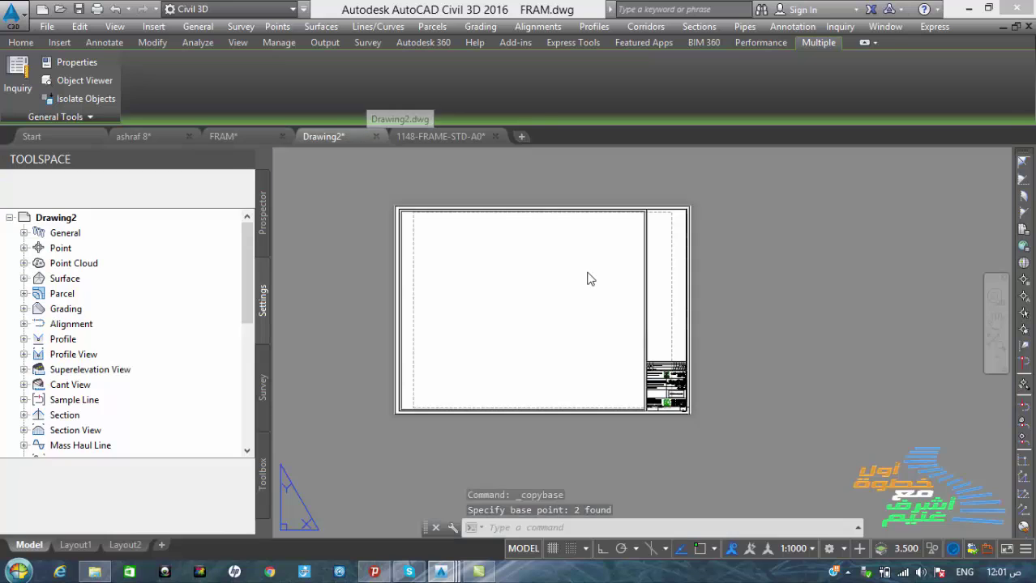
{"action": "scroll", "coordinate": [603, 288], "scroll_direction": "down", "scroll_amount": 4}
{"action": "right_click", "coordinate": [712, 223]}
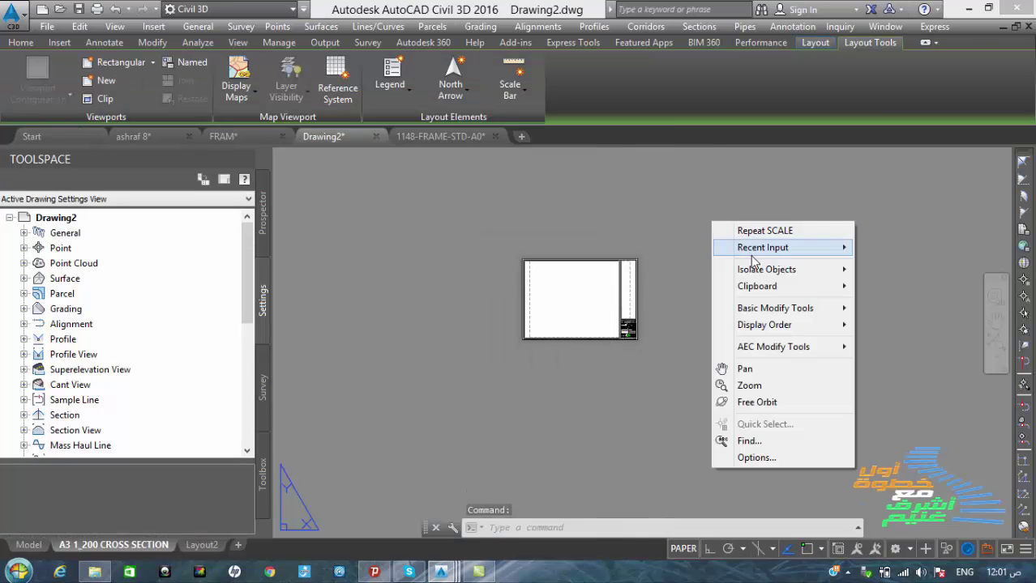
{"action": "mouse_move", "coordinate": [766, 287]}
{"action": "left_click", "coordinate": [548, 337]}
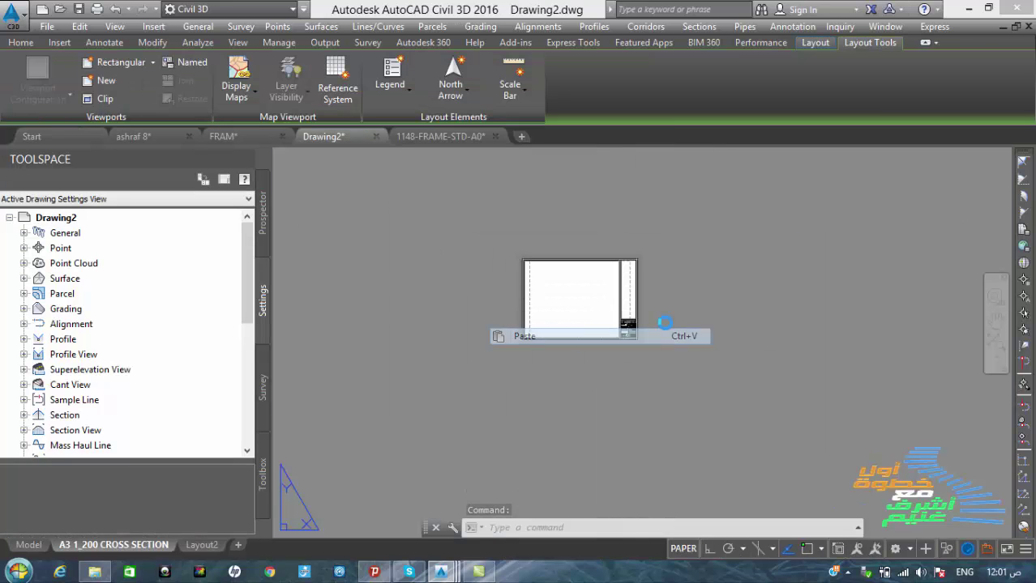
{"action": "scroll", "coordinate": [646, 280], "scroll_direction": "up", "scroll_amount": 3}
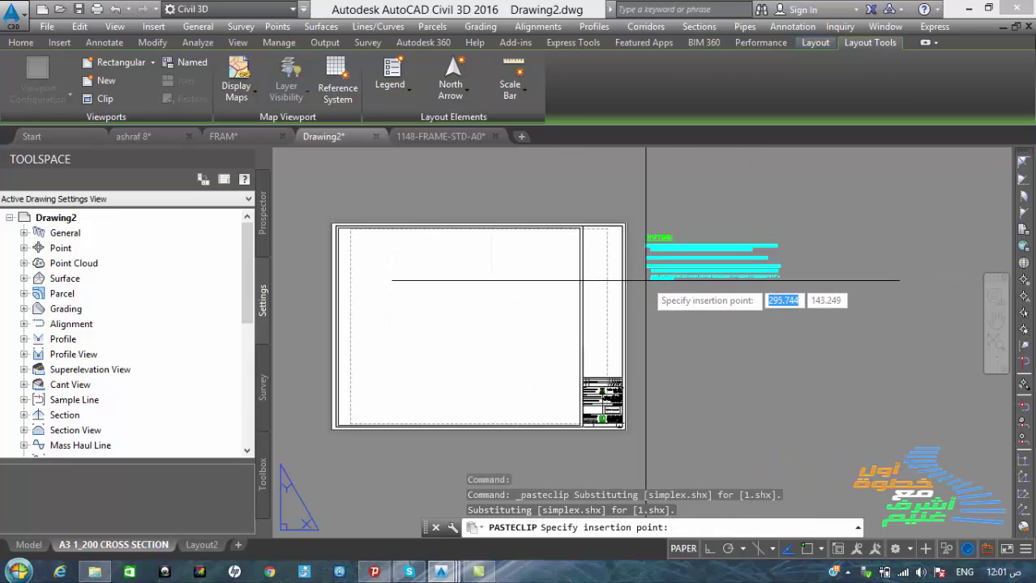
{"action": "left_click", "coordinate": [661, 278]}
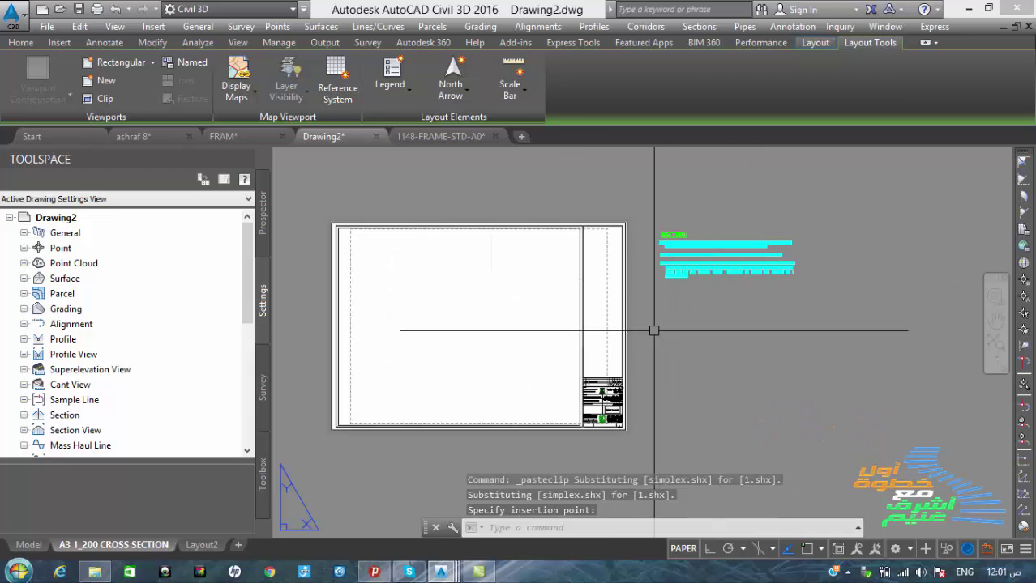
Step: Scale the pasted NOTES heading and text by 0.5 about a point just below their lower-left corner
{"action": "key", "text": "Return"}
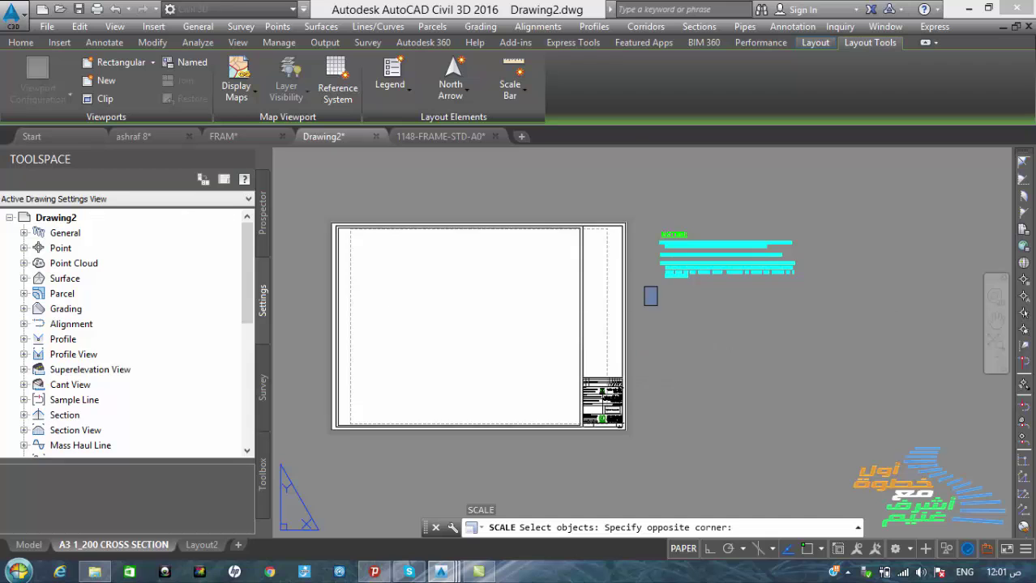
{"action": "left_click", "coordinate": [827, 192]}
{"action": "key", "text": "Return"}
{"action": "left_click", "coordinate": [660, 294]}
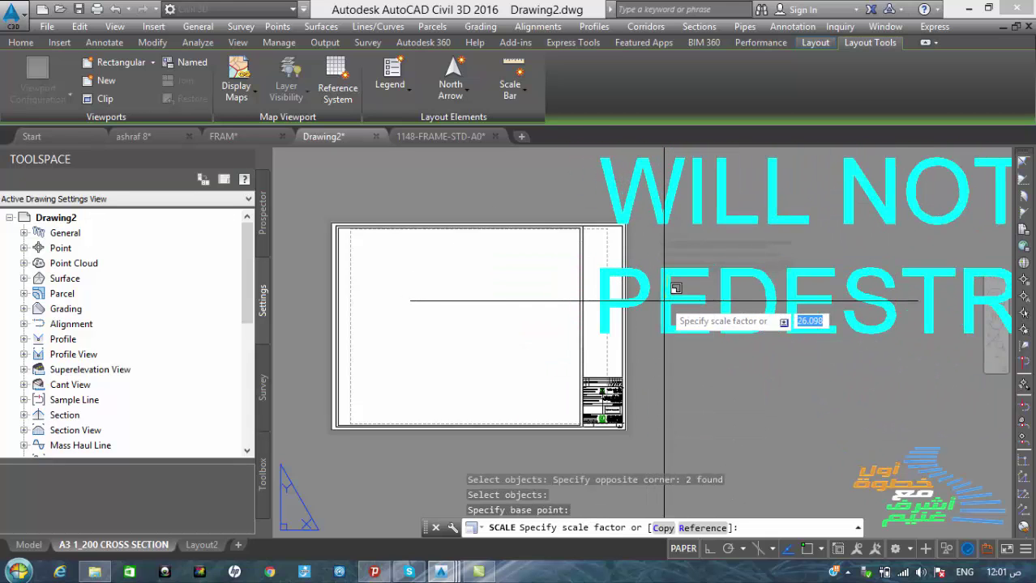
{"action": "type", "text": "0.5"}
{"action": "key", "text": "Return"}
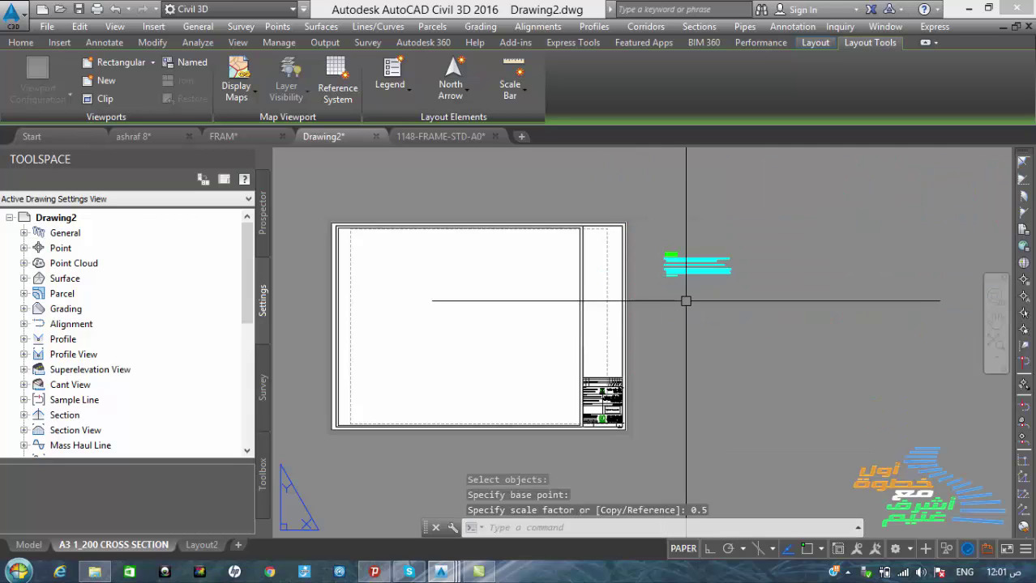
Step: Move the notes from outside the sheet into the upper part of the title strip, just inside its left edge
{"action": "type", "text": "m"}
{"action": "key", "text": "Return"}
{"action": "left_click", "coordinate": [640, 291]}
{"action": "left_click", "coordinate": [741, 221]}
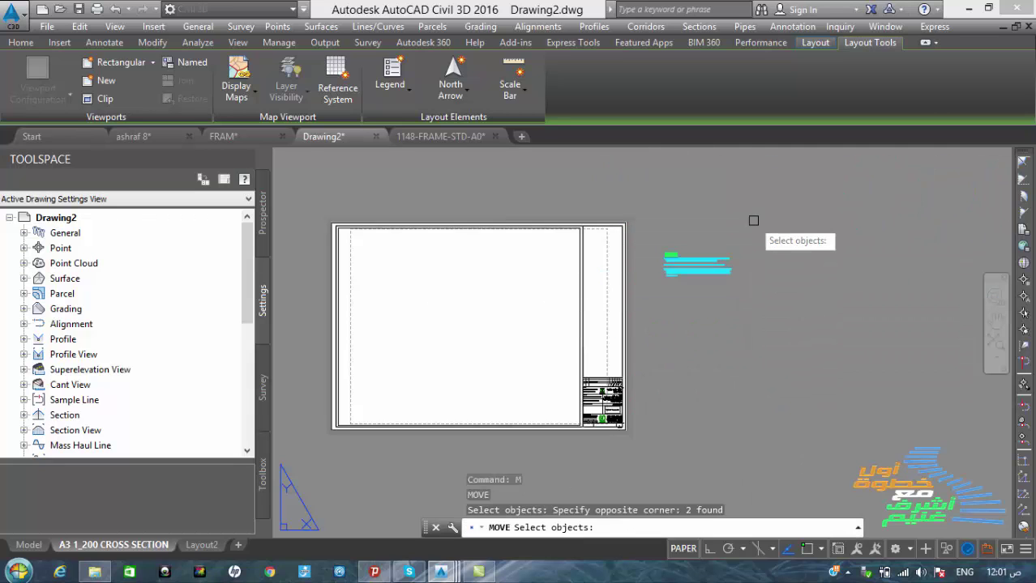
{"action": "key", "text": "Return"}
{"action": "left_click", "coordinate": [664, 259]}
{"action": "scroll", "coordinate": [606, 229], "scroll_direction": "up", "scroll_amount": 4}
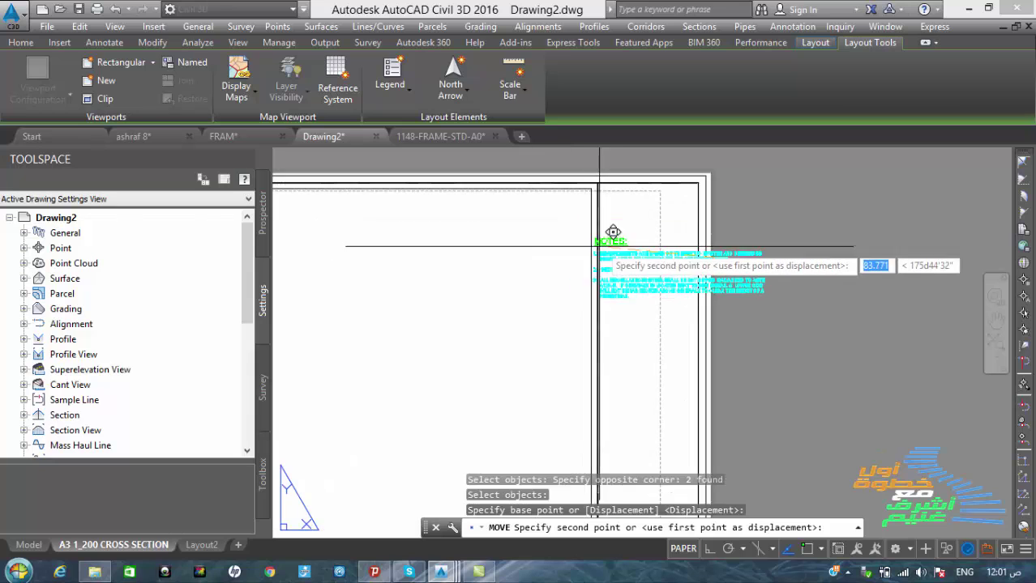
{"action": "left_click", "coordinate": [618, 225]}
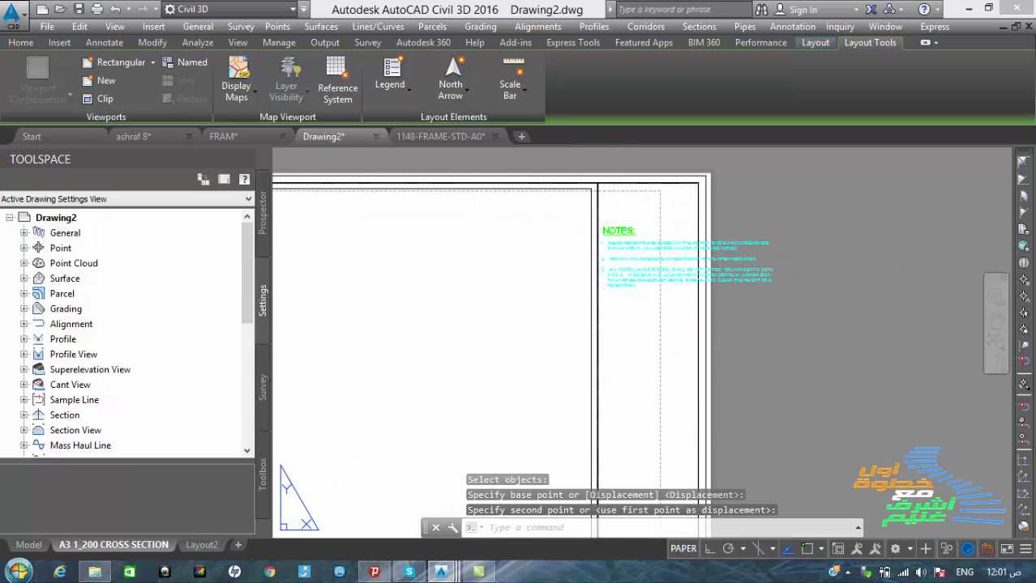
Step: Scale the notes in the title strip by a further factor of 0.5 from their lower-left corner
{"action": "type", "text": "sc"}
{"action": "key", "text": "Return"}
{"action": "left_click", "coordinate": [575, 323]}
{"action": "left_click", "coordinate": [766, 199]}
{"action": "key", "text": "Return"}
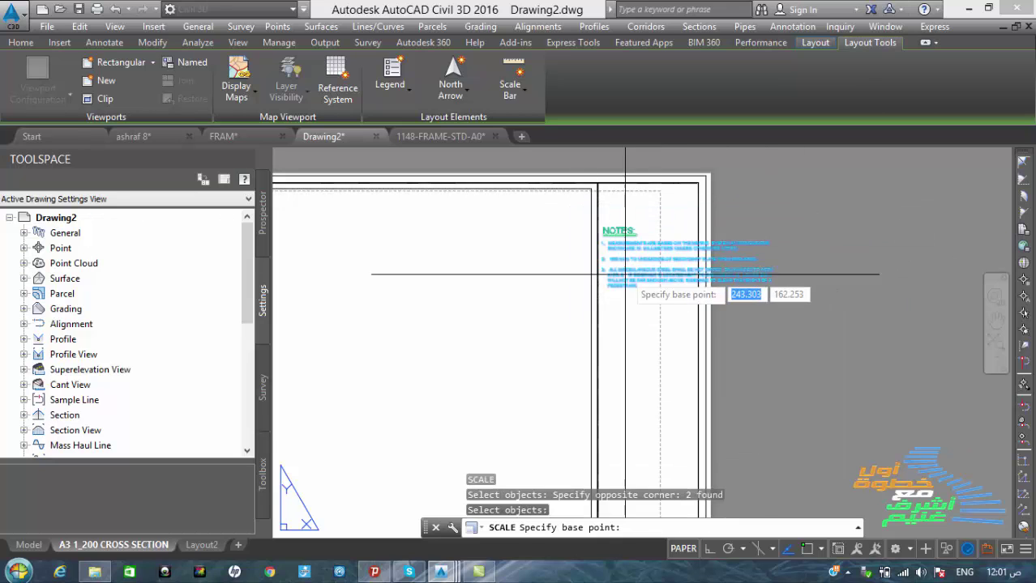
{"action": "scroll", "coordinate": [624, 273], "scroll_direction": "up", "scroll_amount": 2}
{"action": "left_click", "coordinate": [592, 290]}
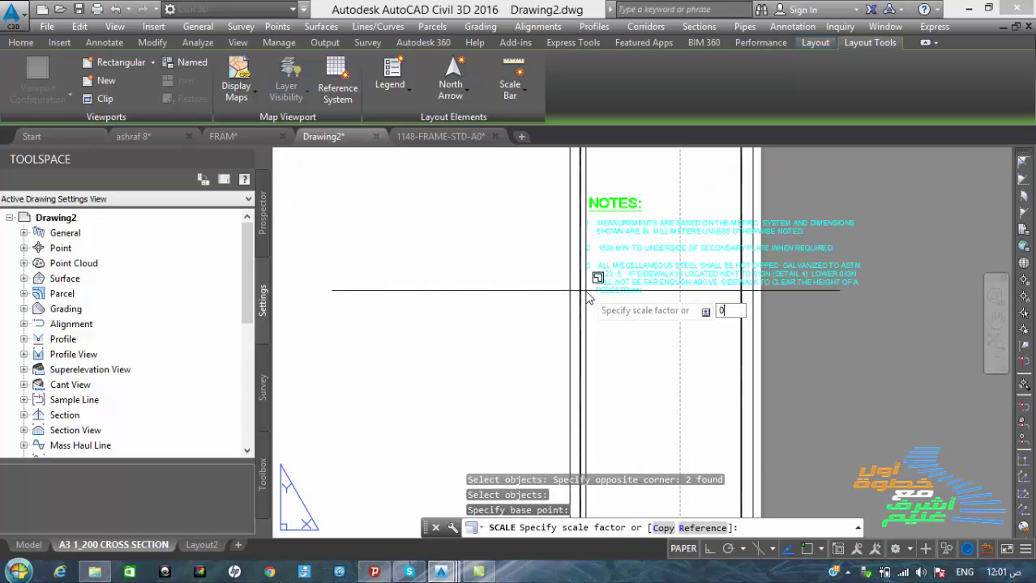
{"action": "key", "text": "Return"}
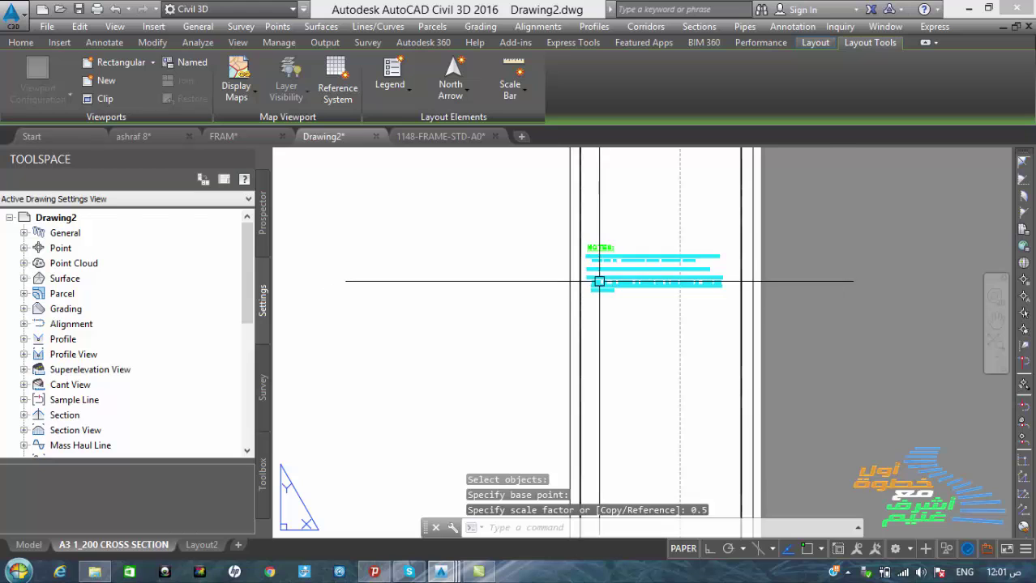
Step: Enlarge the NOTES heading and text by a factor of 1.2 from their lower-left corner
{"action": "key", "text": "Return"}
{"action": "left_click", "coordinate": [523, 312]}
{"action": "left_click", "coordinate": [739, 243]}
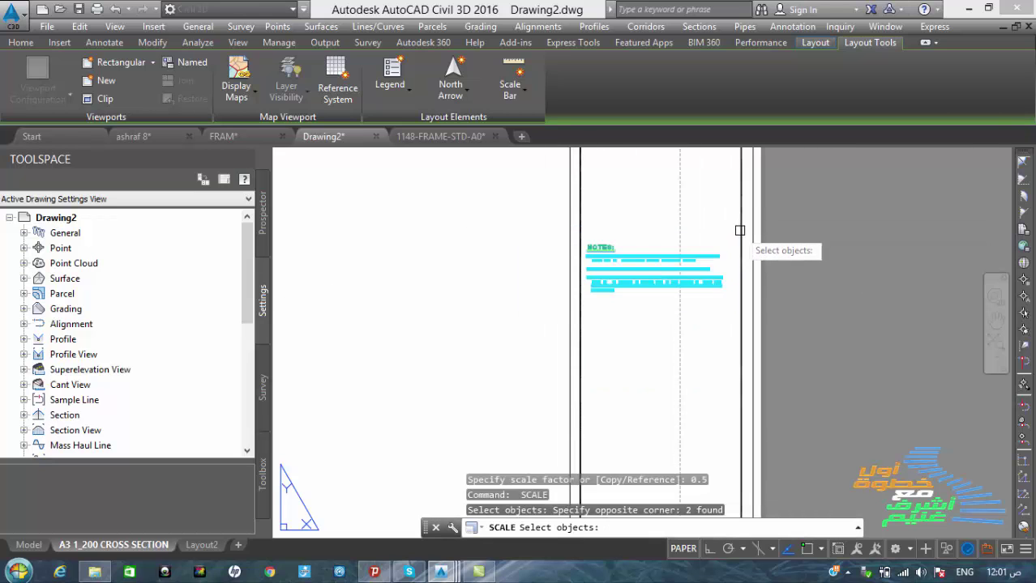
{"action": "key", "text": "Return"}
{"action": "left_click", "coordinate": [586, 290]}
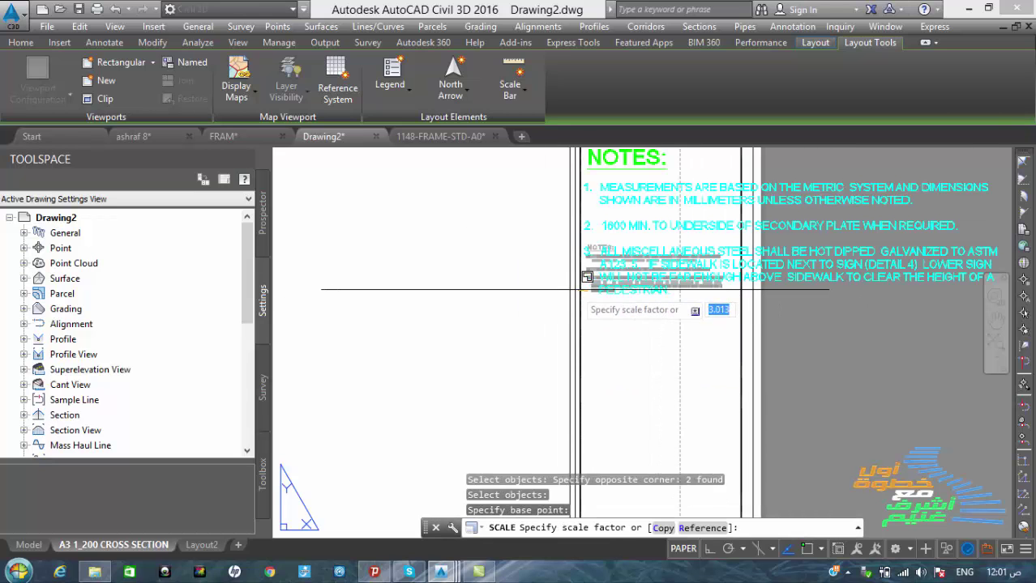
{"action": "type", "text": "1.2"}
{"action": "key", "text": "Return"}
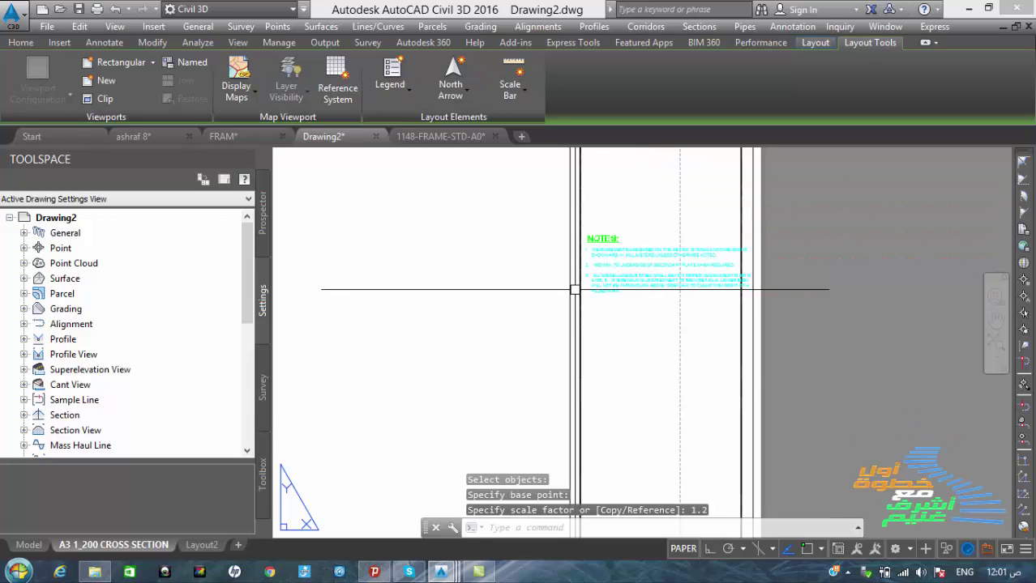
Step: Scale the notes by 0.95 from their lower-left corner to fit them to the title strip's width
{"action": "key", "text": "Return"}
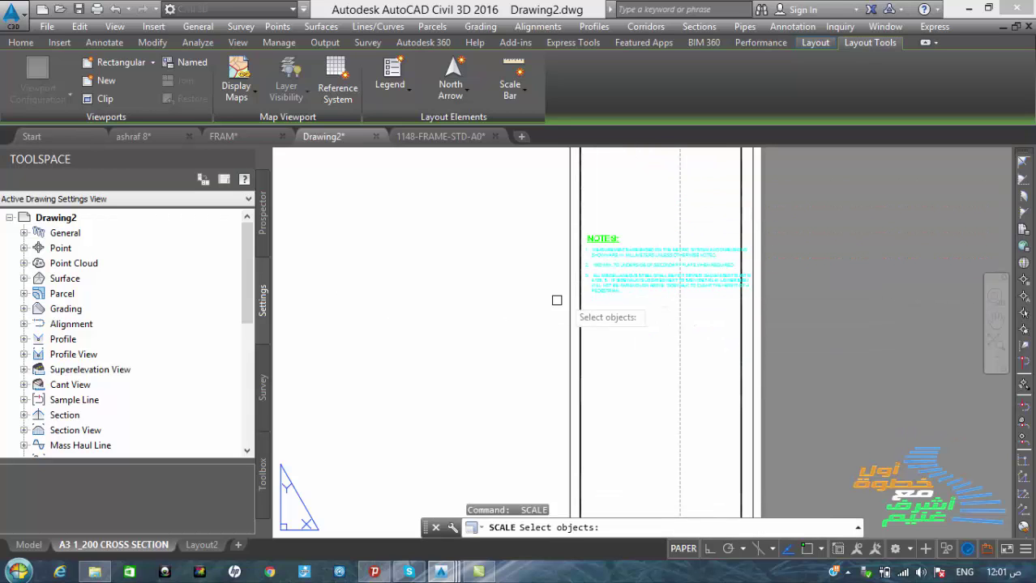
{"action": "left_click", "coordinate": [538, 305]}
{"action": "left_click", "coordinate": [785, 213]}
{"action": "key", "text": "Return"}
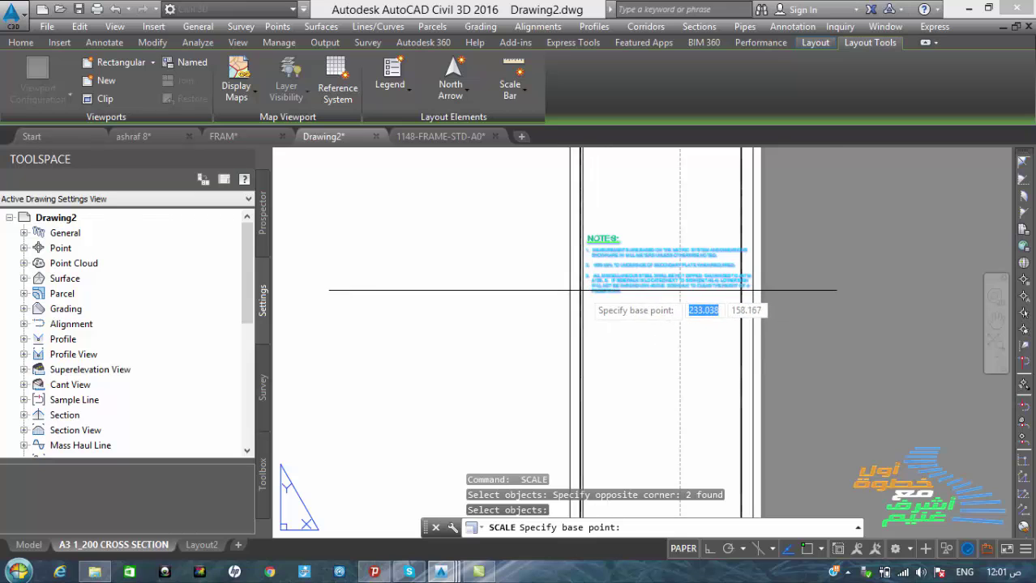
{"action": "left_click", "coordinate": [592, 290]}
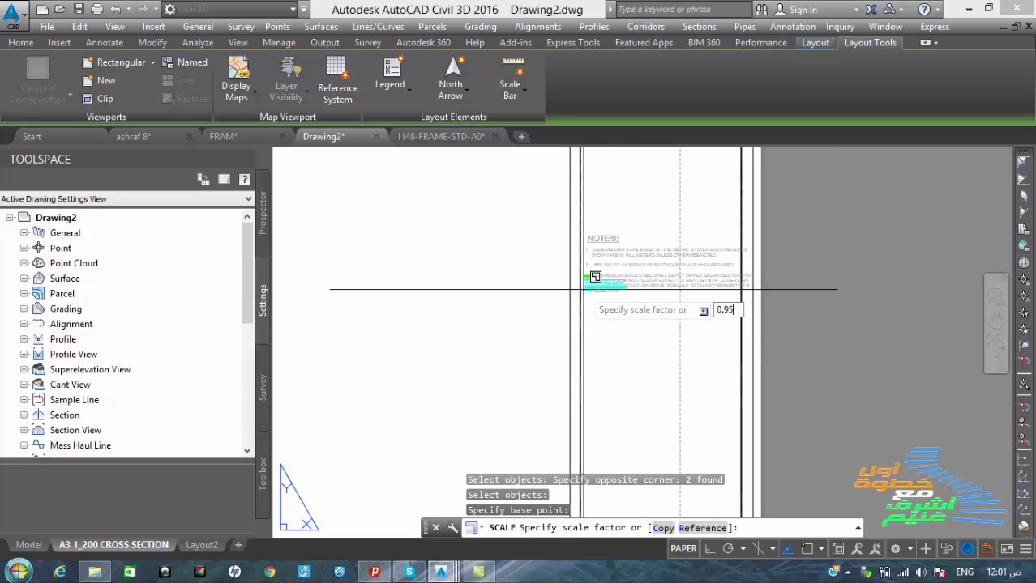
{"action": "type", "text": "0.95"}
{"action": "key", "text": "Return"}
{"action": "scroll", "coordinate": [767, 290], "scroll_direction": "up", "scroll_amount": 3}
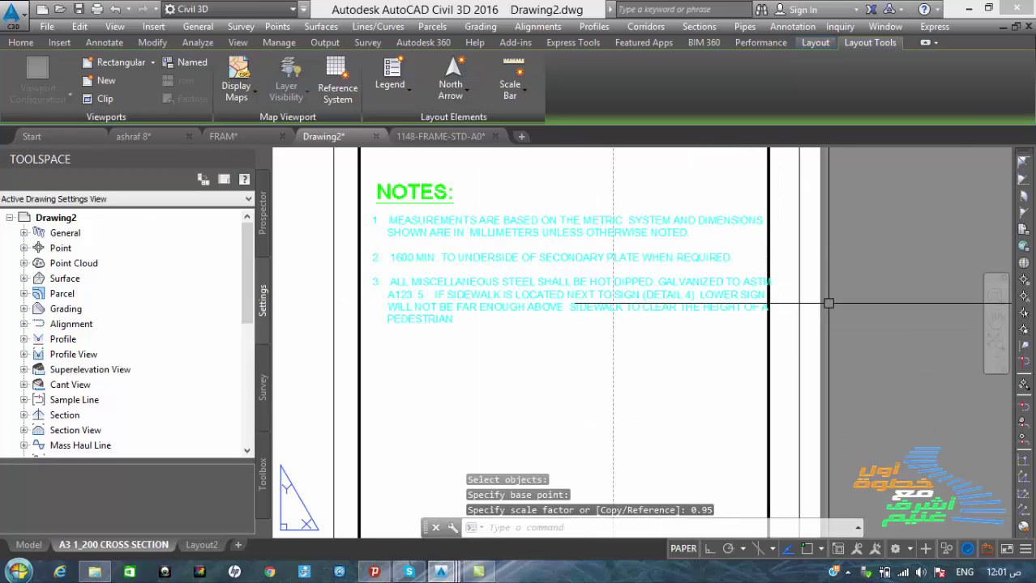
Step: Create a new viewport with the *Active Model Configuration*, snapped from the inner frame's lower-left corner to its upper-right corner
{"action": "scroll", "coordinate": [827, 303], "scroll_direction": "down", "scroll_amount": 8}
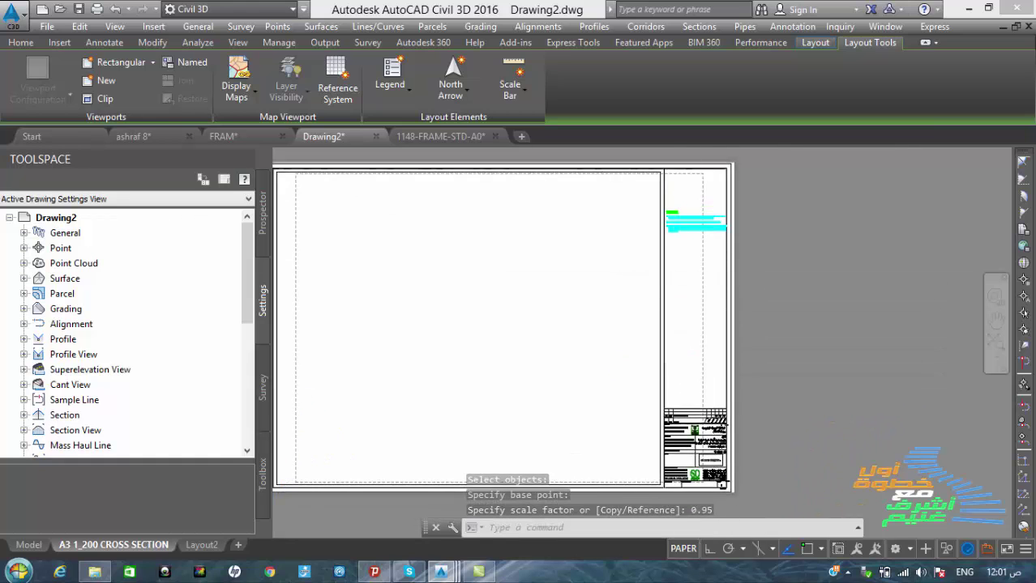
{"action": "scroll", "coordinate": [552, 328], "scroll_direction": "down", "scroll_amount": 2}
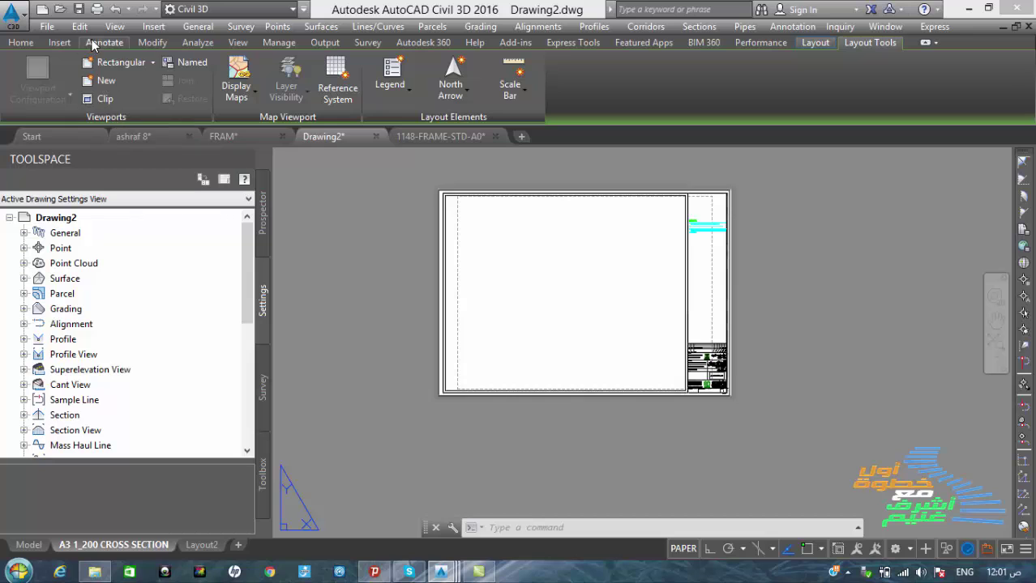
{"action": "left_click", "coordinate": [113, 27]}
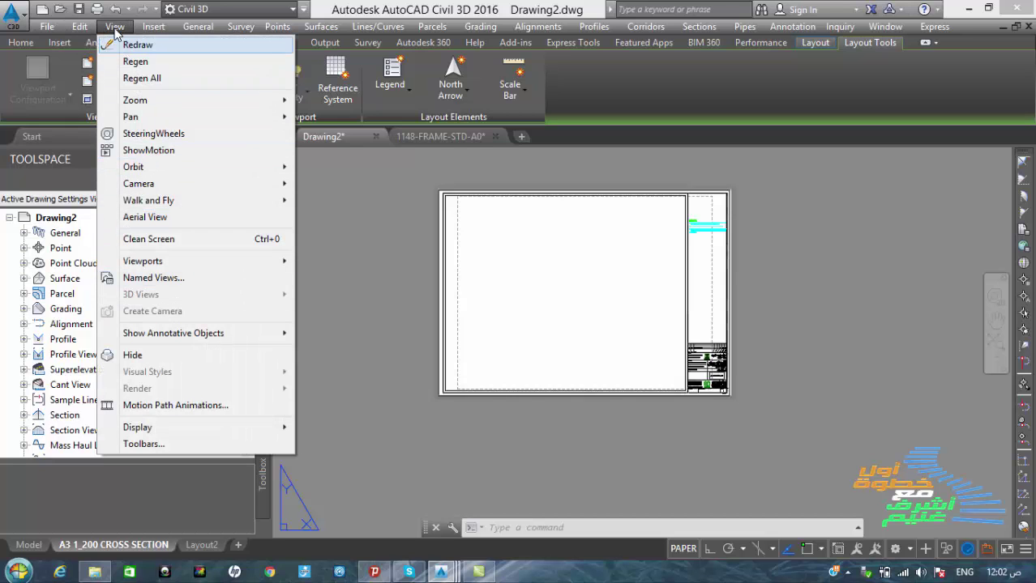
{"action": "mouse_move", "coordinate": [166, 265]}
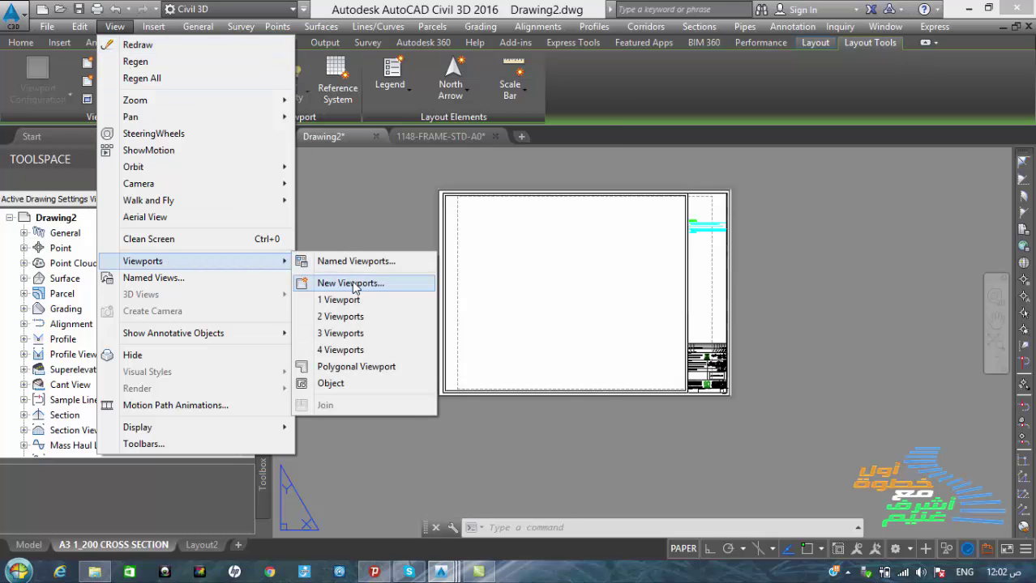
{"action": "left_click", "coordinate": [352, 283]}
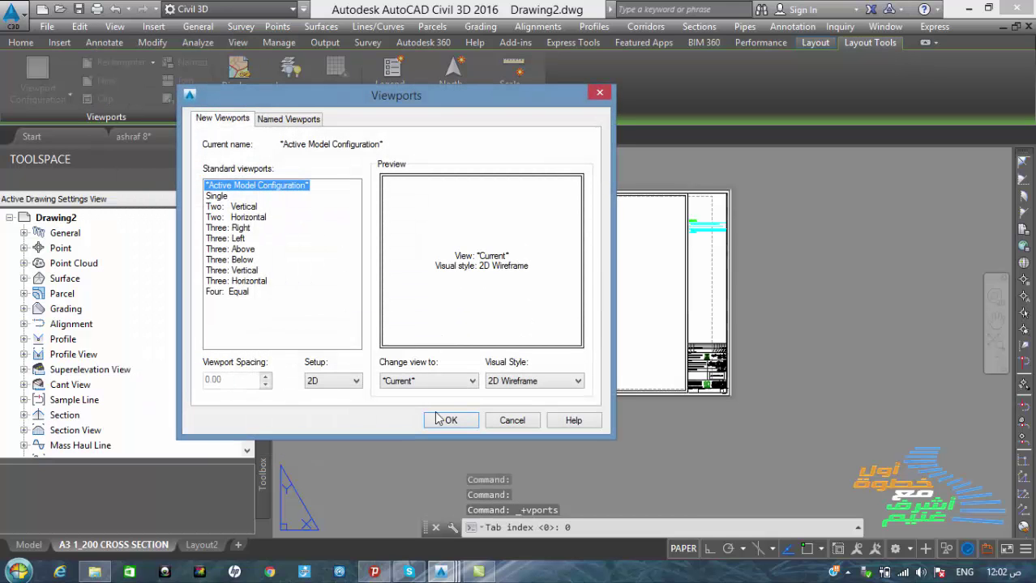
{"action": "left_click", "coordinate": [442, 419]}
{"action": "scroll", "coordinate": [462, 364], "scroll_direction": "up", "scroll_amount": 4}
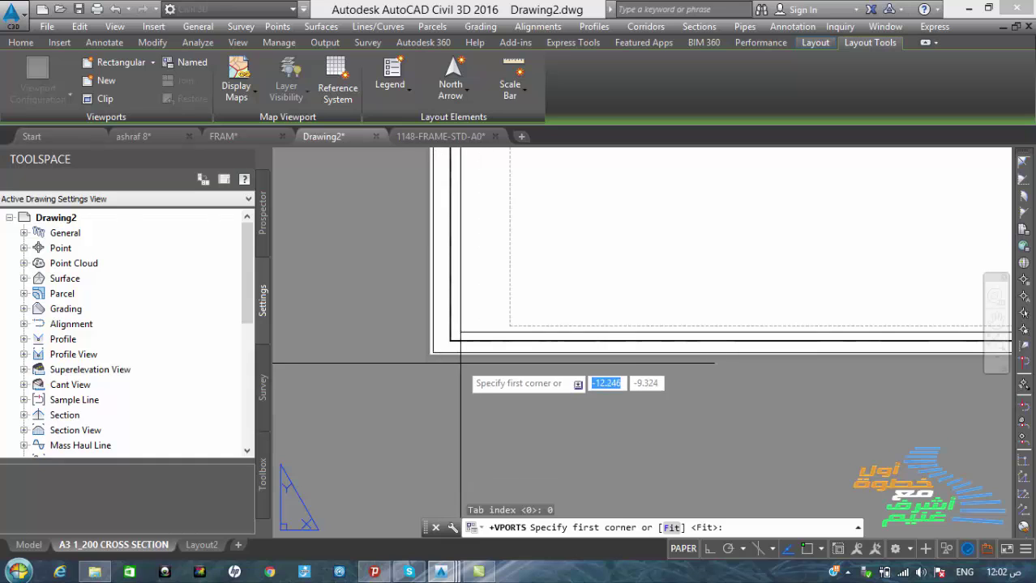
{"action": "left_click", "coordinate": [806, 550]}
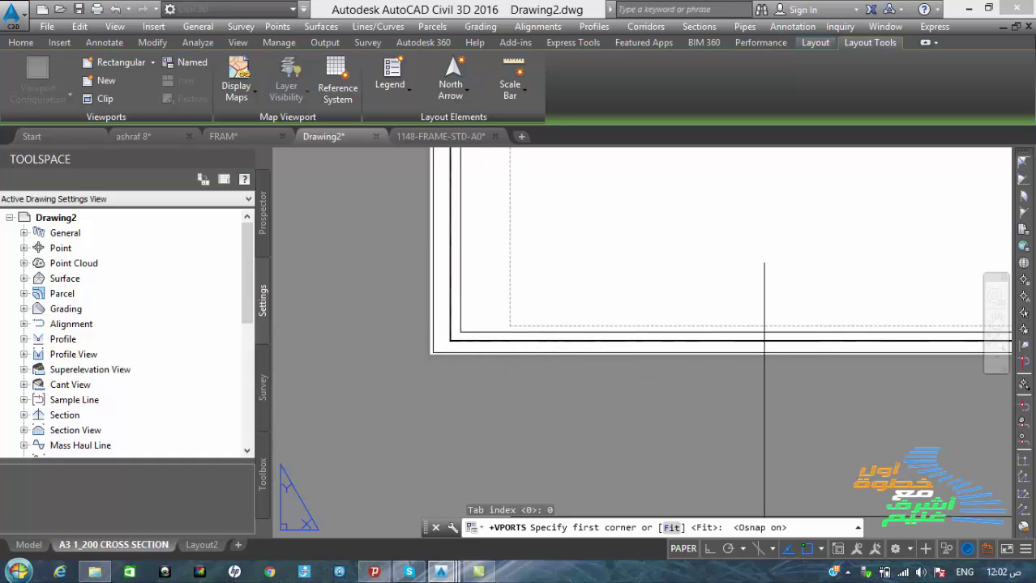
{"action": "left_click", "coordinate": [460, 333]}
{"action": "scroll", "coordinate": [460, 397], "scroll_direction": "down", "scroll_amount": 3}
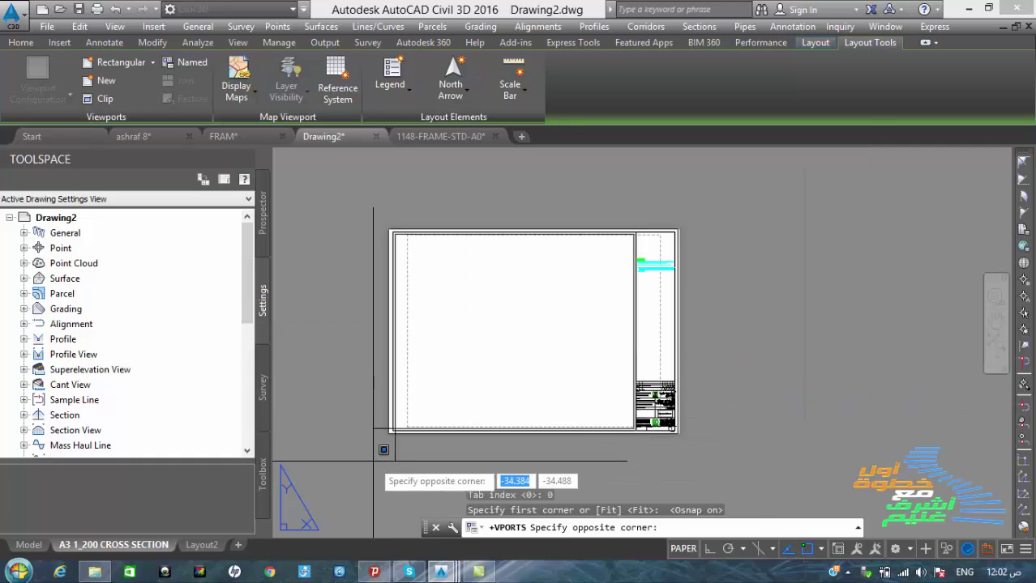
{"action": "scroll", "coordinate": [555, 289], "scroll_direction": "up", "scroll_amount": 4}
{"action": "scroll", "coordinate": [577, 283], "scroll_direction": "up", "scroll_amount": 2}
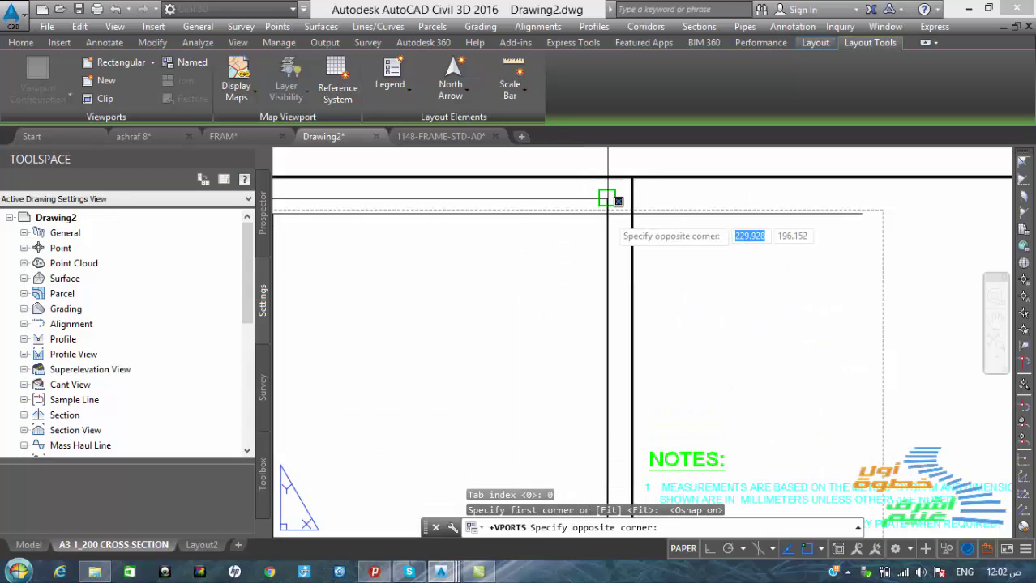
{"action": "left_click", "coordinate": [608, 198]}
{"action": "scroll", "coordinate": [684, 209], "scroll_direction": "down", "scroll_amount": 3}
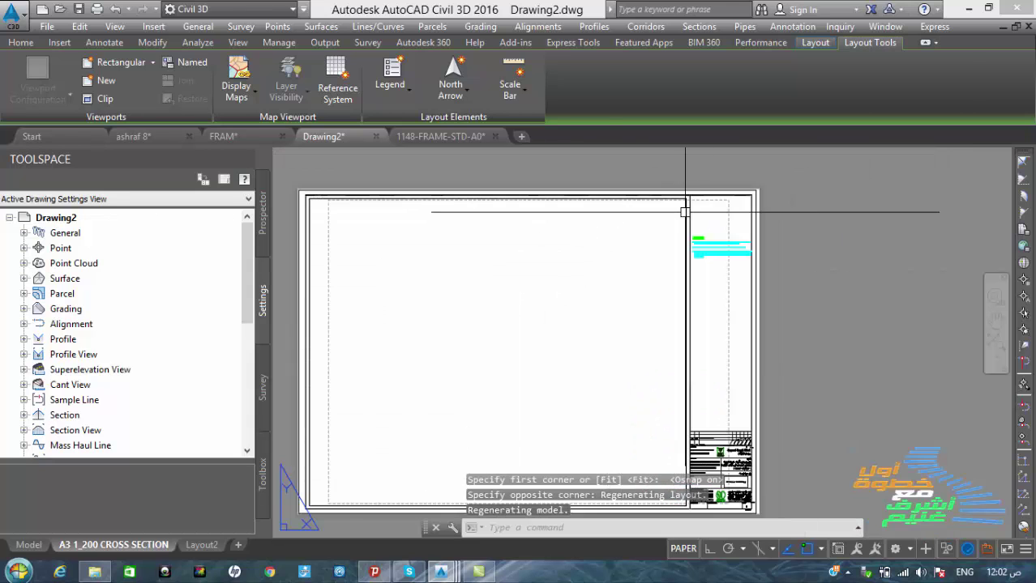
Step: Stretch the viewport's upper-right corner about 4 units diagonally inward from the inner frame's corner
{"action": "scroll", "coordinate": [673, 208], "scroll_direction": "up", "scroll_amount": 4}
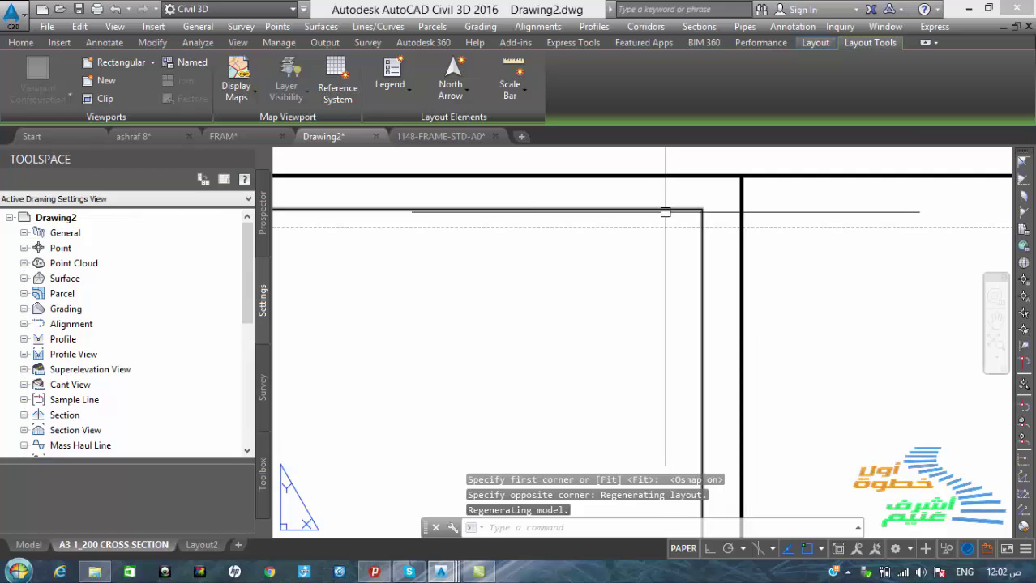
{"action": "left_click", "coordinate": [665, 211]}
{"action": "left_click", "coordinate": [701, 210]}
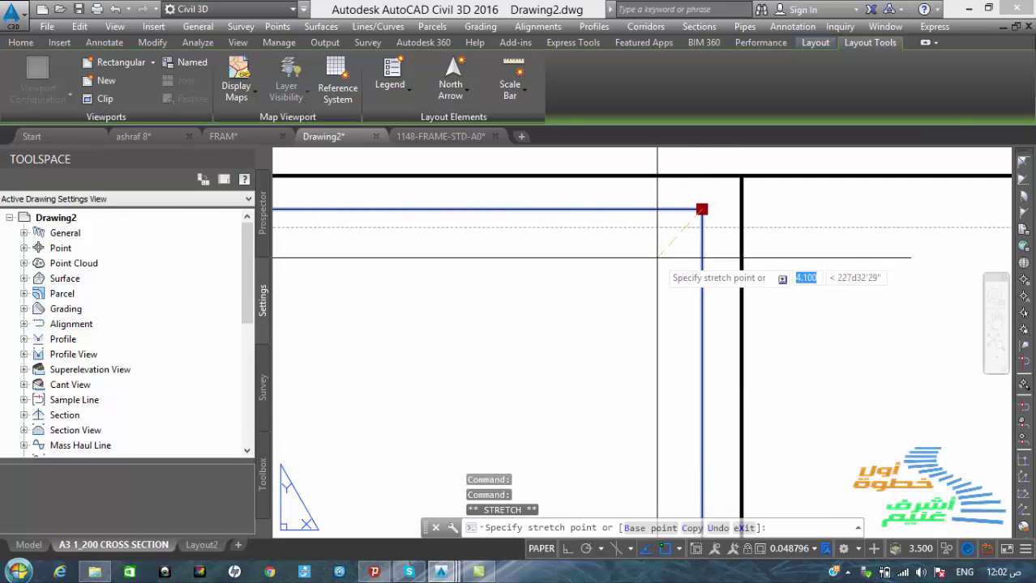
{"action": "left_click", "coordinate": [652, 261]}
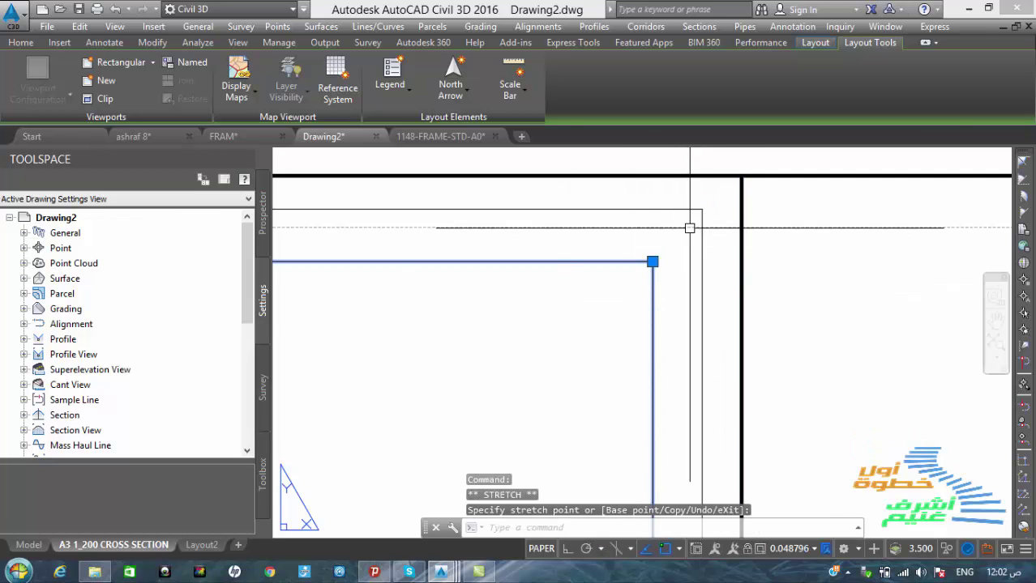
{"action": "scroll", "coordinate": [689, 225], "scroll_direction": "down", "scroll_amount": 5}
{"action": "scroll", "coordinate": [585, 324], "scroll_direction": "up", "scroll_amount": 6}
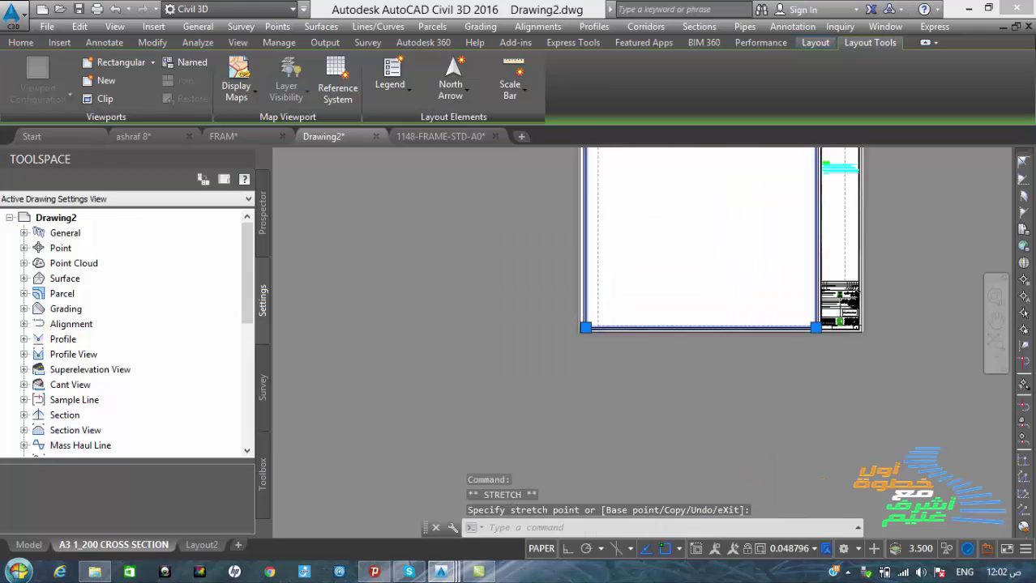
Step: Stretch the viewport's lower-left corner diagonally inward from the inner frame's corner, leaving a gap between viewport and frame
{"action": "left_click", "coordinate": [576, 334]}
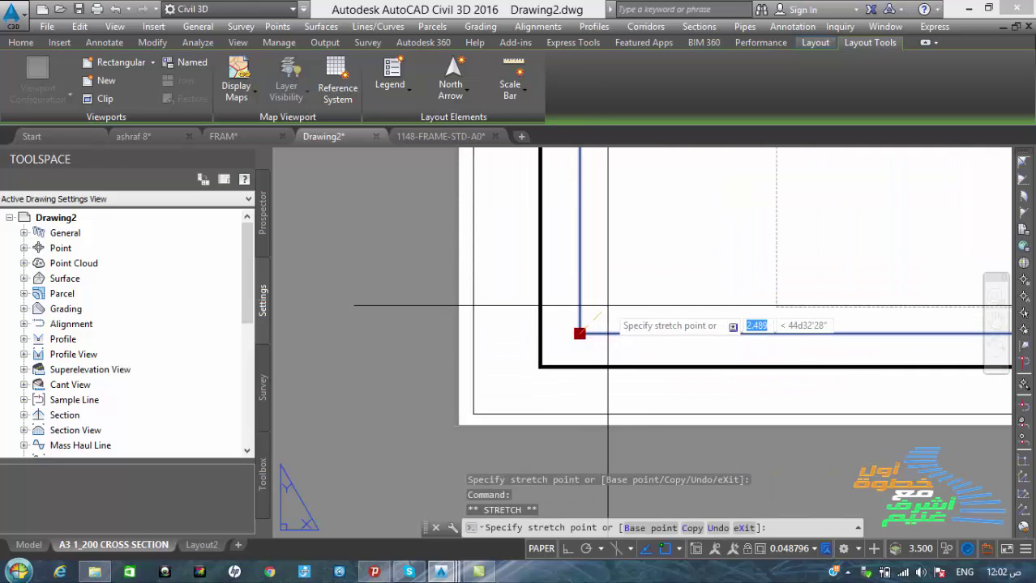
{"action": "left_click", "coordinate": [648, 290]}
{"action": "scroll", "coordinate": [476, 345], "scroll_direction": "down", "scroll_amount": 1}
{"action": "scroll", "coordinate": [476, 346], "scroll_direction": "down", "scroll_amount": 4}
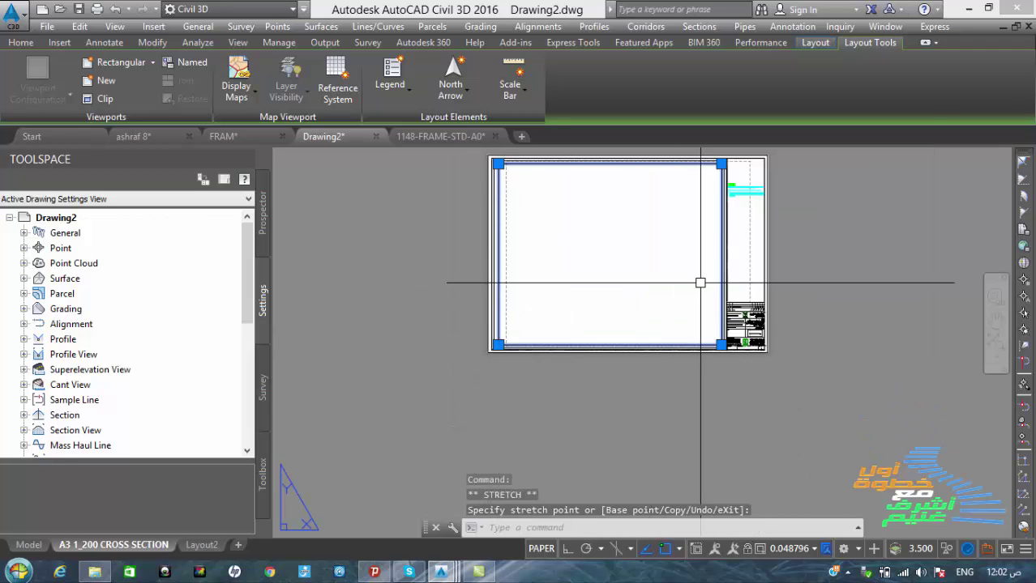
{"action": "scroll", "coordinate": [725, 194], "scroll_direction": "up", "scroll_amount": 5}
{"action": "middle_click_drag", "start_coordinate": [719, 198], "coordinate": [724, 210]}
{"action": "scroll", "coordinate": [738, 235], "scroll_direction": "down", "scroll_amount": 5}
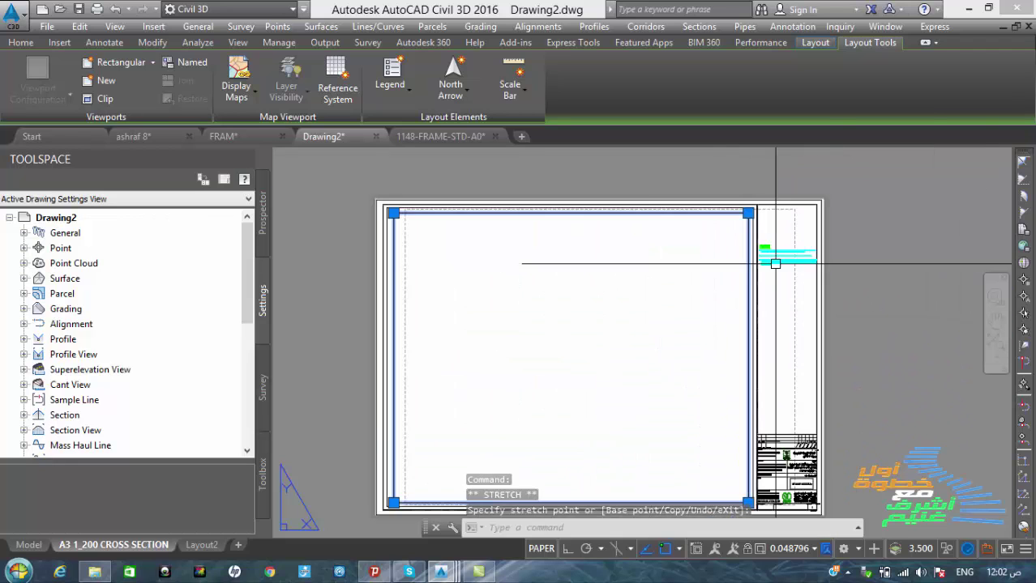
{"action": "key", "text": "Escape"}
{"action": "scroll", "coordinate": [511, 227], "scroll_direction": "down", "scroll_amount": 2}
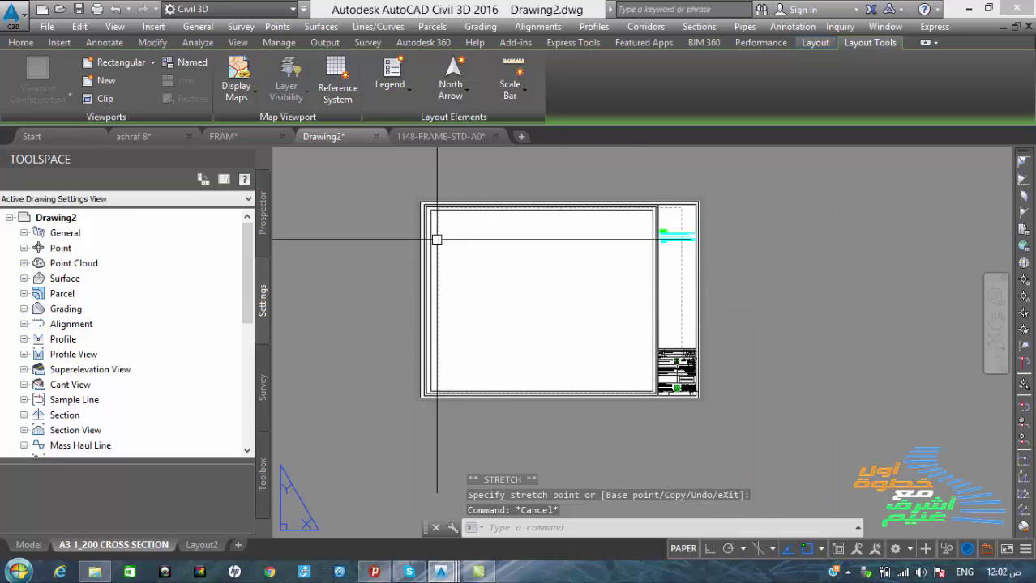
Step: Set the viewport's annotation scale to 1:200 in its properties
{"action": "scroll", "coordinate": [436, 240], "scroll_direction": "up", "scroll_amount": 2}
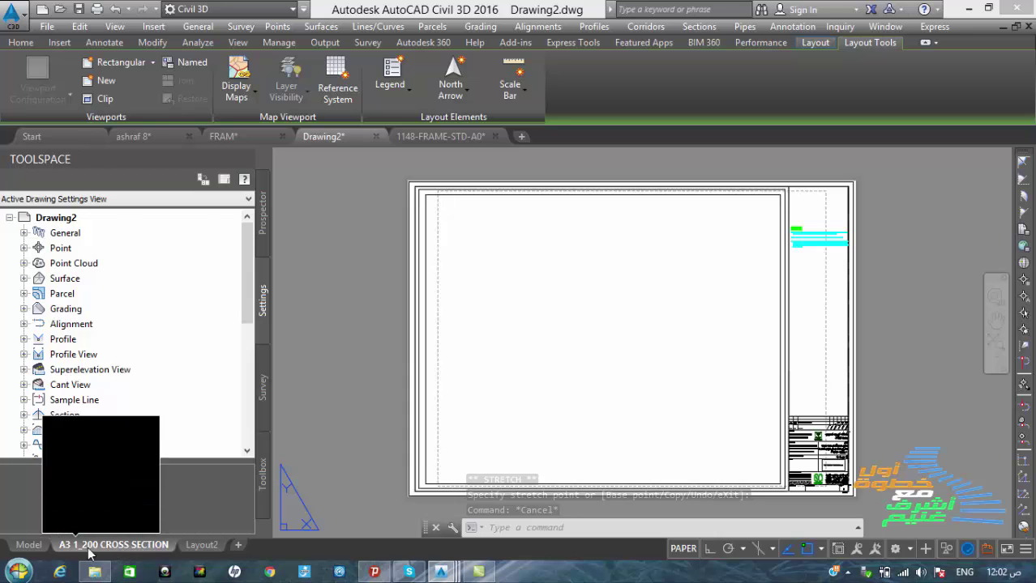
{"action": "scroll", "coordinate": [441, 199], "scroll_direction": "up", "scroll_amount": 4}
{"action": "left_click", "coordinate": [432, 197]}
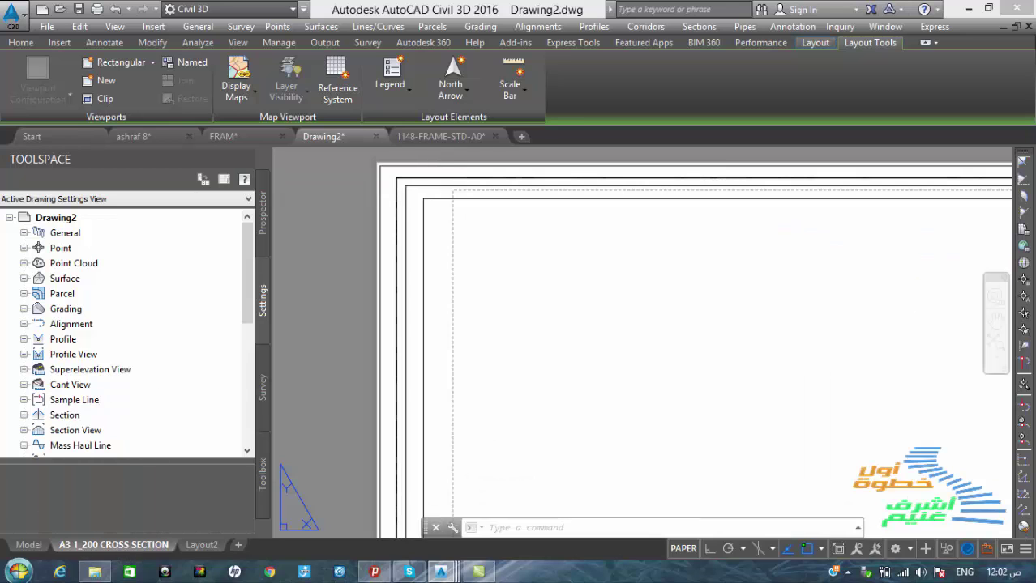
{"action": "right_click", "coordinate": [437, 202]}
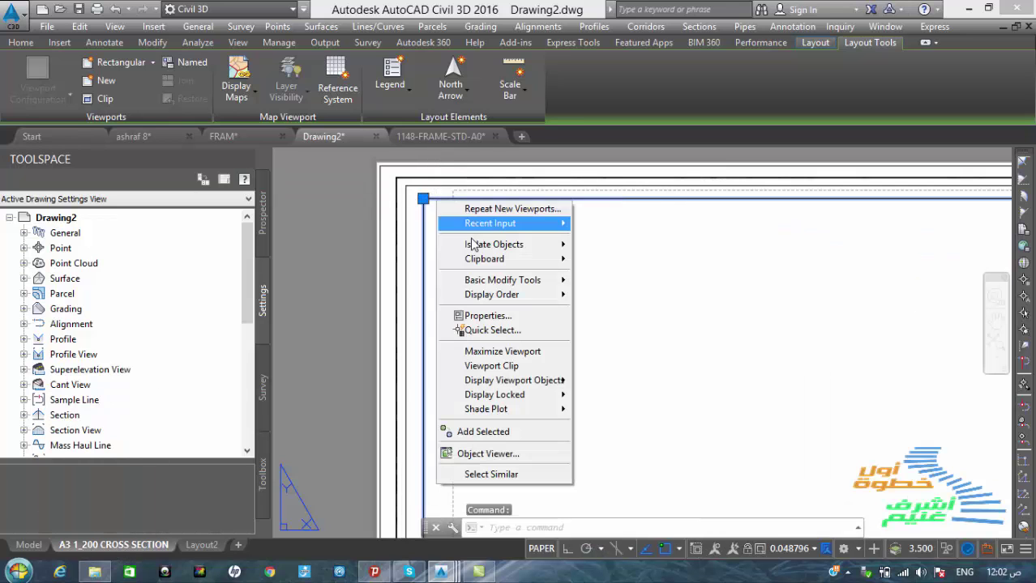
{"action": "left_click", "coordinate": [496, 316]}
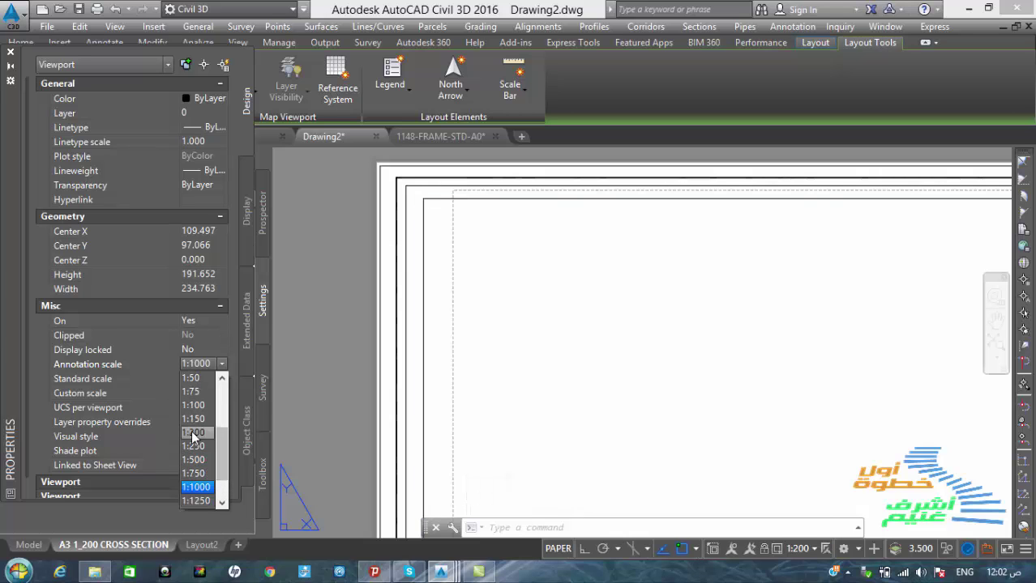
{"action": "left_click", "coordinate": [197, 432]}
{"action": "scroll", "coordinate": [429, 267], "scroll_direction": "down", "scroll_amount": 2}
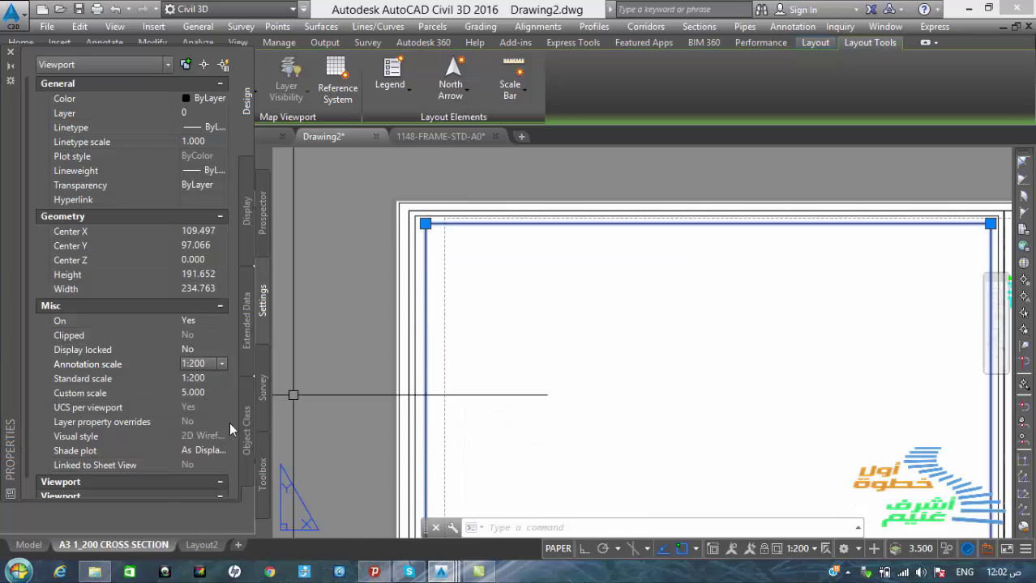
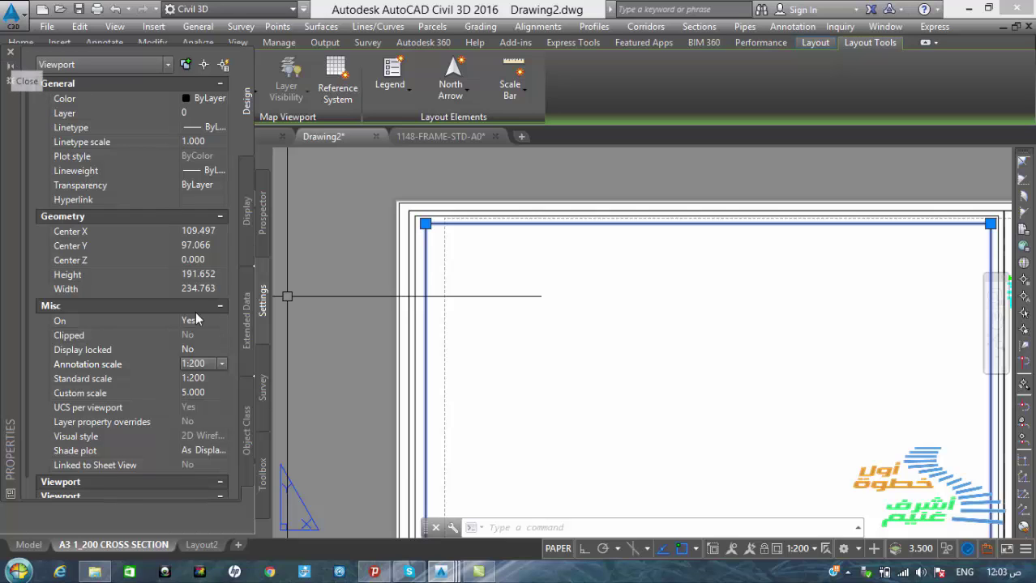
Step: Lock the viewport's display and set its viewport type to Section
{"action": "left_click", "coordinate": [193, 349]}
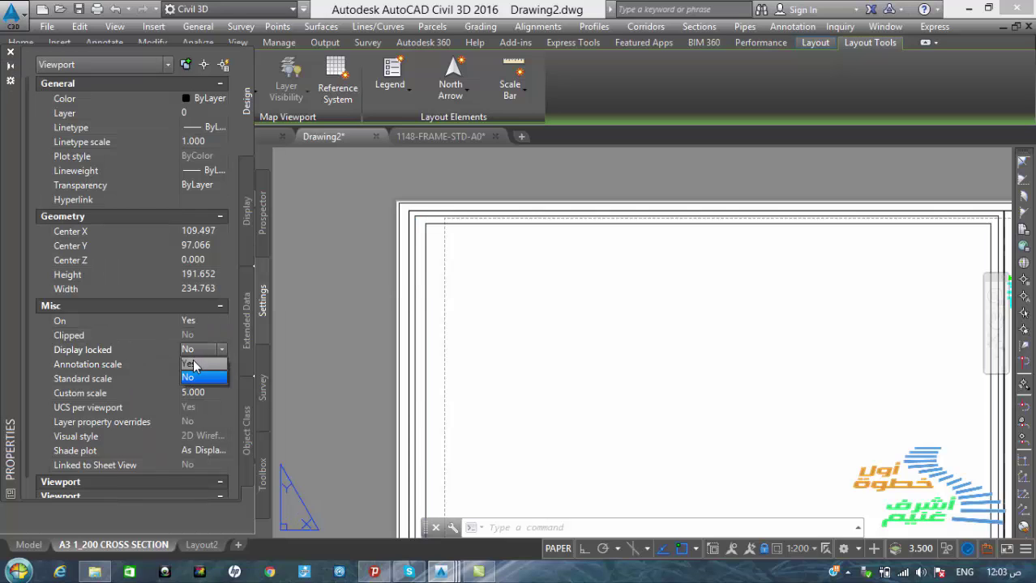
{"action": "left_click", "coordinate": [193, 363]}
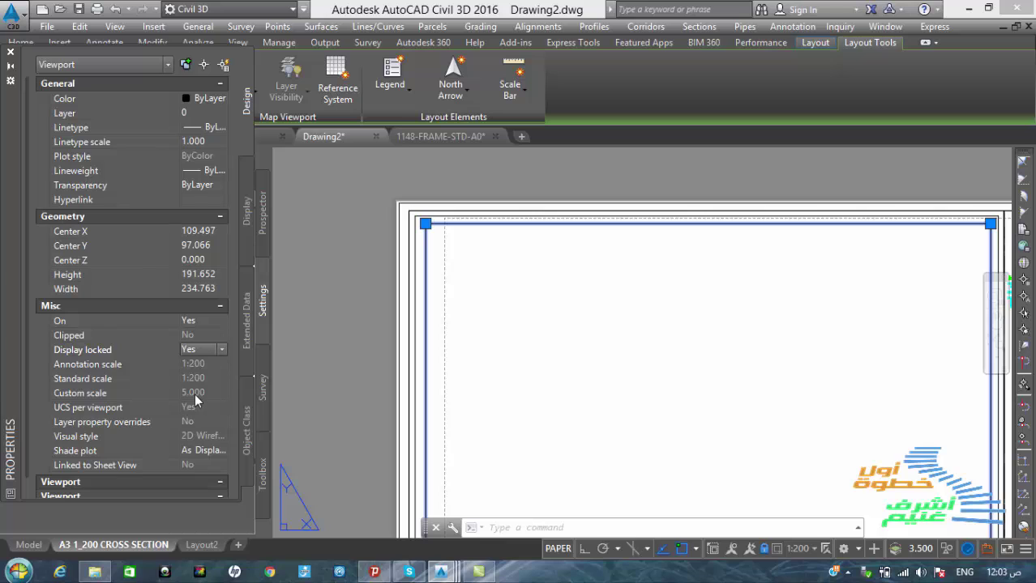
{"action": "scroll", "coordinate": [142, 308], "scroll_direction": "down", "scroll_amount": 1}
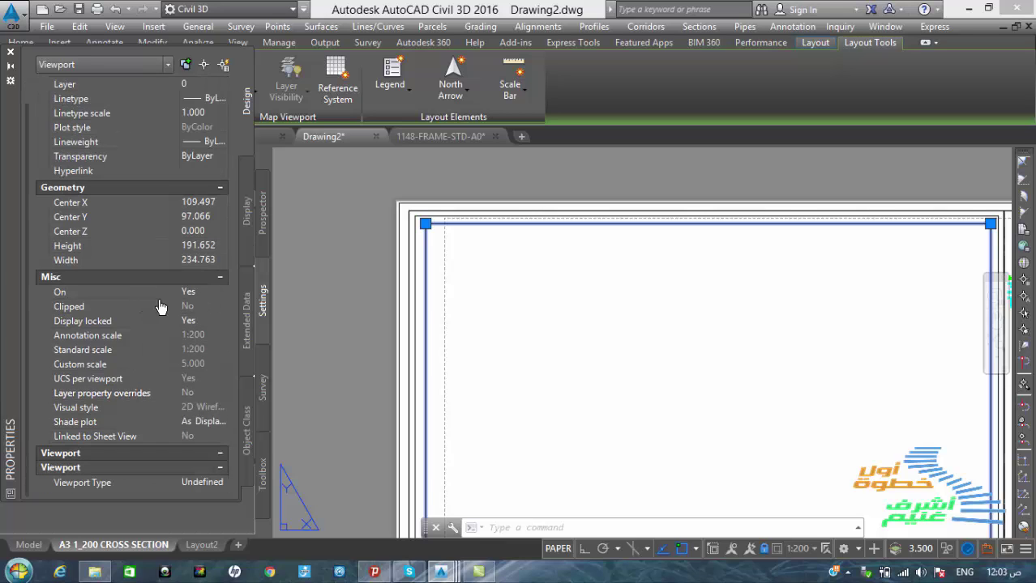
{"action": "left_click", "coordinate": [198, 482]}
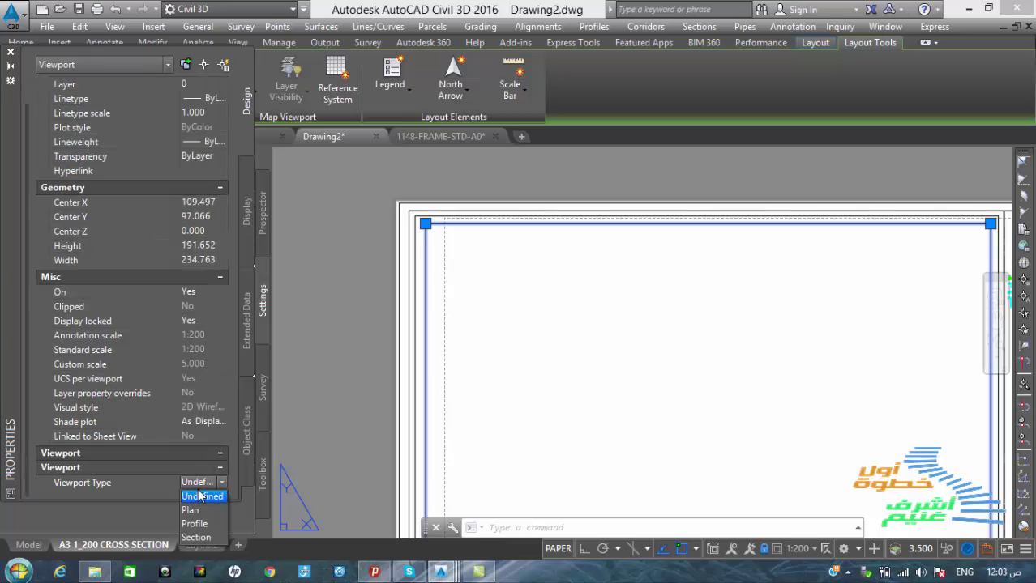
{"action": "left_click", "coordinate": [197, 537]}
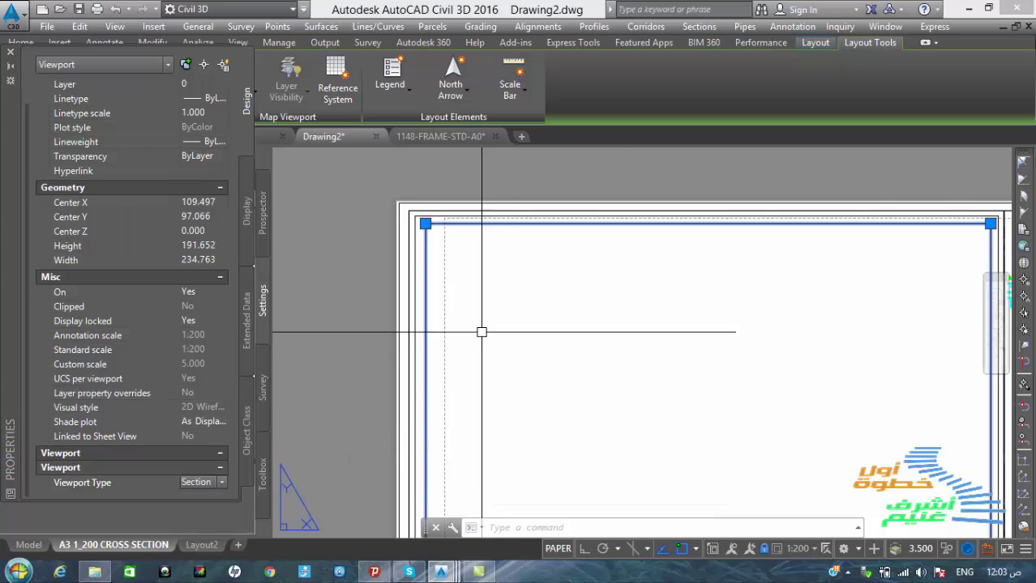
{"action": "scroll", "coordinate": [438, 279], "scroll_direction": "down", "scroll_amount": 2}
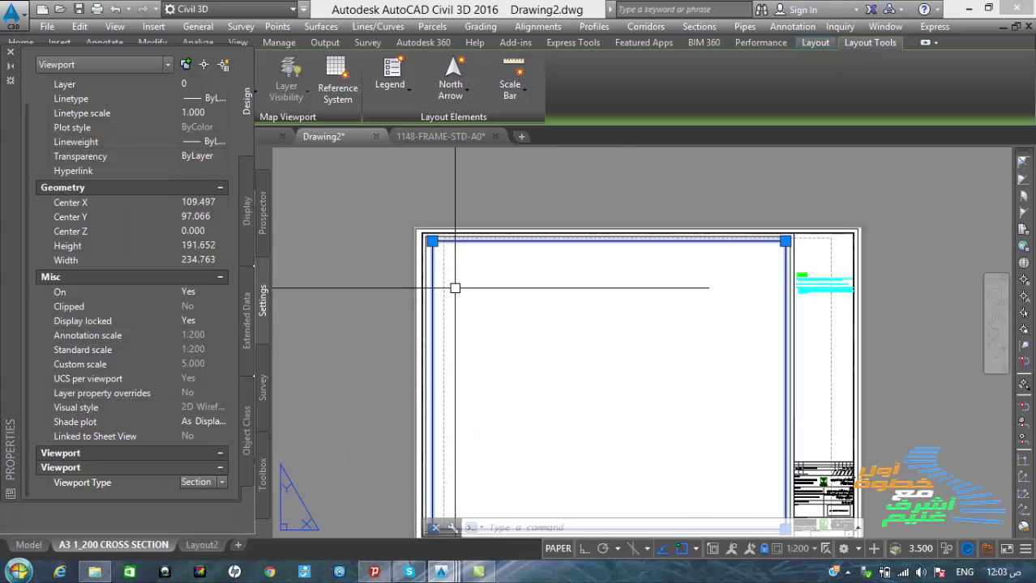
{"action": "key", "text": "Escape"}
{"action": "middle_click_drag", "start_coordinate": [560, 212], "coordinate": [549, 225]}
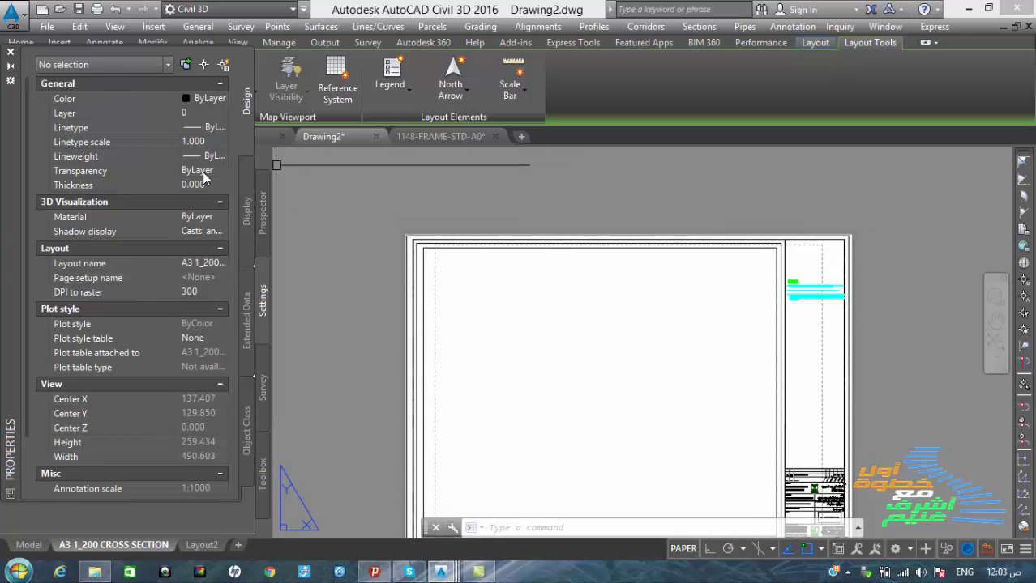
{"action": "key", "text": "ctrl+1"}
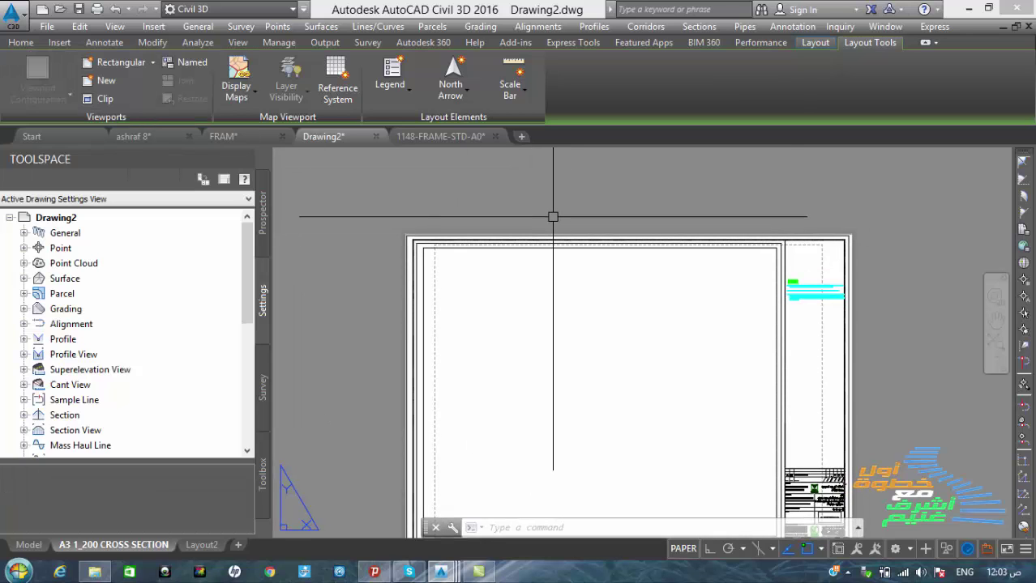
Step: Measure the frame's overall width from its upper-left corner towards its upper-right corner
{"action": "type", "text": "di"}
{"action": "key", "text": "Return"}
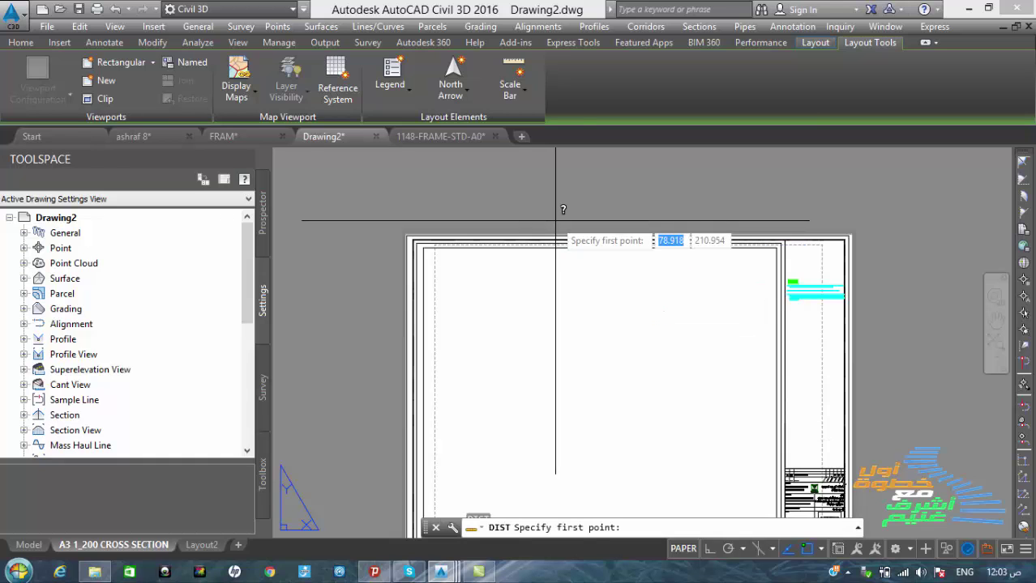
{"action": "scroll", "coordinate": [421, 231], "scroll_direction": "up", "scroll_amount": 3}
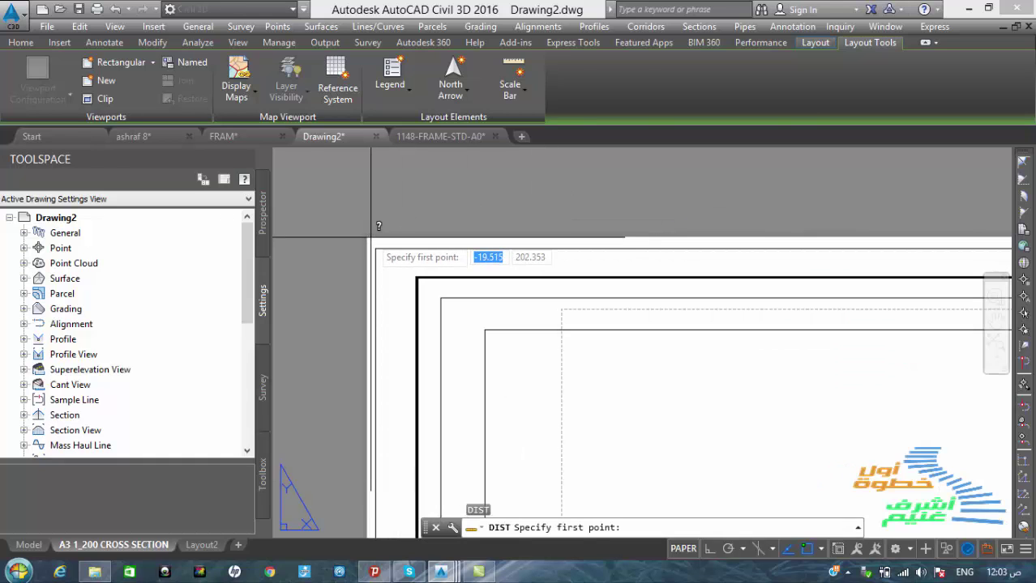
{"action": "left_click", "coordinate": [321, 261]}
{"action": "scroll", "coordinate": [321, 261], "scroll_direction": "down", "scroll_amount": 2}
{"action": "scroll", "coordinate": [637, 267], "scroll_direction": "down", "scroll_amount": 3}
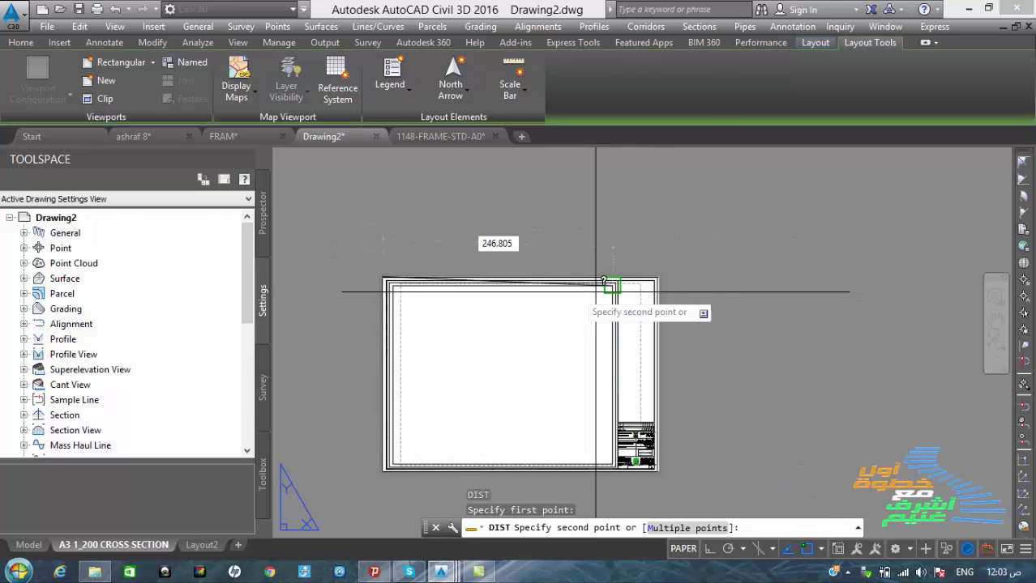
{"action": "scroll", "coordinate": [659, 278], "scroll_direction": "up", "scroll_amount": 5}
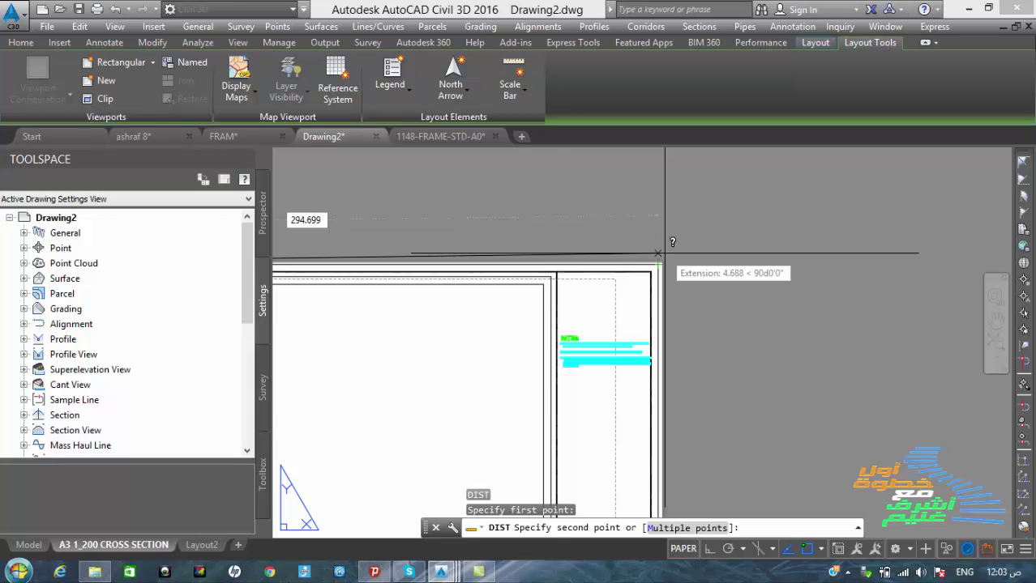
{"action": "key", "text": "Escape"}
{"action": "key", "text": "Escape"}
{"action": "scroll", "coordinate": [659, 253], "scroll_direction": "down", "scroll_amount": 4}
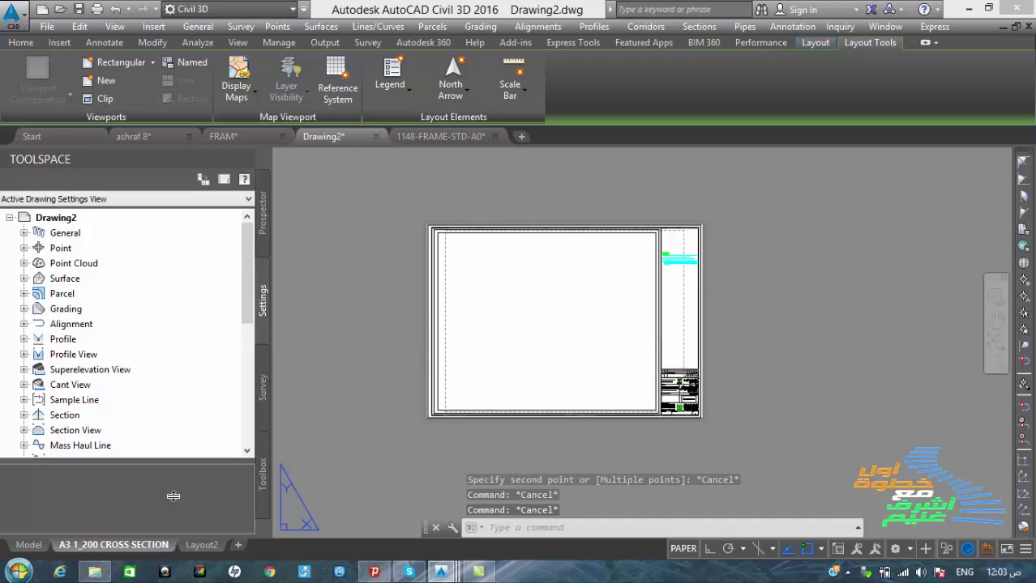
Step: Modify the A3 1_200 CROSS SECTION layout's page setup to use the ISO A3 (420.00 x 297.00 MM) paper size
{"action": "right_click", "coordinate": [109, 546]}
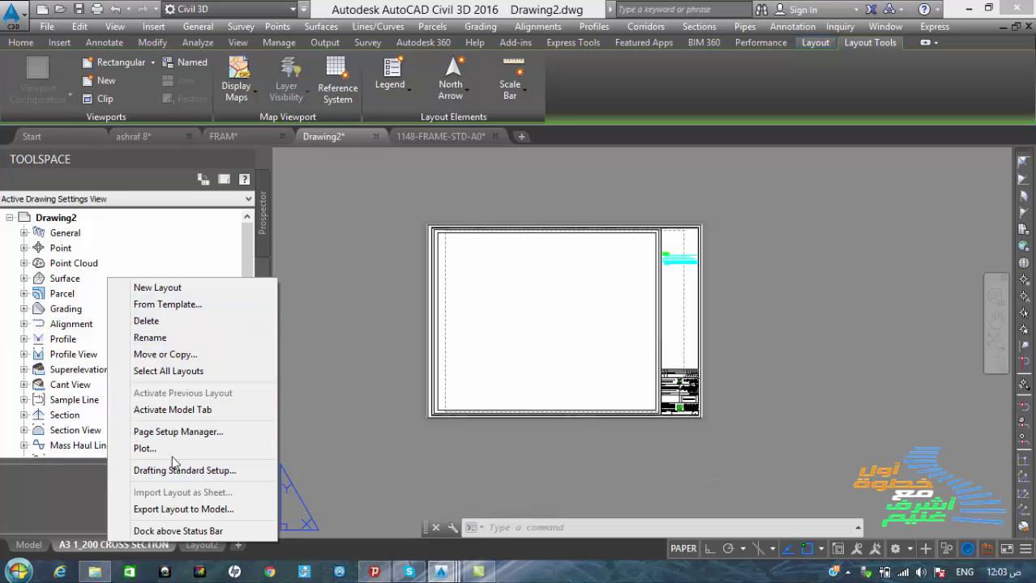
{"action": "left_click", "coordinate": [174, 434]}
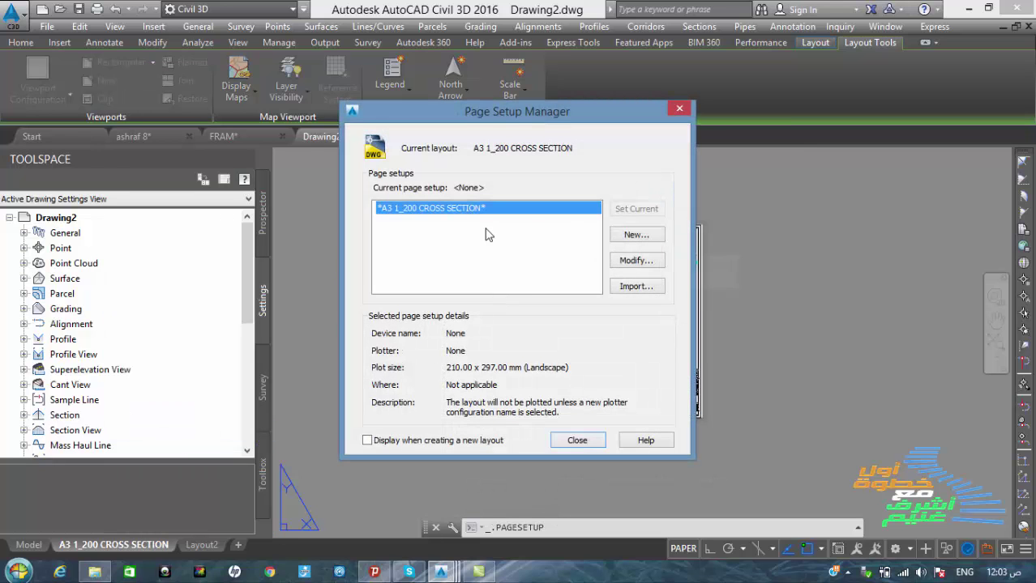
{"action": "left_click", "coordinate": [635, 262]}
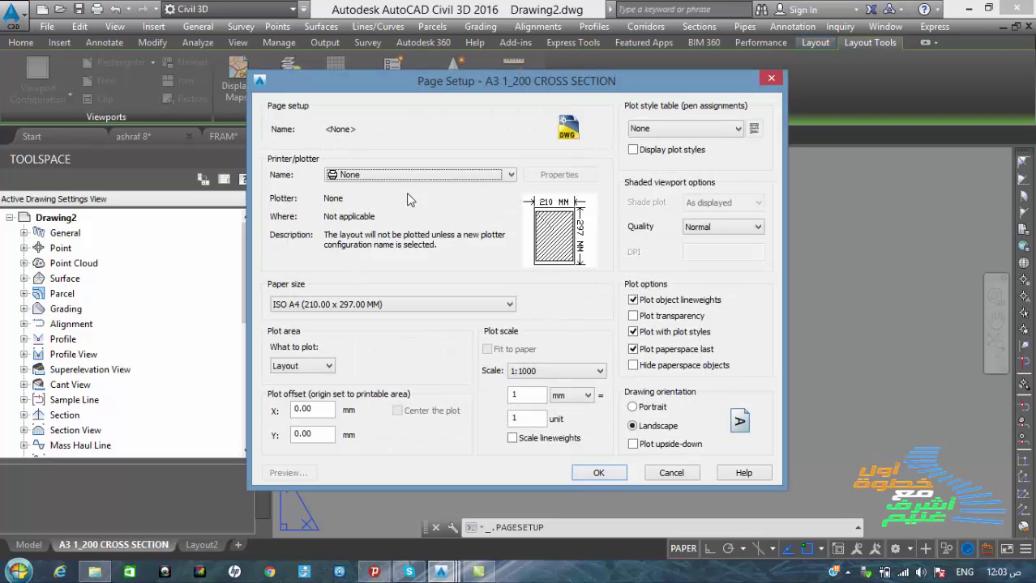
{"action": "left_click", "coordinate": [352, 304]}
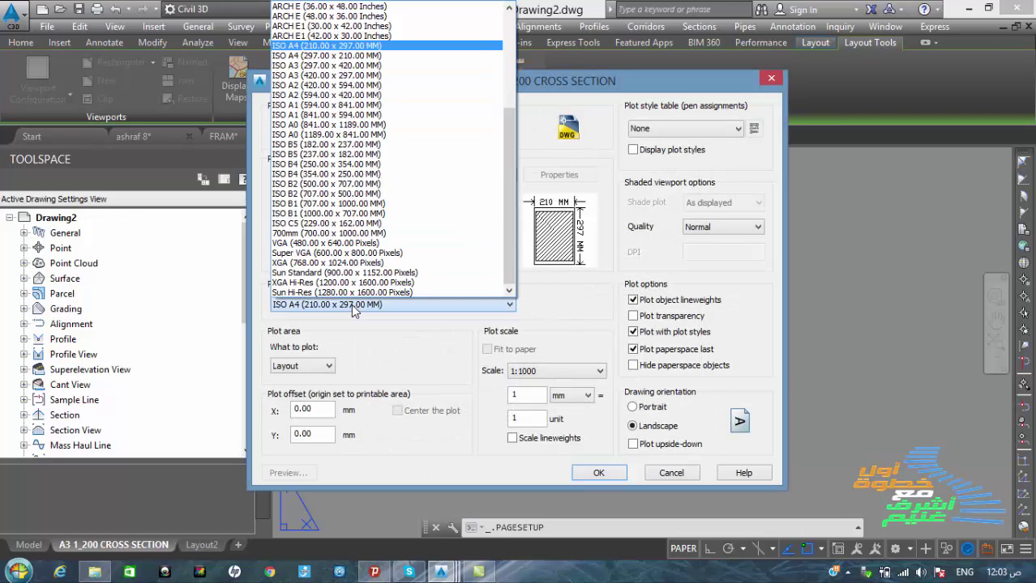
{"action": "scroll", "coordinate": [339, 194], "scroll_direction": "up", "scroll_amount": 2}
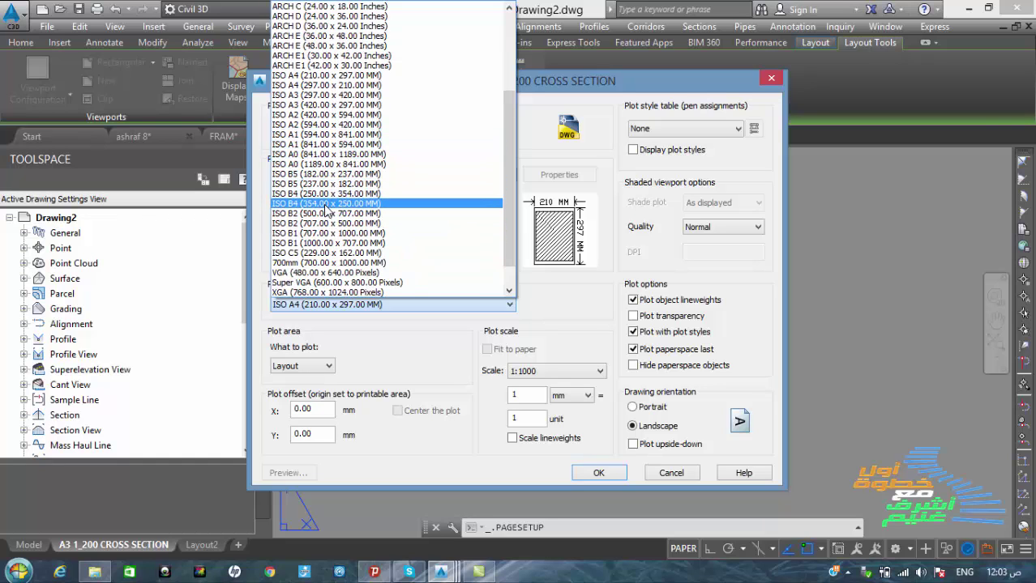
{"action": "left_click", "coordinate": [345, 105]}
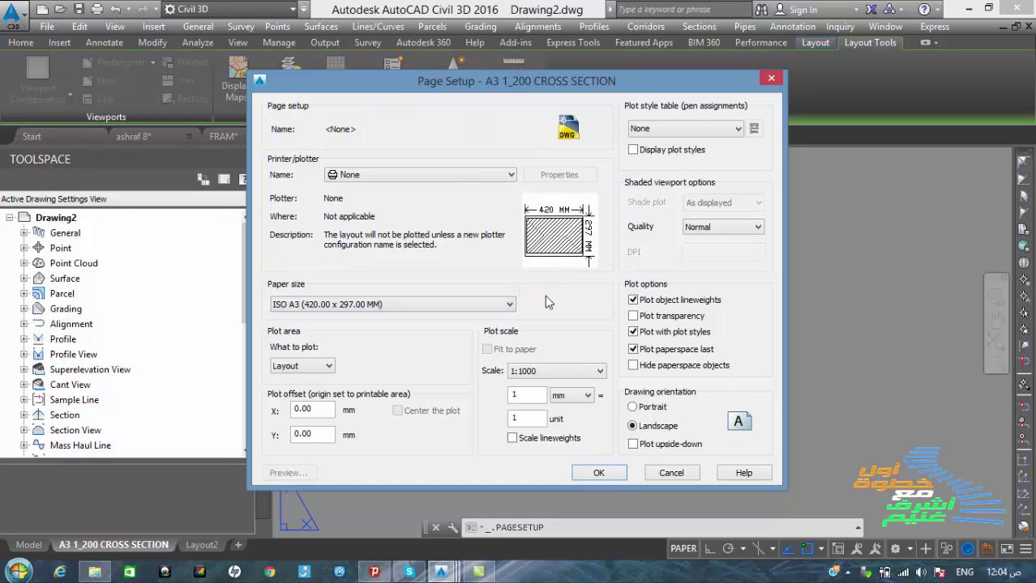
{"action": "left_click", "coordinate": [595, 473]}
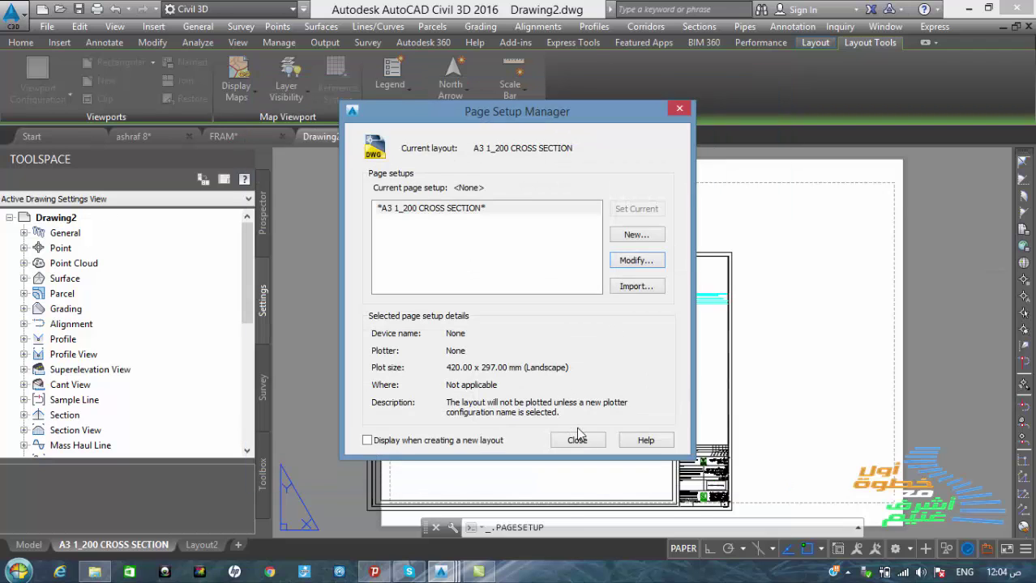
{"action": "left_click", "coordinate": [576, 441]}
Step: Move the whole title frame with its contents so its lower-left corner sits just inside the A3 sheet's lower-left corner
{"action": "scroll", "coordinate": [545, 247], "scroll_direction": "down", "scroll_amount": 4}
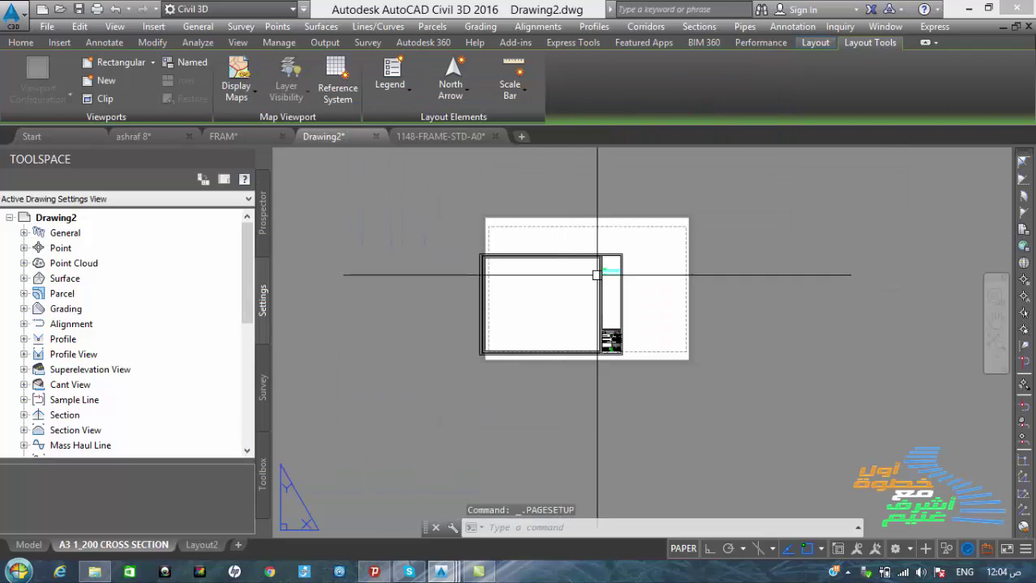
{"action": "scroll", "coordinate": [621, 261], "scroll_direction": "up", "scroll_amount": 2}
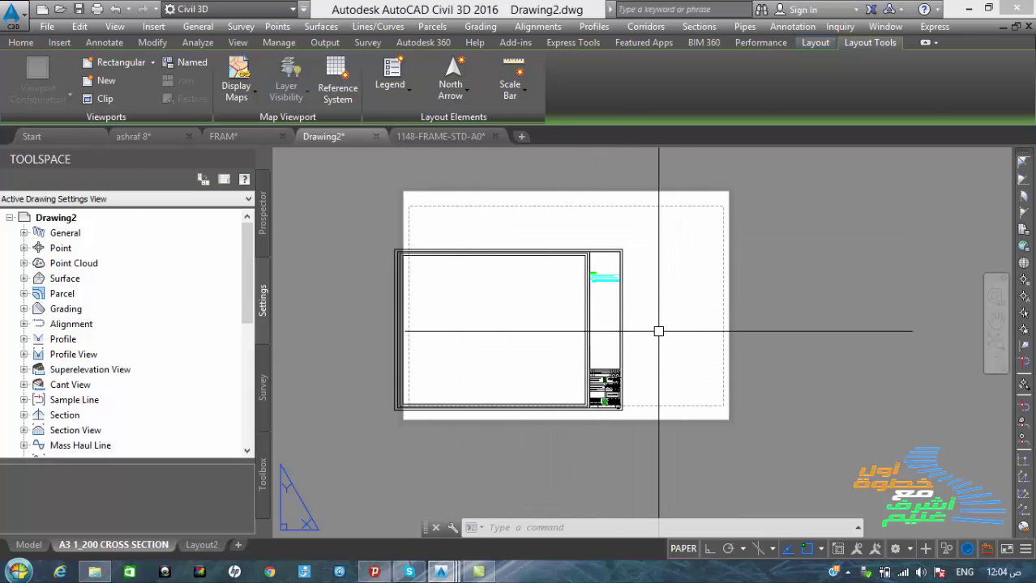
{"action": "key", "text": "Return"}
{"action": "left_click", "coordinate": [347, 440]}
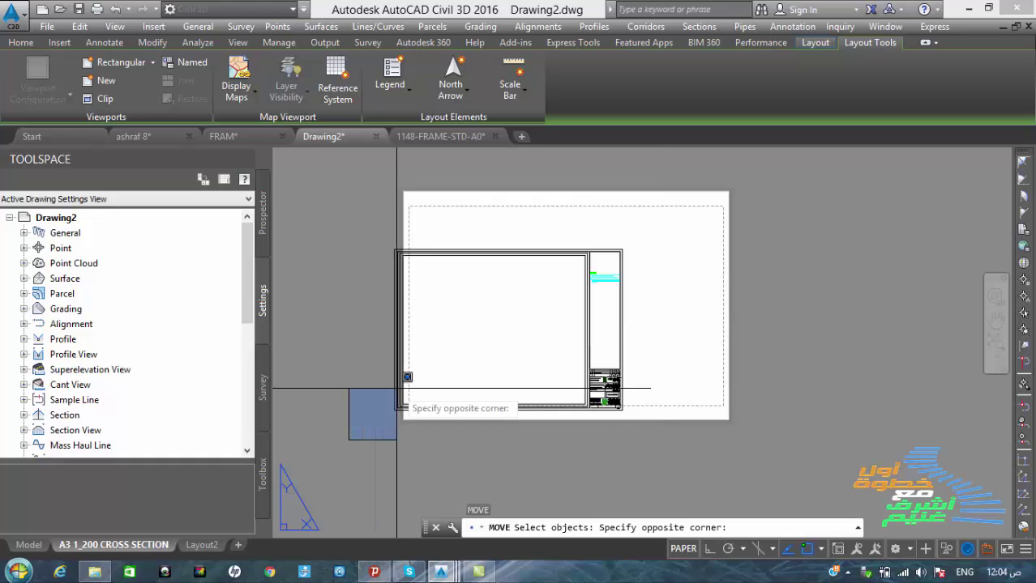
{"action": "left_click", "coordinate": [663, 234]}
{"action": "key", "text": "Return"}
{"action": "scroll", "coordinate": [393, 416], "scroll_direction": "up", "scroll_amount": 6}
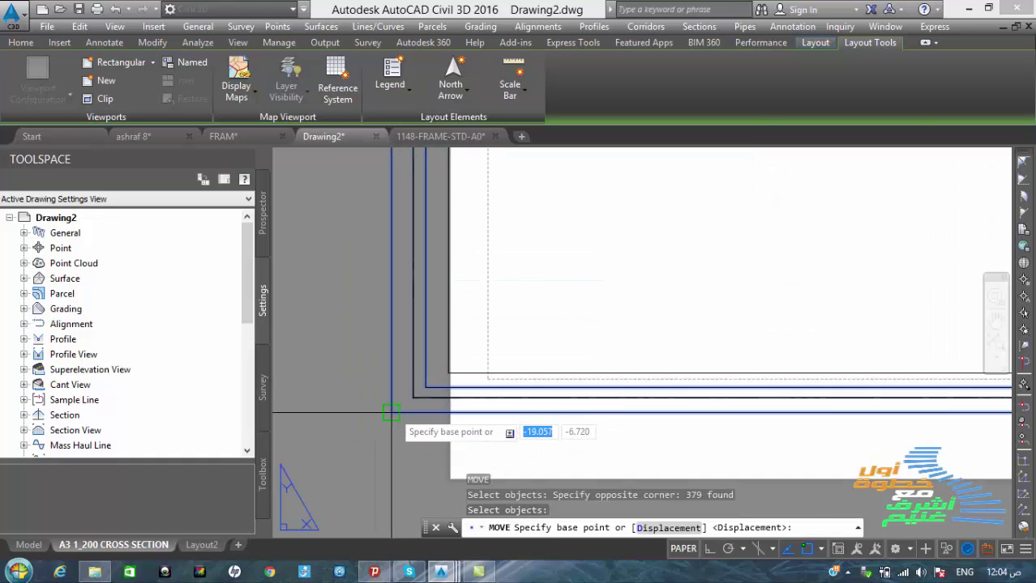
{"action": "left_click", "coordinate": [421, 387]}
{"action": "scroll", "coordinate": [487, 397], "scroll_direction": "down", "scroll_amount": 5}
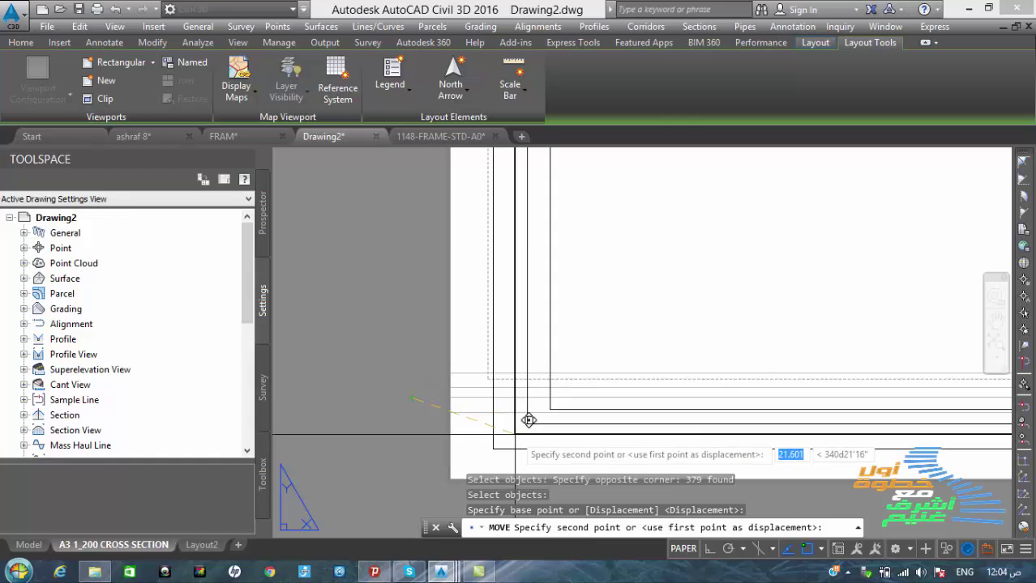
{"action": "scroll", "coordinate": [498, 361], "scroll_direction": "up", "scroll_amount": 5}
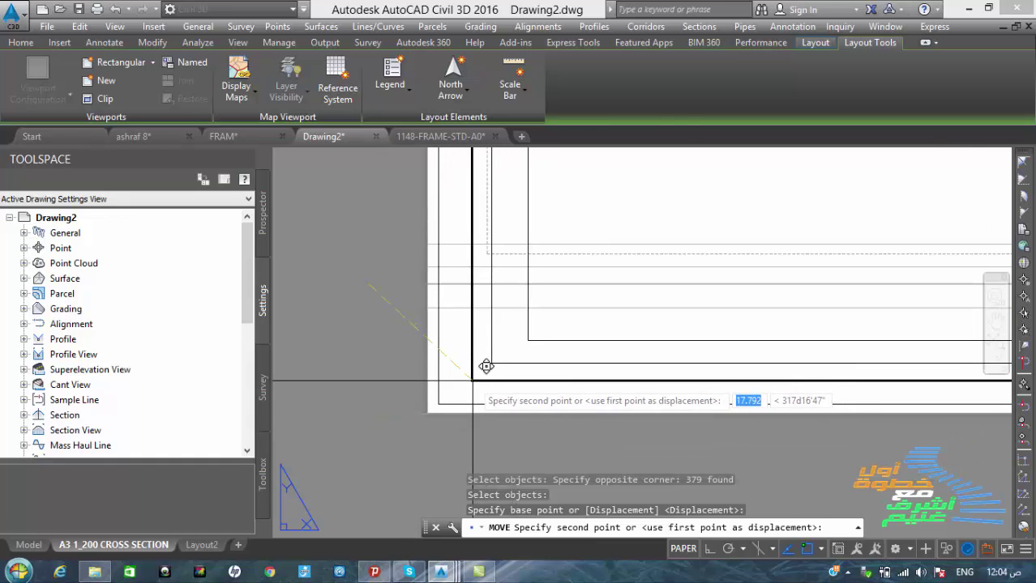
{"action": "left_click", "coordinate": [467, 384]}
Step: Scale the whole frame from its lower-left corner, using its left edge as reference length and the sheet's upper edge for the new length
{"action": "scroll", "coordinate": [465, 404], "scroll_direction": "down", "scroll_amount": 6}
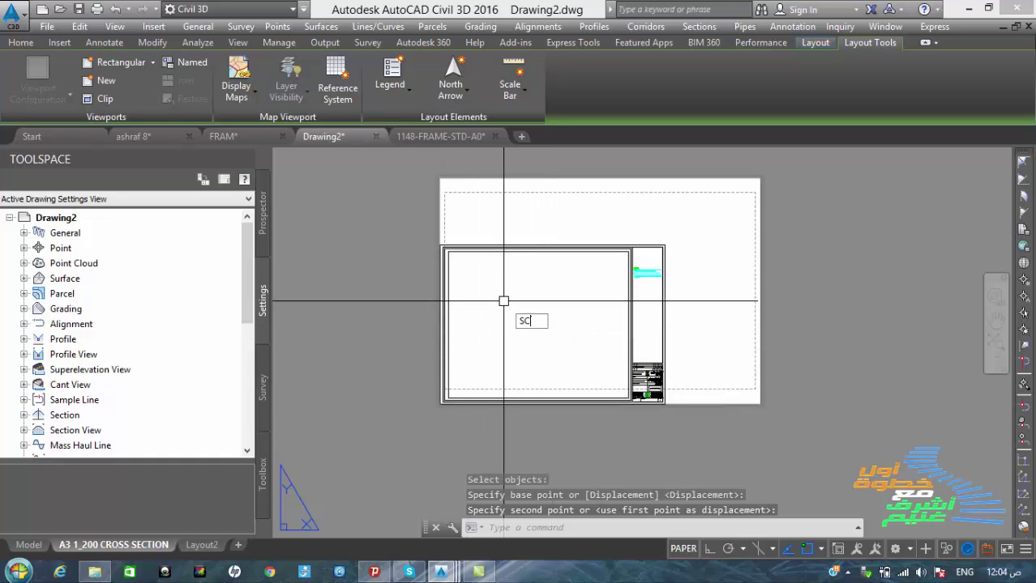
{"action": "type", "text": "sc"}
{"action": "key", "text": "Return"}
{"action": "left_click", "coordinate": [405, 423]}
{"action": "left_click", "coordinate": [691, 166]}
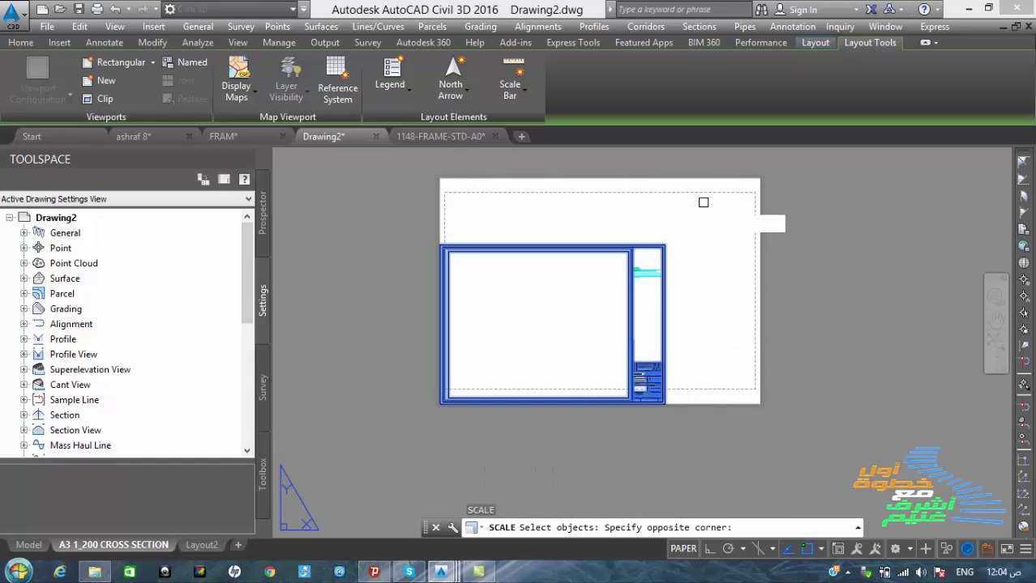
{"action": "key", "text": "Return"}
{"action": "scroll", "coordinate": [445, 401], "scroll_direction": "up", "scroll_amount": 8}
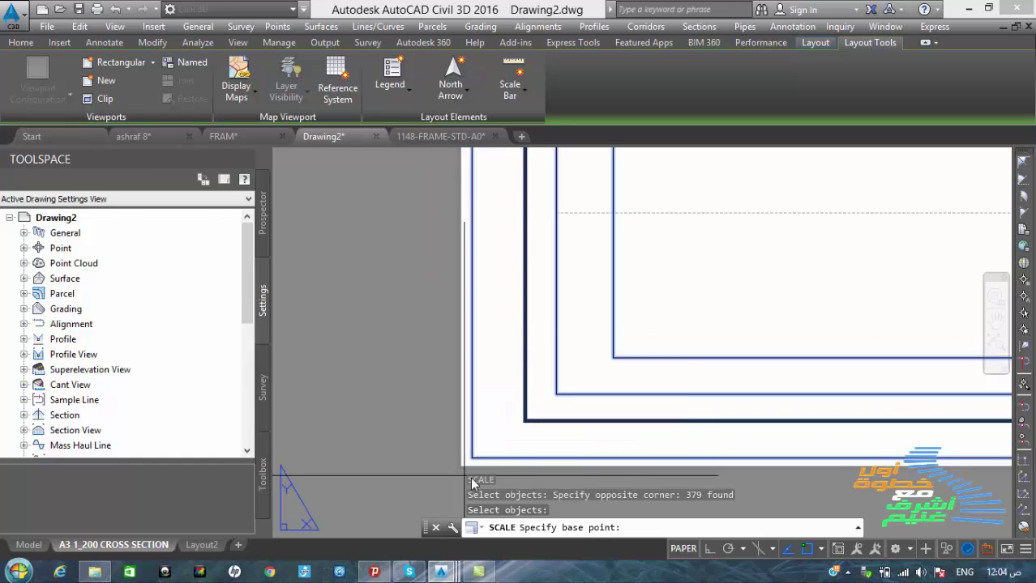
{"action": "left_click", "coordinate": [470, 459]}
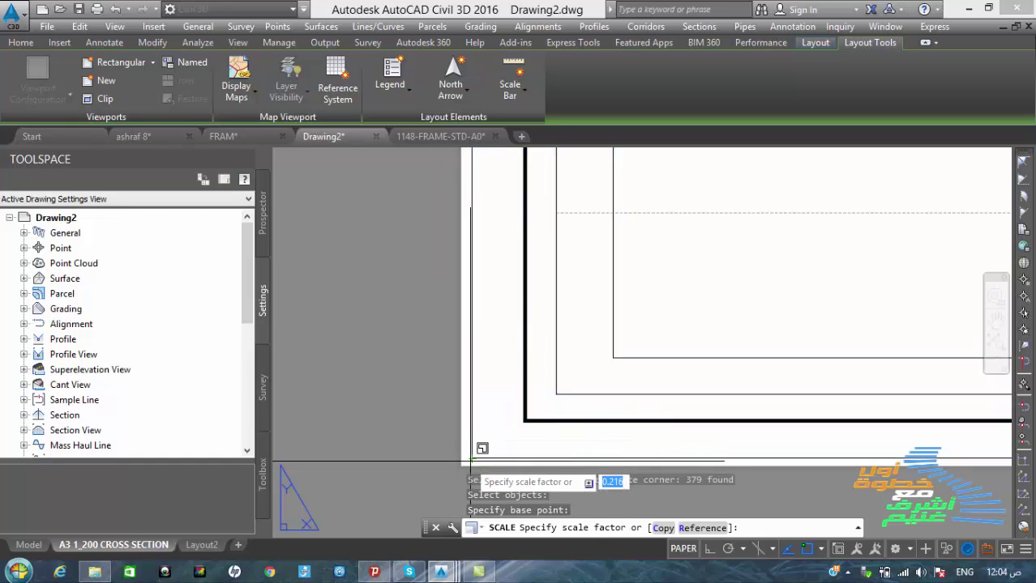
{"action": "type", "text": "r"}
{"action": "key", "text": "Return"}
{"action": "scroll", "coordinate": [497, 455], "scroll_direction": "down", "scroll_amount": 4}
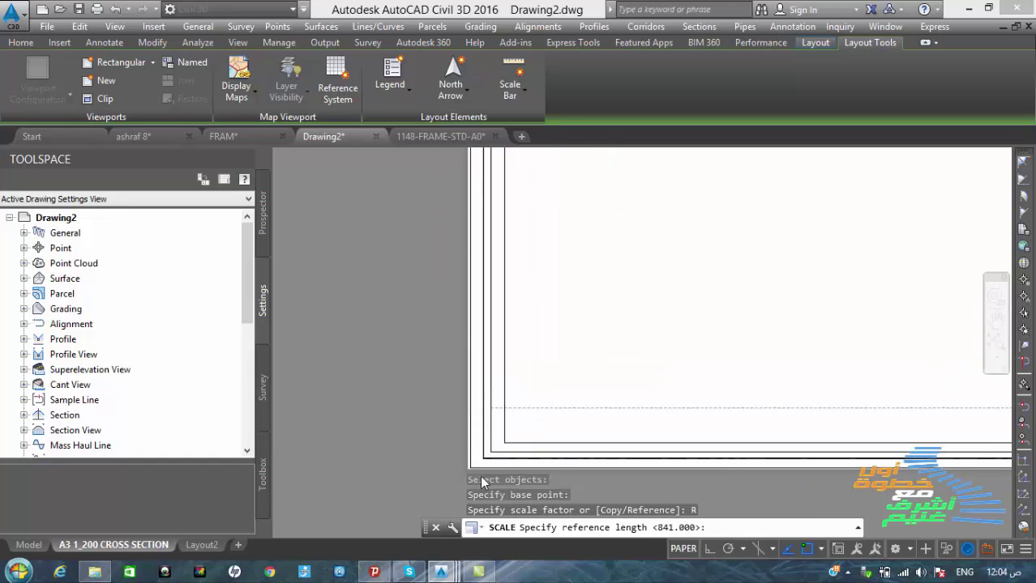
{"action": "scroll", "coordinate": [497, 455], "scroll_direction": "up", "scroll_amount": 5}
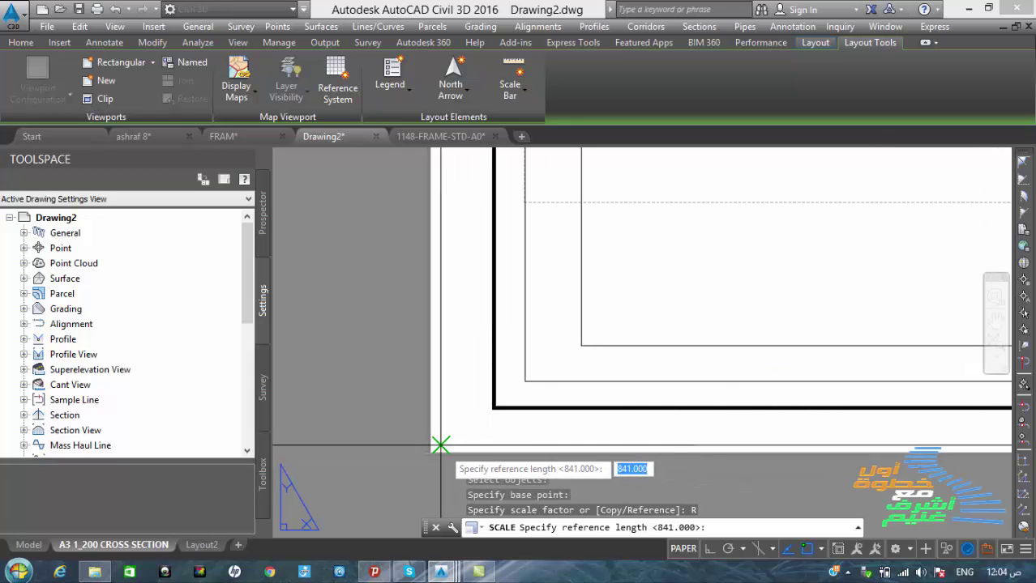
{"action": "left_click", "coordinate": [440, 445]}
{"action": "scroll", "coordinate": [474, 466], "scroll_direction": "down", "scroll_amount": 4}
{"action": "scroll", "coordinate": [473, 307], "scroll_direction": "up", "scroll_amount": 5}
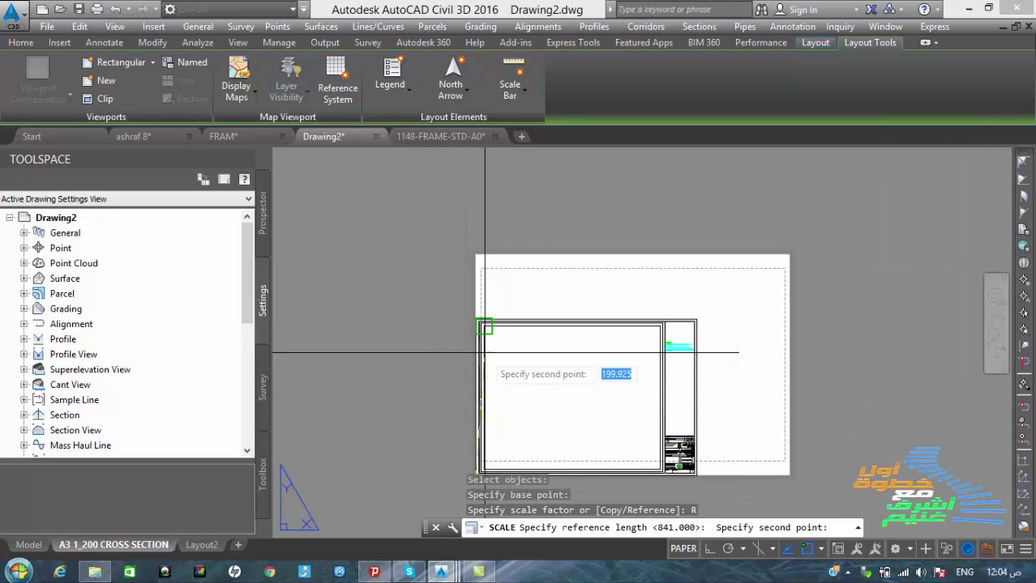
{"action": "scroll", "coordinate": [472, 307], "scroll_direction": "up", "scroll_amount": 2}
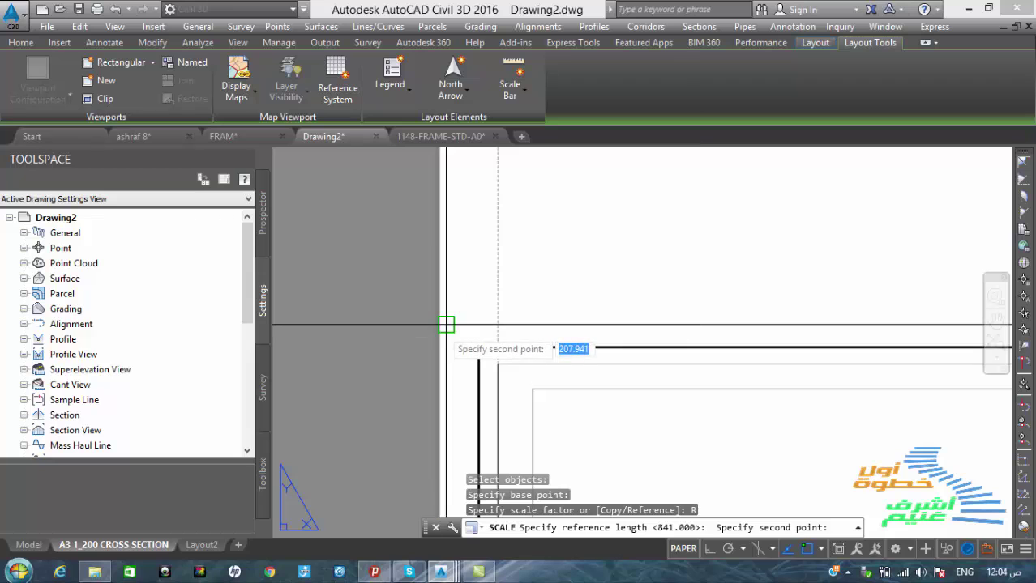
{"action": "left_click", "coordinate": [448, 327]}
{"action": "scroll", "coordinate": [454, 203], "scroll_direction": "down", "scroll_amount": 2}
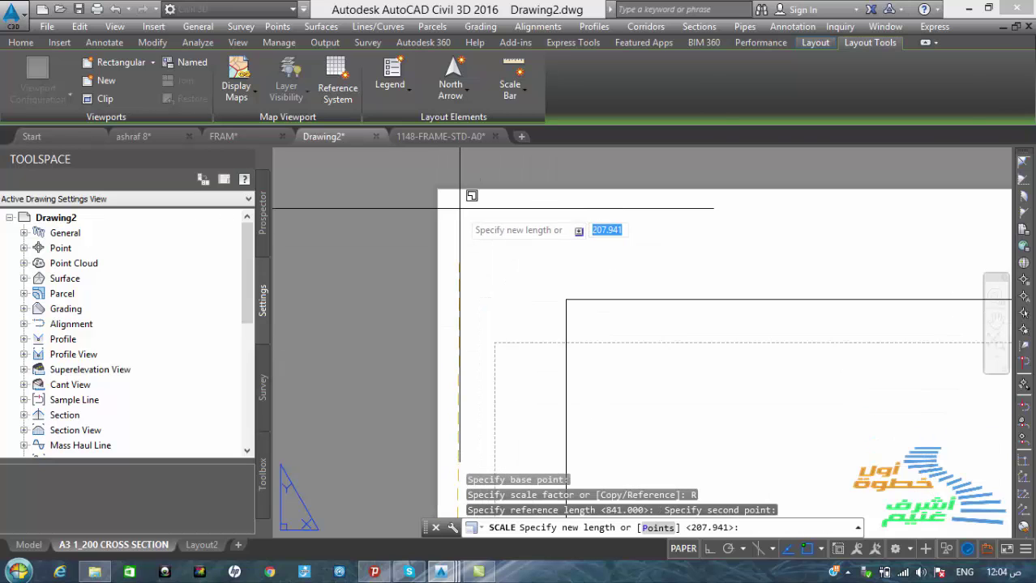
{"action": "key", "text": "Return"}
{"action": "scroll", "coordinate": [407, 247], "scroll_direction": "up", "scroll_amount": 3}
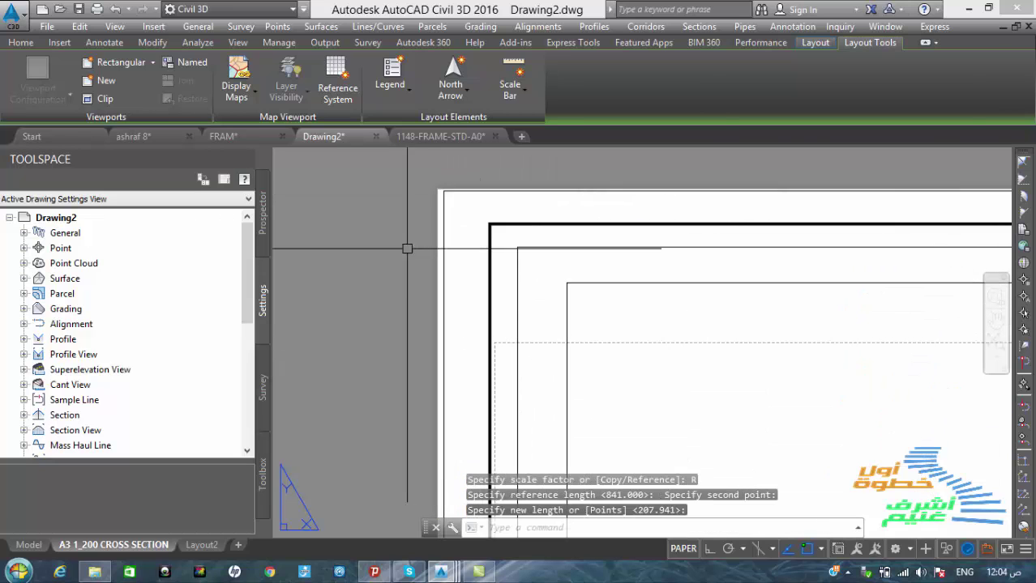
{"action": "scroll", "coordinate": [389, 245], "scroll_direction": "down", "scroll_amount": 2}
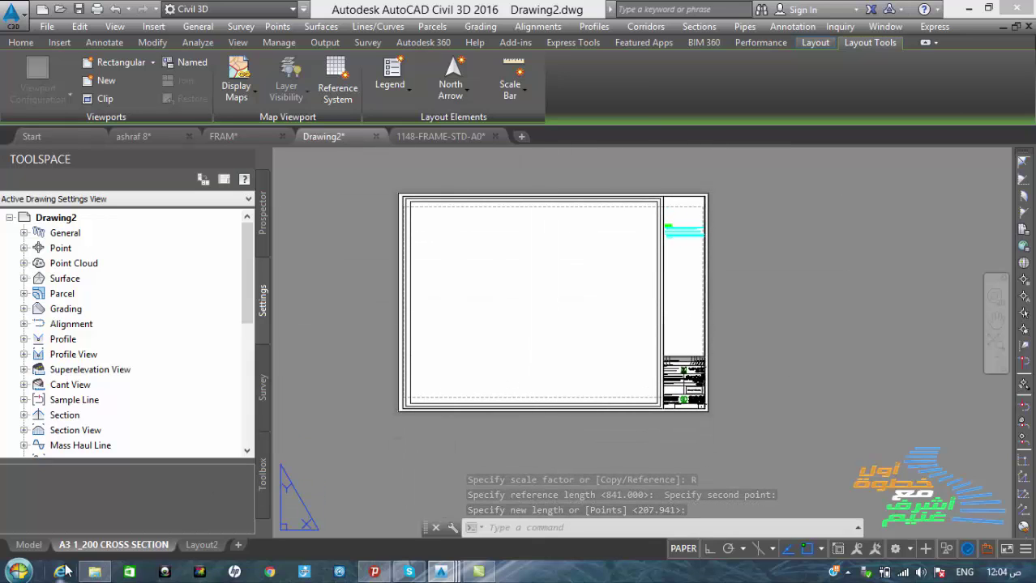
Step: Examine the properties of the viewport inside the sheet frame, including its size, display lock and scale settings
{"action": "mouse_move", "coordinate": [101, 549]}
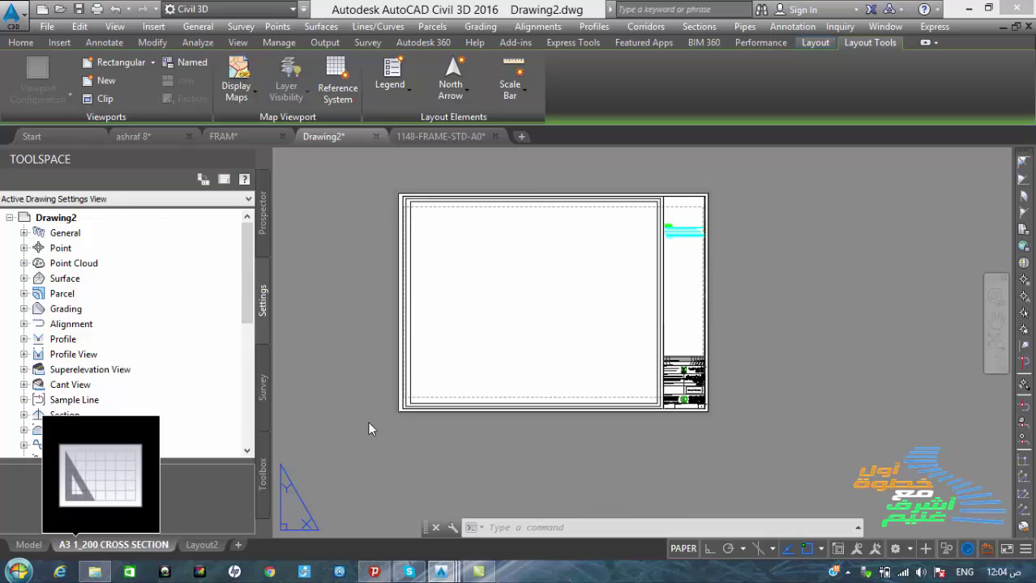
{"action": "scroll", "coordinate": [411, 300], "scroll_direction": "up", "scroll_amount": 5}
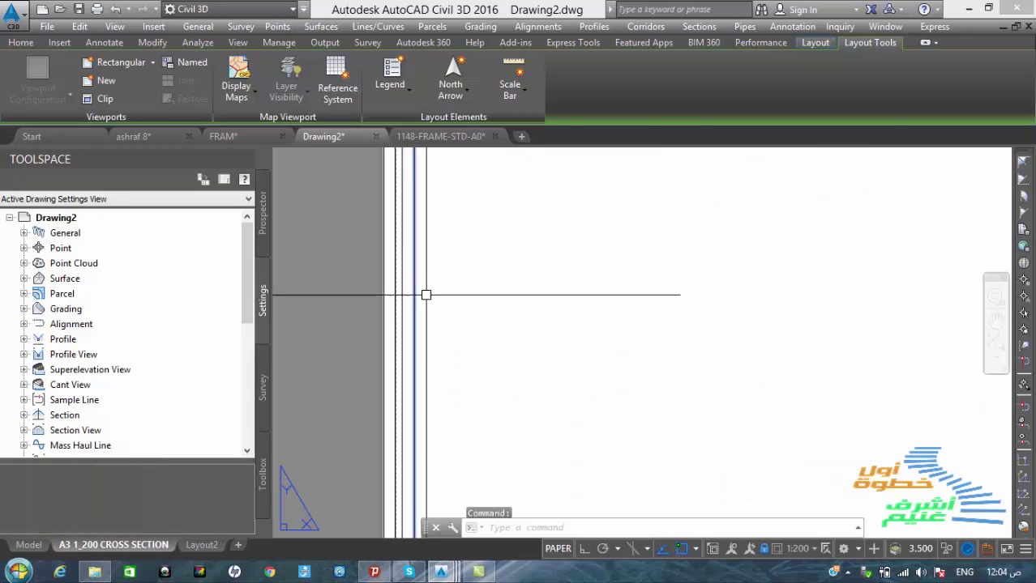
{"action": "right_click", "coordinate": [481, 302]}
{"action": "left_click", "coordinate": [527, 129]}
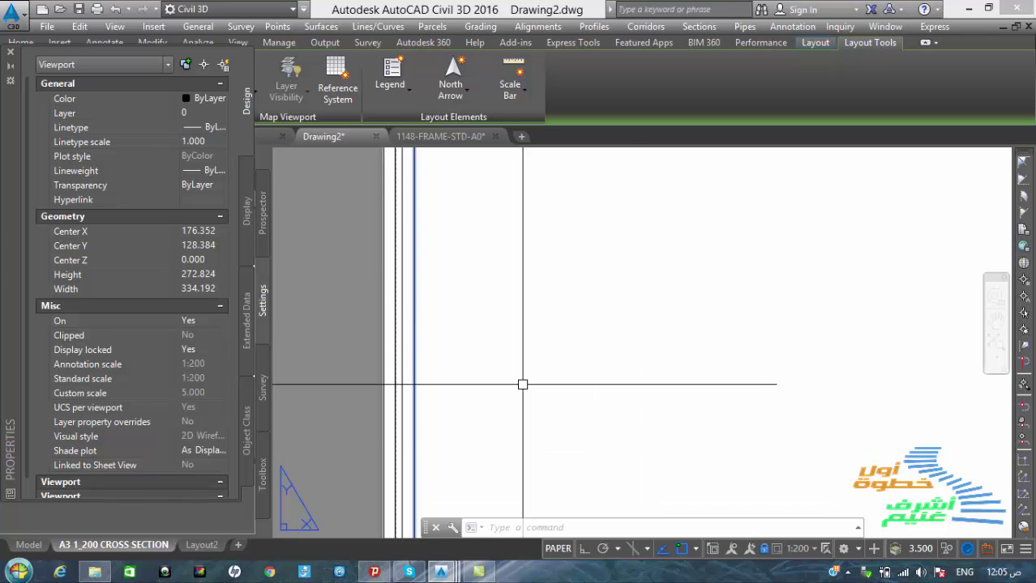
{"action": "scroll", "coordinate": [605, 358], "scroll_direction": "down", "scroll_amount": 6}
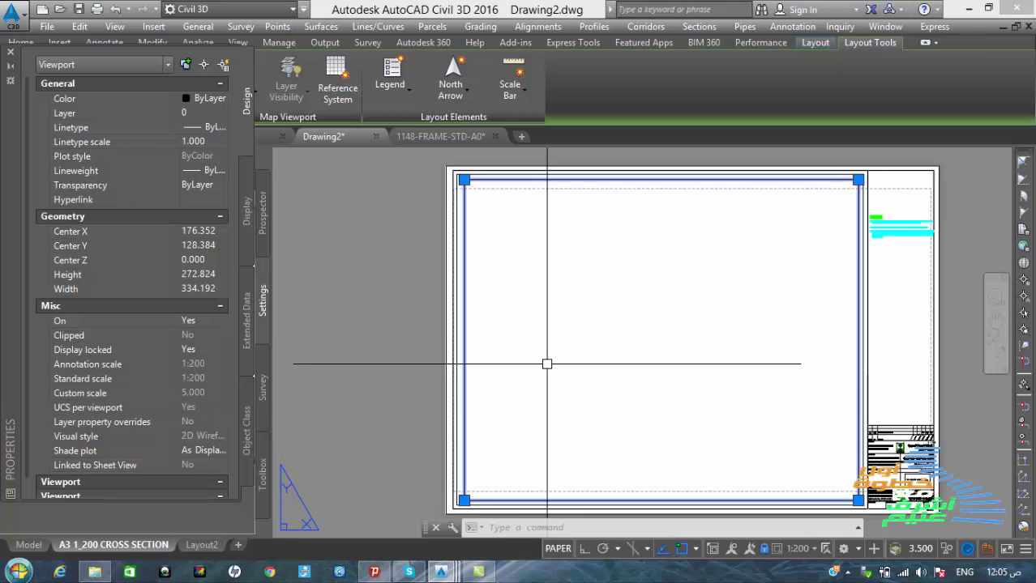
{"action": "scroll", "coordinate": [599, 366], "scroll_direction": "up", "scroll_amount": 2}
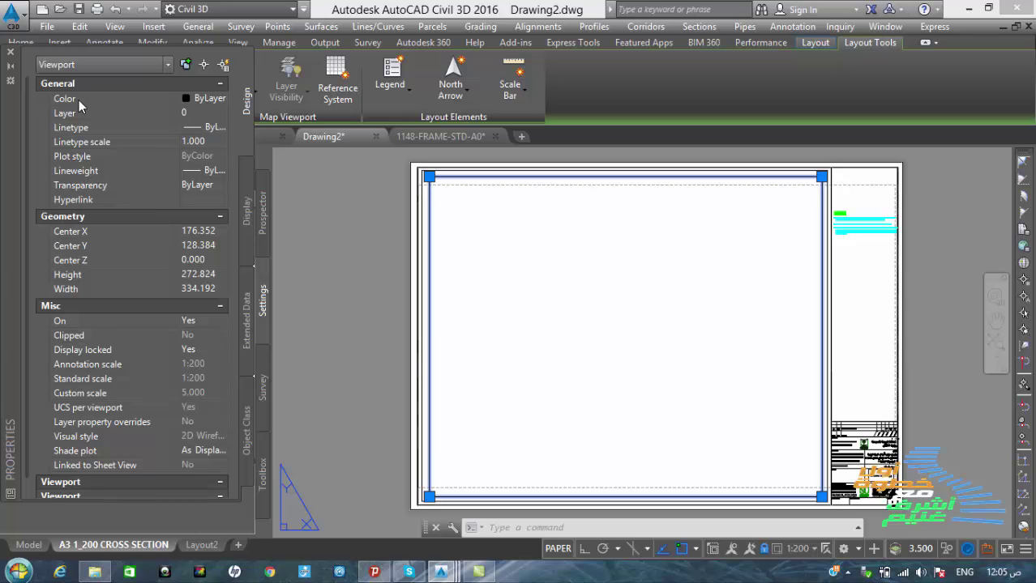
{"action": "left_click", "coordinate": [10, 52]}
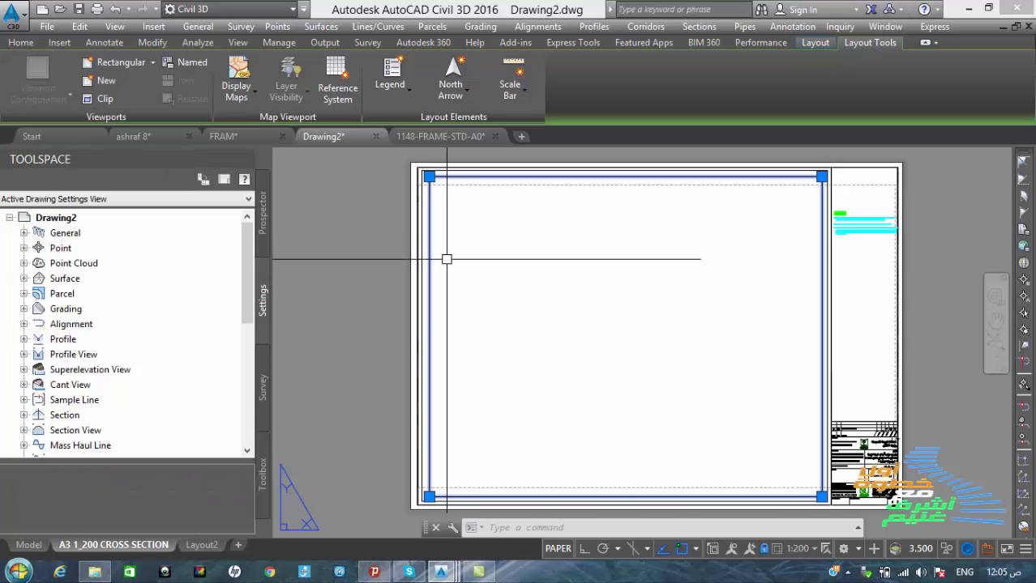
{"action": "key", "text": "Escape"}
{"action": "key", "text": "Escape"}
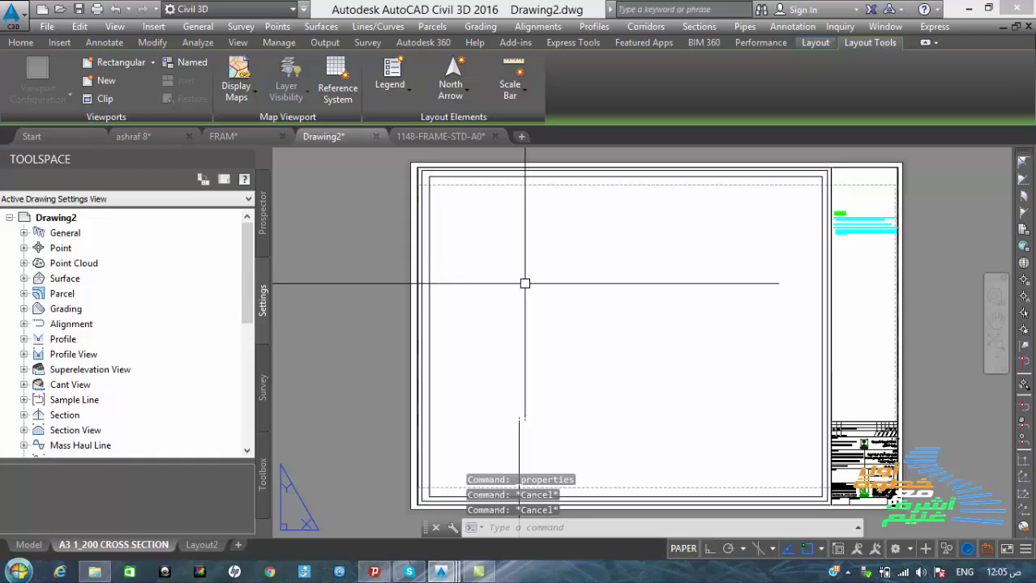
{"action": "scroll", "coordinate": [557, 284], "scroll_direction": "down", "scroll_amount": 2}
{"action": "scroll", "coordinate": [746, 370], "scroll_direction": "up", "scroll_amount": 5}
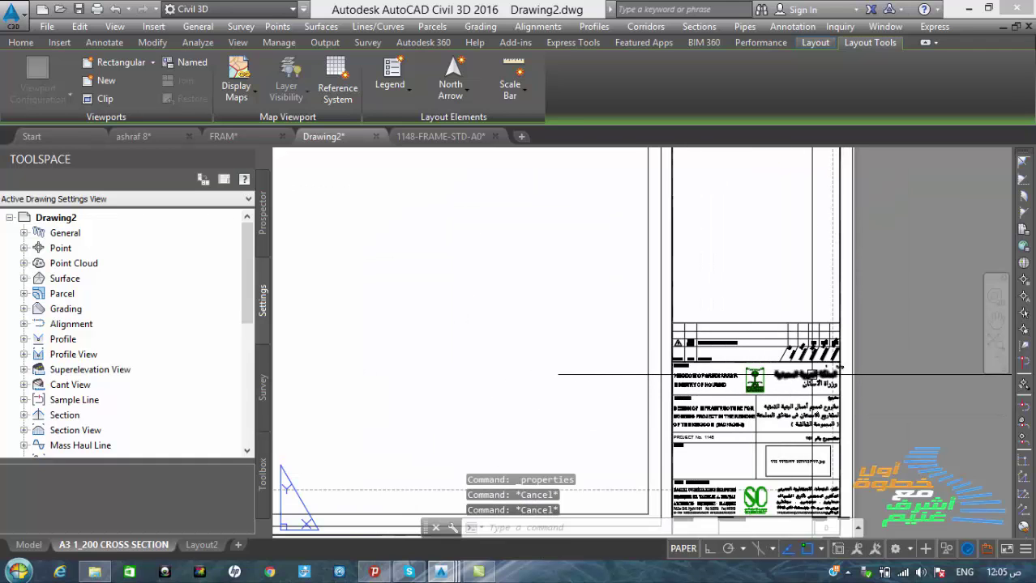
{"action": "scroll", "coordinate": [762, 421], "scroll_direction": "down", "scroll_amount": 4}
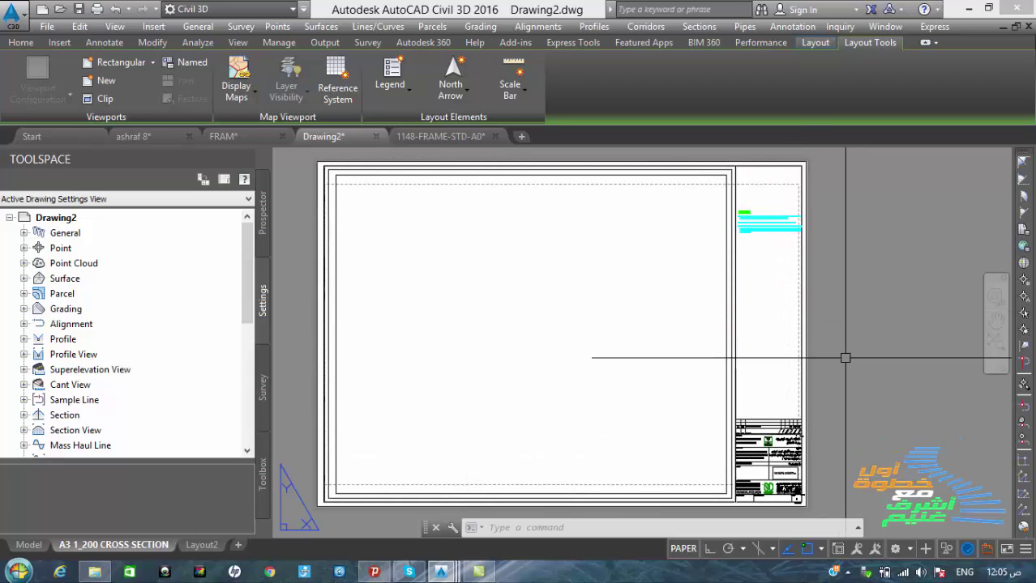
{"action": "scroll", "coordinate": [798, 302], "scroll_direction": "down", "scroll_amount": 2}
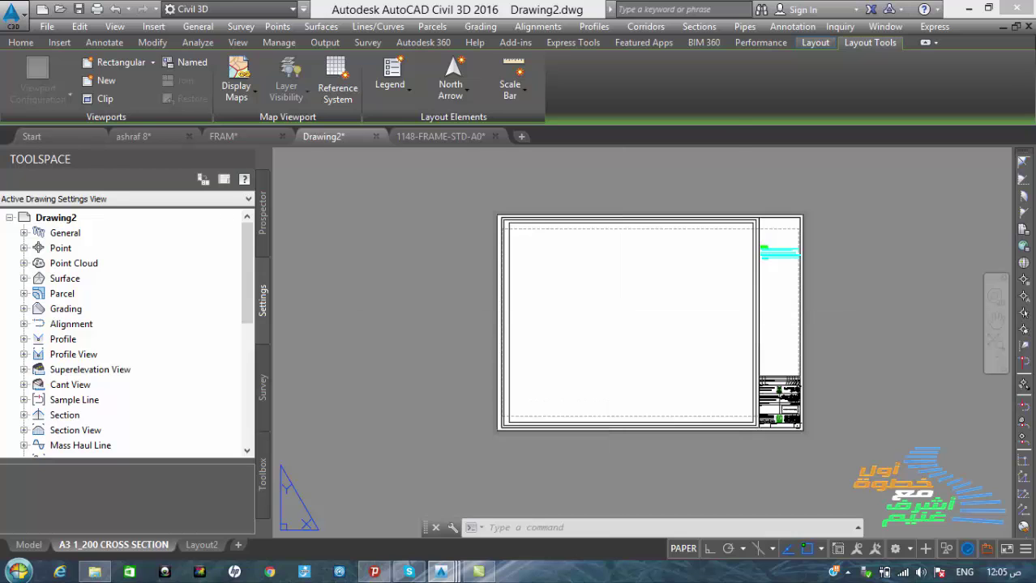
{"action": "type", "text": "b"}
{"action": "key", "text": "Return"}
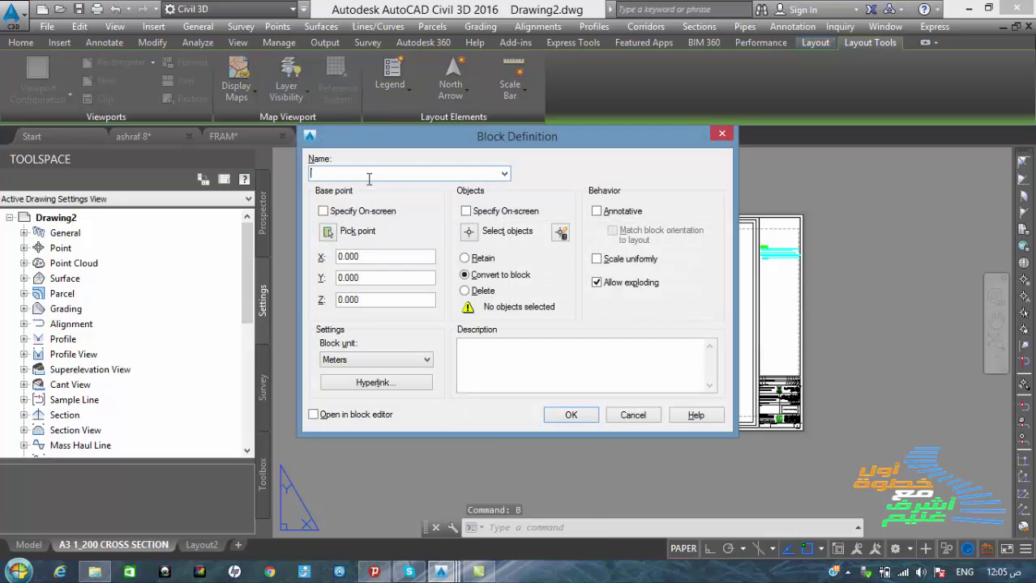
{"action": "left_click", "coordinate": [722, 135]}
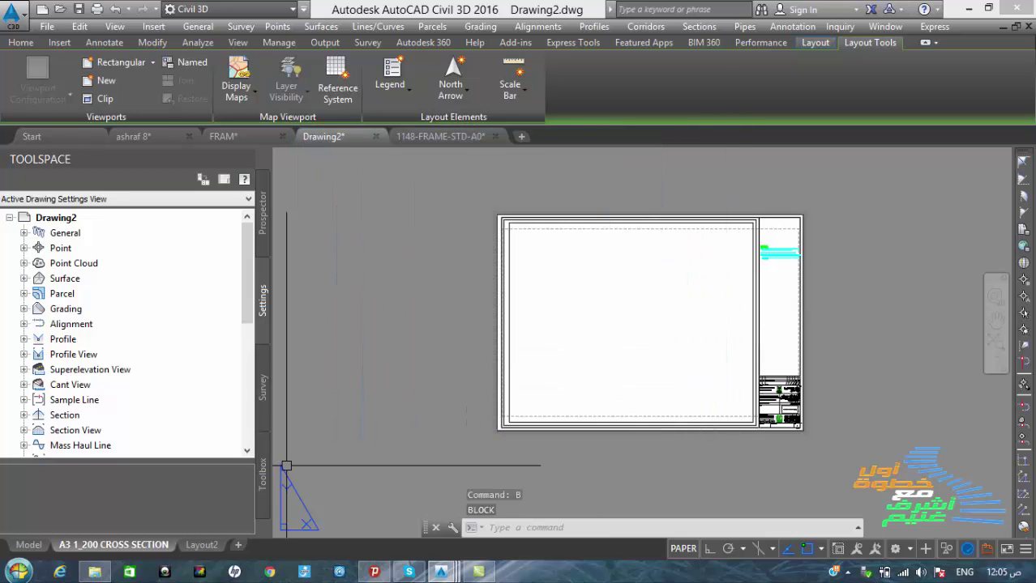
Step: Copy the current layout's name and start a block definition named A3 1_200 CROSS SECTION
{"action": "right_click", "coordinate": [126, 551]}
{"action": "left_click", "coordinate": [172, 339]}
{"action": "key", "text": "ctrl+c"}
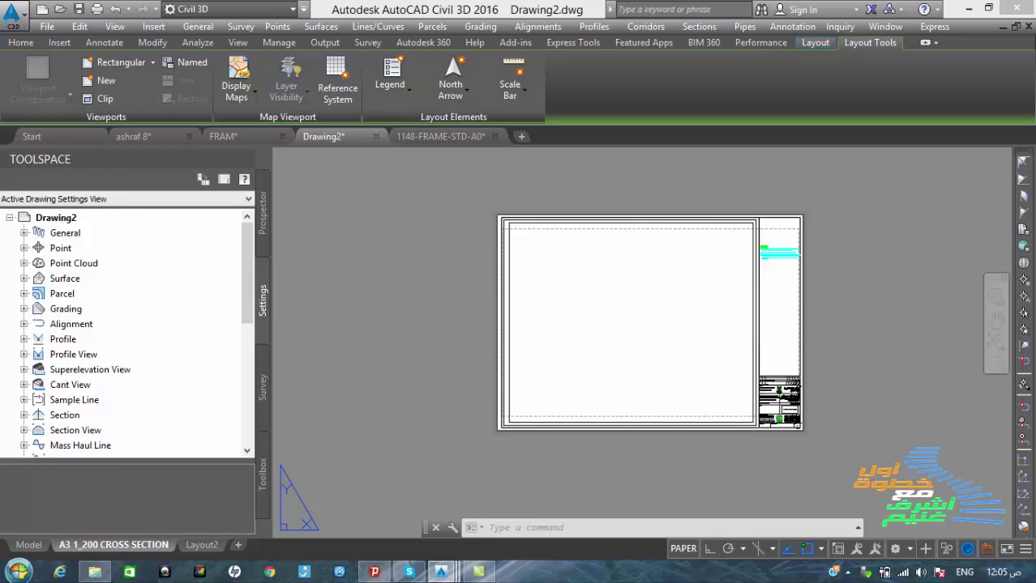
{"action": "left_click", "coordinate": [430, 209]}
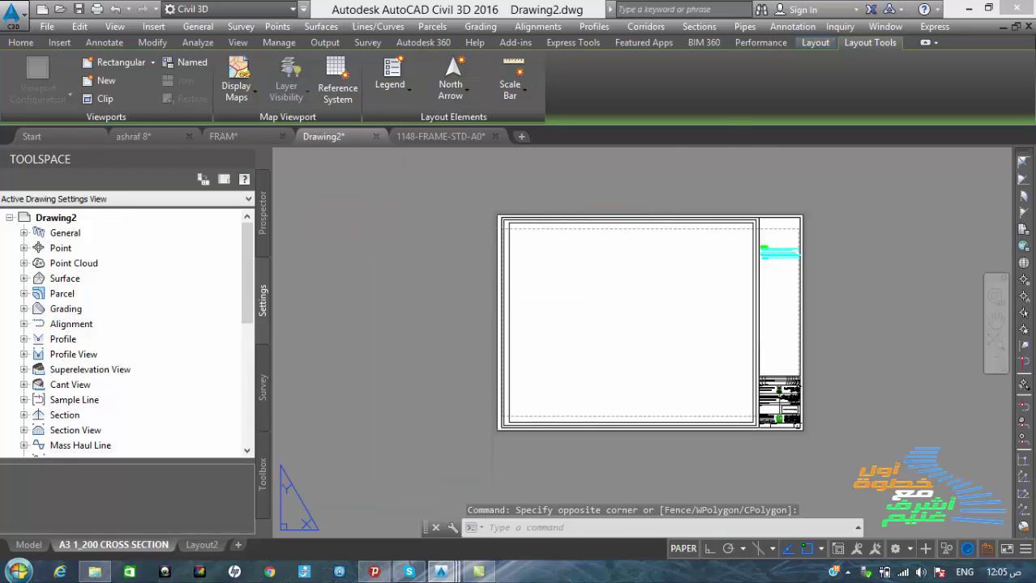
{"action": "type", "text": "B"}
{"action": "key", "text": "Return"}
{"action": "right_click", "coordinate": [372, 177]}
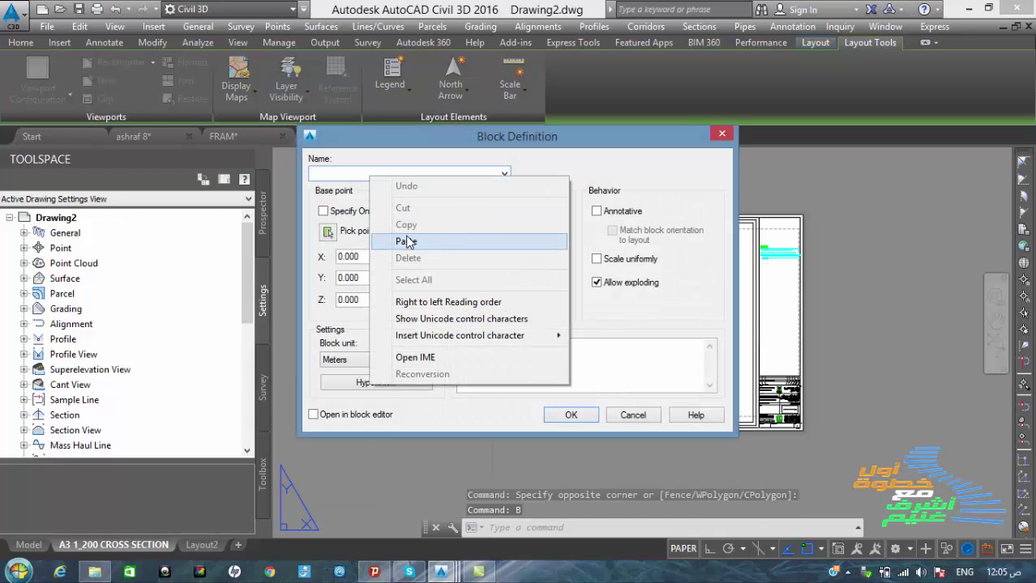
{"action": "left_click", "coordinate": [401, 239]}
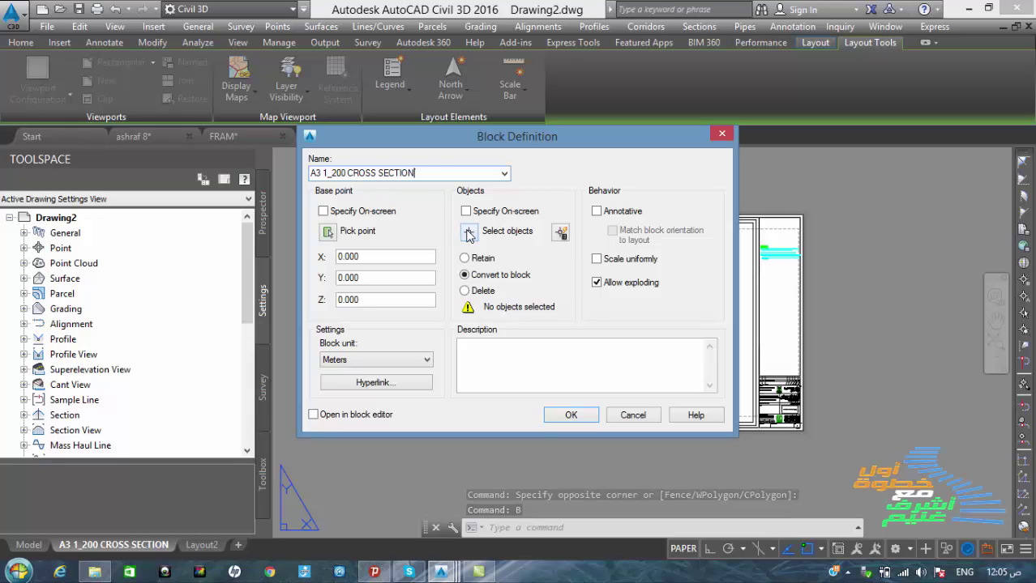
Step: Select the whole sheet frame and title block as the block's objects, leaving out the inner viewport rectangle
{"action": "left_click", "coordinate": [471, 235]}
{"action": "left_click", "coordinate": [459, 468]}
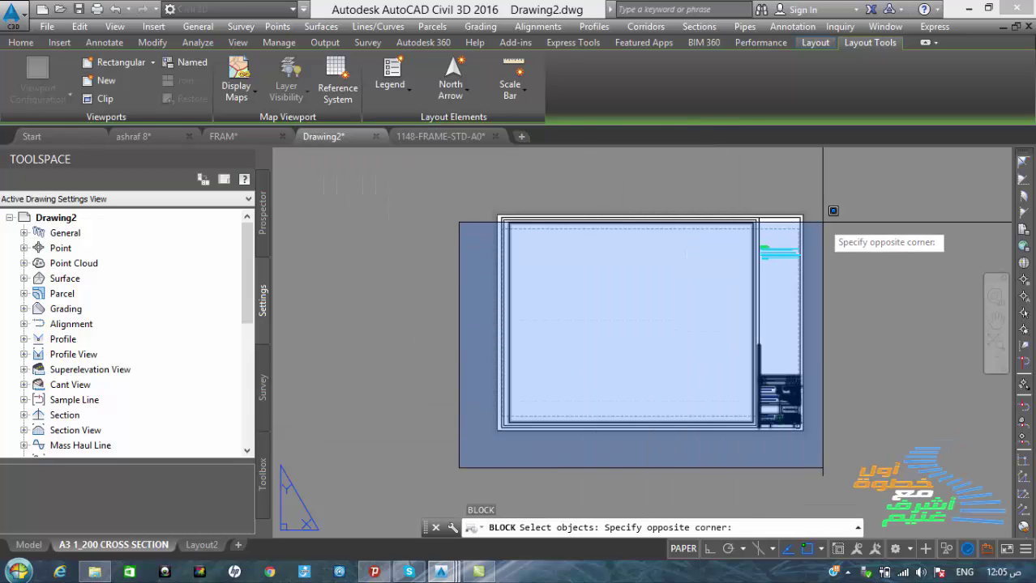
{"action": "left_click", "coordinate": [832, 211]}
{"action": "scroll", "coordinate": [523, 231], "scroll_direction": "up", "scroll_amount": 4}
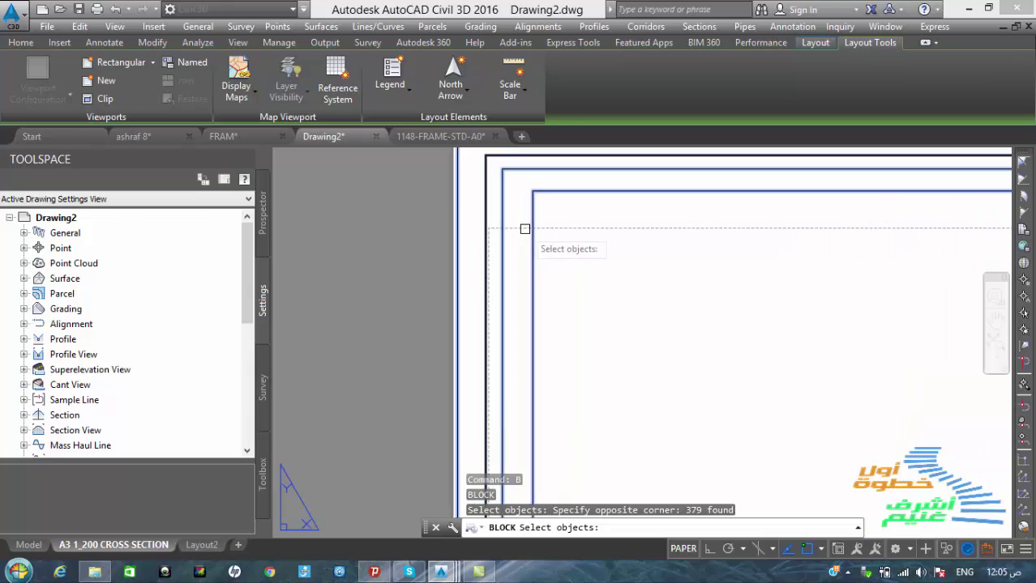
{"action": "left_click", "coordinate": [564, 288], "text": "shift"}
{"action": "left_click", "coordinate": [527, 255], "text": "shift"}
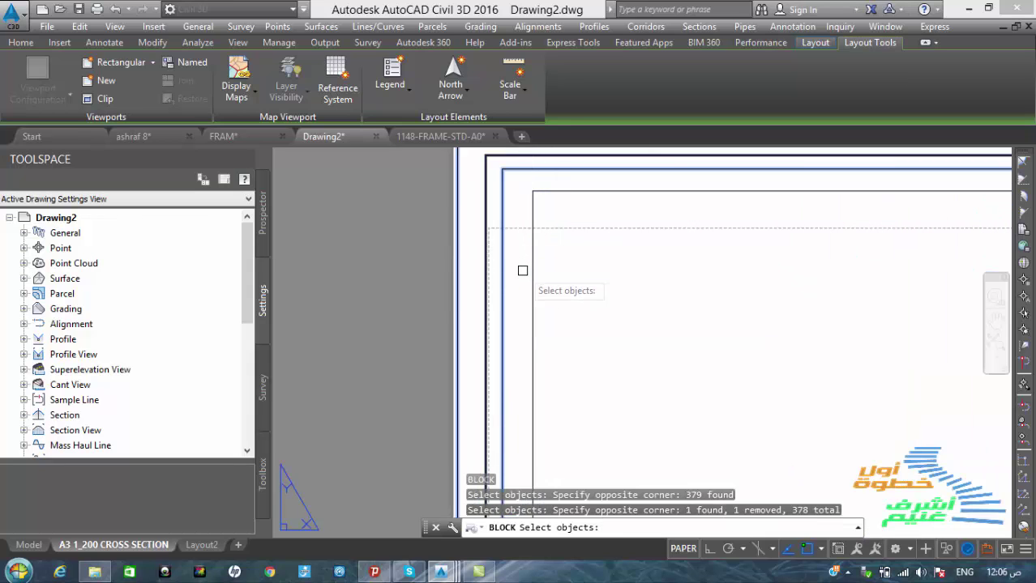
{"action": "scroll", "coordinate": [486, 262], "scroll_direction": "down", "scroll_amount": 3}
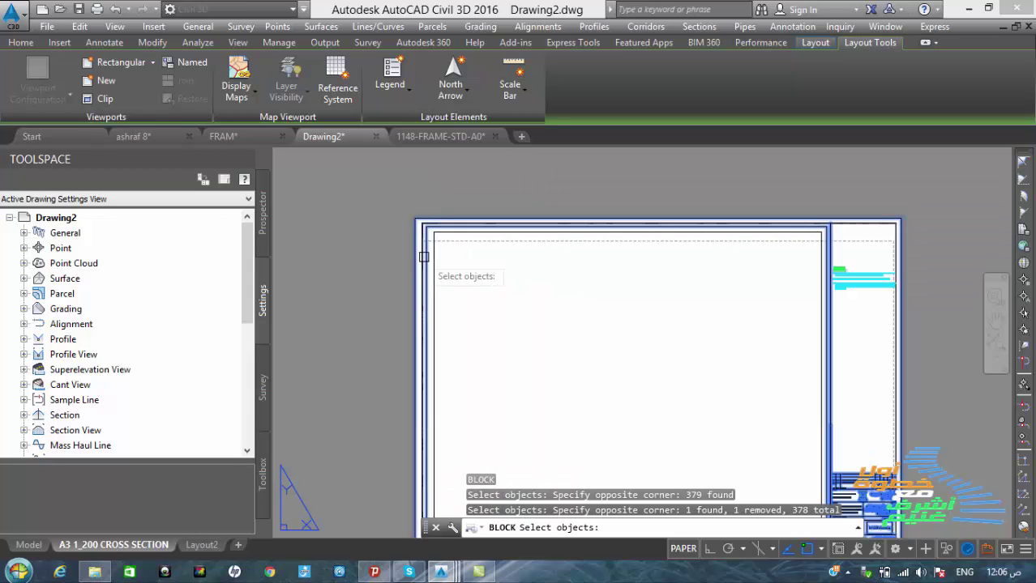
{"action": "scroll", "coordinate": [437, 258], "scroll_direction": "down", "scroll_amount": 2}
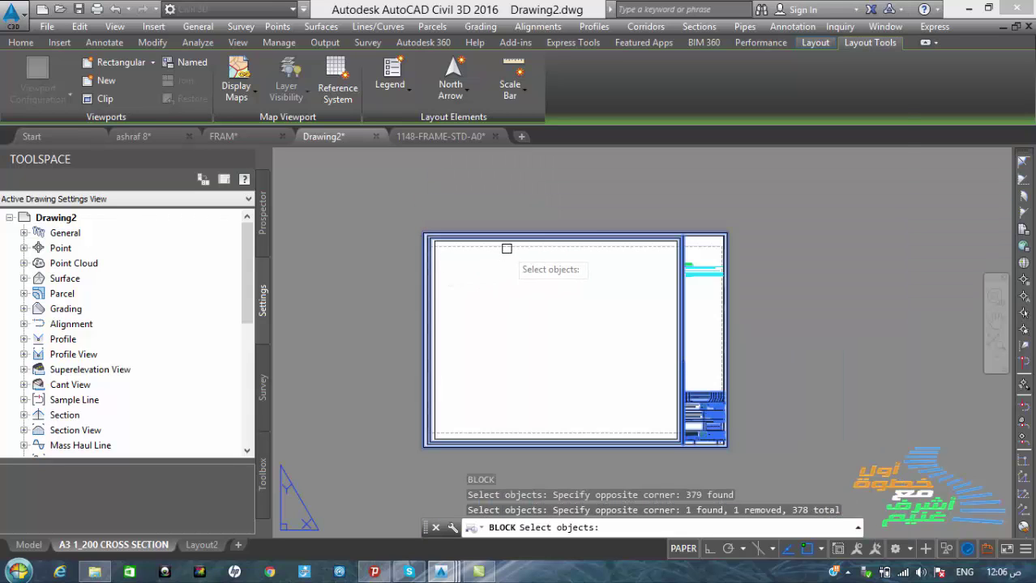
{"action": "key", "text": "Return"}
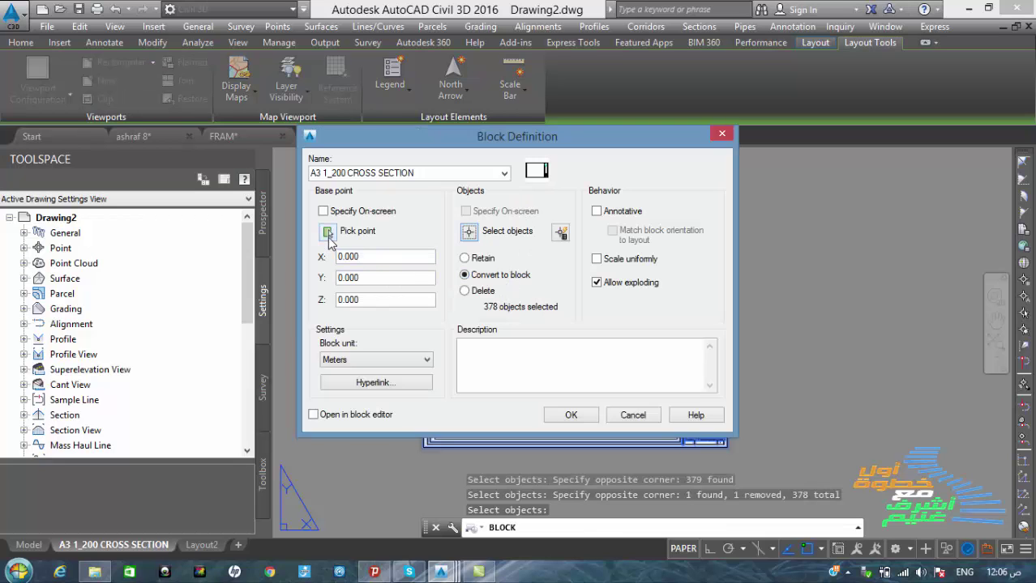
Step: Set the block's base point near the middle of the sheet, at about 187.34, 128.98, and create the block
{"action": "left_click", "coordinate": [328, 233]}
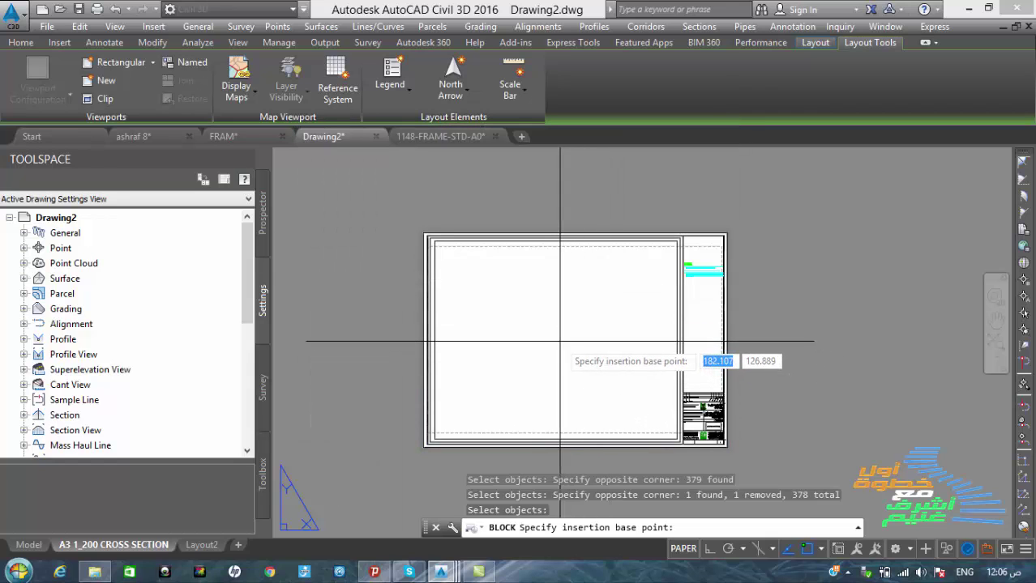
{"action": "left_click", "coordinate": [563, 342]}
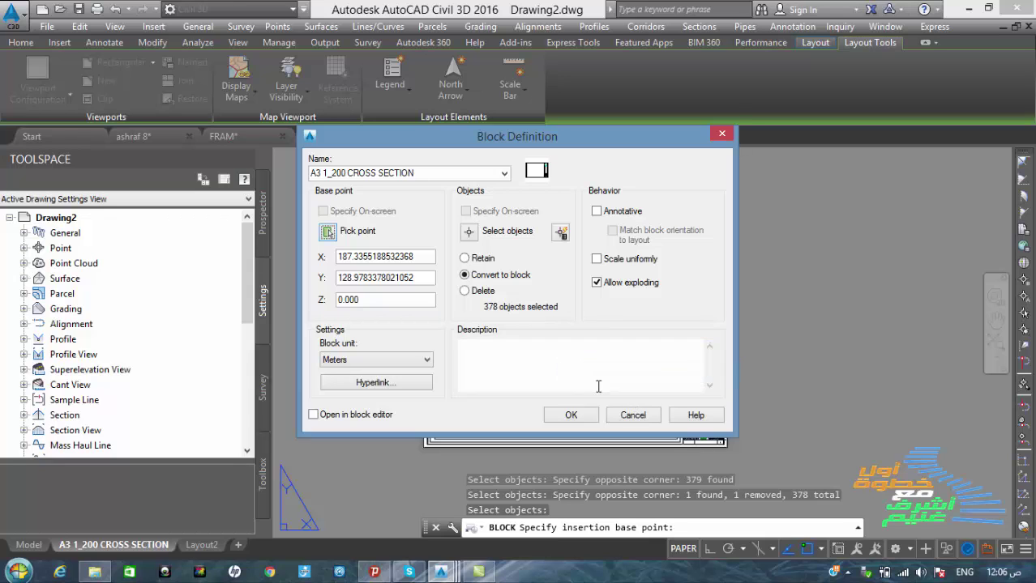
{"action": "left_click", "coordinate": [572, 416]}
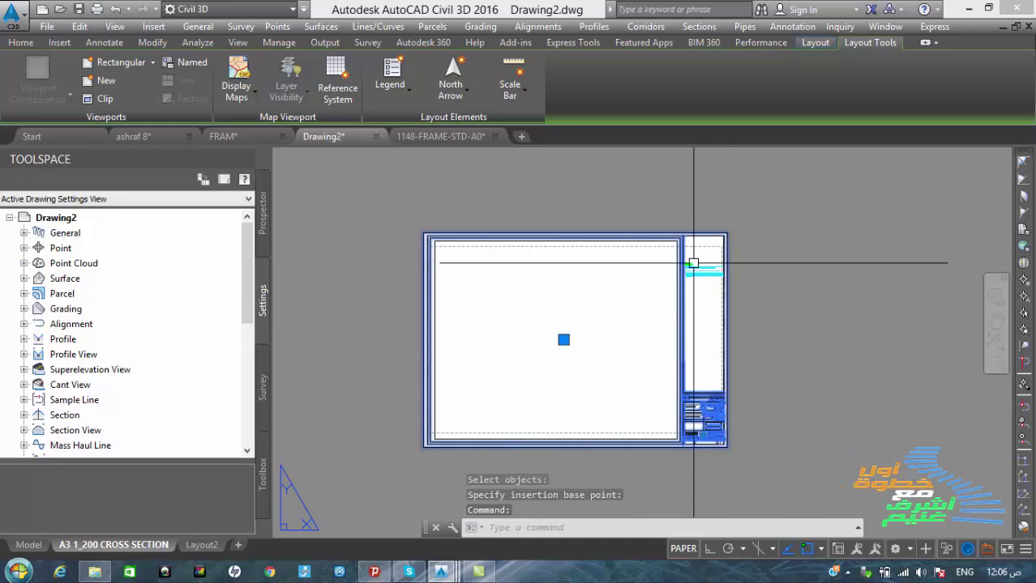
{"action": "scroll", "coordinate": [676, 264], "scroll_direction": "up", "scroll_amount": 4}
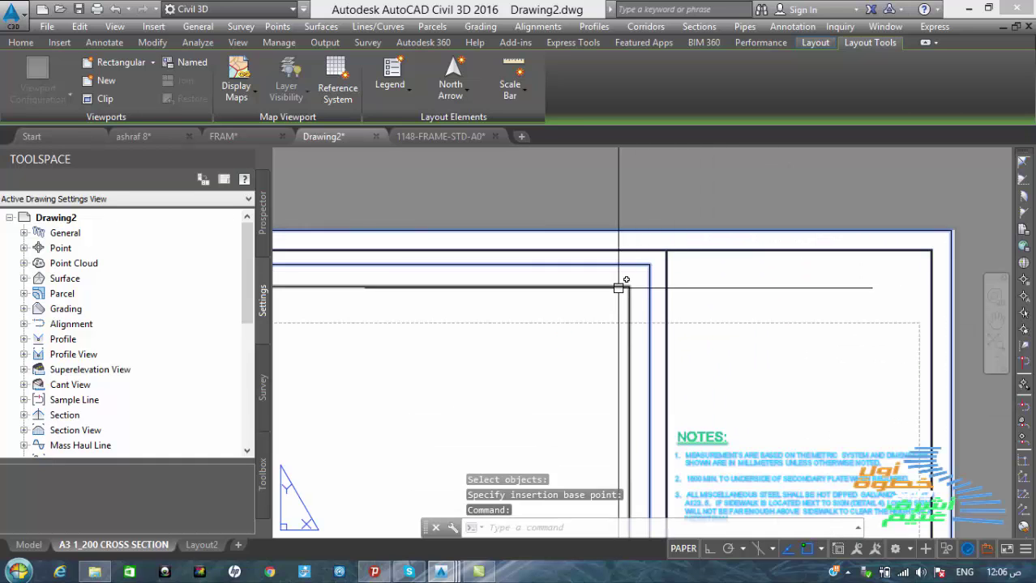
{"action": "scroll", "coordinate": [618, 288], "scroll_direction": "down", "scroll_amount": 4}
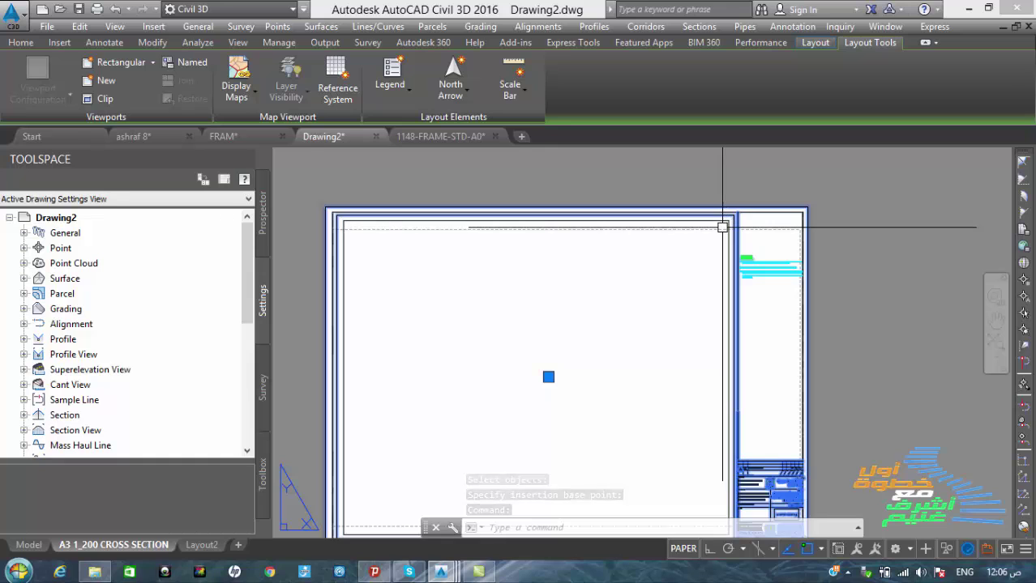
{"action": "key", "text": "Escape"}
{"action": "key", "text": "Escape"}
Step: Zoom the cross section layout to its extents
{"action": "scroll", "coordinate": [562, 236], "scroll_direction": "down", "scroll_amount": 2}
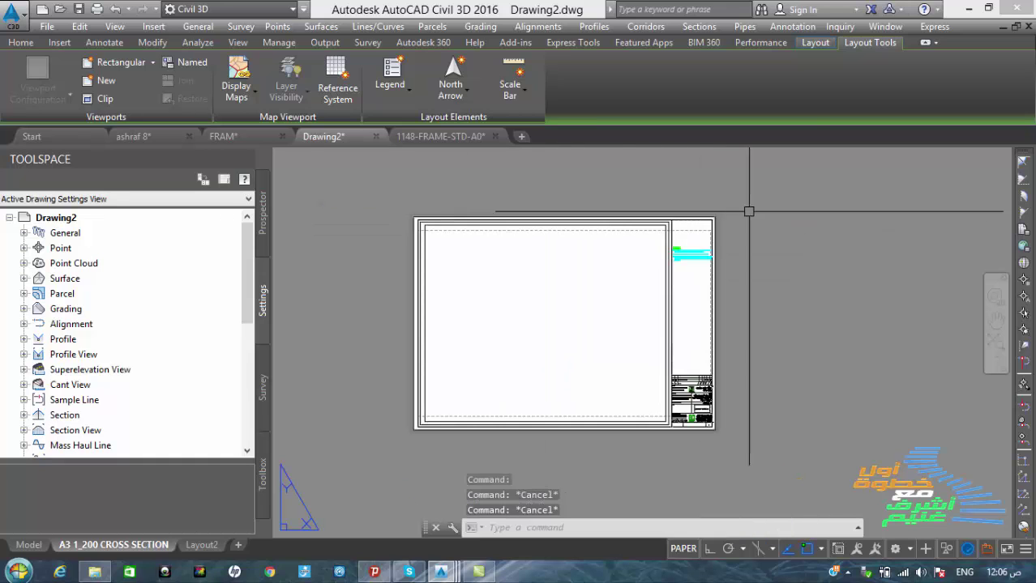
{"action": "middle_click_drag", "start_coordinate": [733, 342], "coordinate": [724, 338]}
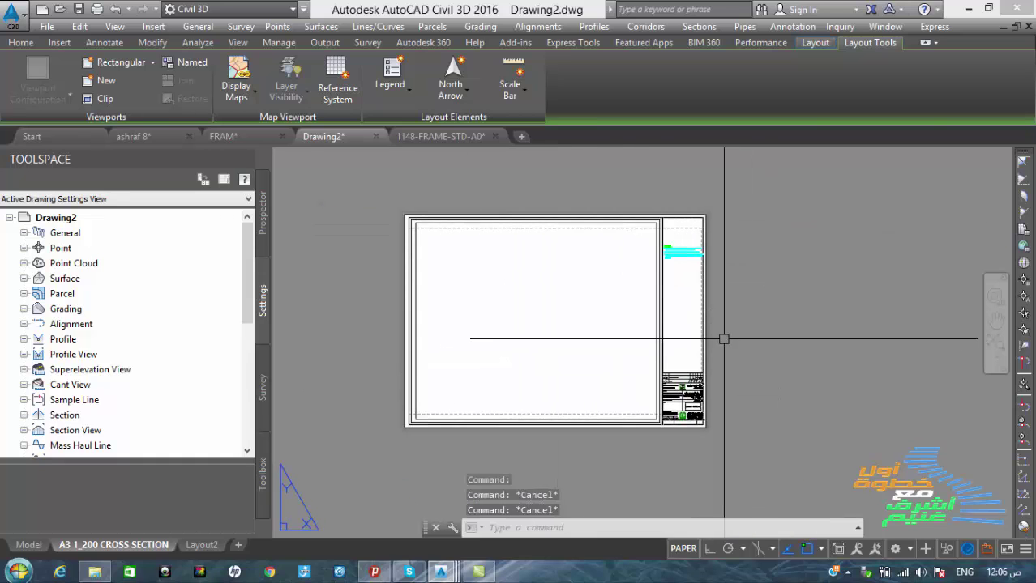
{"action": "type", "text": "z"}
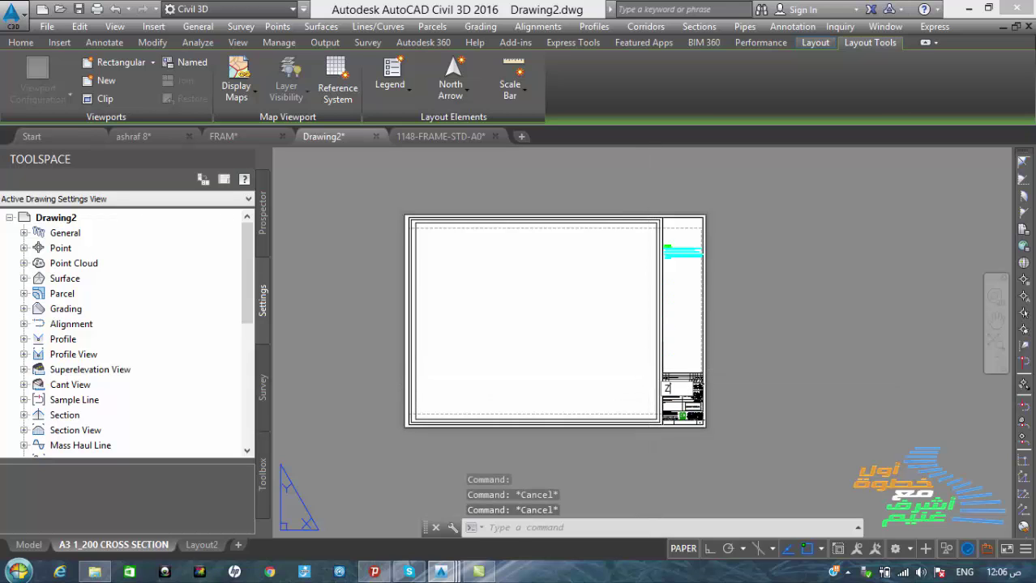
{"action": "key", "text": "Return"}
{"action": "type", "text": "e"}
{"action": "key", "text": "Return"}
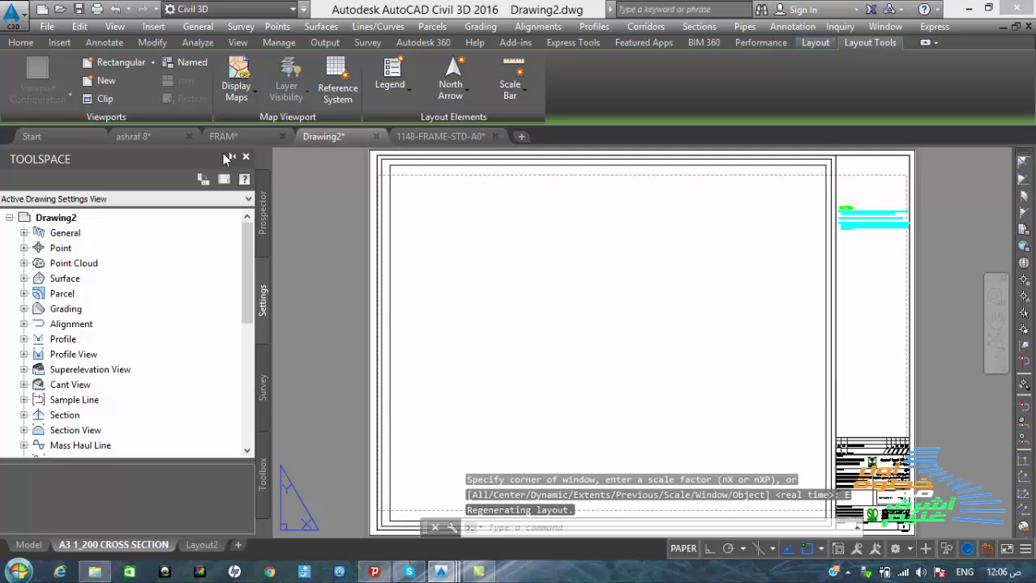
Step: Save the drawing as A3 1_200 CROSS SECTION in the cross section folder under دورات\سكاكا on drive F
{"action": "left_click", "coordinate": [13, 13]}
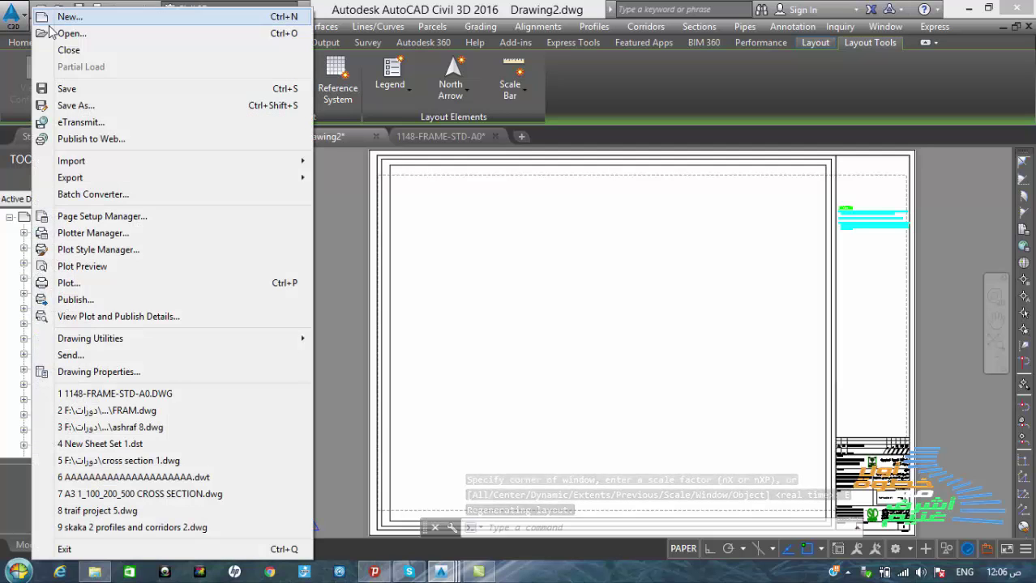
{"action": "left_click", "coordinate": [106, 107]}
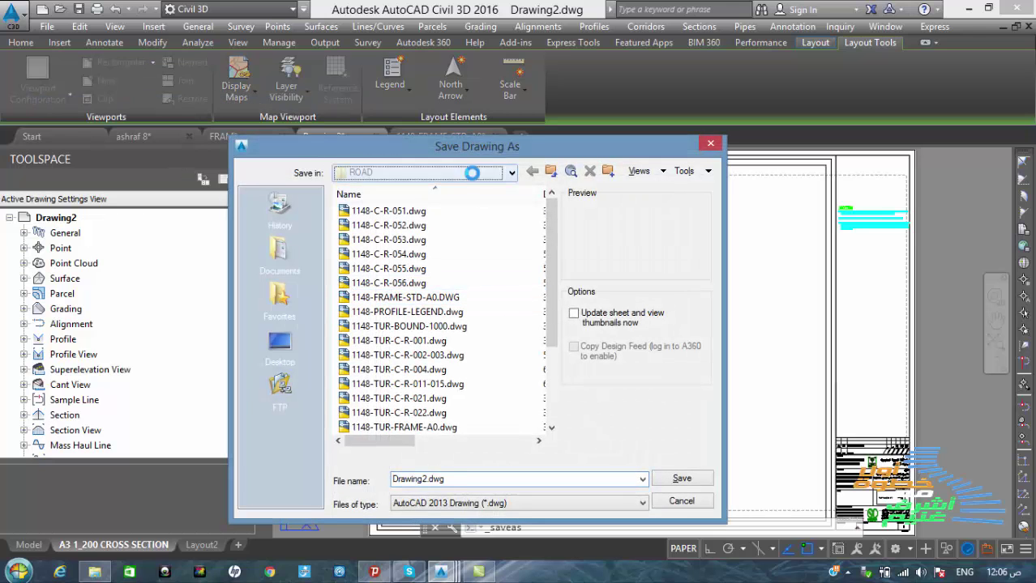
{"action": "left_click", "coordinate": [472, 172]}
{"action": "left_click", "coordinate": [432, 256]}
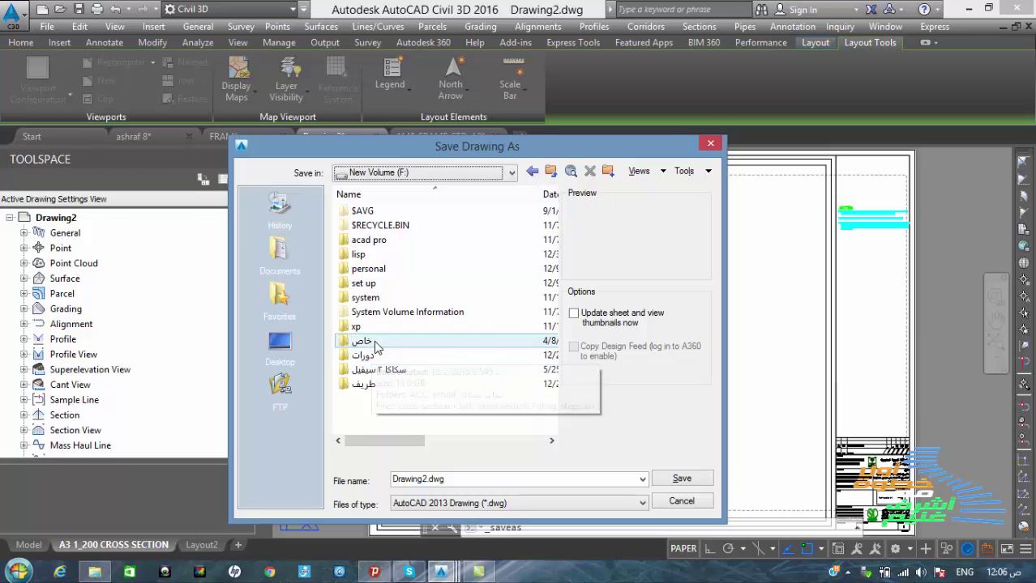
{"action": "double_click", "coordinate": [366, 356]}
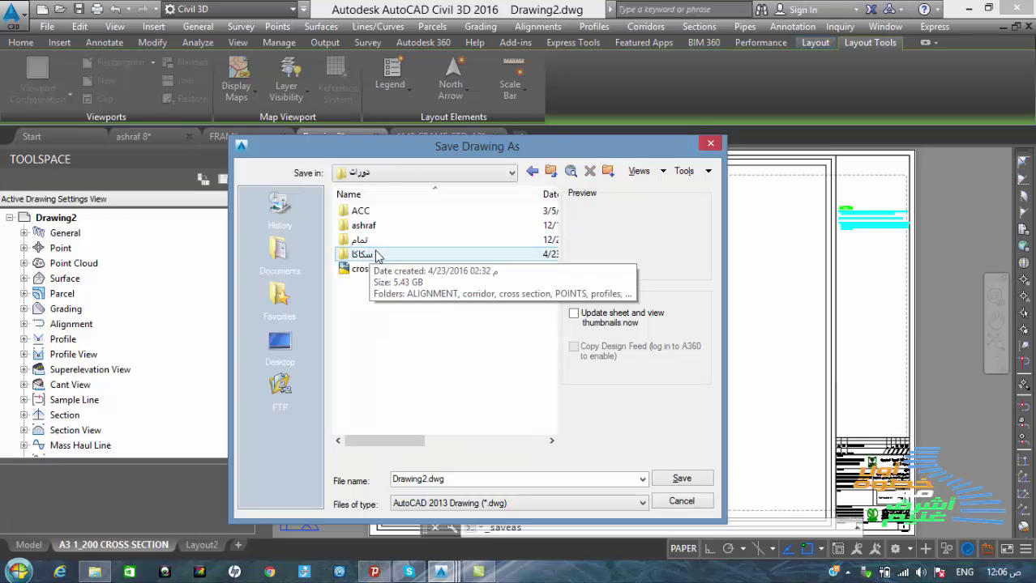
{"action": "double_click", "coordinate": [376, 254]}
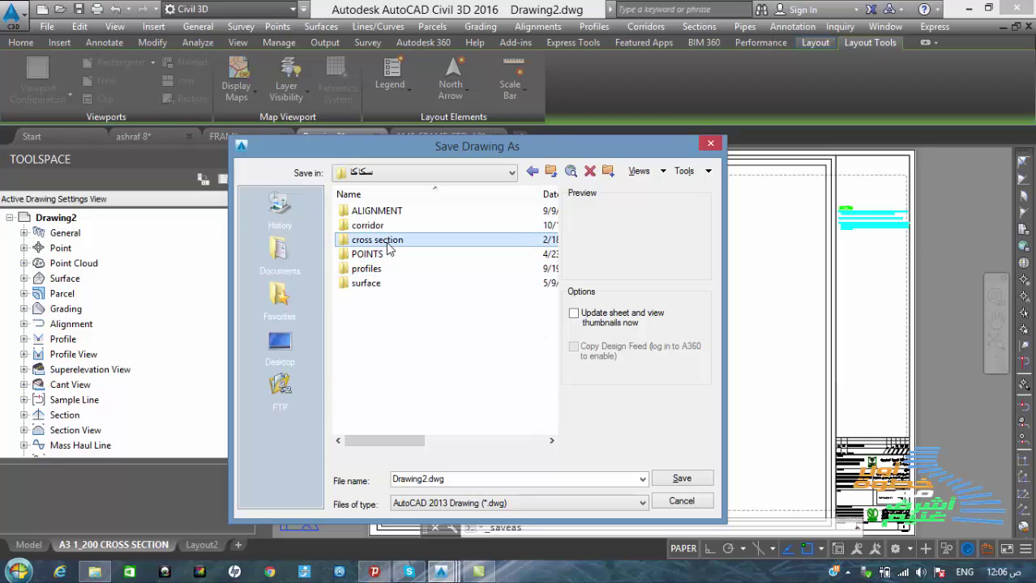
{"action": "double_click", "coordinate": [378, 241]}
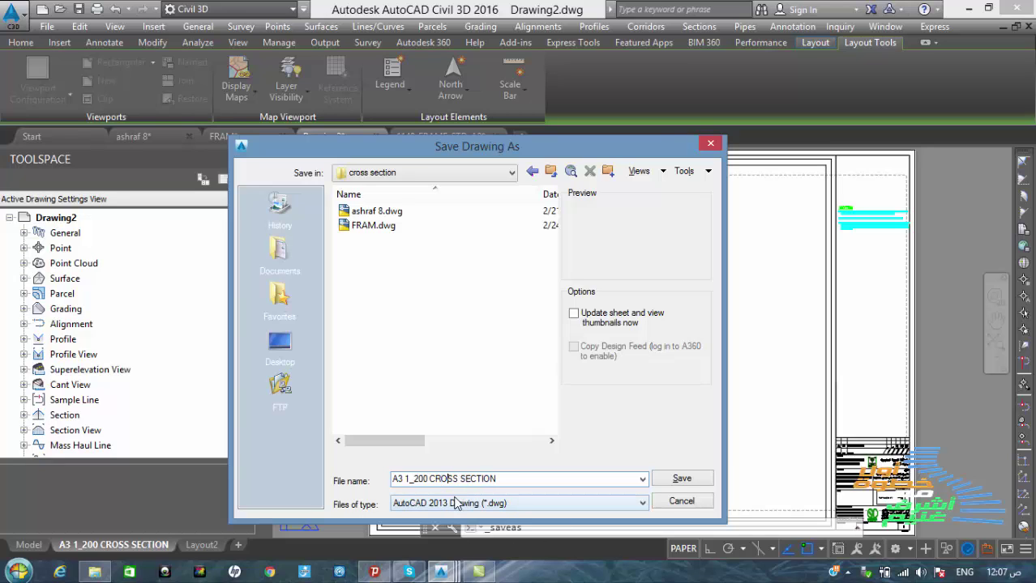
{"action": "left_click", "coordinate": [679, 480]}
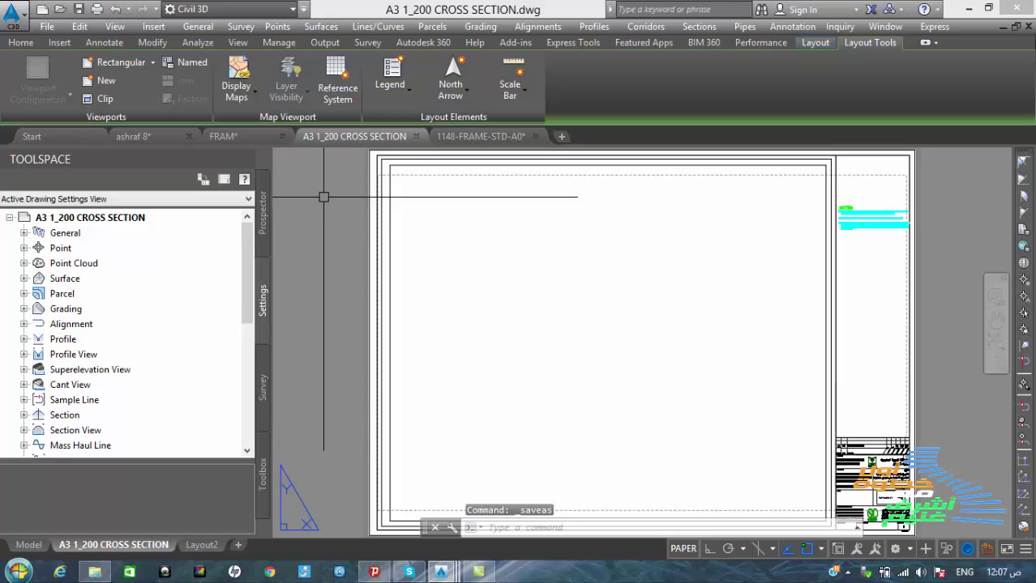
Step: Start saving the drawing as an AutoCAD Drawing Template (*.dwt) in the cross section folder under دورات\سكاكا on drive F
{"action": "left_click", "coordinate": [47, 26]}
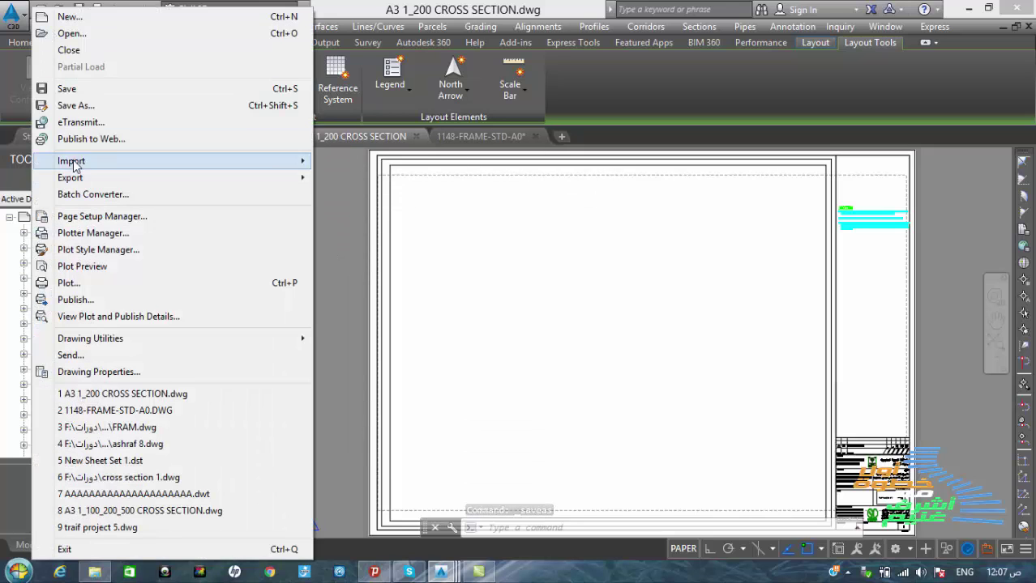
{"action": "left_click", "coordinate": [73, 105]}
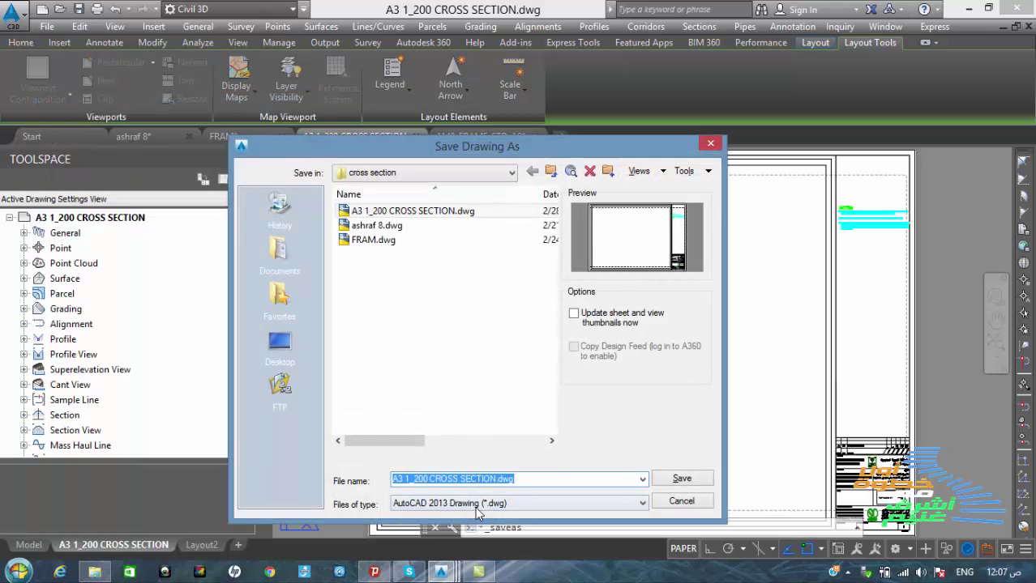
{"action": "left_click", "coordinate": [478, 504]}
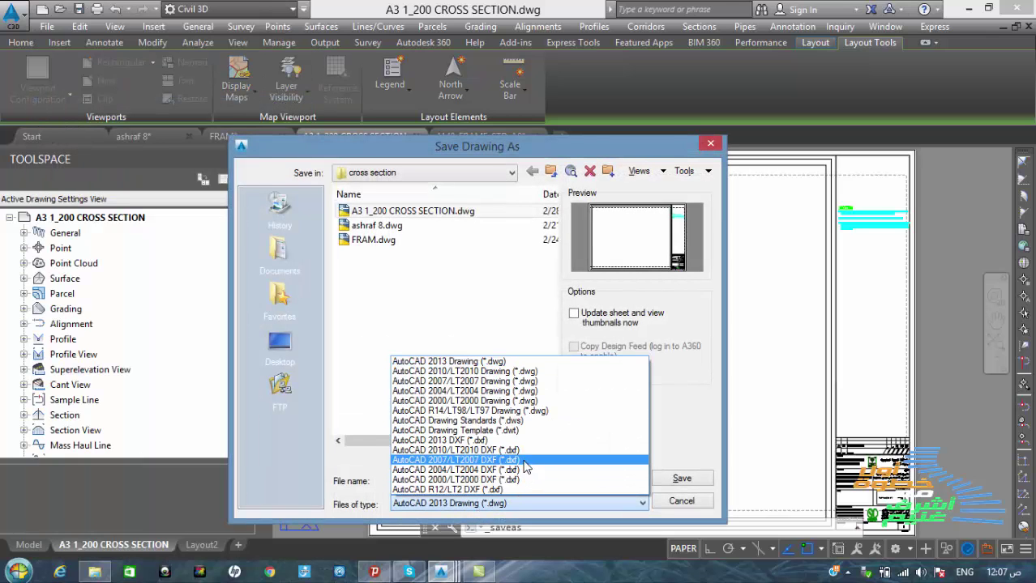
{"action": "left_click", "coordinate": [507, 430]}
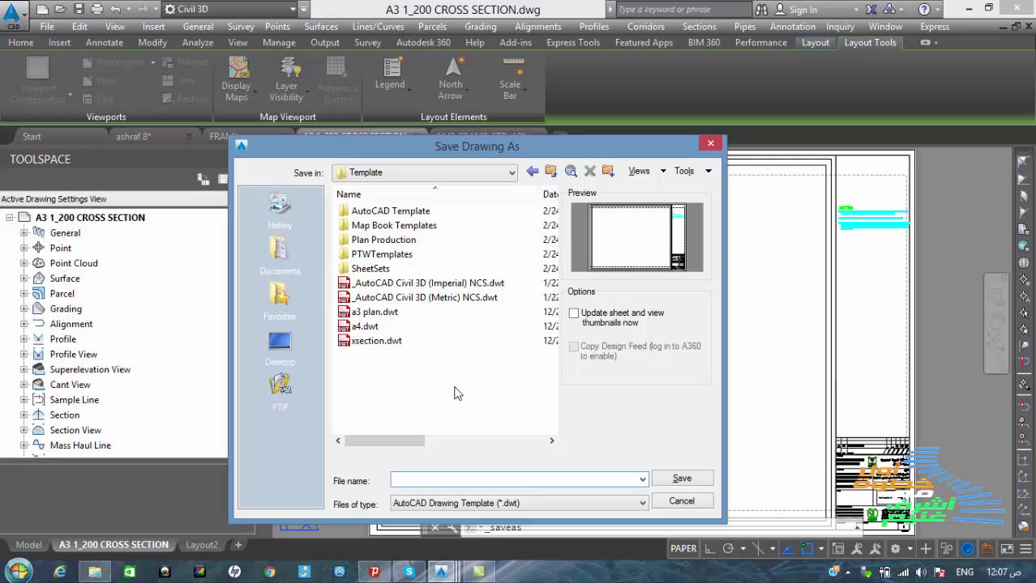
{"action": "left_click", "coordinate": [397, 175]}
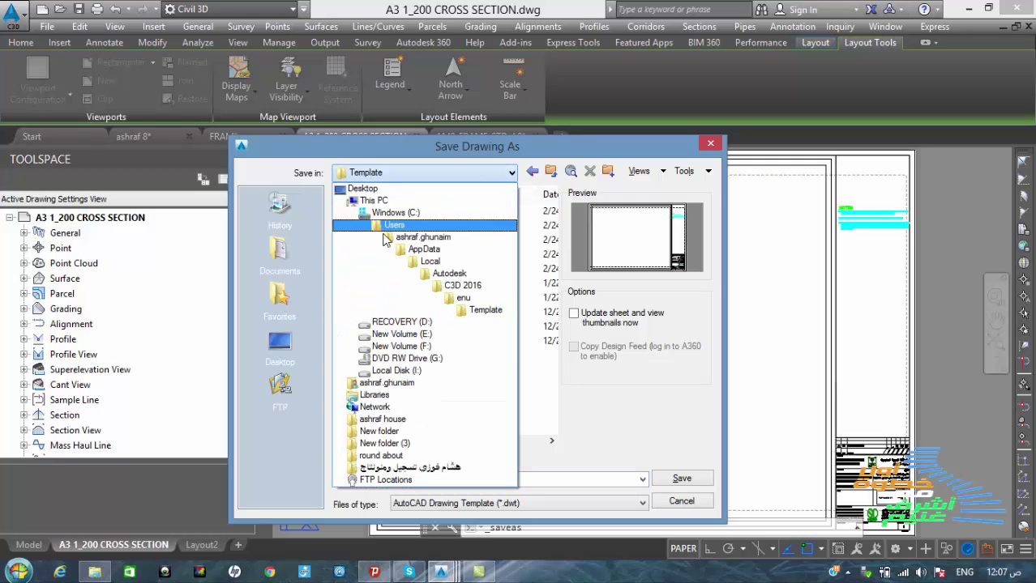
{"action": "left_click", "coordinate": [419, 348]}
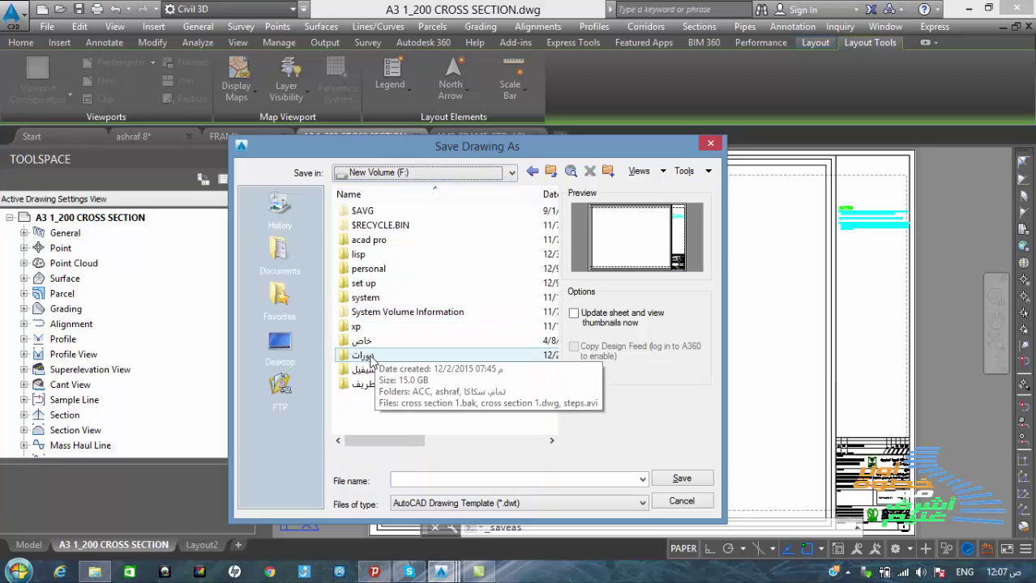
{"action": "double_click", "coordinate": [368, 345]}
{"action": "double_click", "coordinate": [363, 254]}
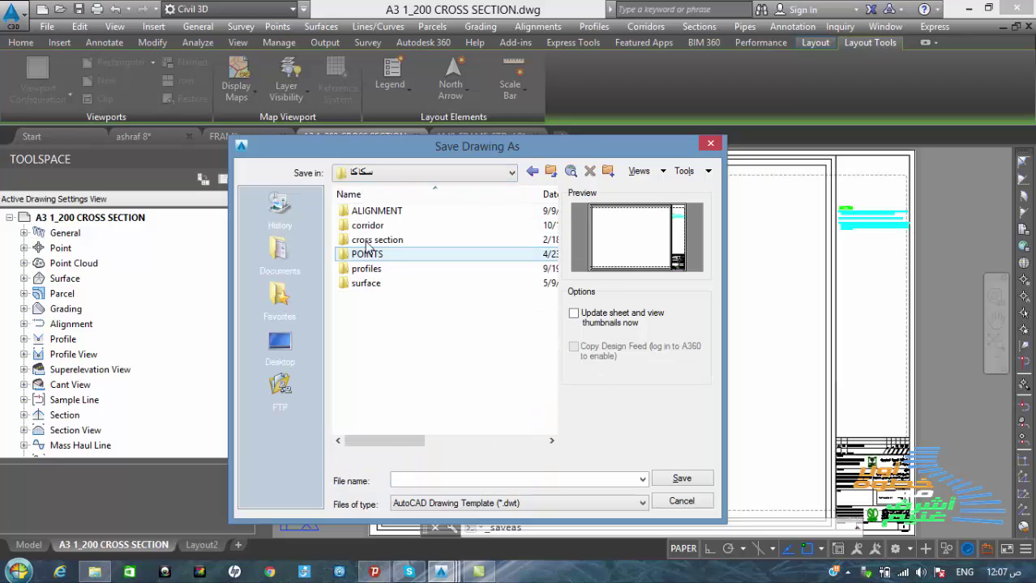
{"action": "double_click", "coordinate": [382, 241]}
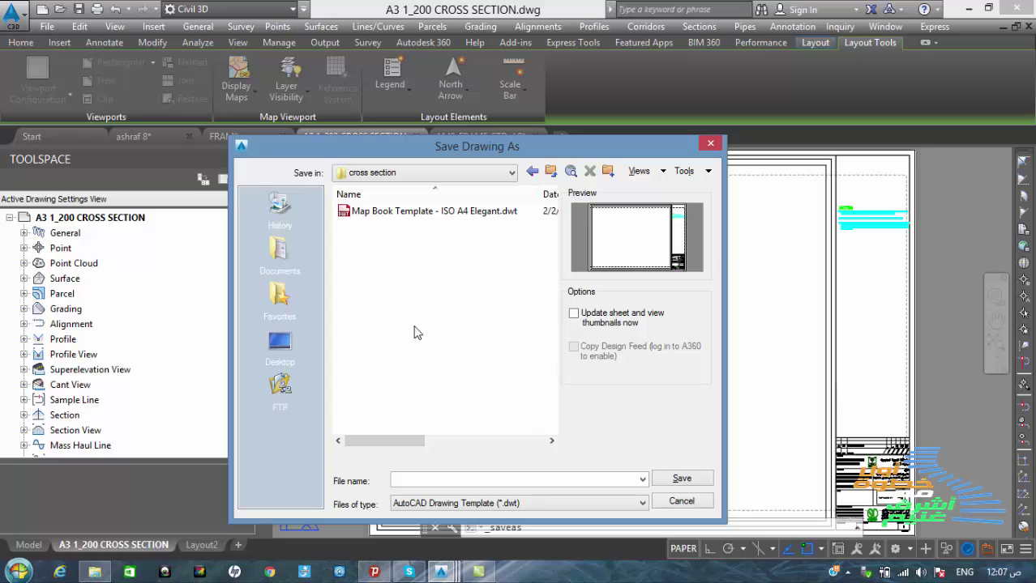
Step: Save the template as A3 1_200 CROSS SECTION, paste the copied name as its description and accept the template options
{"action": "right_click", "coordinate": [415, 478]}
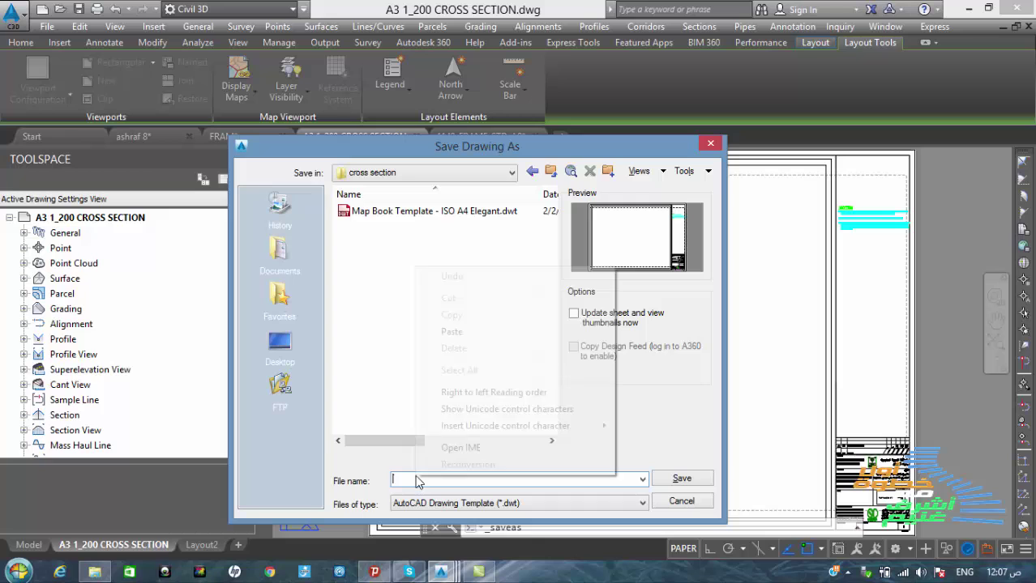
{"action": "left_click", "coordinate": [453, 333]}
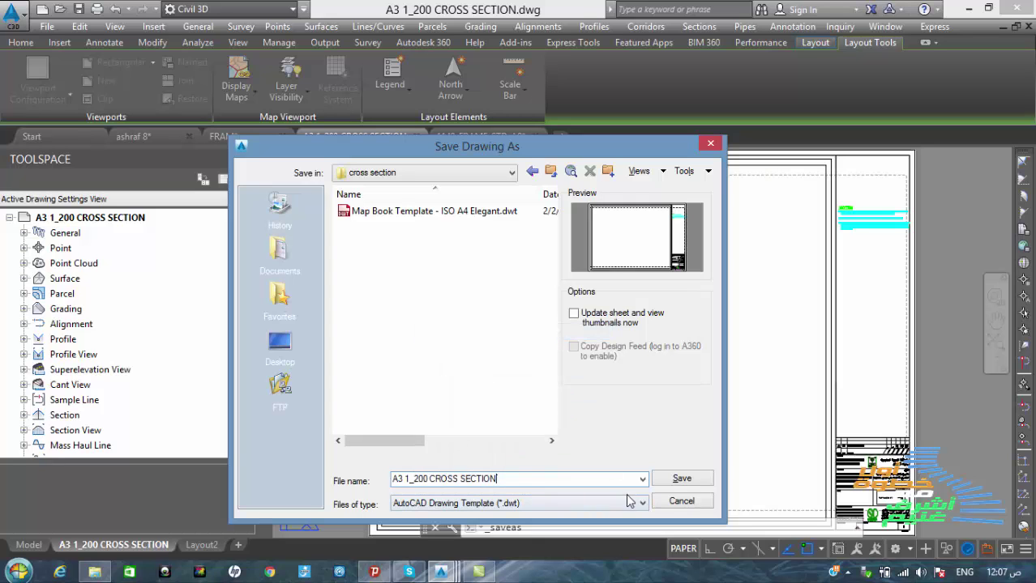
{"action": "left_click", "coordinate": [681, 481]}
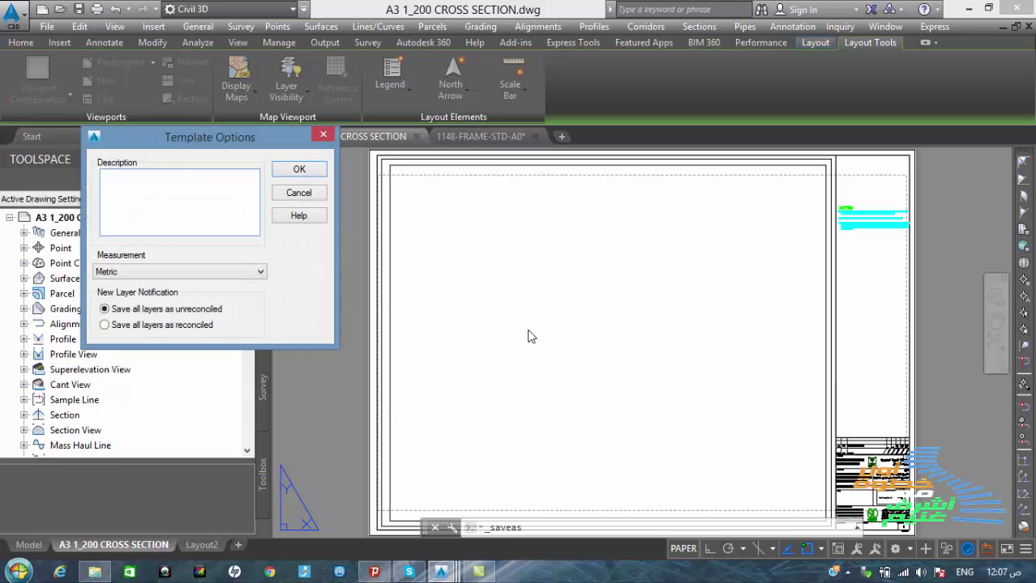
{"action": "right_click", "coordinate": [170, 181]}
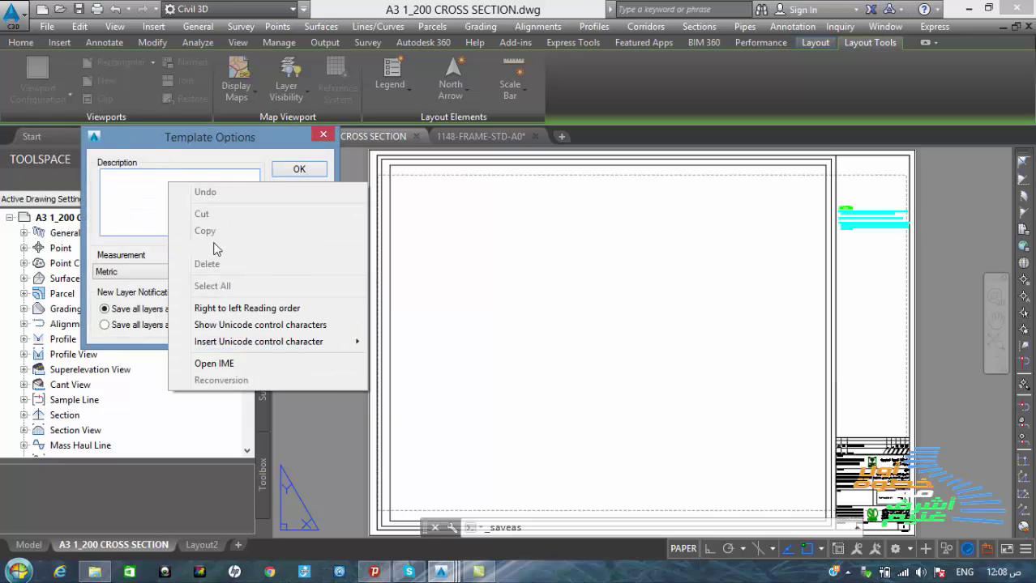
{"action": "left_click", "coordinate": [278, 246]}
{"action": "left_click", "coordinate": [298, 172]}
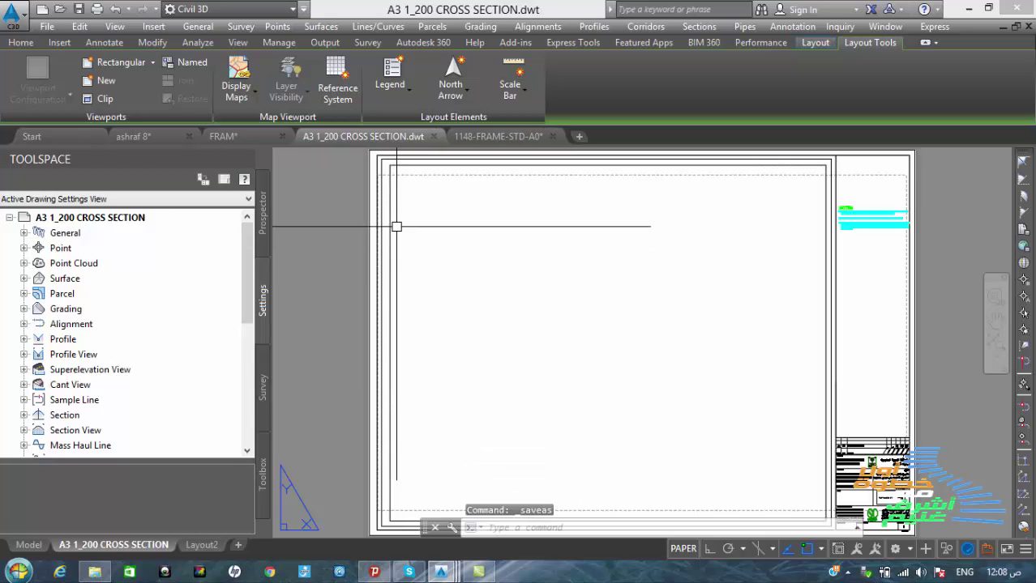
Step: Close the A3 1_200 CROSS SECTION template and the 1148-FRAME-STD-A0 and FRAM drawings, discarding their unsaved changes
{"action": "left_click", "coordinate": [433, 137]}
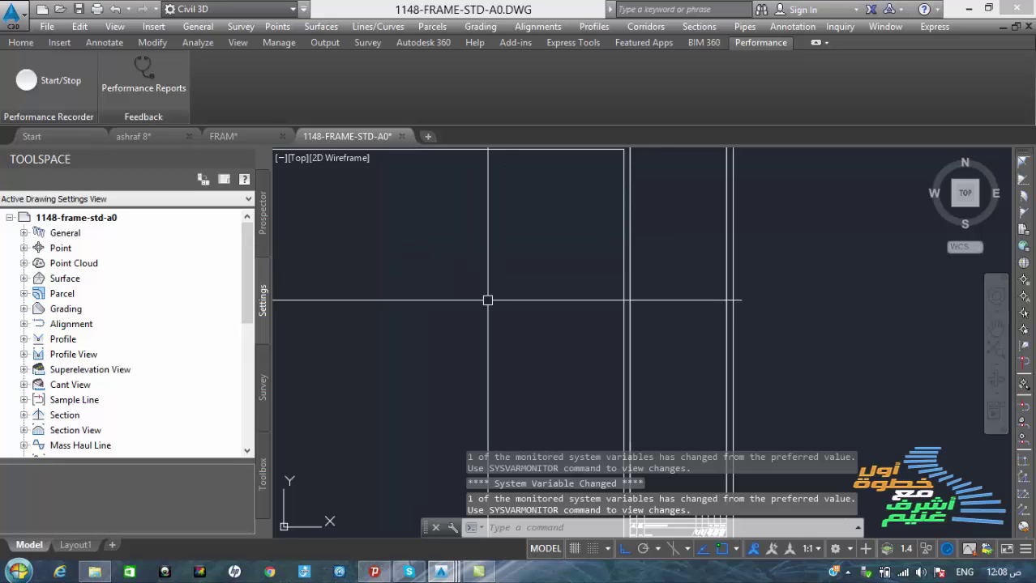
{"action": "scroll", "coordinate": [510, 312], "scroll_direction": "down", "scroll_amount": 5}
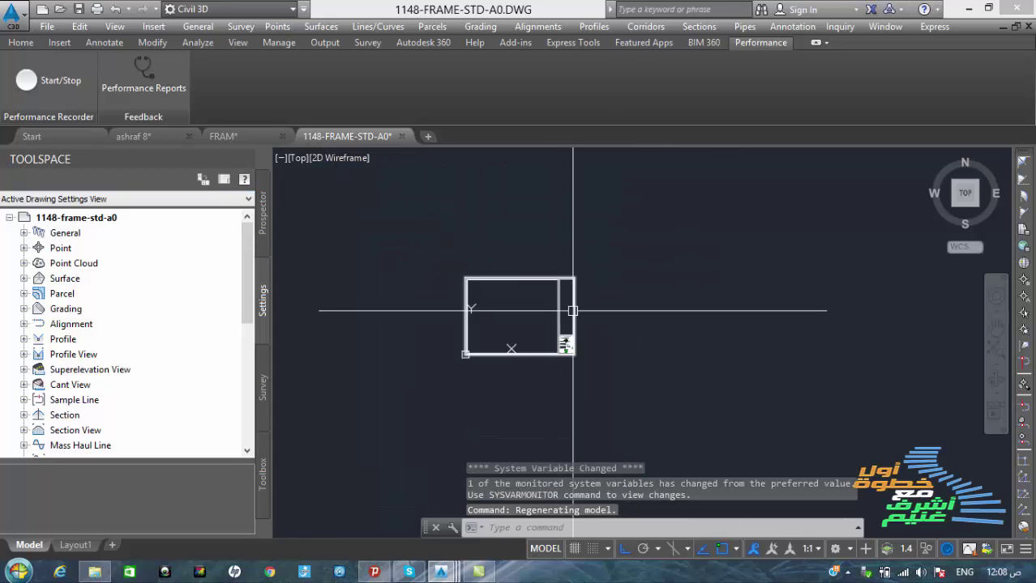
{"action": "left_click", "coordinate": [400, 136]}
{"action": "left_click", "coordinate": [531, 321]}
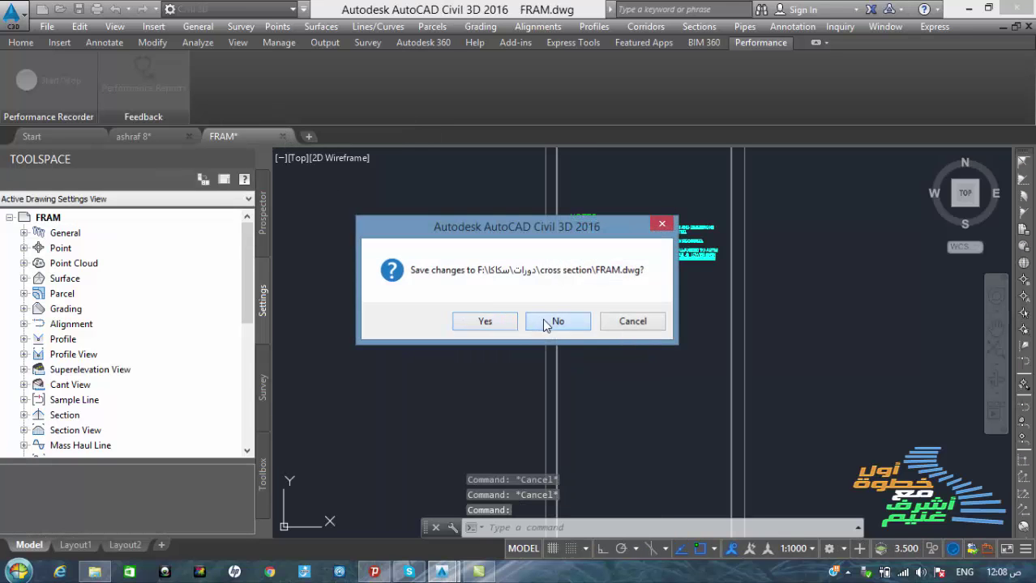
{"action": "left_click", "coordinate": [556, 322]}
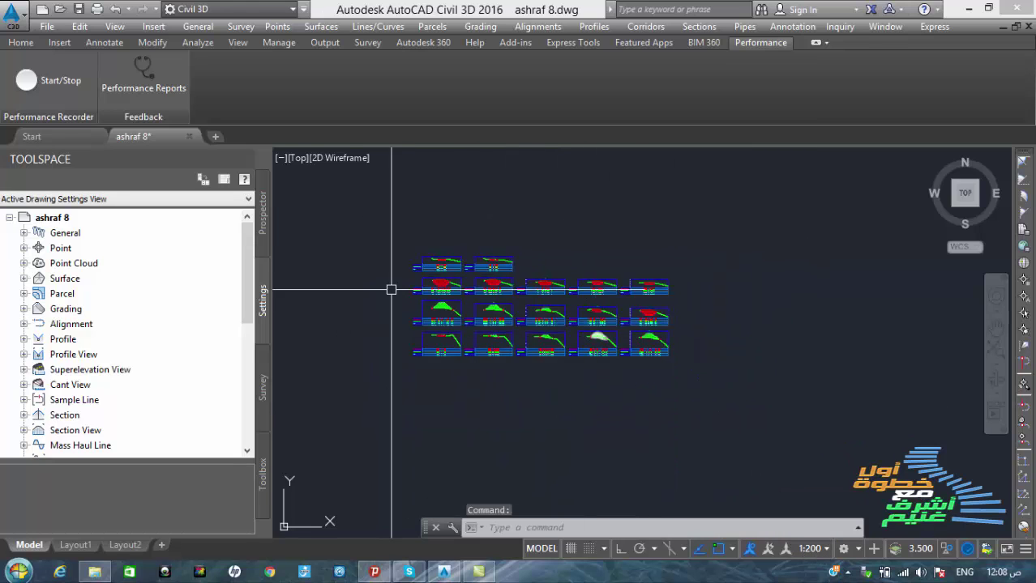
Step: Examine the section views in the ashraf 8 drawing, from the first station's view to the whole group
{"action": "scroll", "coordinate": [478, 284], "scroll_direction": "up", "scroll_amount": 6}
{"action": "scroll", "coordinate": [522, 332], "scroll_direction": "down", "scroll_amount": 5}
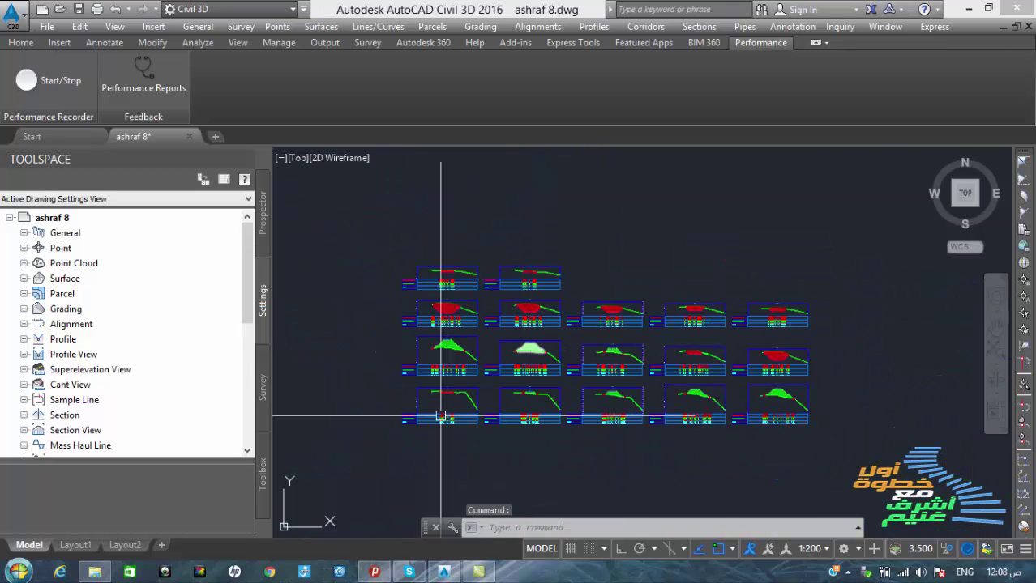
{"action": "scroll", "coordinate": [450, 348], "scroll_direction": "up", "scroll_amount": 7}
{"action": "scroll", "coordinate": [468, 353], "scroll_direction": "up", "scroll_amount": 10}
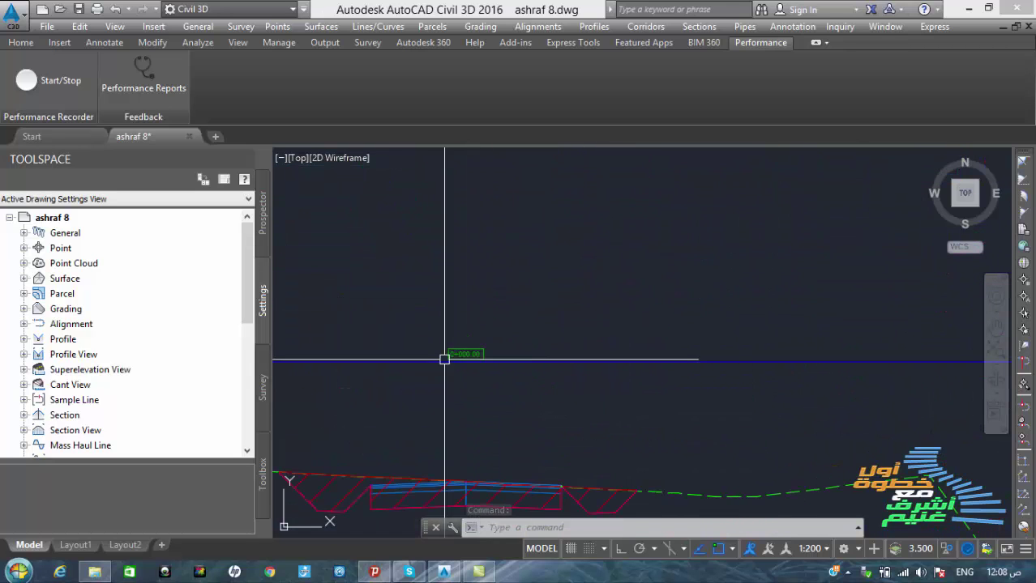
{"action": "scroll", "coordinate": [477, 364], "scroll_direction": "down", "scroll_amount": 5}
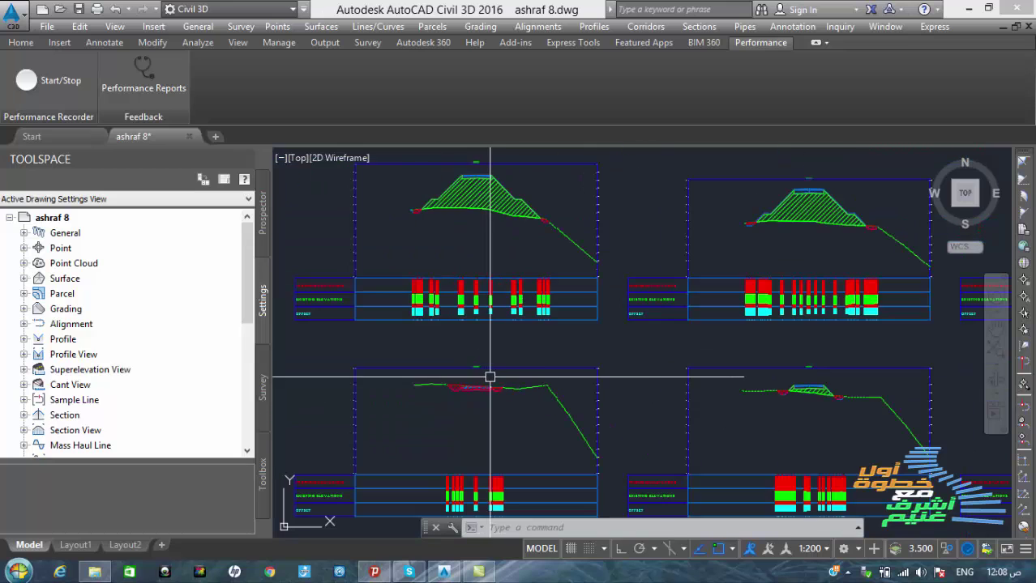
{"action": "scroll", "coordinate": [498, 389], "scroll_direction": "down", "scroll_amount": 2}
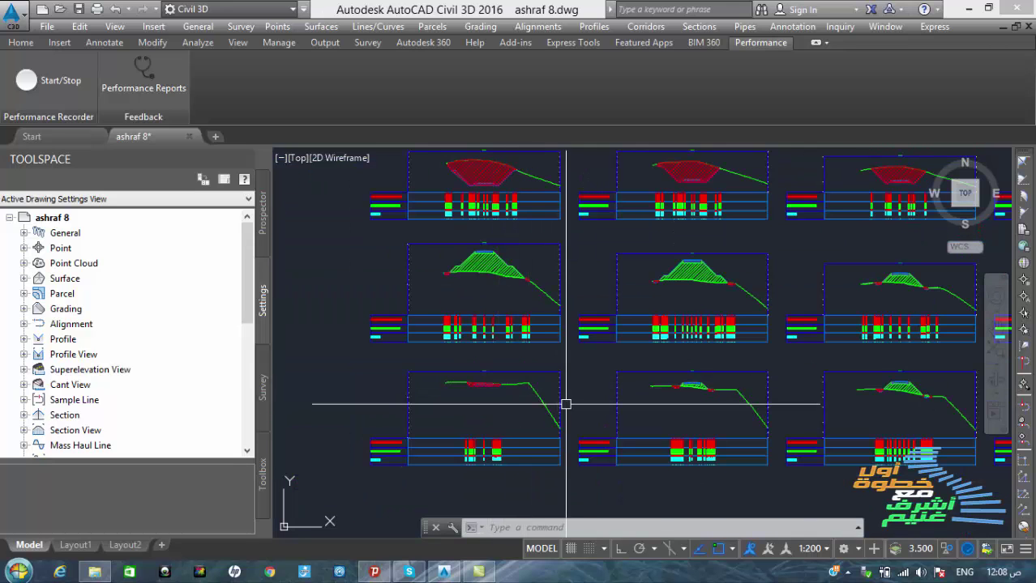
{"action": "scroll", "coordinate": [584, 395], "scroll_direction": "down", "scroll_amount": 2}
{"action": "scroll", "coordinate": [597, 393], "scroll_direction": "down", "scroll_amount": 3}
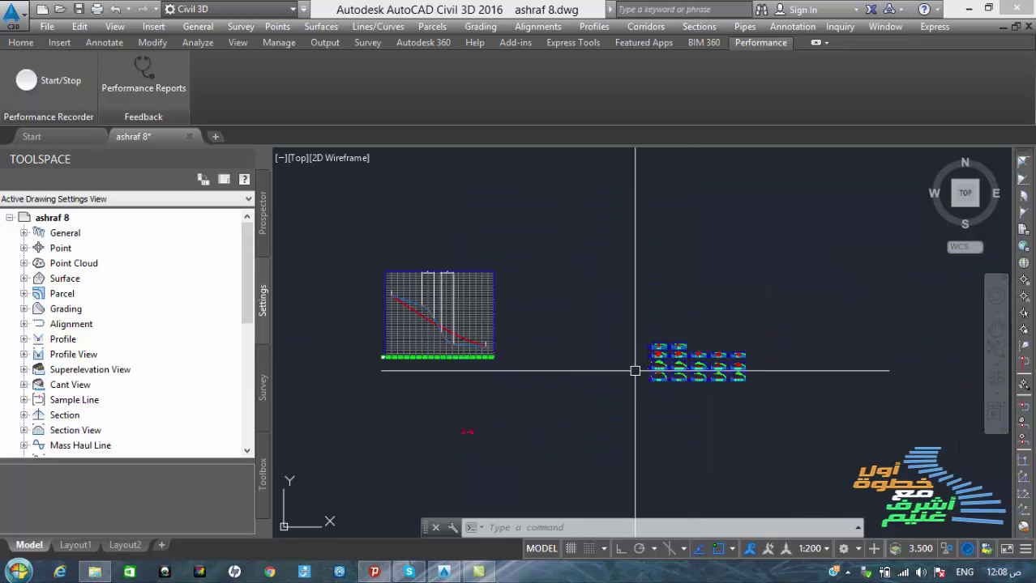
Step: Examine the profile view and the corridor plan with its sample lines, and return to the section views
{"action": "middle_click_drag", "start_coordinate": [545, 412], "coordinate": [626, 357]}
{"action": "scroll", "coordinate": [661, 355], "scroll_direction": "down", "scroll_amount": 2}
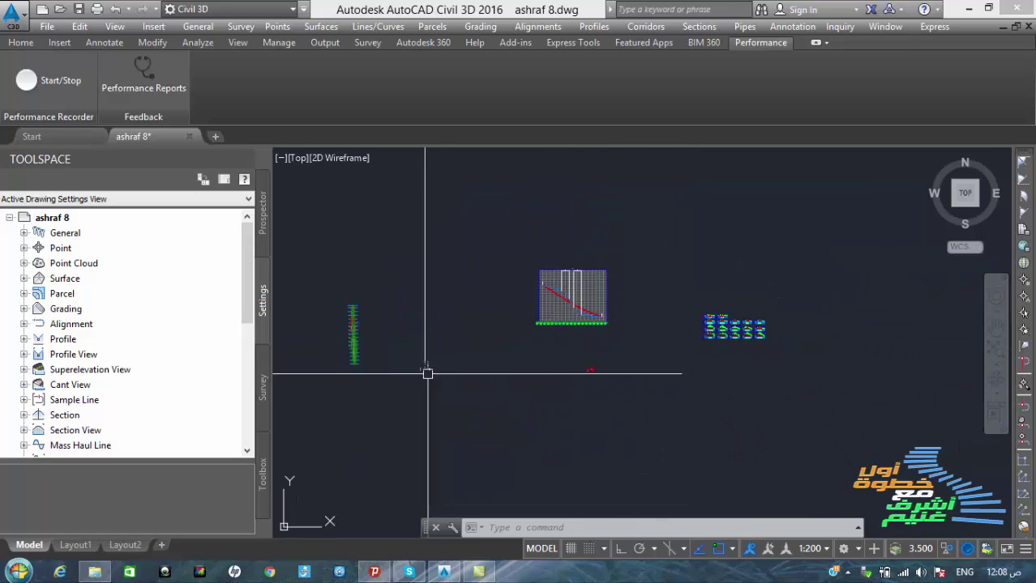
{"action": "scroll", "coordinate": [358, 354], "scroll_direction": "up", "scroll_amount": 5}
{"action": "scroll", "coordinate": [367, 308], "scroll_direction": "up", "scroll_amount": 3}
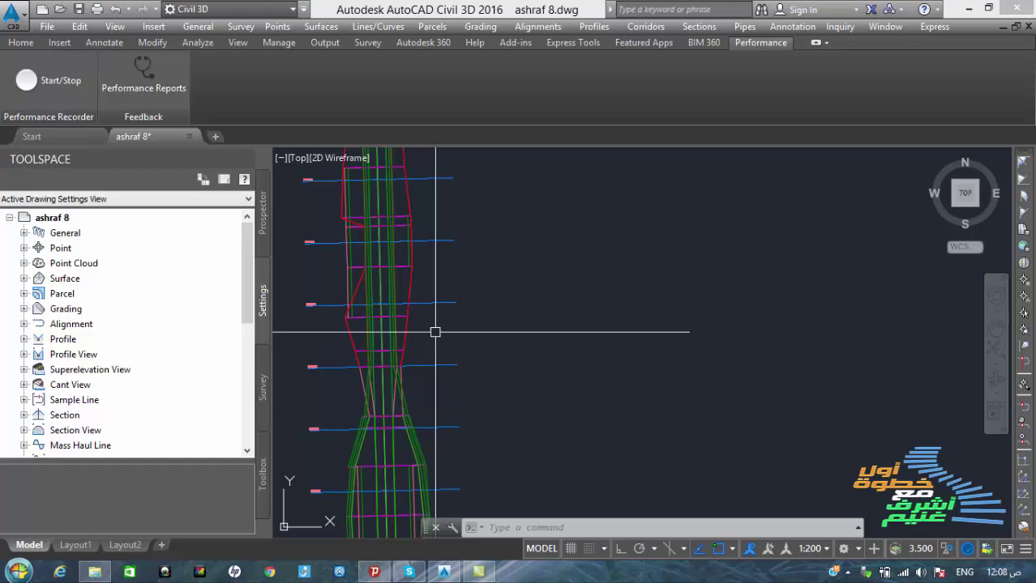
{"action": "scroll", "coordinate": [431, 300], "scroll_direction": "down", "scroll_amount": 5}
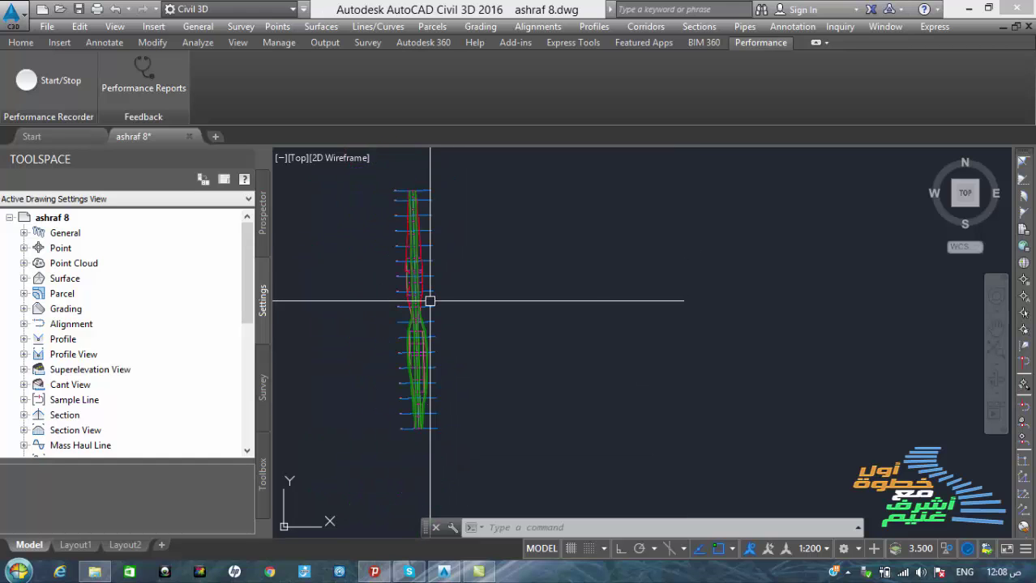
{"action": "scroll", "coordinate": [666, 345], "scroll_direction": "down", "scroll_amount": 3}
{"action": "scroll", "coordinate": [797, 307], "scroll_direction": "up", "scroll_amount": 6}
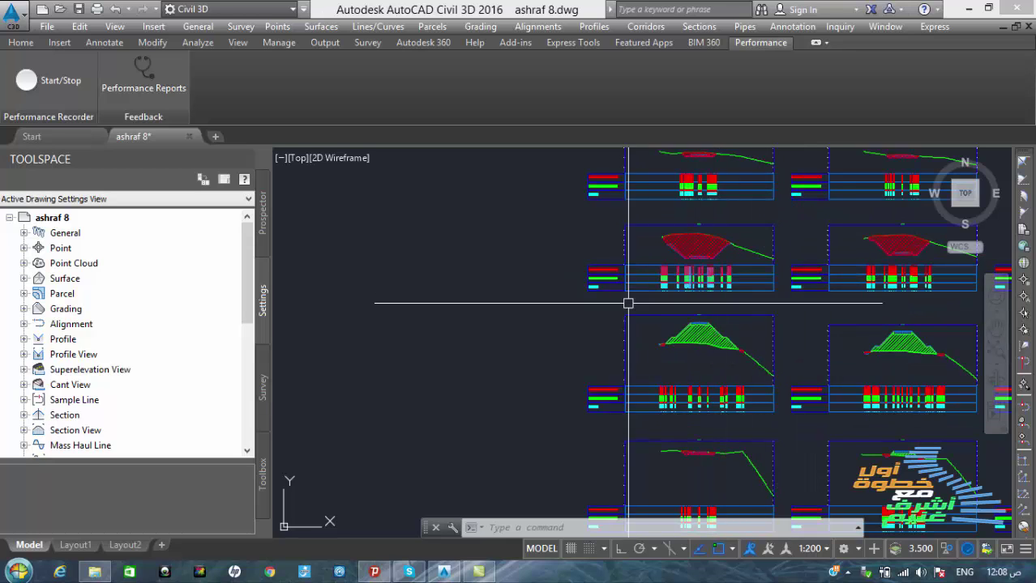
{"action": "scroll", "coordinate": [638, 322], "scroll_direction": "down", "scroll_amount": 2}
{"action": "scroll", "coordinate": [689, 351], "scroll_direction": "down", "scroll_amount": 2}
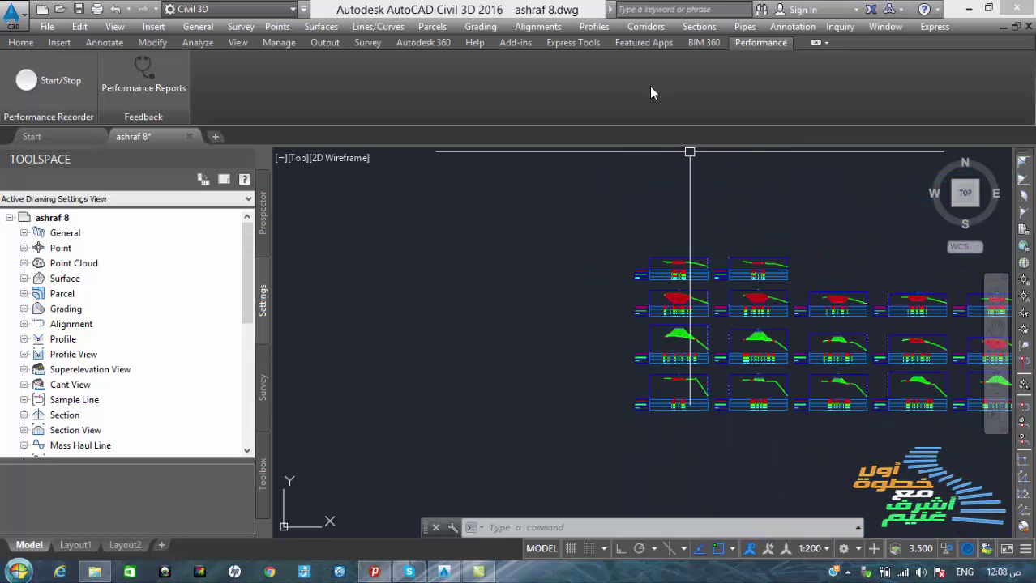
Step: Create sample lines by station range along the whole of alignment L2, with a 20 m left swath width
{"action": "left_click", "coordinate": [699, 26]}
{"action": "left_click", "coordinate": [712, 44]}
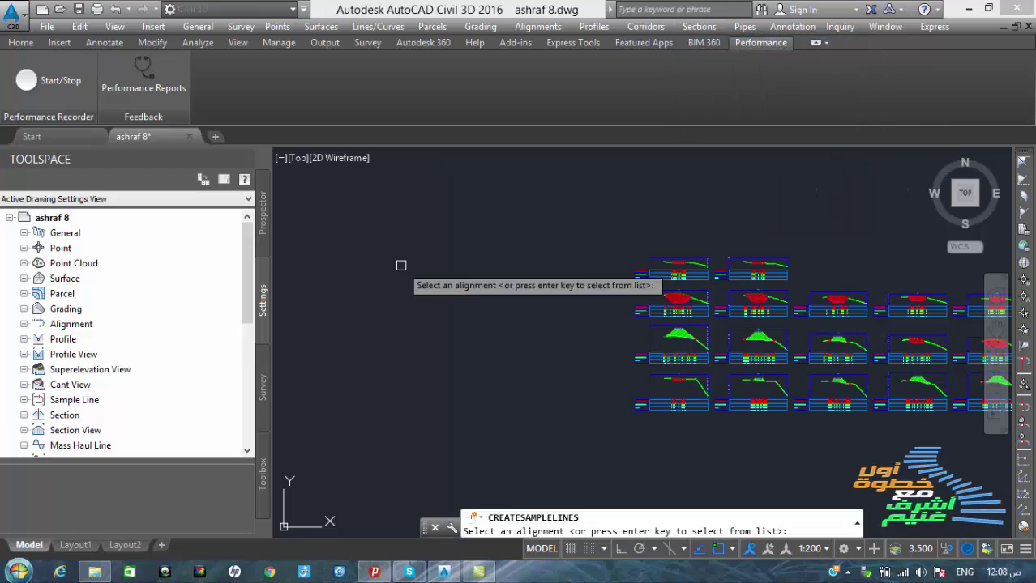
{"action": "key", "text": "Return"}
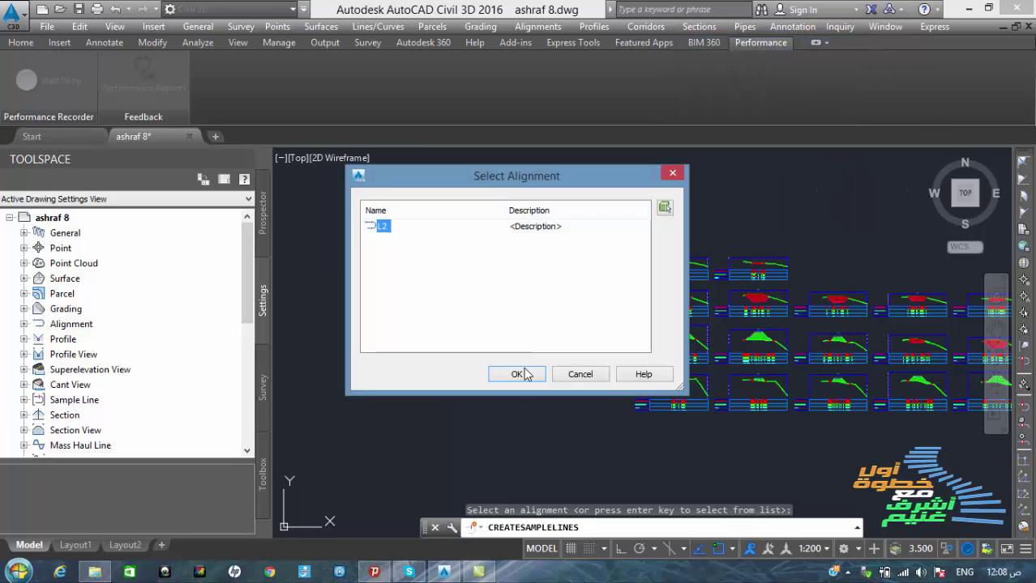
{"action": "left_click", "coordinate": [519, 374]}
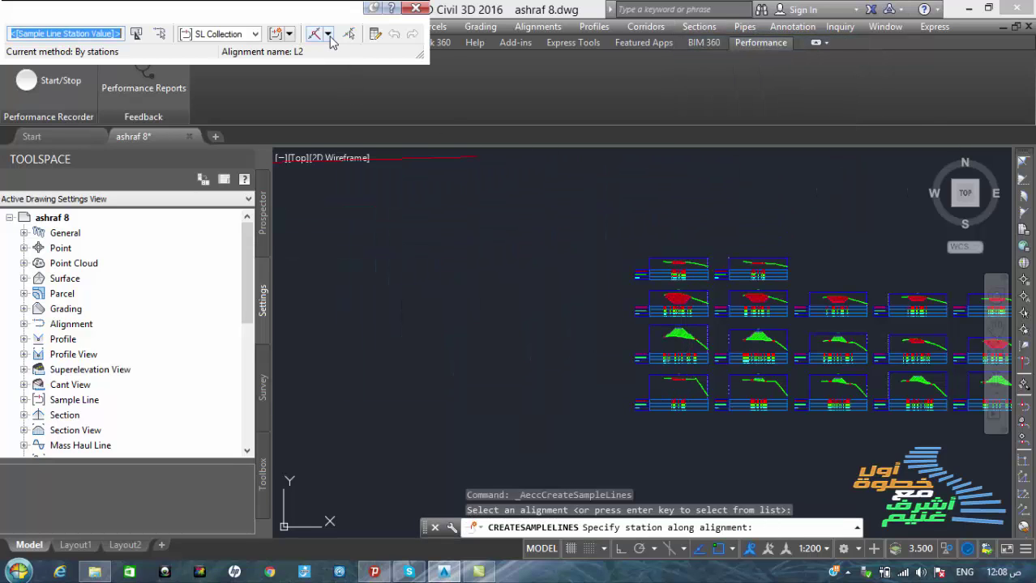
{"action": "left_click", "coordinate": [327, 34]}
{"action": "left_click", "coordinate": [377, 51]}
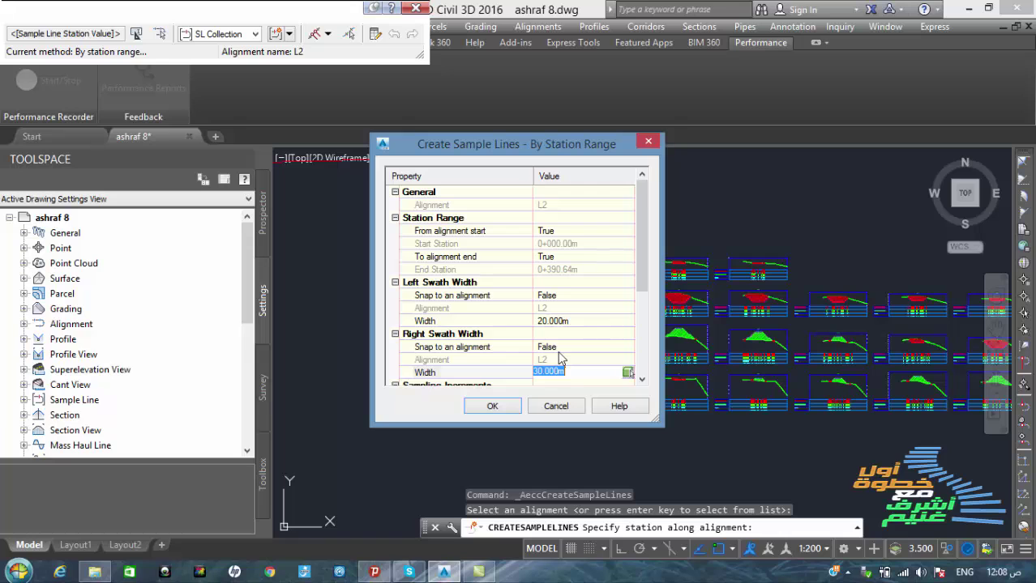
{"action": "left_click", "coordinate": [489, 407]}
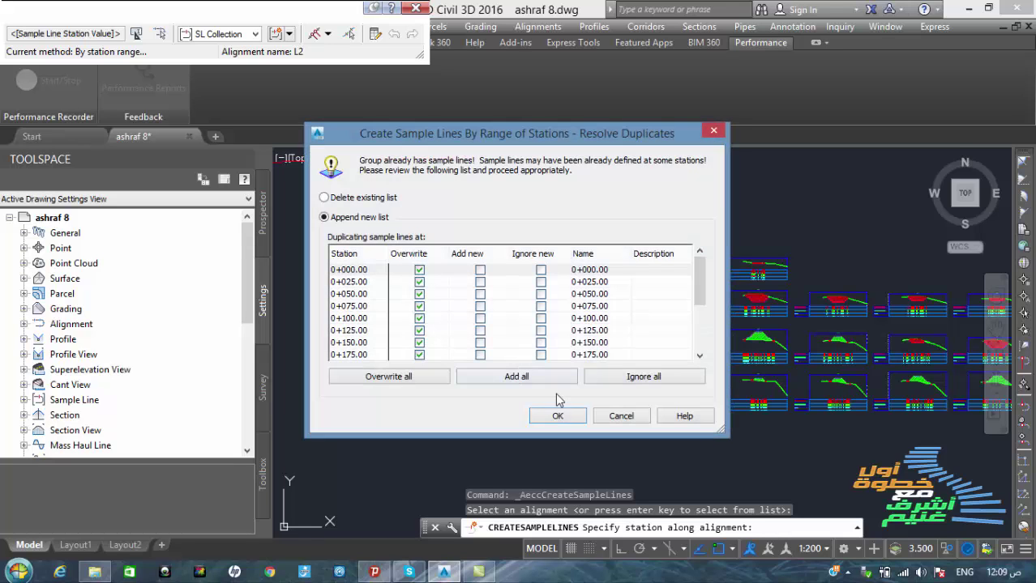
Step: Append the new sample lines by overwriting the duplicate stations, finish the command and close the event viewer
{"action": "left_click", "coordinate": [556, 416]}
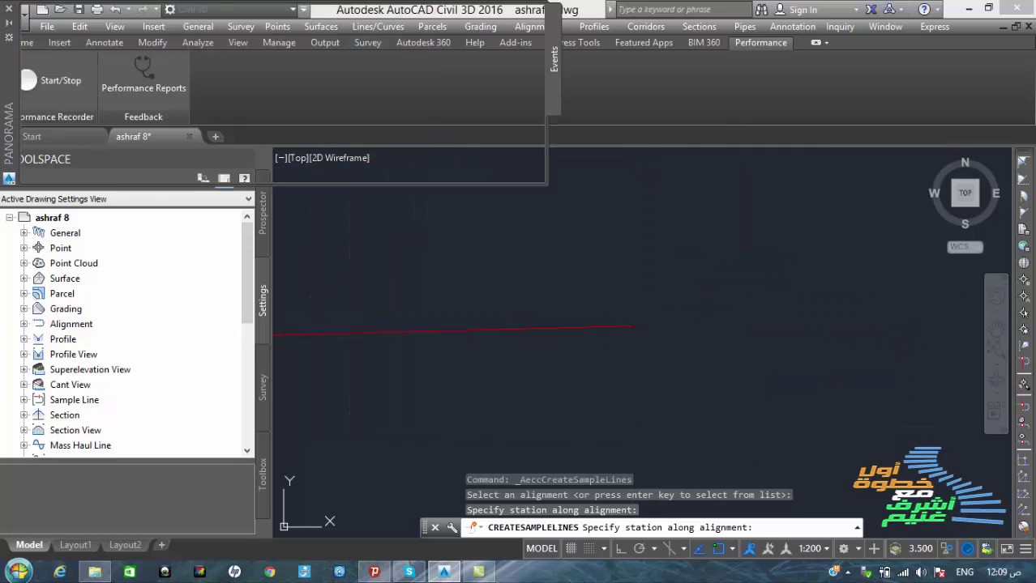
{"action": "key", "text": "Return"}
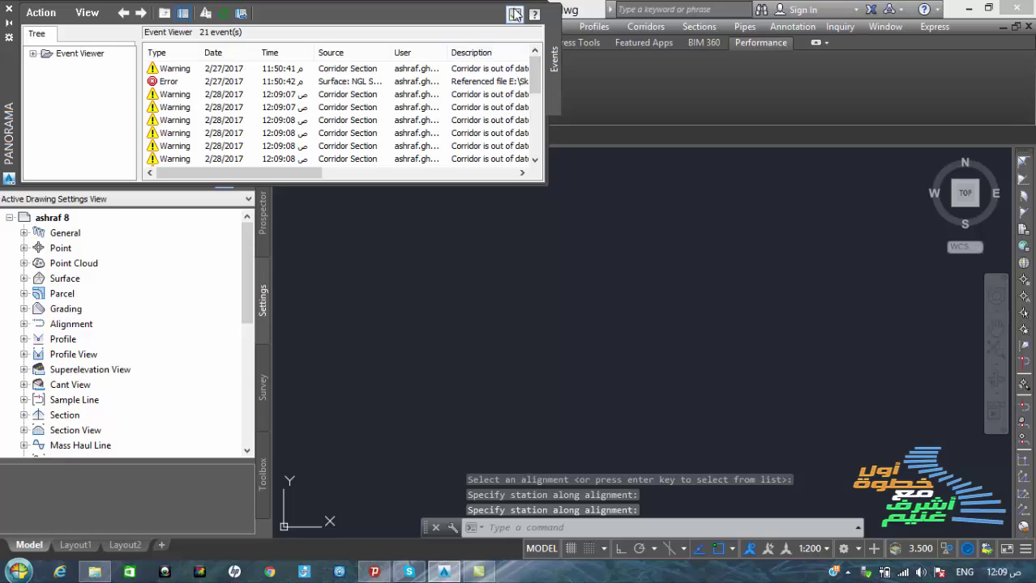
{"action": "left_click", "coordinate": [515, 14]}
Step: Show the drawing's objects in Prospector and expand centerline alignment L2 down to sample line group SL Collection - 1
{"action": "scroll", "coordinate": [624, 296], "scroll_direction": "down", "scroll_amount": 3}
{"action": "scroll", "coordinate": [504, 340], "scroll_direction": "up", "scroll_amount": 2}
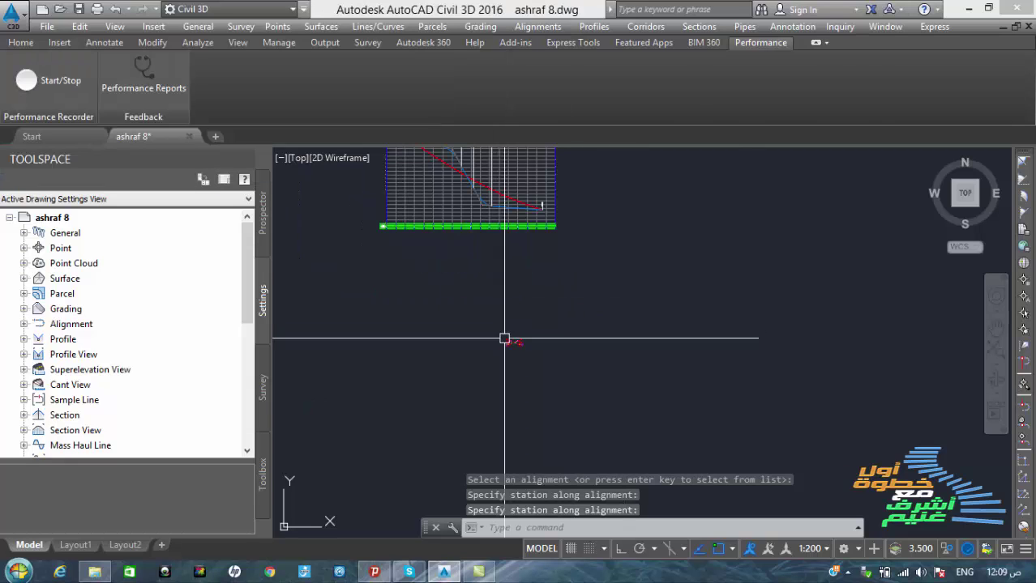
{"action": "left_click", "coordinate": [261, 224]}
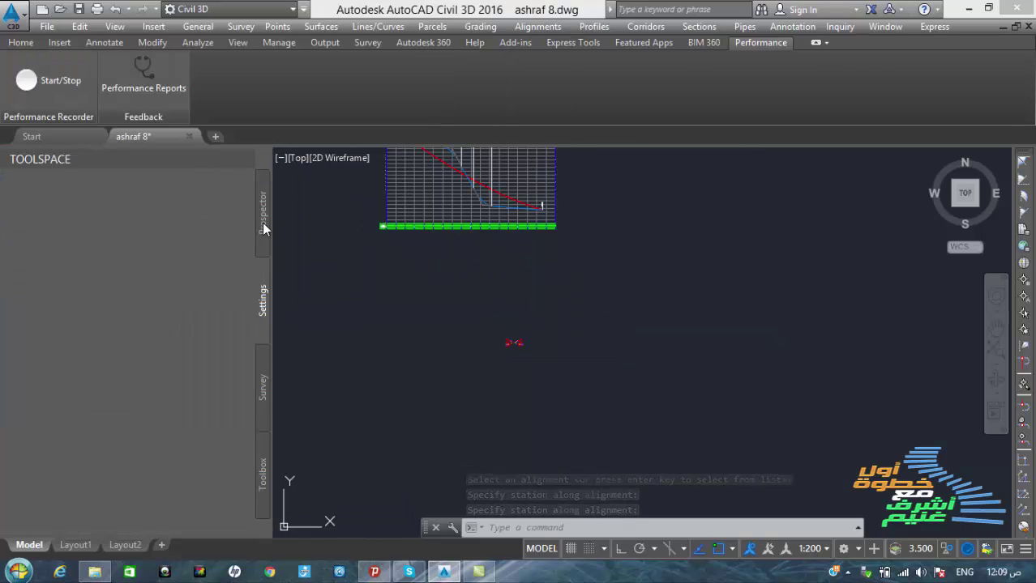
{"action": "left_click", "coordinate": [65, 279]}
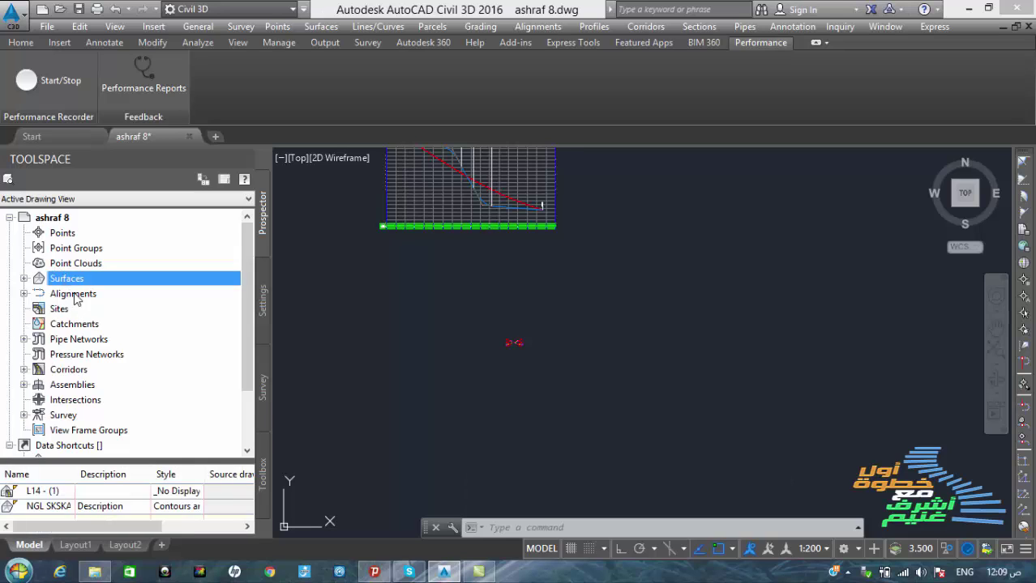
{"action": "left_click", "coordinate": [74, 324]}
{"action": "left_click", "coordinate": [69, 370]}
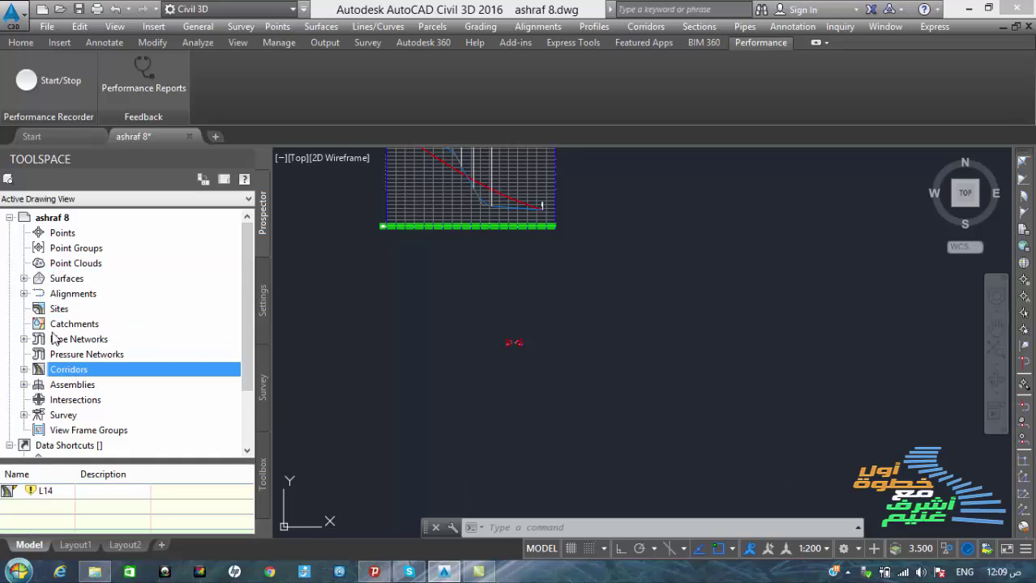
{"action": "left_click", "coordinate": [25, 294]}
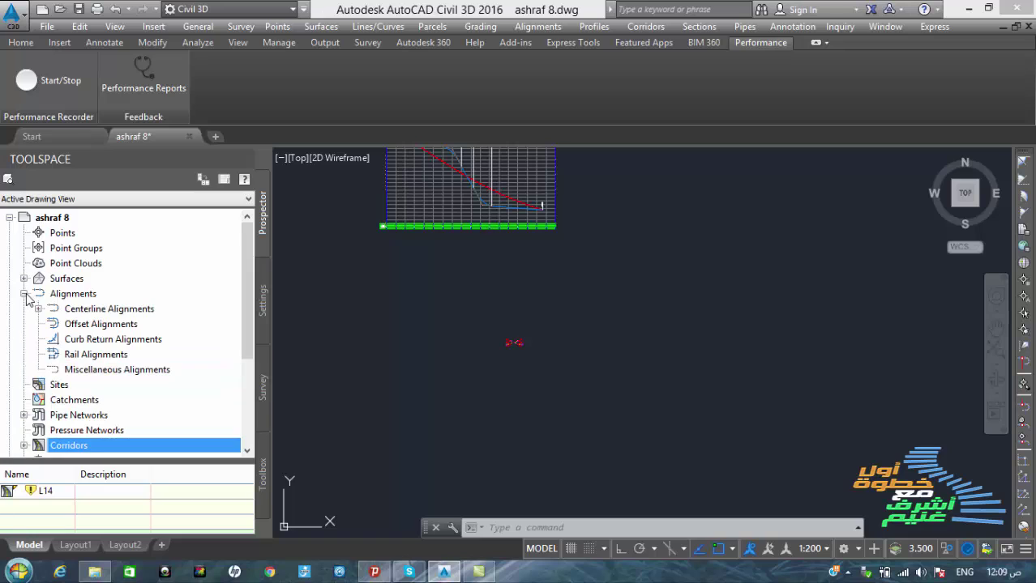
{"action": "left_click", "coordinate": [38, 308]}
{"action": "left_click", "coordinate": [52, 324]}
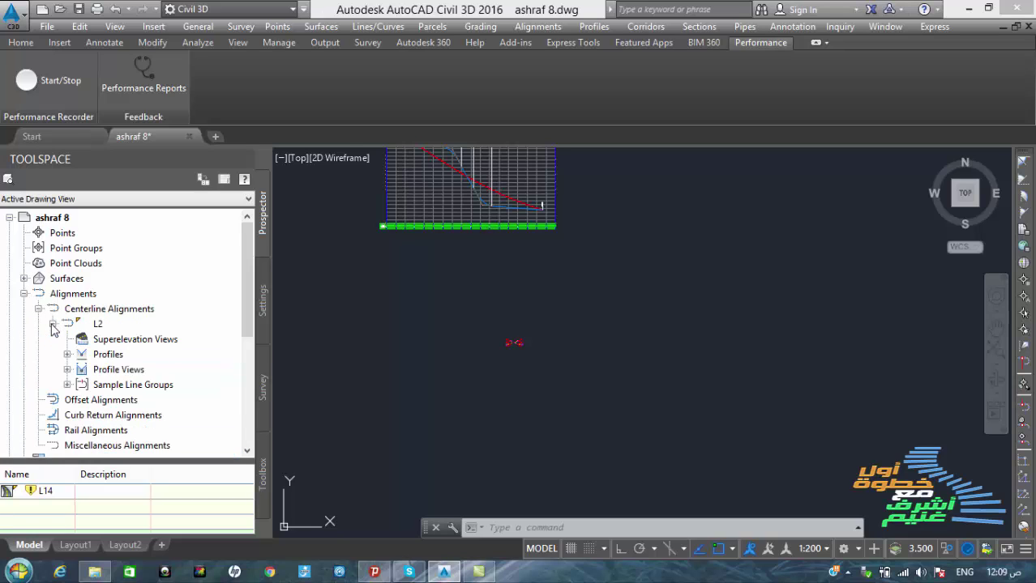
{"action": "left_click", "coordinate": [121, 370]}
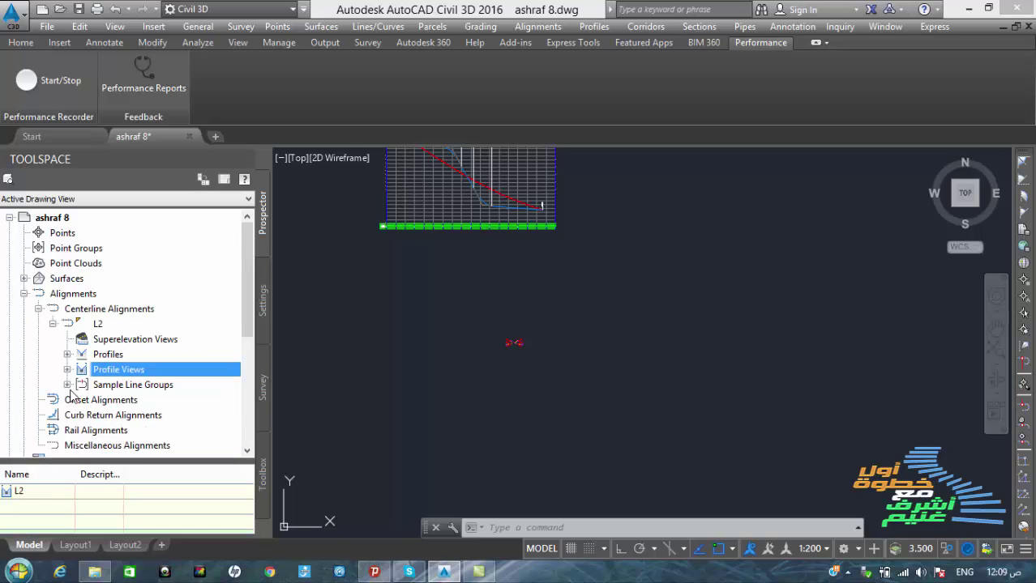
{"action": "left_click", "coordinate": [67, 385]}
{"action": "left_click", "coordinate": [82, 401]}
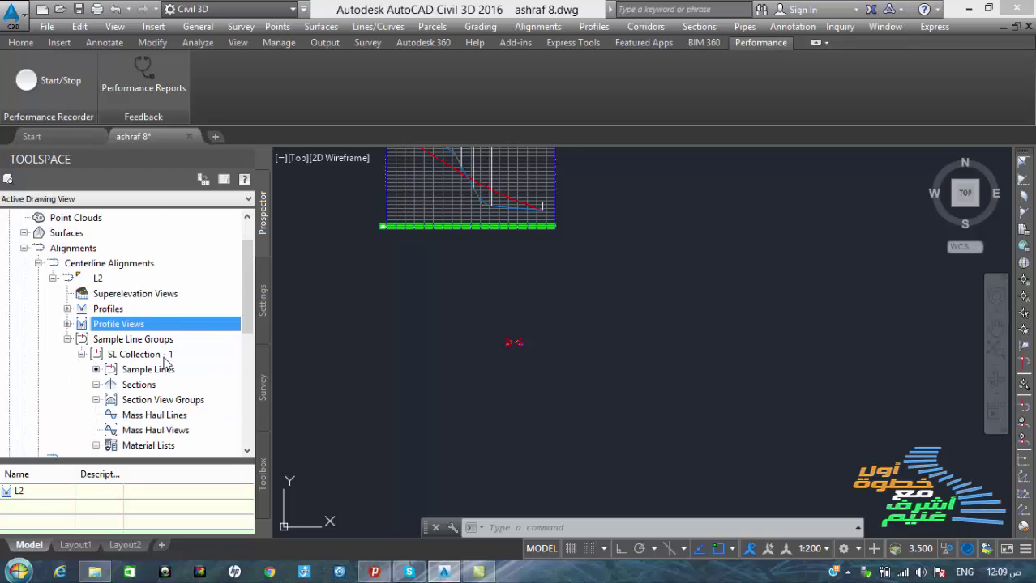
{"action": "scroll", "coordinate": [166, 362], "scroll_direction": "down", "scroll_amount": 1}
Step: Delete Section View Group - 1 from the section view groups of SL Collection - 1
{"action": "left_click", "coordinate": [111, 357]}
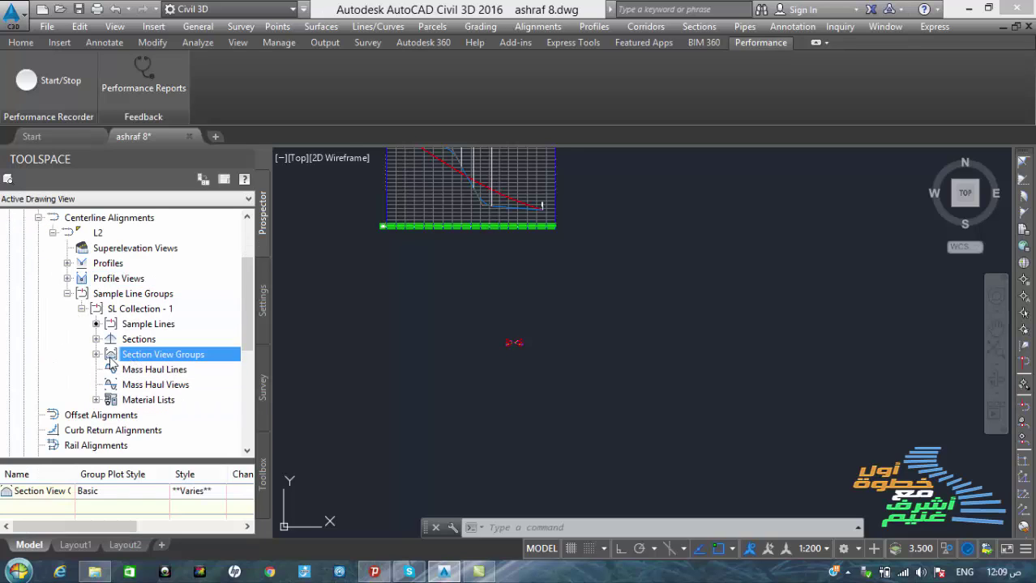
{"action": "left_click", "coordinate": [95, 355]}
{"action": "left_click", "coordinate": [166, 369]}
{"action": "right_click", "coordinate": [160, 372]}
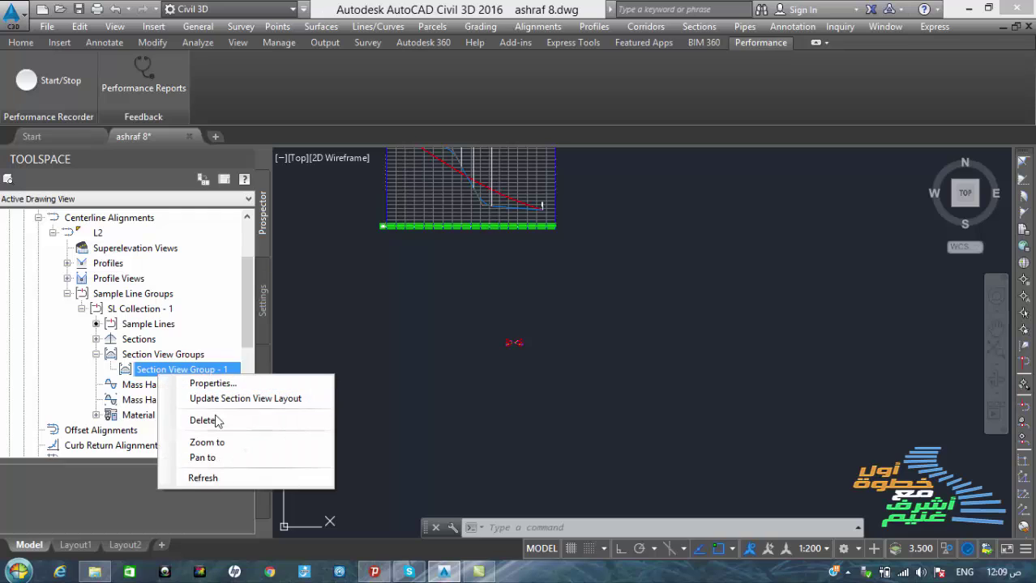
{"action": "left_click", "coordinate": [215, 421]}
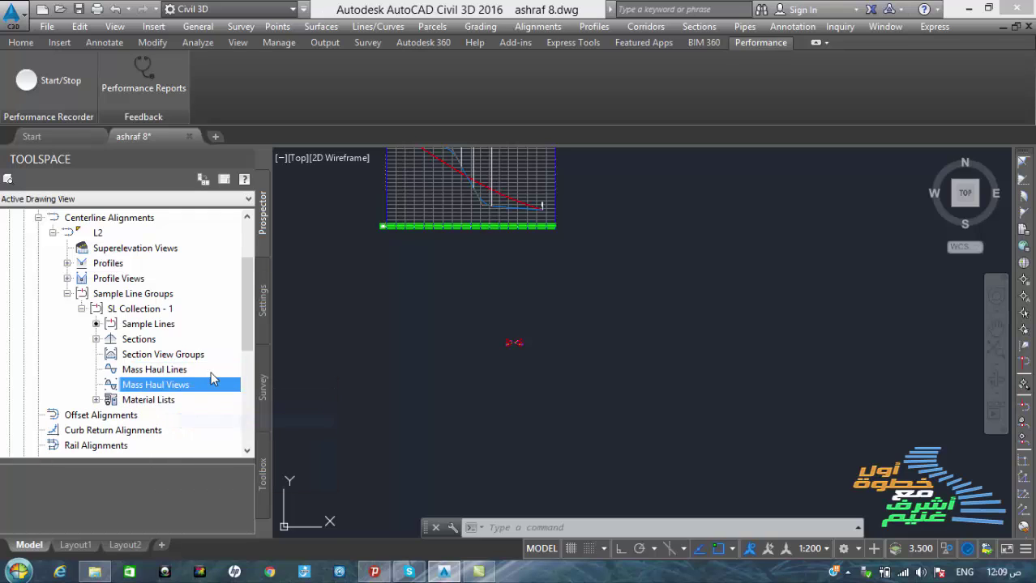
{"action": "left_click", "coordinate": [639, 308]}
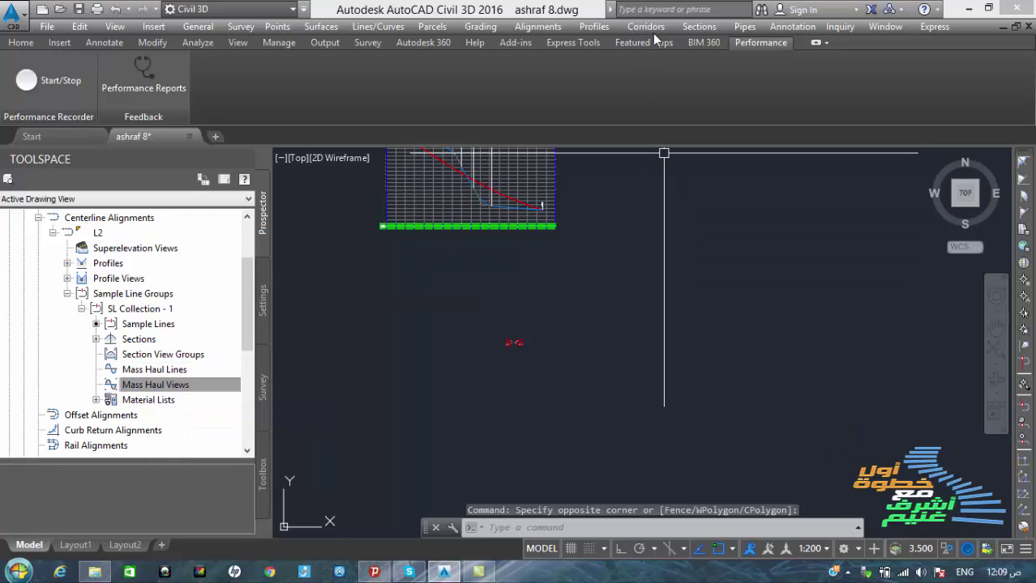
Step: Create multiple section views for SL Collection - 1 of L2 using Draft placement and the Basic plot style, placed beside the corridor plan
{"action": "left_click", "coordinate": [691, 28]}
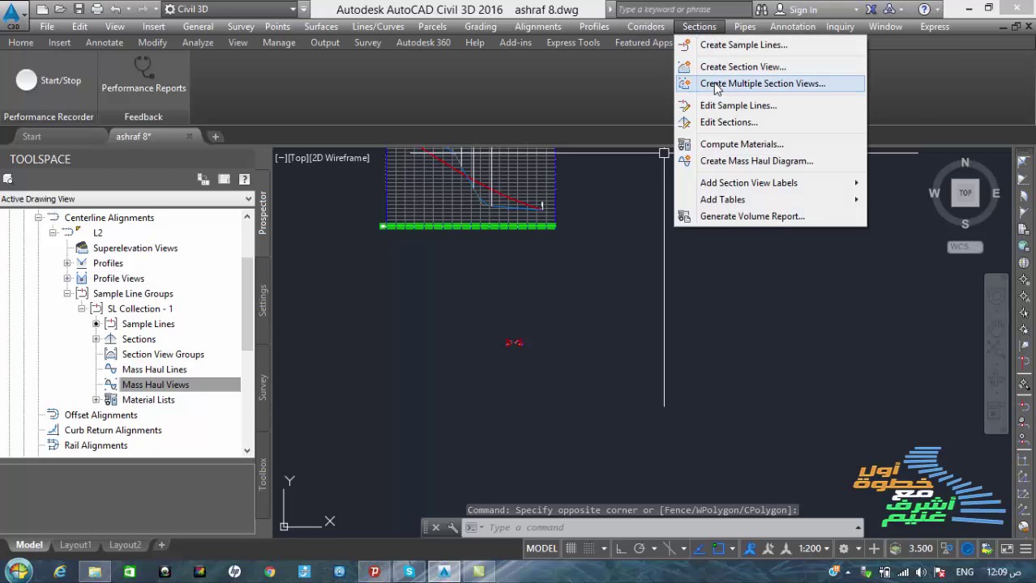
{"action": "left_click", "coordinate": [718, 83]}
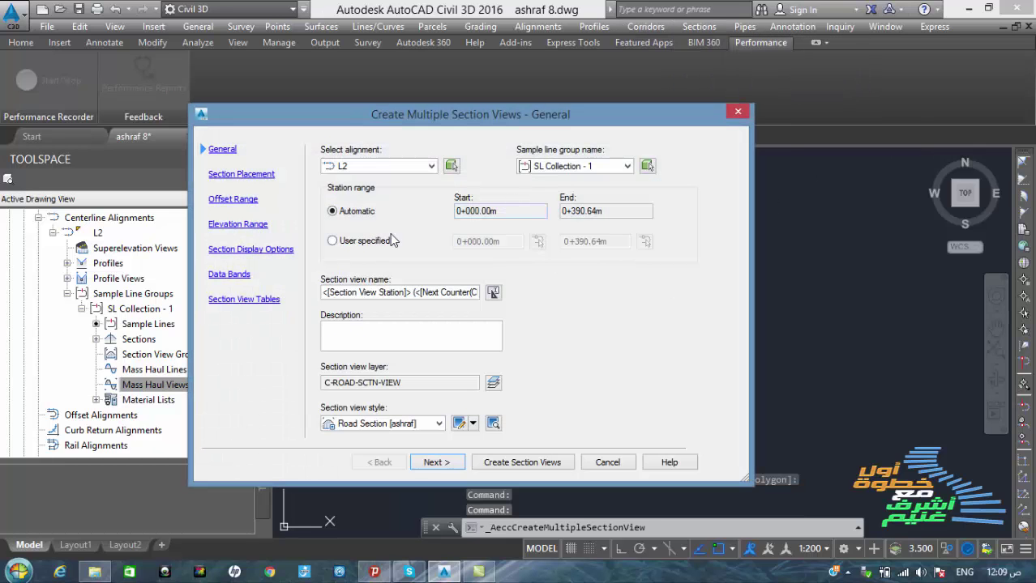
{"action": "left_click", "coordinate": [242, 174]}
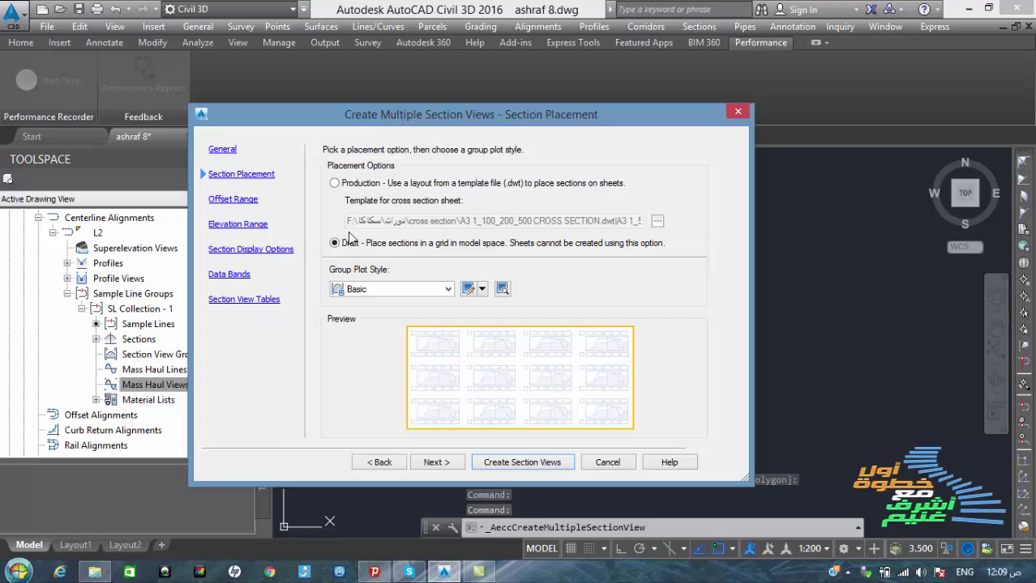
{"action": "left_click", "coordinate": [521, 462]}
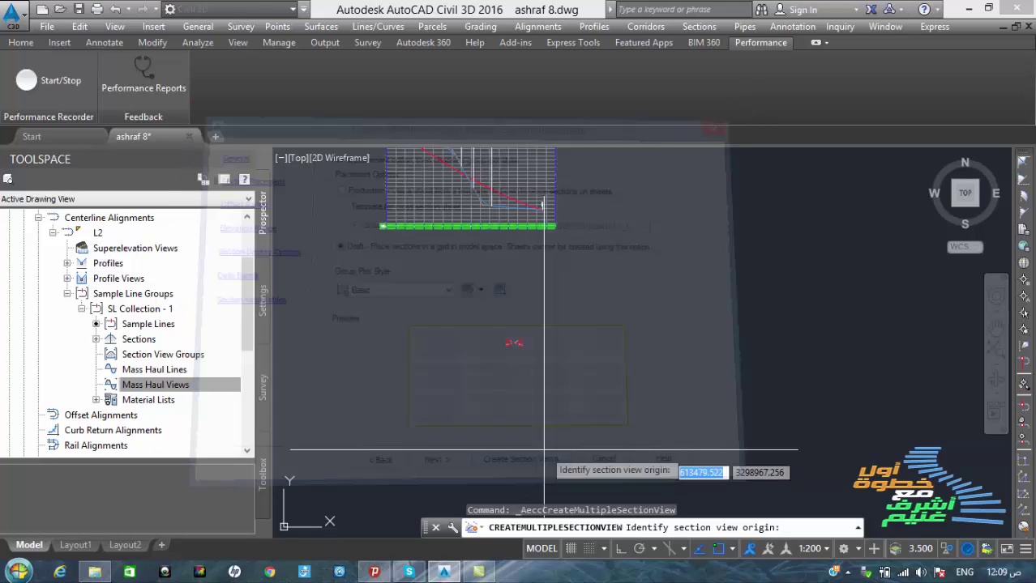
{"action": "left_click", "coordinate": [653, 346]}
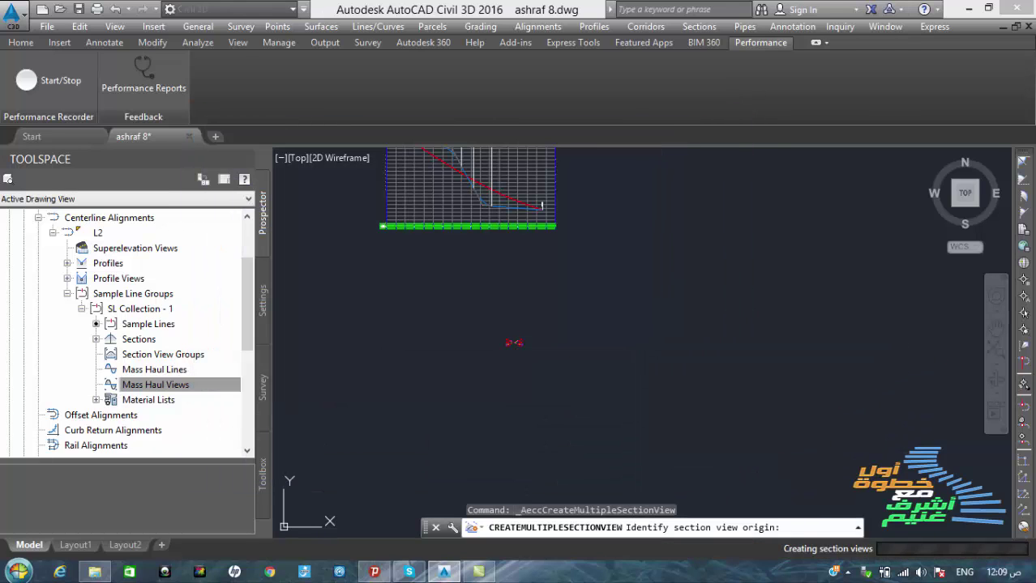
Step: Examine the new section views and their elevation and offset bands, from individual stations to the whole group
{"action": "scroll", "coordinate": [699, 325], "scroll_direction": "up", "scroll_amount": 10}
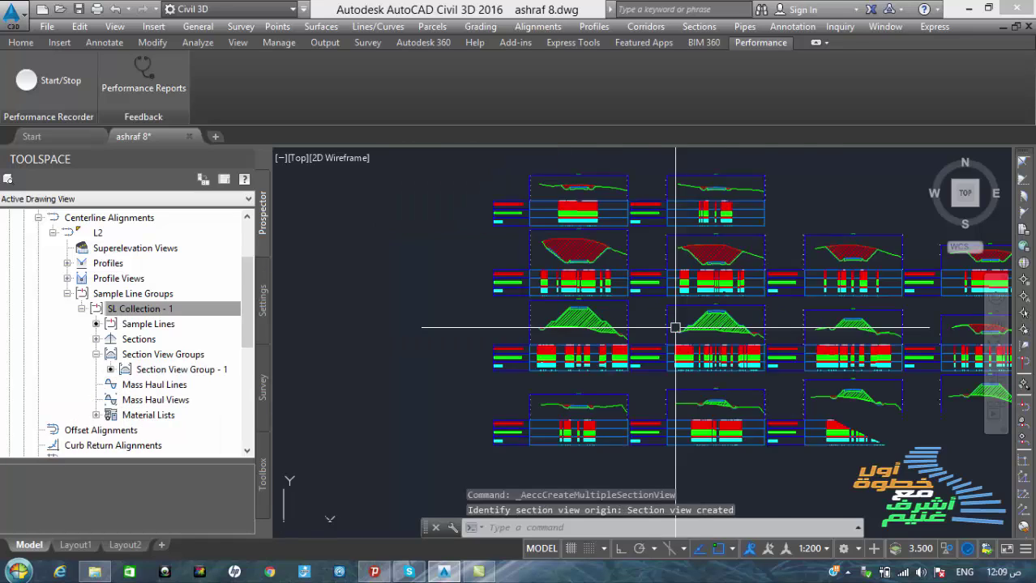
{"action": "scroll", "coordinate": [580, 245], "scroll_direction": "up", "scroll_amount": 5}
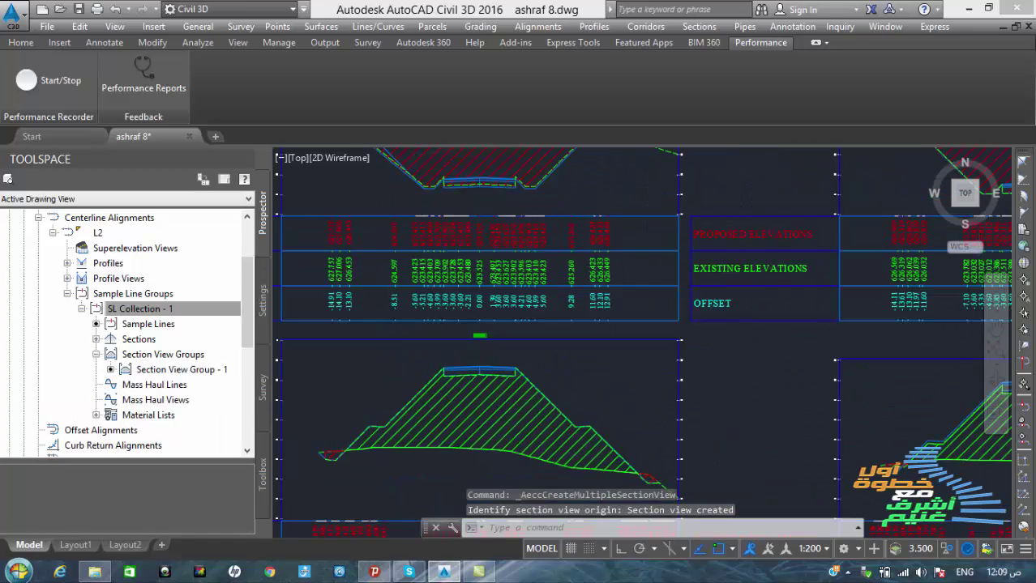
{"action": "scroll", "coordinate": [592, 282], "scroll_direction": "down", "scroll_amount": 5}
{"action": "scroll", "coordinate": [538, 341], "scroll_direction": "down", "scroll_amount": 4}
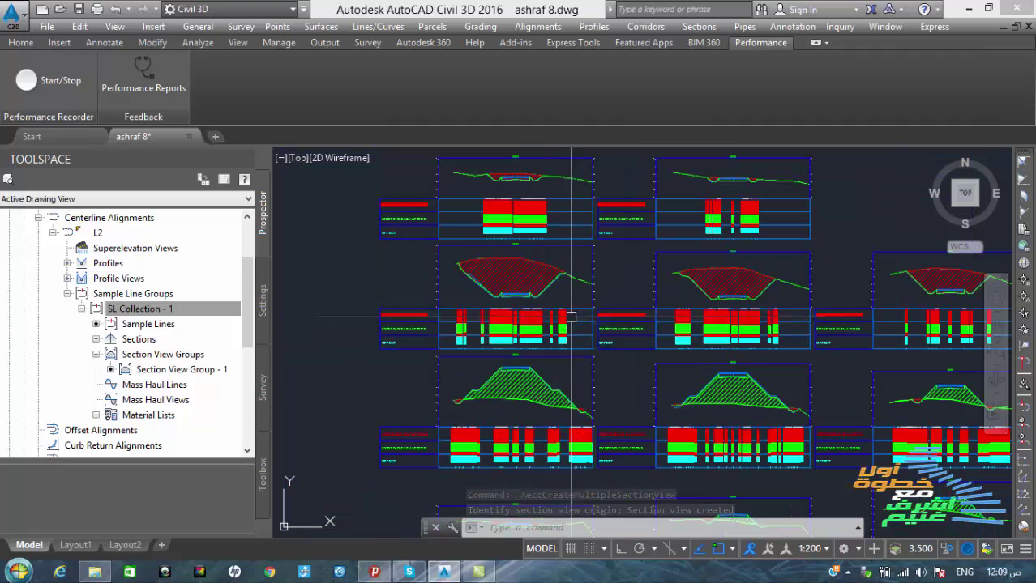
{"action": "scroll", "coordinate": [697, 254], "scroll_direction": "up", "scroll_amount": 4}
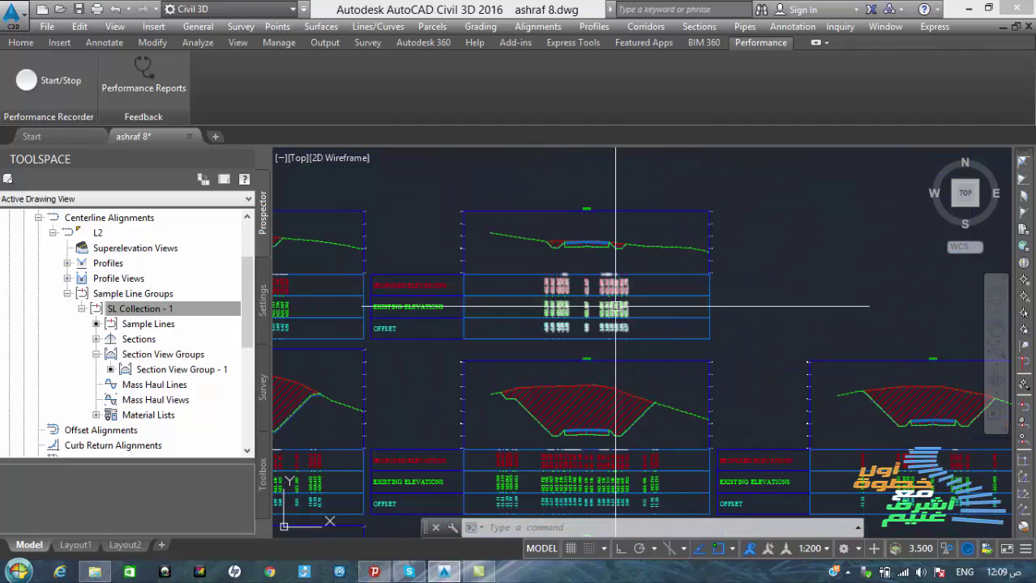
{"action": "scroll", "coordinate": [616, 239], "scroll_direction": "down", "scroll_amount": 4}
{"action": "middle_click_drag", "start_coordinate": [539, 359], "coordinate": [534, 311]}
{"action": "scroll", "coordinate": [534, 310], "scroll_direction": "up", "scroll_amount": 5}
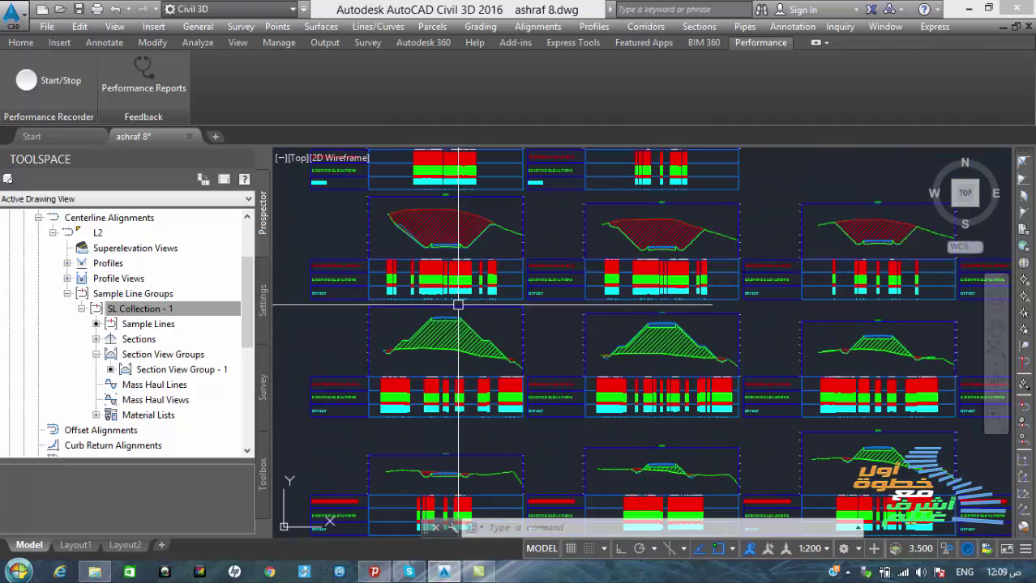
{"action": "scroll", "coordinate": [596, 293], "scroll_direction": "down", "scroll_amount": 5}
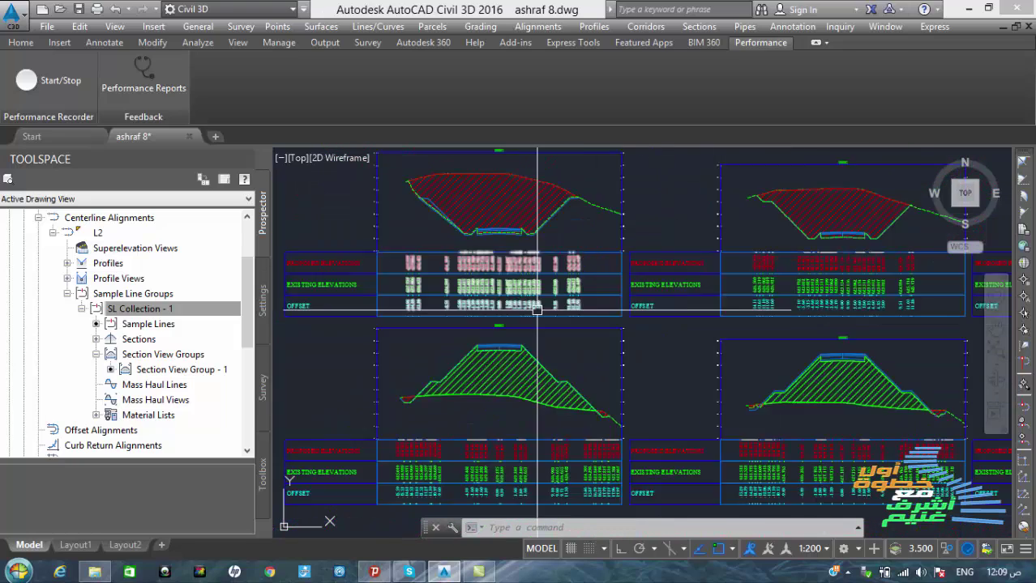
{"action": "middle_click_drag", "start_coordinate": [513, 282], "coordinate": [492, 311]}
{"action": "scroll", "coordinate": [493, 312], "scroll_direction": "up", "scroll_amount": 5}
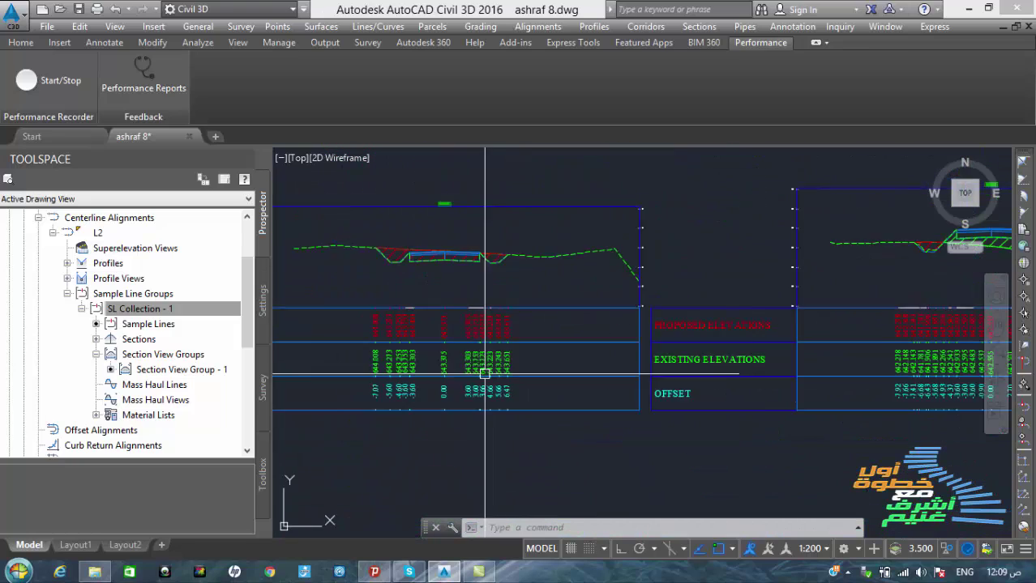
{"action": "scroll", "coordinate": [501, 415], "scroll_direction": "down", "scroll_amount": 5}
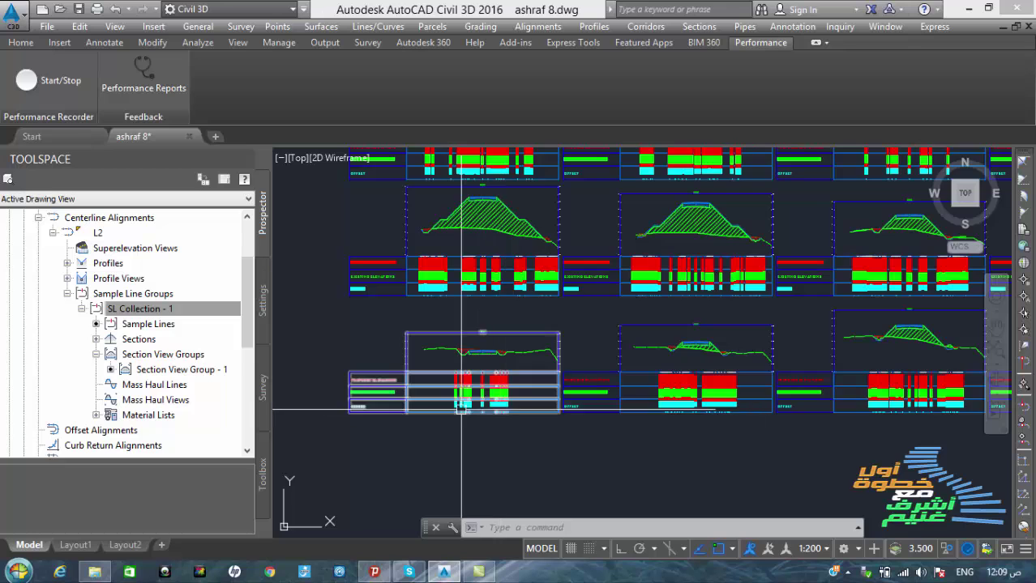
{"action": "scroll", "coordinate": [500, 415], "scroll_direction": "down", "scroll_amount": 3}
{"action": "middle_click_drag", "start_coordinate": [569, 445], "coordinate": [506, 373]}
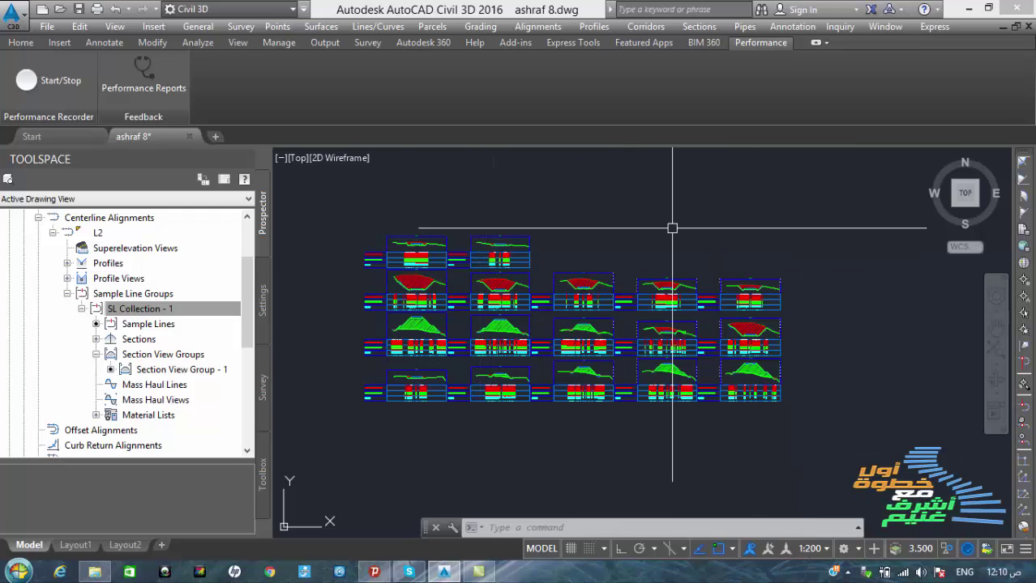
Step: Start creating multiple section views for sample line group SL Collection - 1 of L2 with Production placement
{"action": "left_click", "coordinate": [686, 29]}
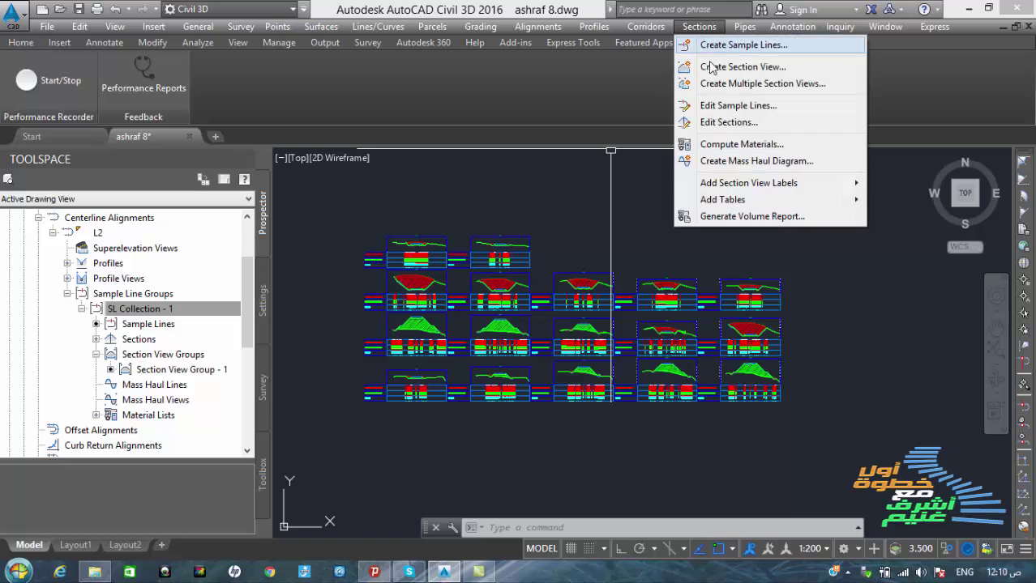
{"action": "left_click", "coordinate": [760, 84]}
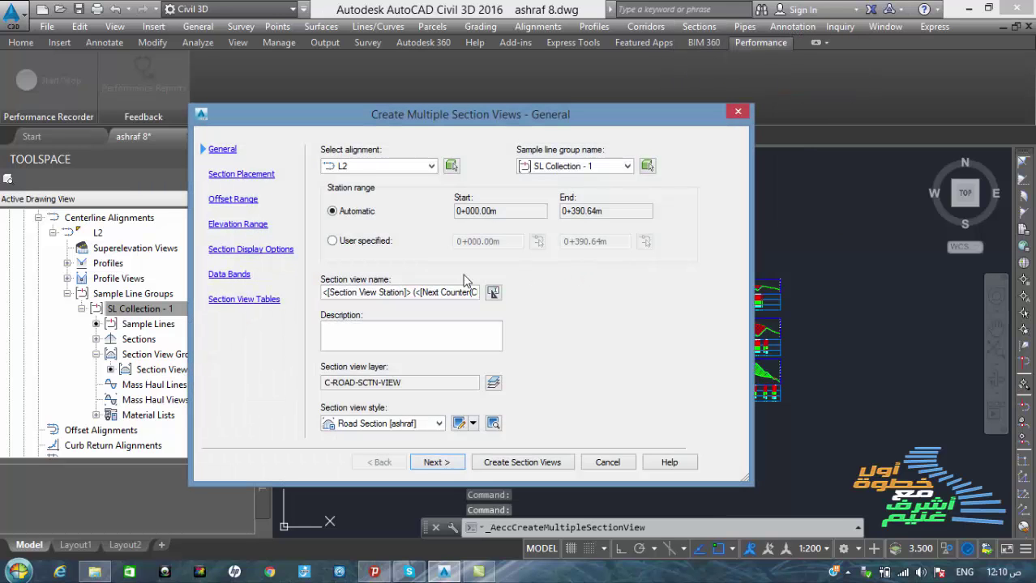
{"action": "left_click", "coordinate": [259, 177]}
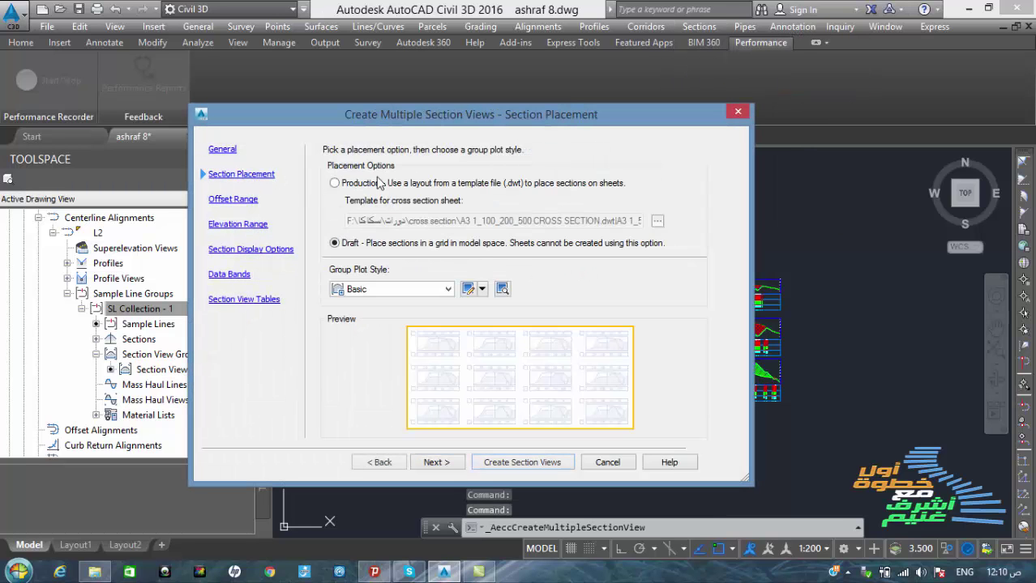
{"action": "left_click", "coordinate": [335, 183]}
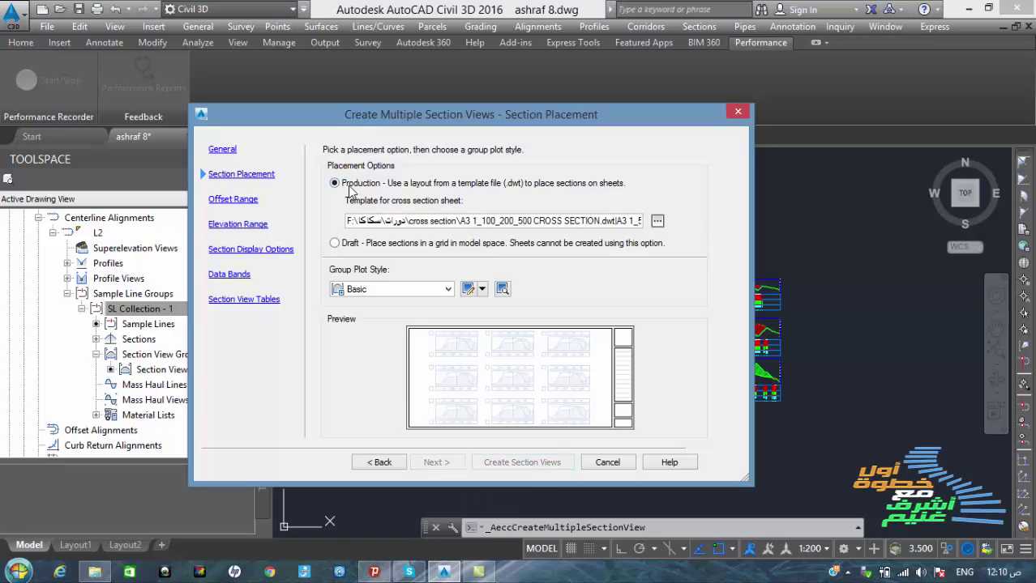
Step: Use the A3 1_200 CROSS SECTION layout of A3 1_200 CROSS SECTION.dwt in the F: drive's cross section folder as the sheet template
{"action": "left_click", "coordinate": [656, 221]}
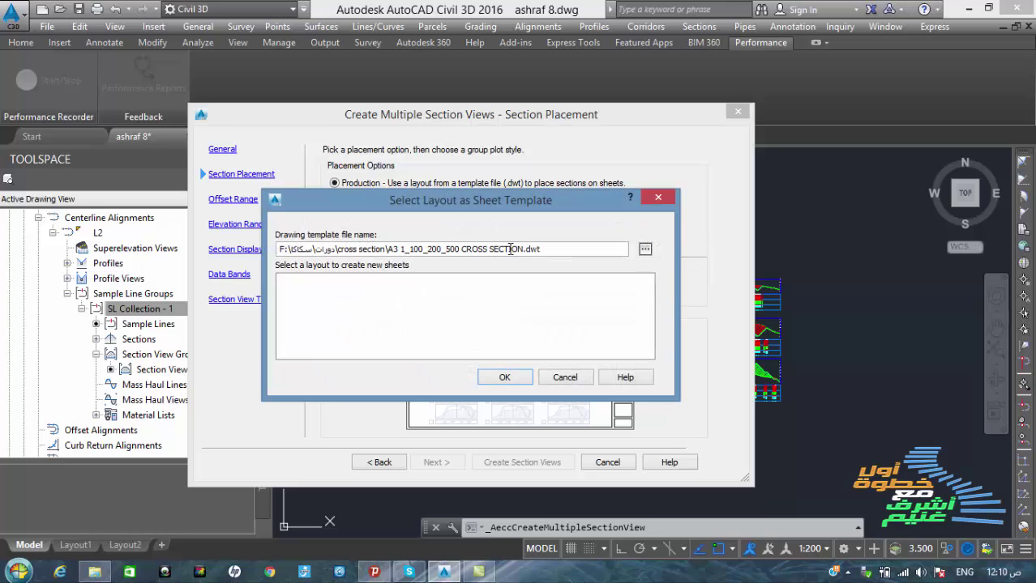
{"action": "left_click", "coordinate": [647, 250]}
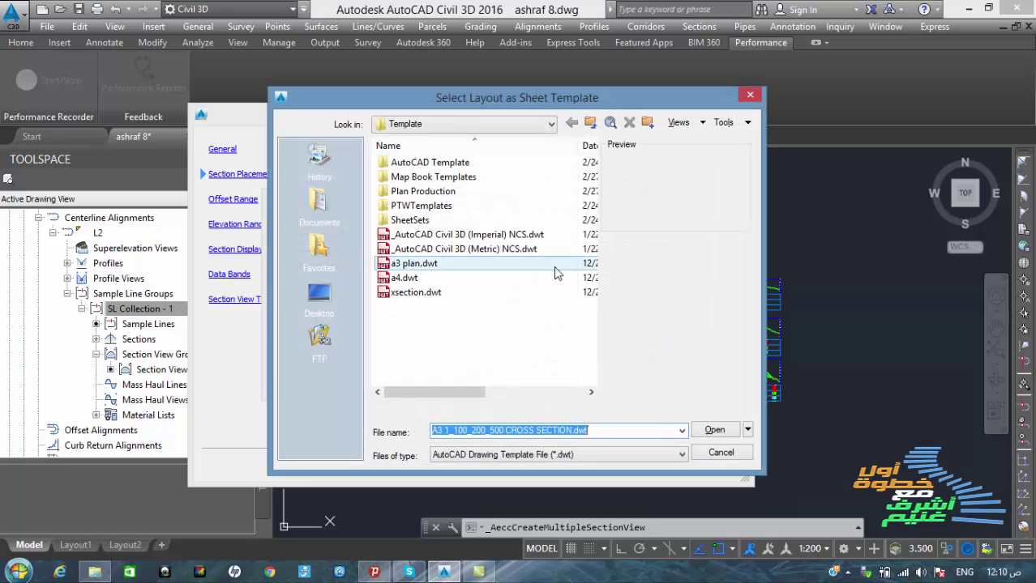
{"action": "left_click", "coordinate": [453, 124]}
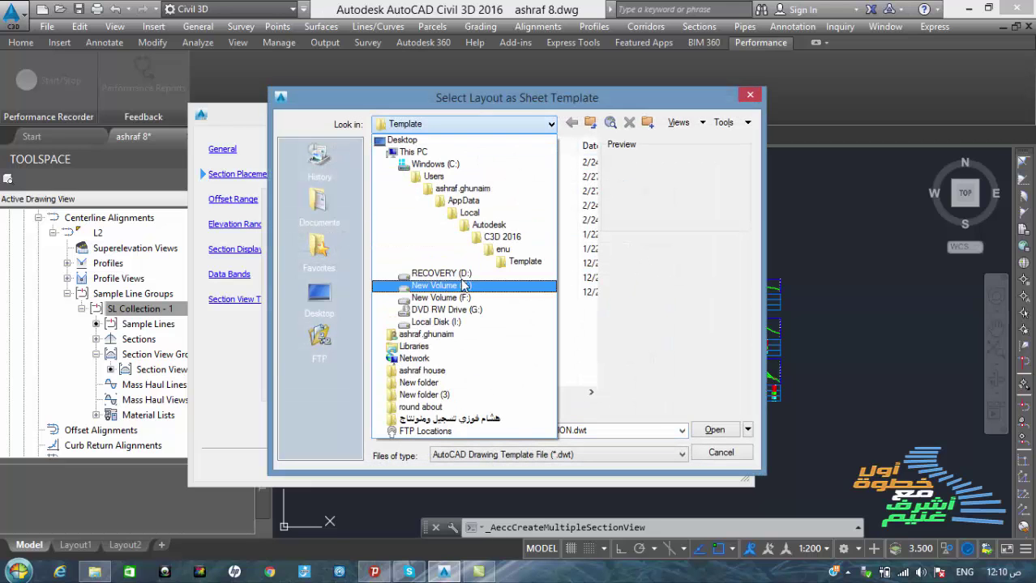
{"action": "left_click", "coordinate": [458, 297]}
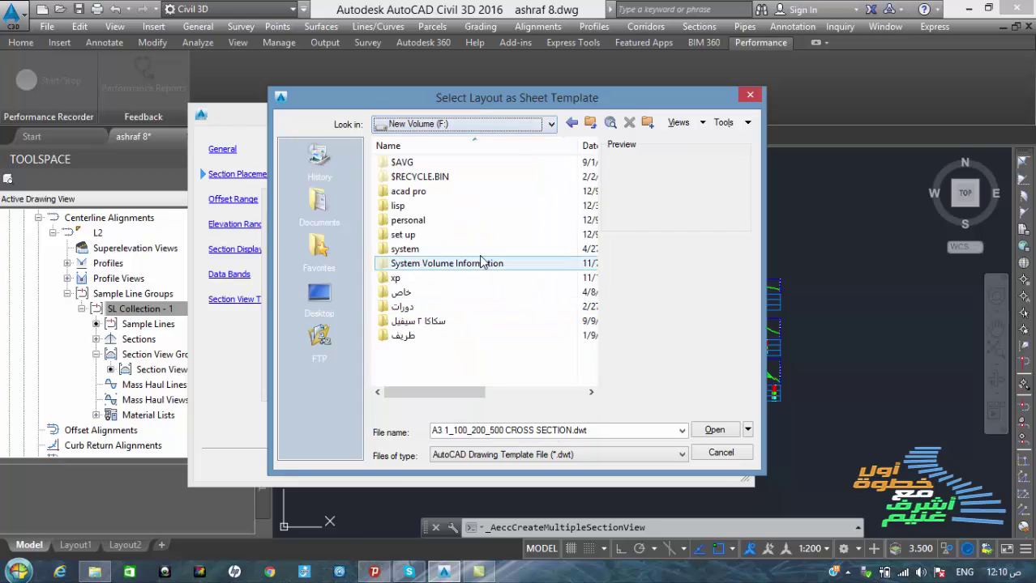
{"action": "double_click", "coordinate": [417, 312]}
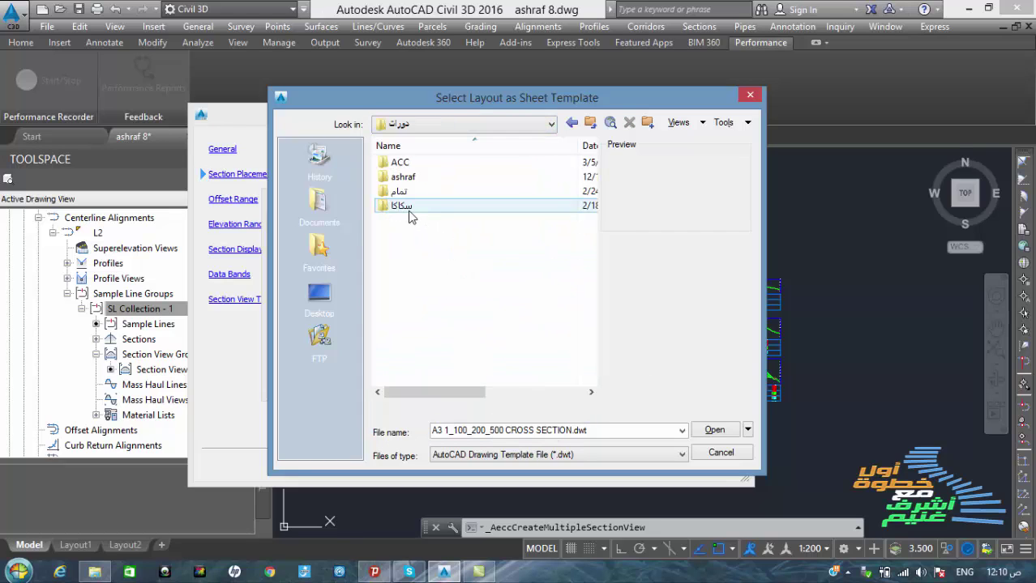
{"action": "double_click", "coordinate": [411, 209]}
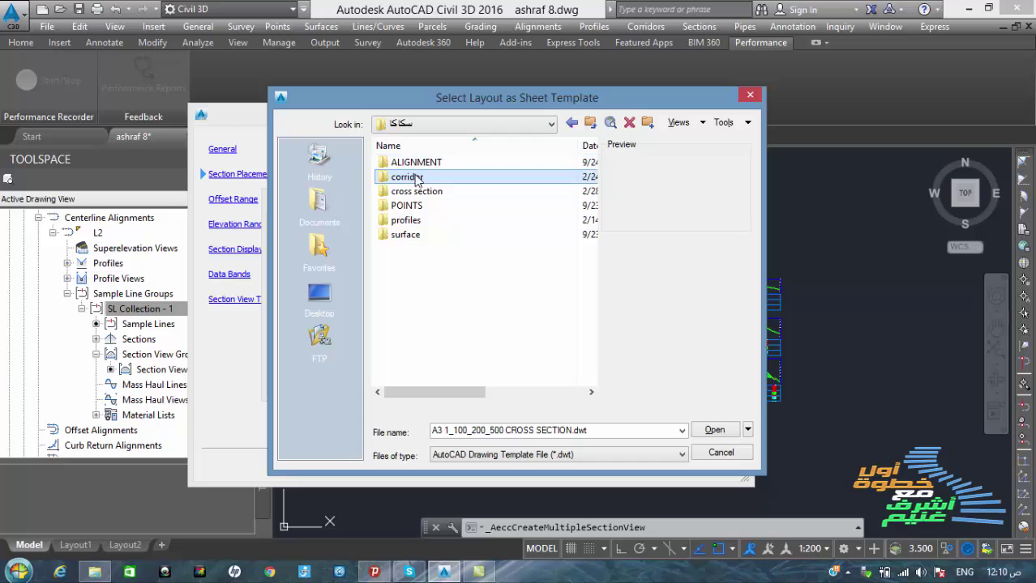
{"action": "left_click", "coordinate": [422, 191]}
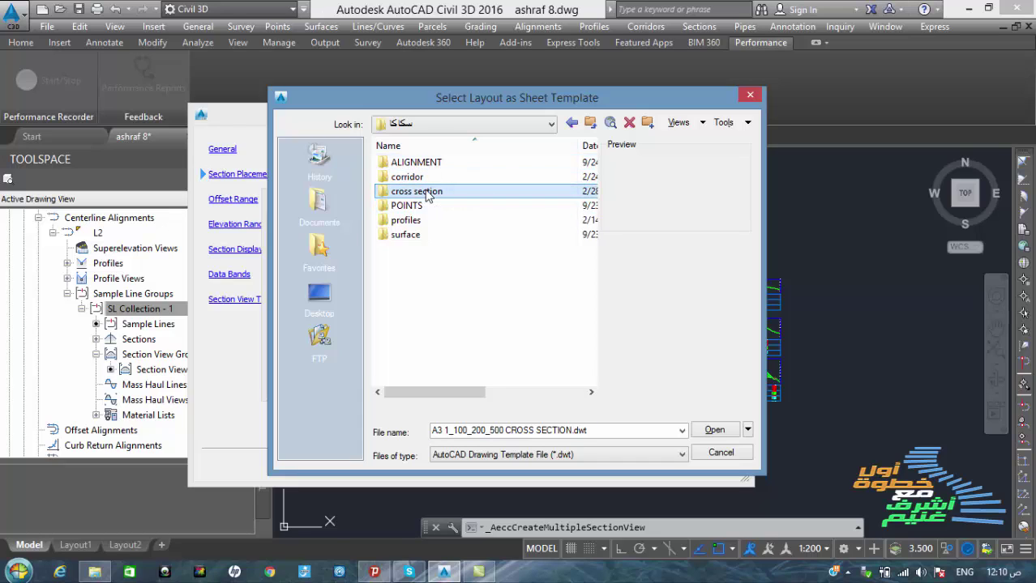
{"action": "double_click", "coordinate": [429, 193]}
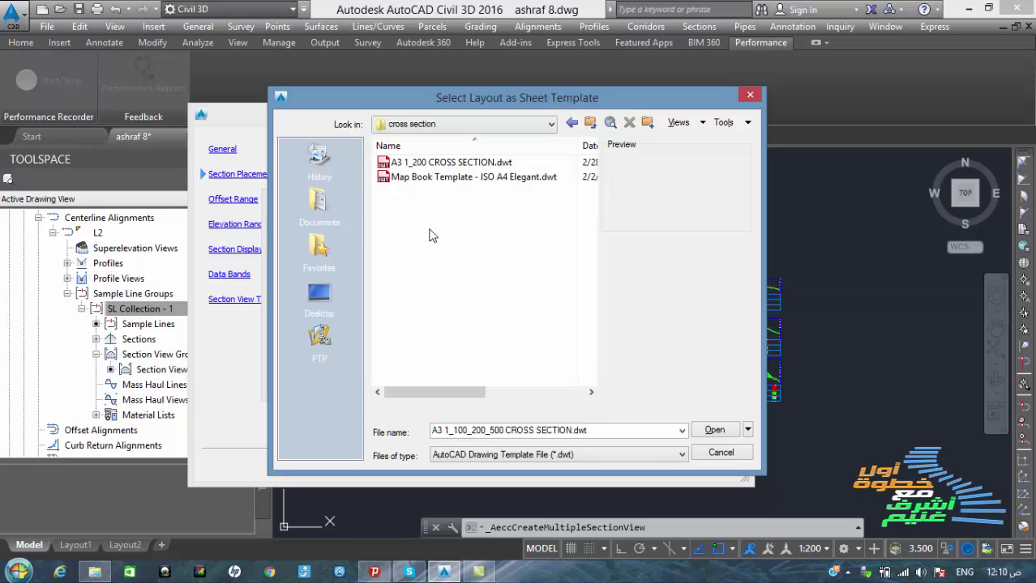
{"action": "left_click", "coordinate": [405, 167]}
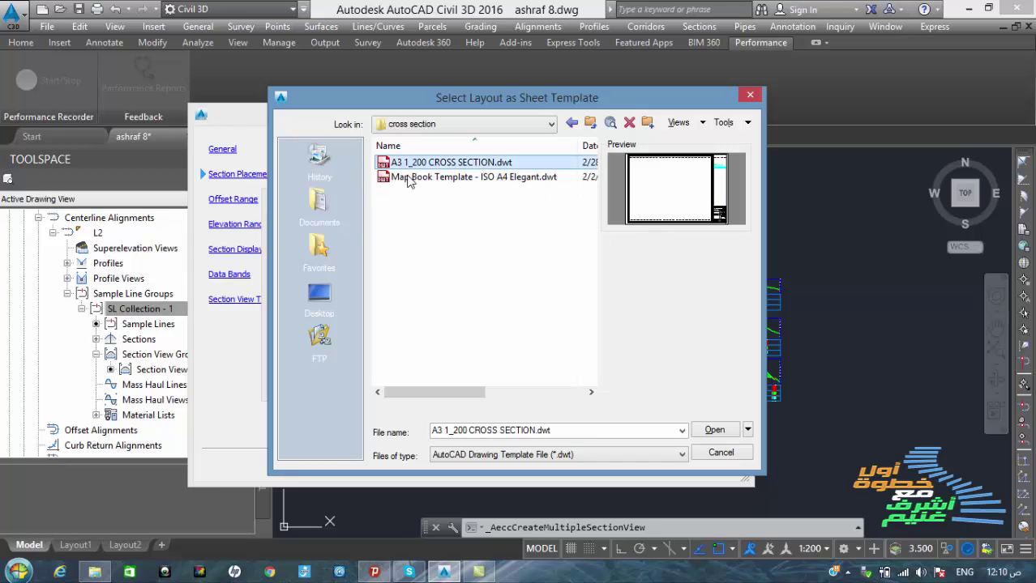
{"action": "left_click", "coordinate": [697, 430]}
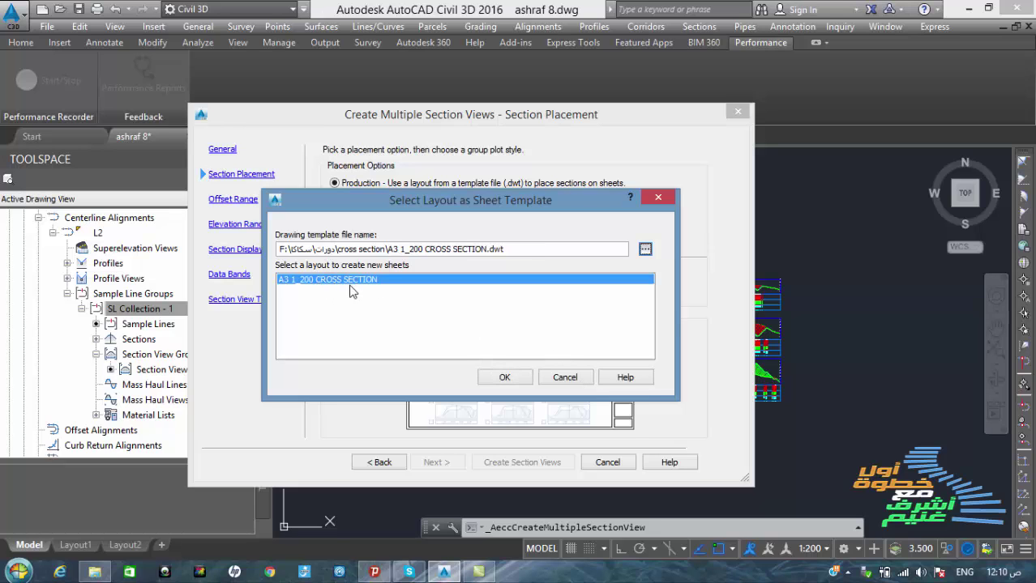
{"action": "left_click", "coordinate": [504, 377]}
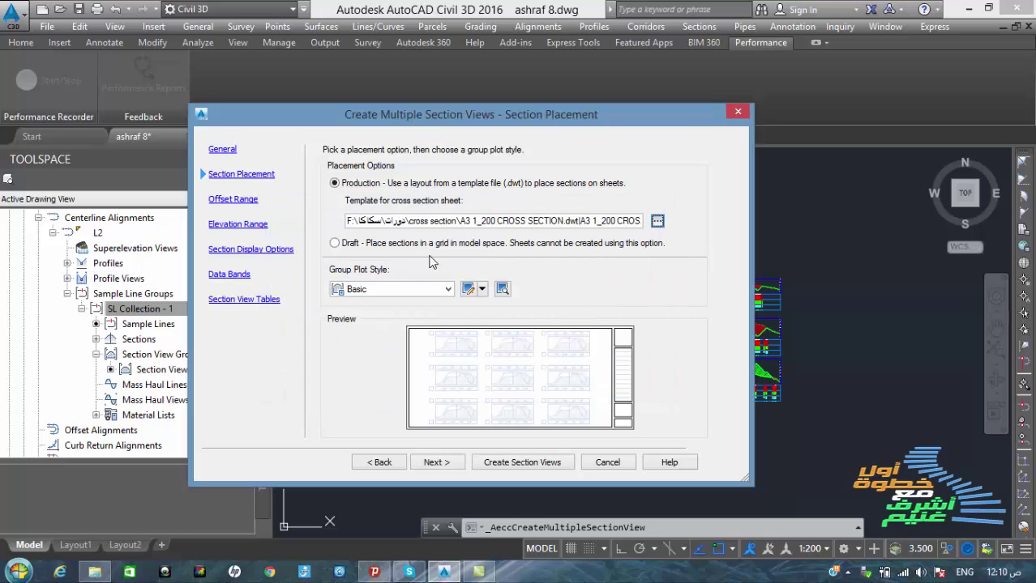
Step: Set Surface2 of the FG Elevations [ashraf] data band to NGL SKSKA 2 2-5-2016 (1)
{"action": "left_click", "coordinate": [243, 250]}
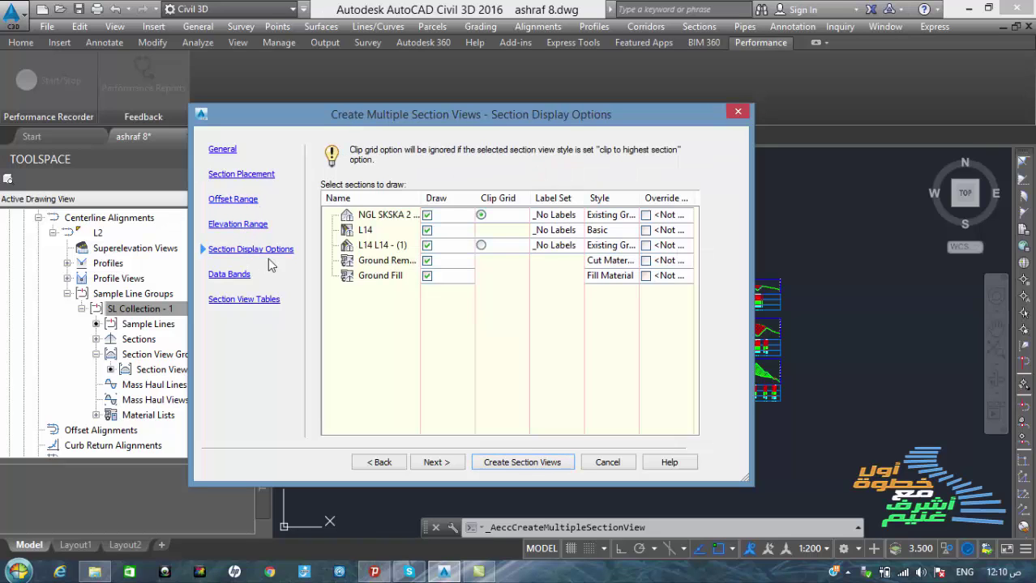
{"action": "left_click", "coordinate": [230, 277]}
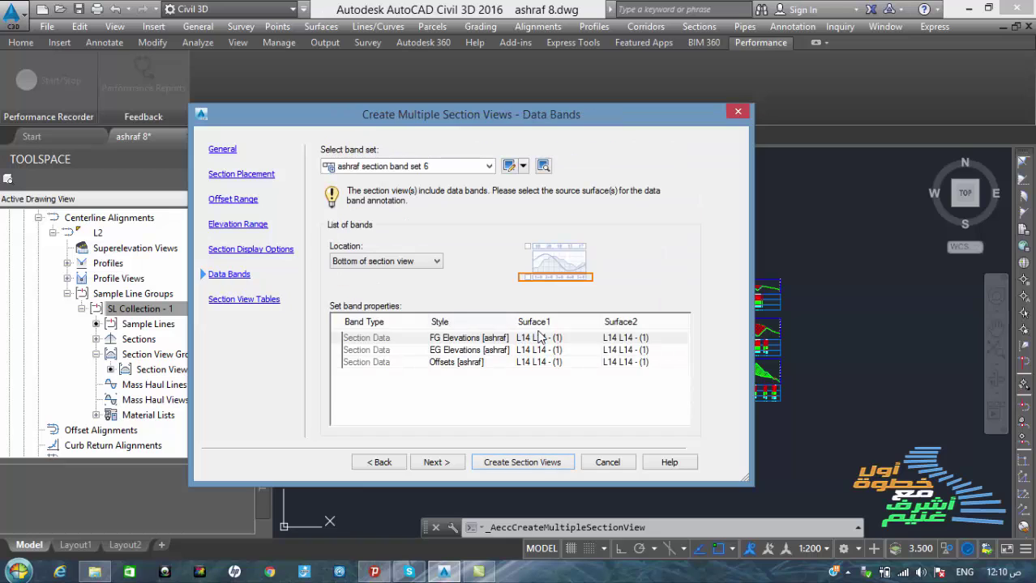
{"action": "left_click", "coordinate": [636, 339]}
{"action": "left_click", "coordinate": [635, 339]}
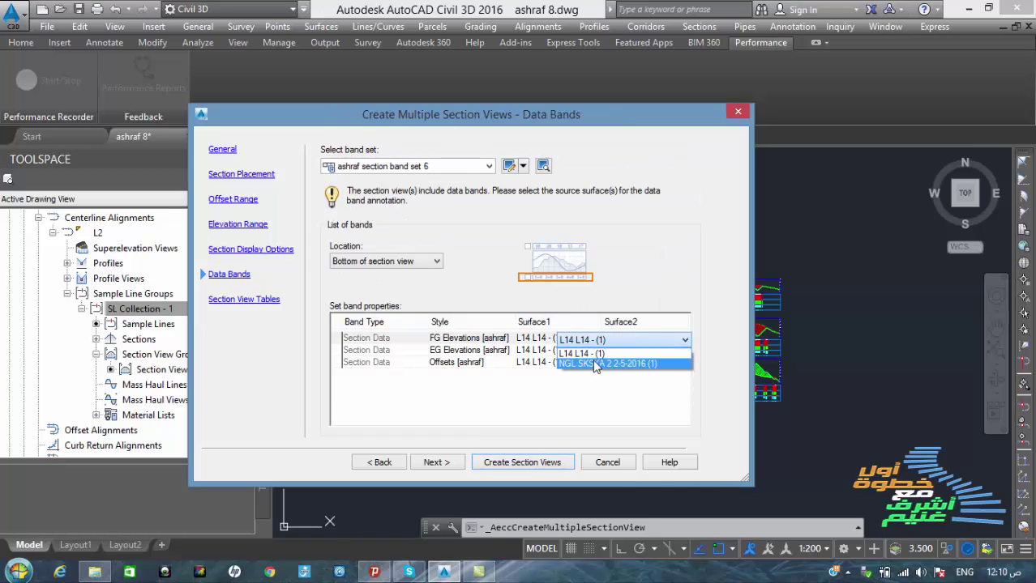
{"action": "left_click", "coordinate": [628, 357]}
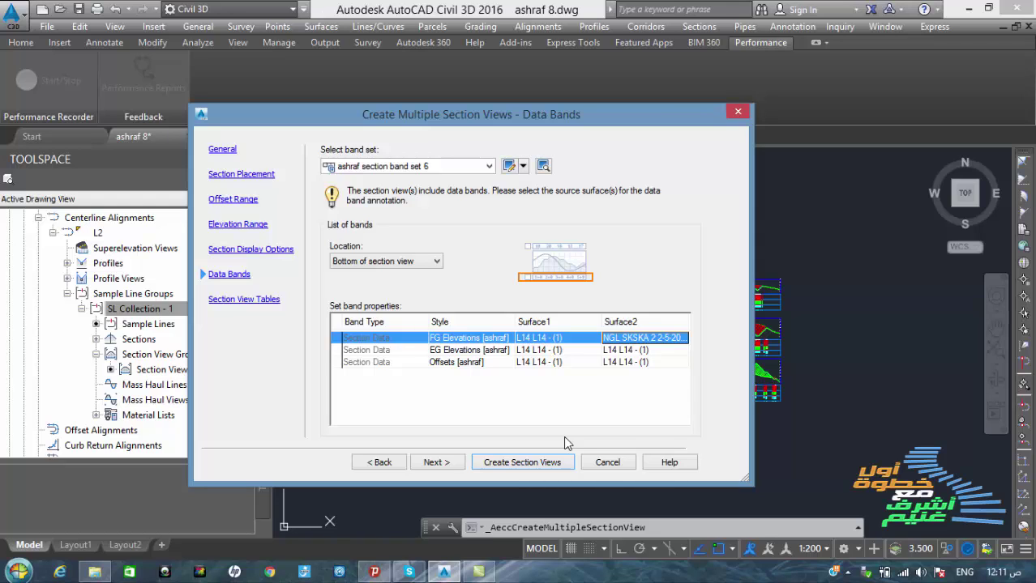
Step: Create the section views and place their origin in the empty space to the right of the draft section view group
{"action": "left_click", "coordinate": [522, 462]}
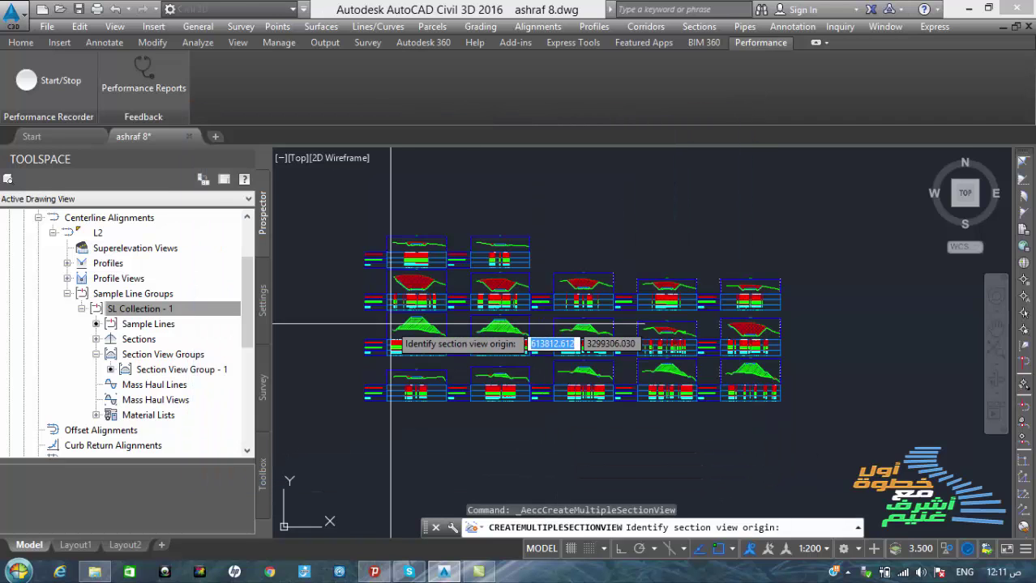
{"action": "scroll", "coordinate": [454, 366], "scroll_direction": "down", "scroll_amount": 6}
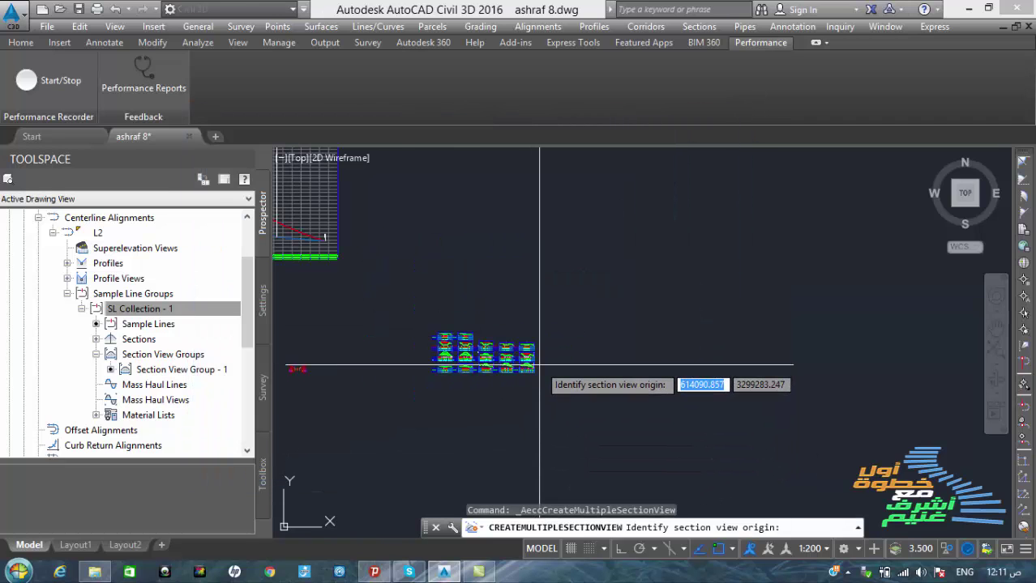
{"action": "left_click", "coordinate": [587, 366]}
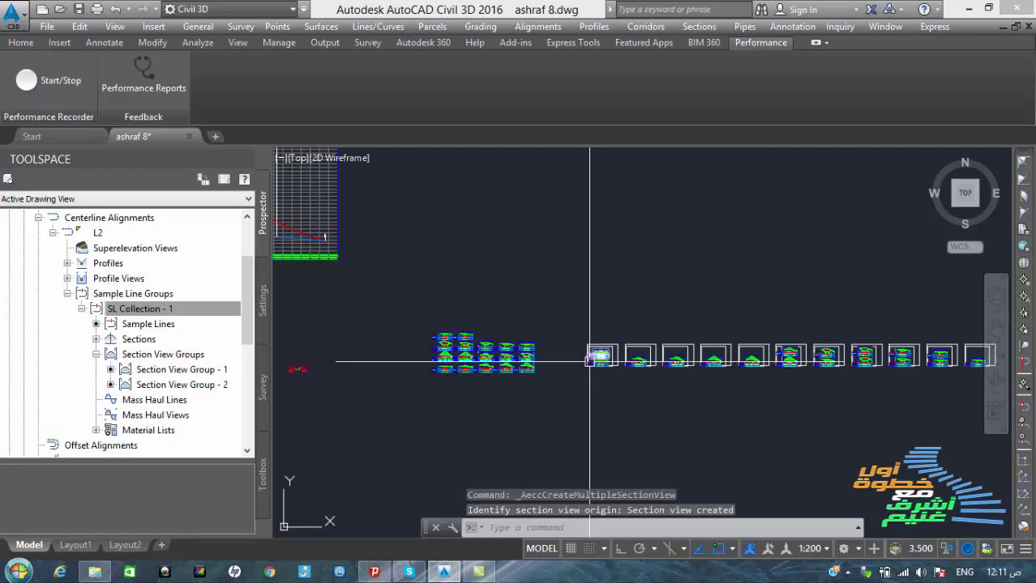
Step: Examine how the section views are arranged inside the sheet frames, from the whole row to individual sheets
{"action": "scroll", "coordinate": [606, 369], "scroll_direction": "up", "scroll_amount": 5}
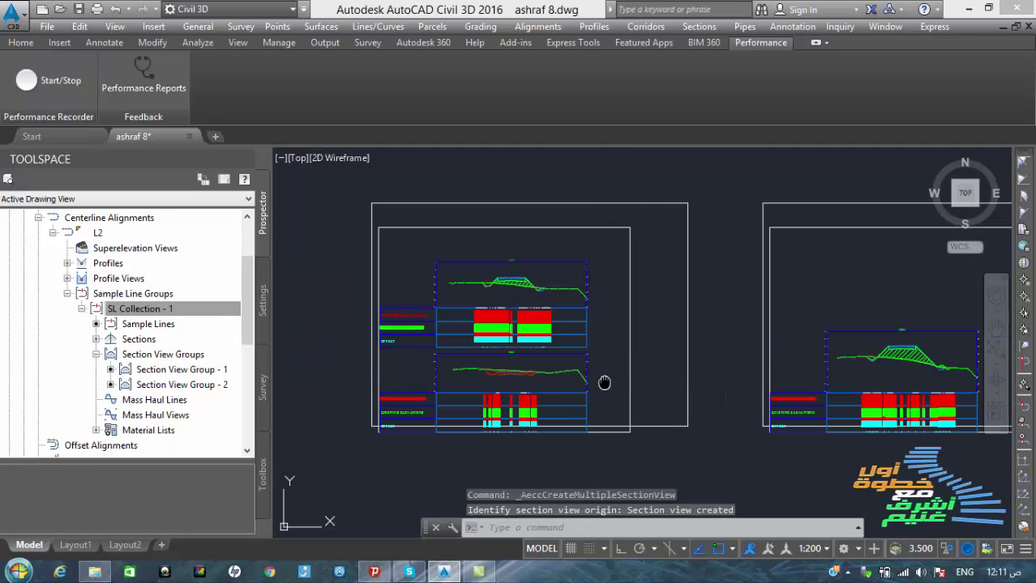
{"action": "scroll", "coordinate": [600, 348], "scroll_direction": "down", "scroll_amount": 3}
{"action": "scroll", "coordinate": [409, 352], "scroll_direction": "down", "scroll_amount": 2}
{"action": "scroll", "coordinate": [382, 356], "scroll_direction": "down", "scroll_amount": 2}
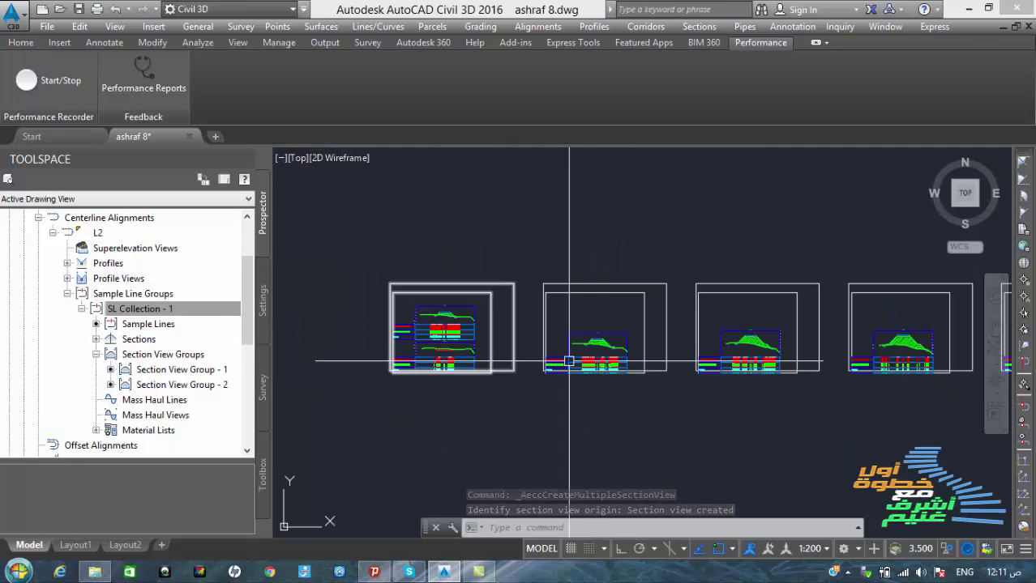
{"action": "scroll", "coordinate": [596, 355], "scroll_direction": "up", "scroll_amount": 3}
{"action": "scroll", "coordinate": [588, 350], "scroll_direction": "down", "scroll_amount": 4}
{"action": "scroll", "coordinate": [600, 346], "scroll_direction": "up", "scroll_amount": 4}
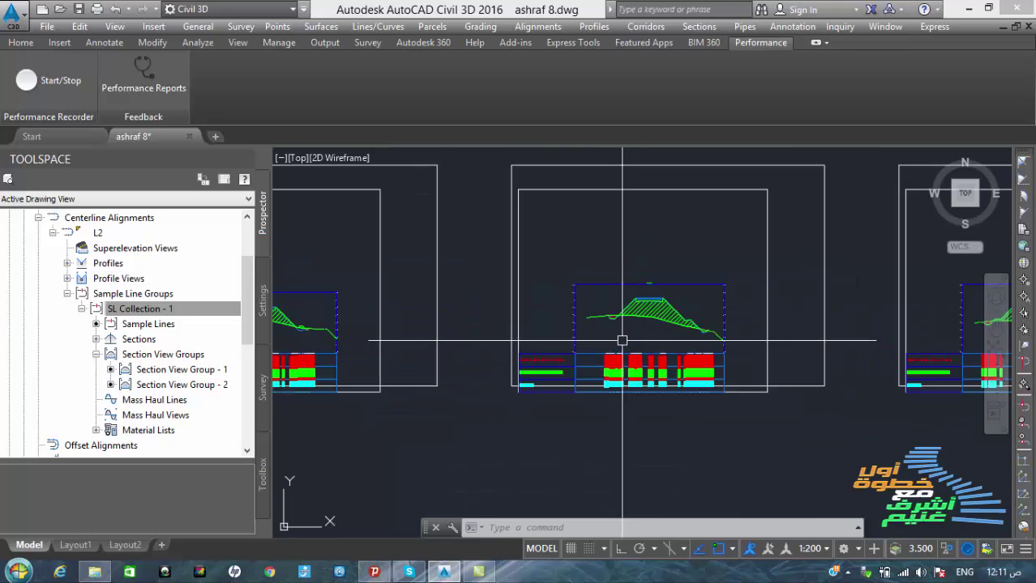
{"action": "scroll", "coordinate": [700, 342], "scroll_direction": "down", "scroll_amount": 2}
{"action": "scroll", "coordinate": [529, 342], "scroll_direction": "down", "scroll_amount": 3}
{"action": "scroll", "coordinate": [536, 274], "scroll_direction": "up", "scroll_amount": 1}
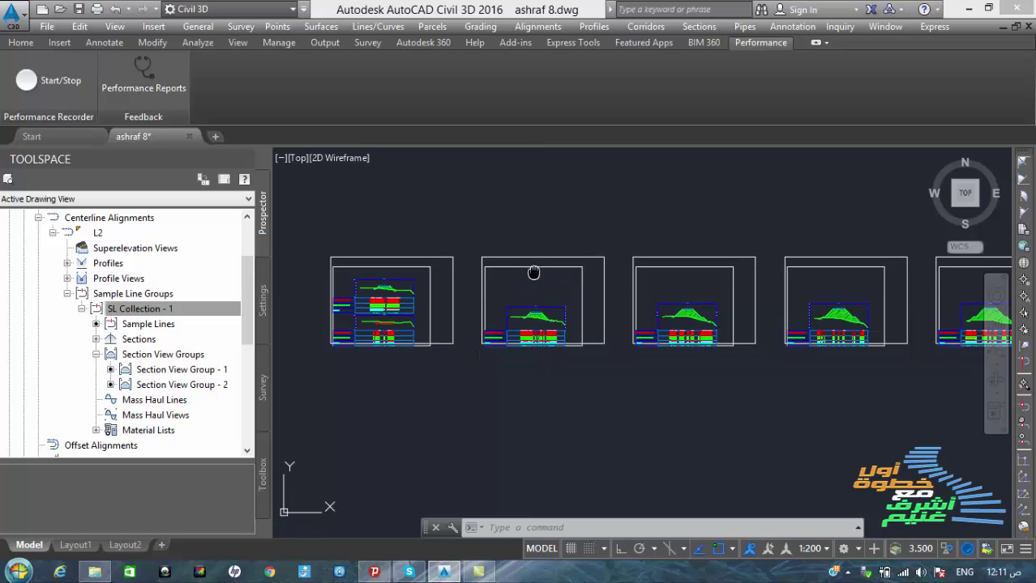
{"action": "scroll", "coordinate": [536, 308], "scroll_direction": "up", "scroll_amount": 5}
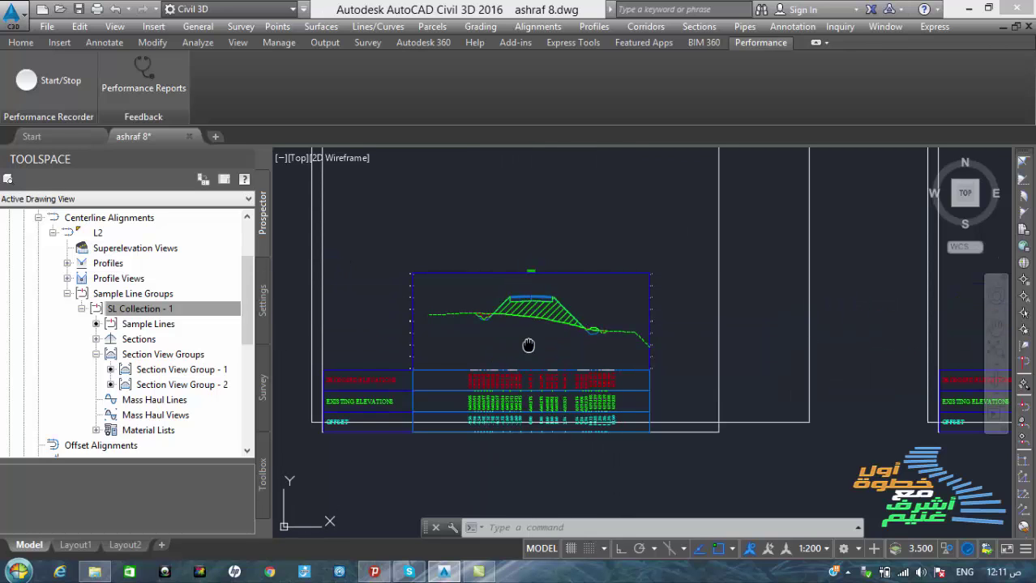
{"action": "scroll", "coordinate": [526, 333], "scroll_direction": "down", "scroll_amount": 3}
{"action": "scroll", "coordinate": [502, 345], "scroll_direction": "down", "scroll_amount": 3}
{"action": "scroll", "coordinate": [596, 342], "scroll_direction": "up", "scroll_amount": 6}
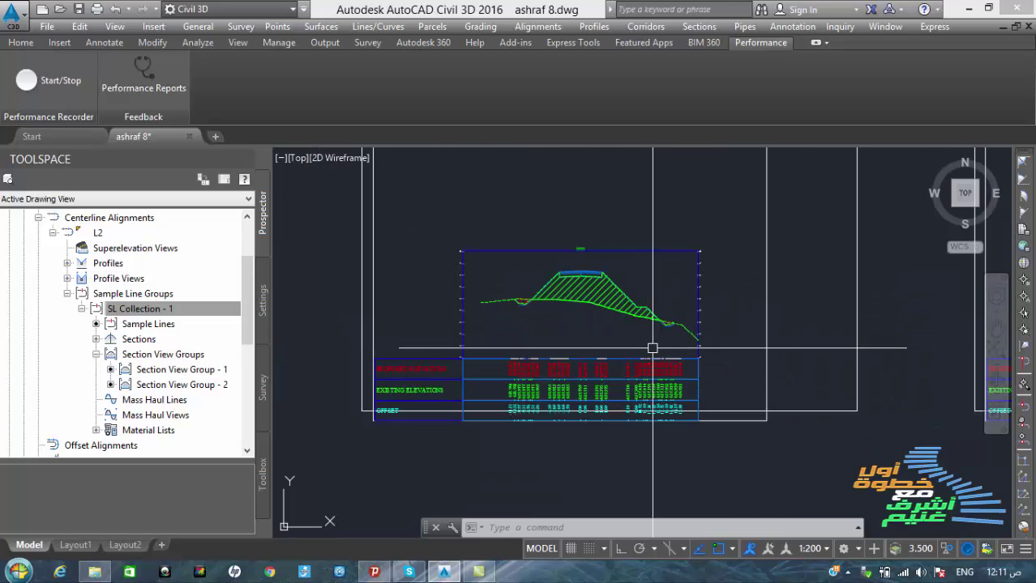
{"action": "scroll", "coordinate": [691, 335], "scroll_direction": "down", "scroll_amount": 4}
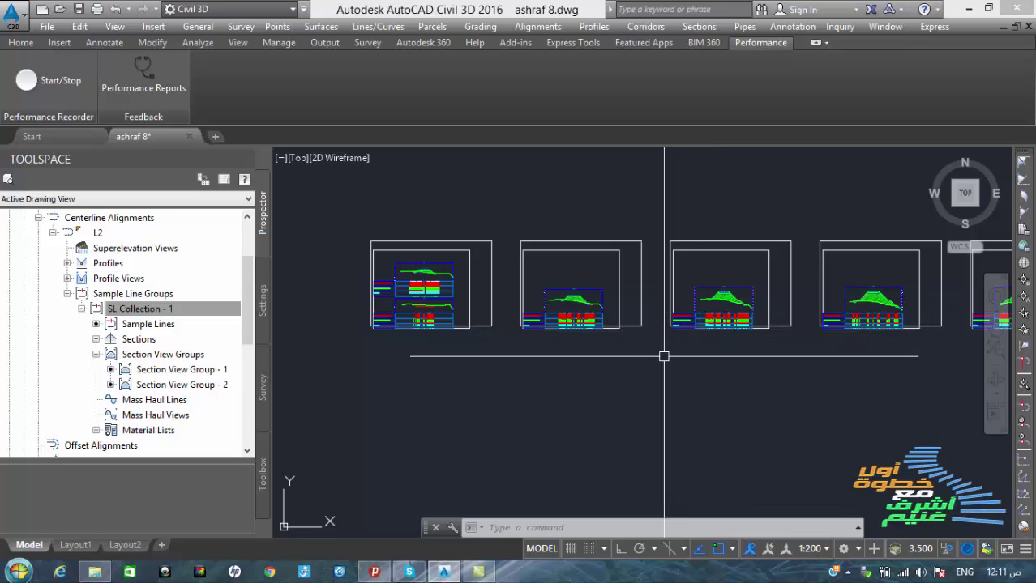
Step: Undo the creation of the section views placed in sheet frames
{"action": "key", "text": "Return"}
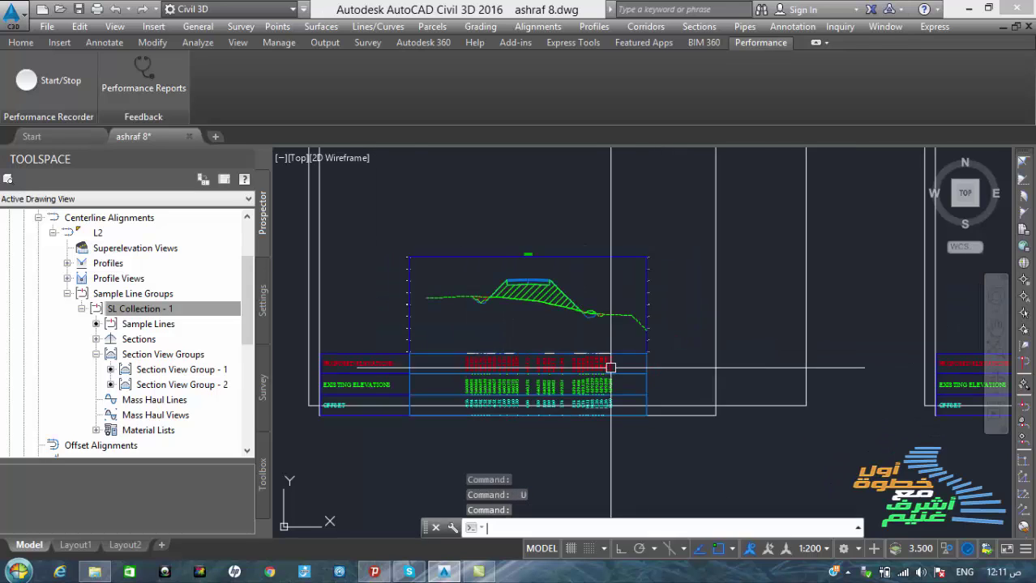
{"action": "scroll", "coordinate": [611, 366], "scroll_direction": "down", "scroll_amount": 4}
{"action": "scroll", "coordinate": [590, 366], "scroll_direction": "down", "scroll_amount": 4}
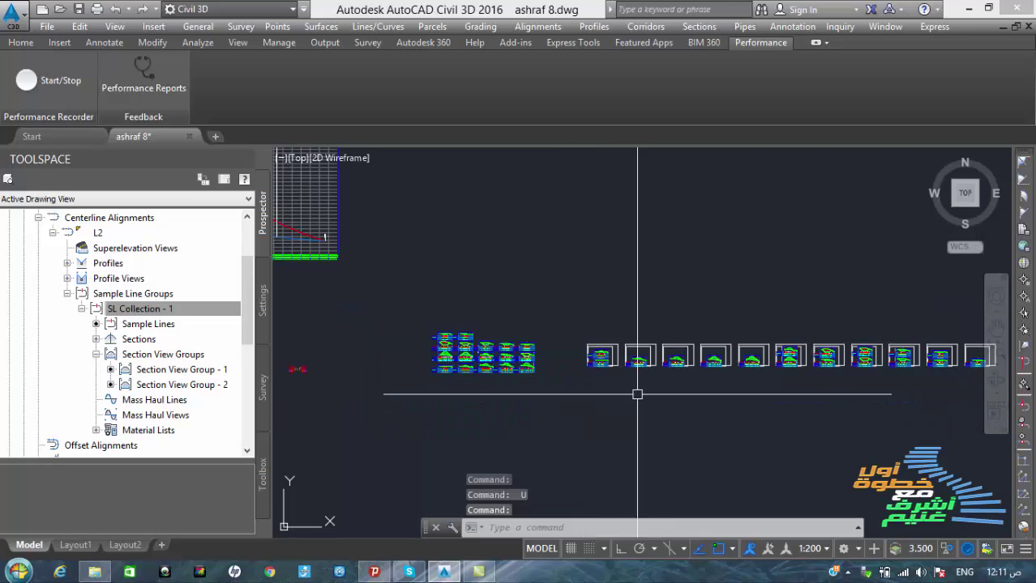
{"action": "key", "text": "Return"}
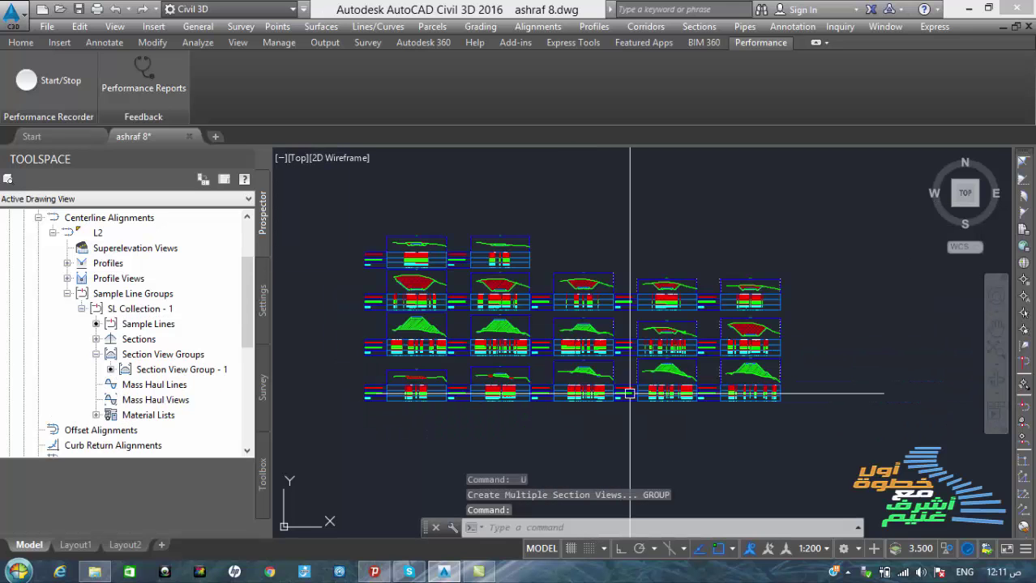
Step: Examine the last section view in the top row of the draft group and its elevation and offset bands
{"action": "scroll", "coordinate": [492, 240], "scroll_direction": "up", "scroll_amount": 5}
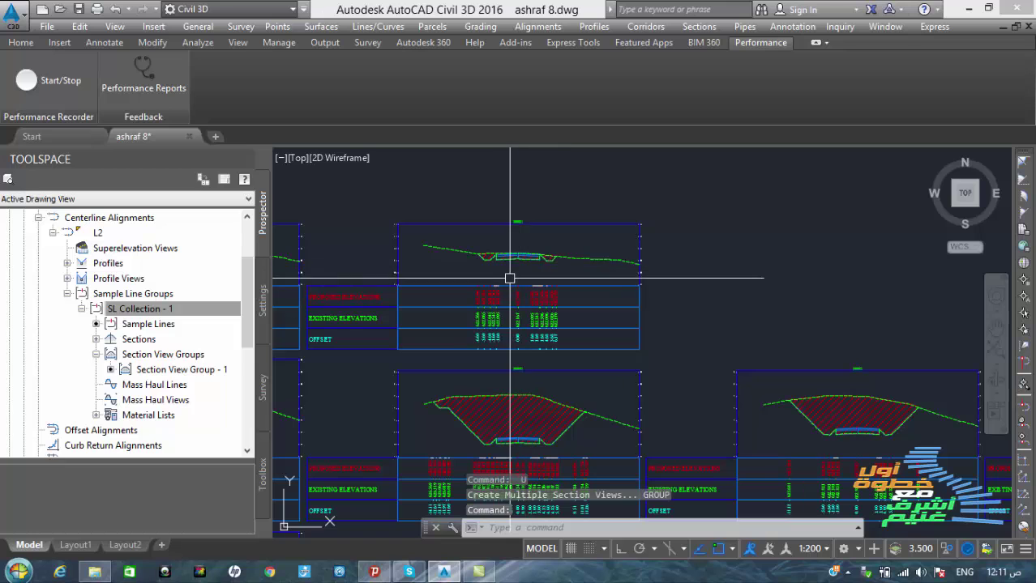
{"action": "scroll", "coordinate": [568, 272], "scroll_direction": "up", "scroll_amount": 6}
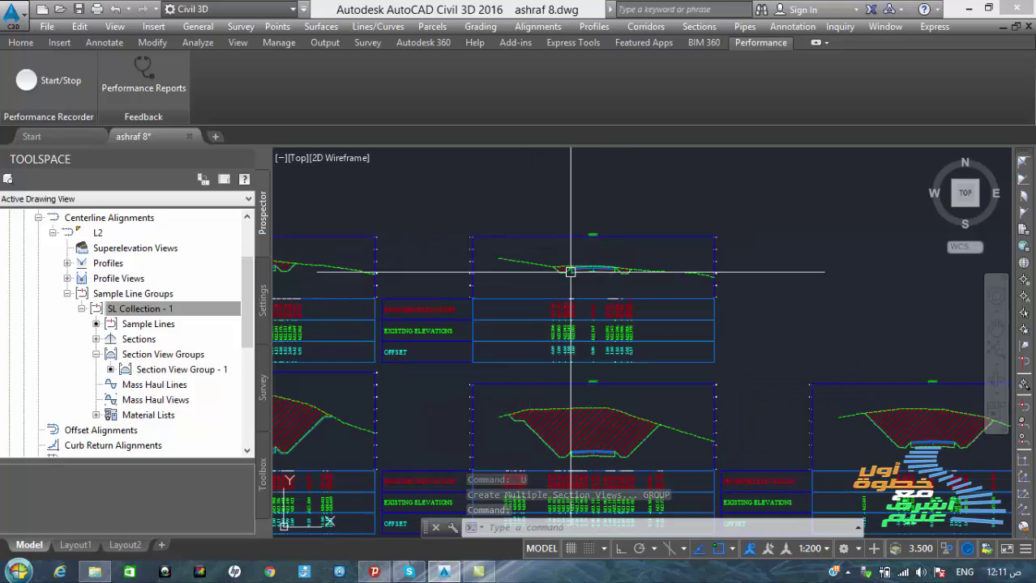
{"action": "scroll", "coordinate": [646, 245], "scroll_direction": "down", "scroll_amount": 5}
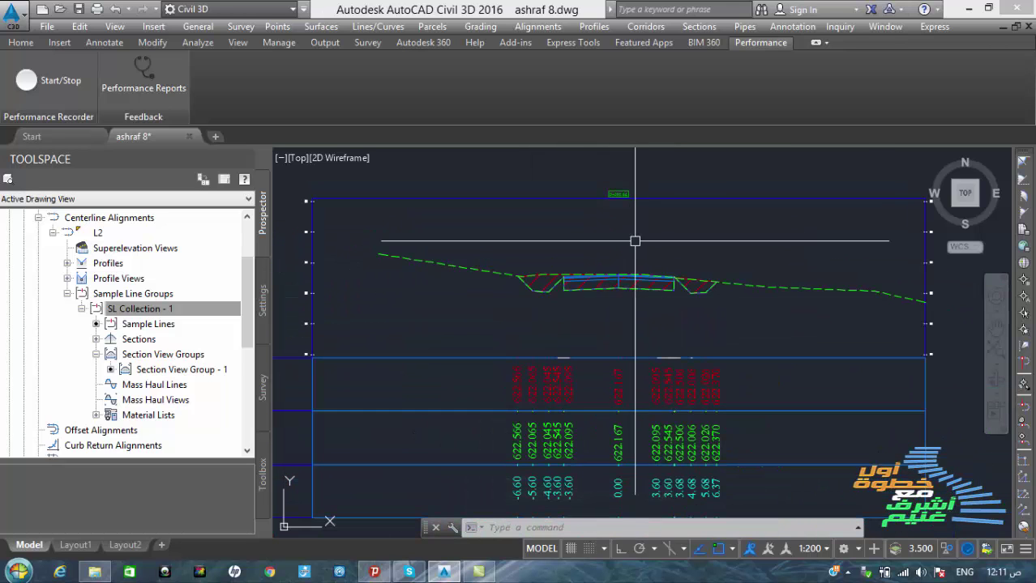
{"action": "left_click", "coordinate": [585, 214]}
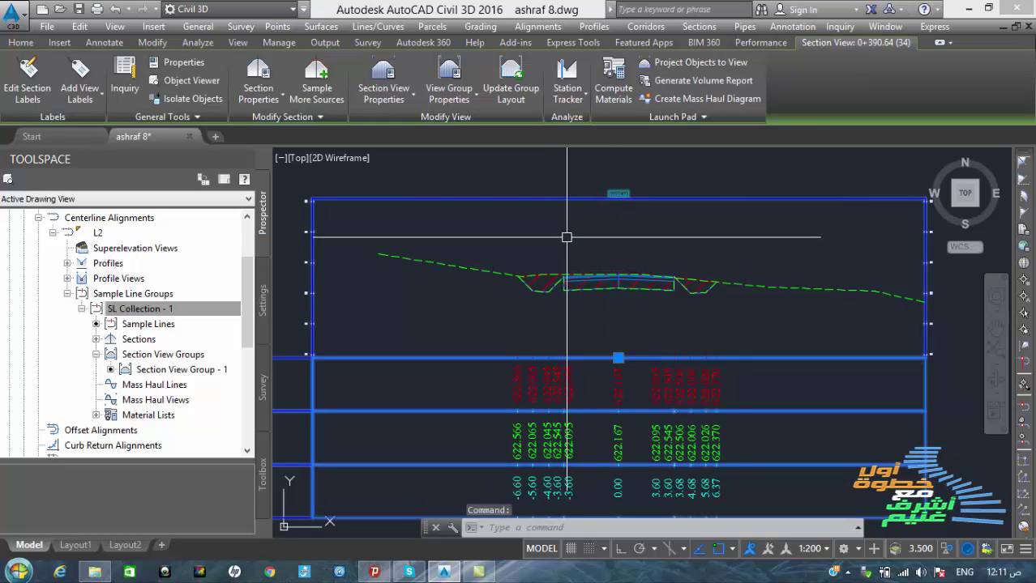
{"action": "right_click", "coordinate": [567, 240]}
{"action": "left_click", "coordinate": [677, 424]}
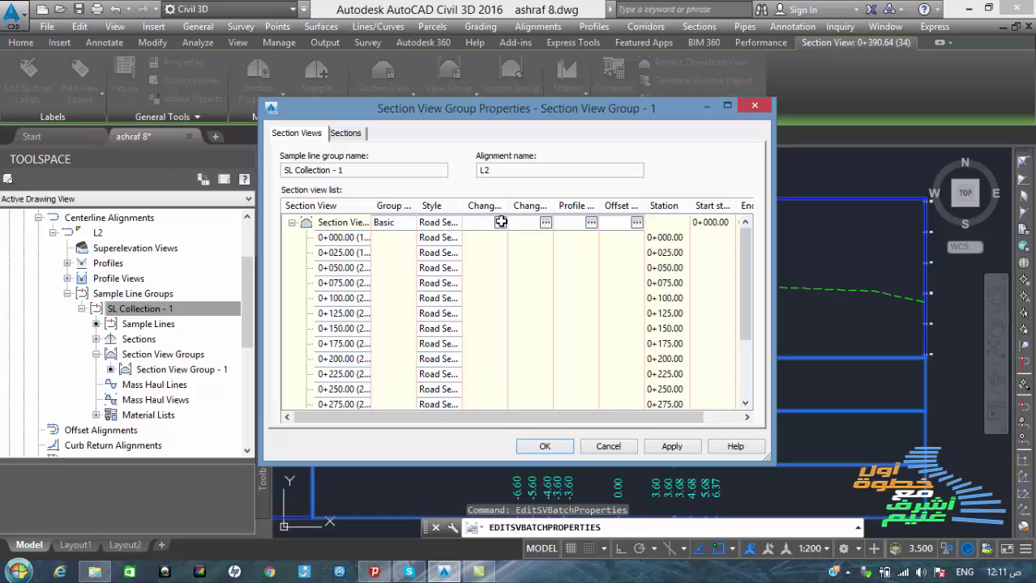
{"action": "left_click", "coordinate": [500, 222]}
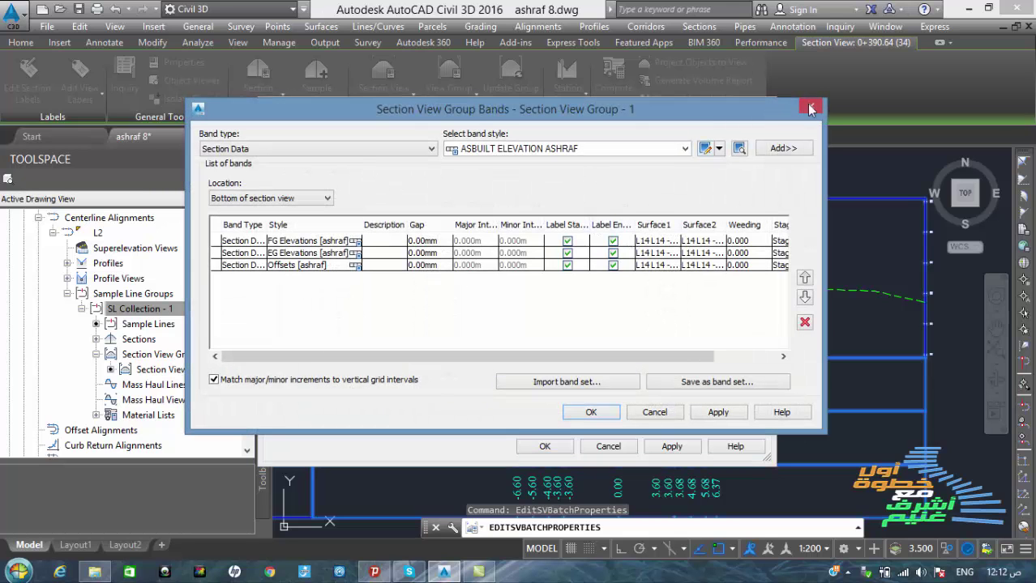
{"action": "left_click", "coordinate": [810, 108]}
{"action": "left_click_drag", "start_coordinate": [555, 120], "coordinate": [477, 248]}
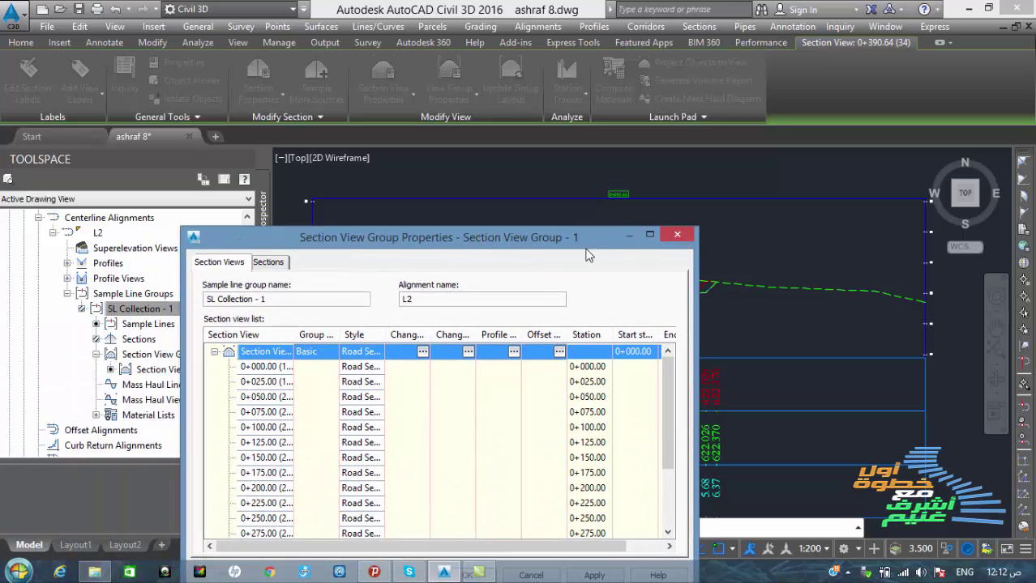
{"action": "left_click", "coordinate": [677, 234]}
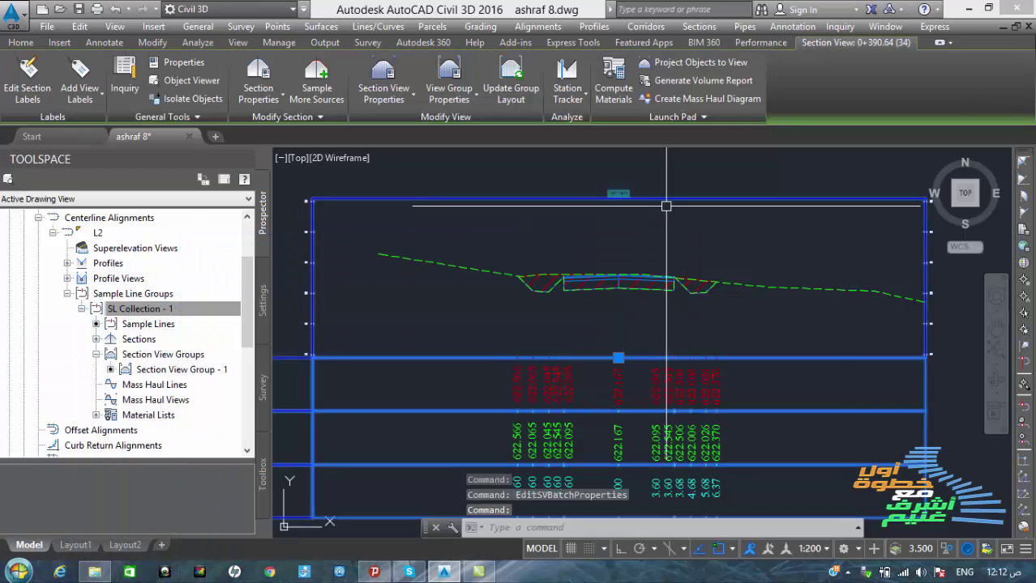
Step: Set the vertical exaggeration to 1 in the section views' Road Section [ashraf] style
{"action": "right_click", "coordinate": [670, 220]}
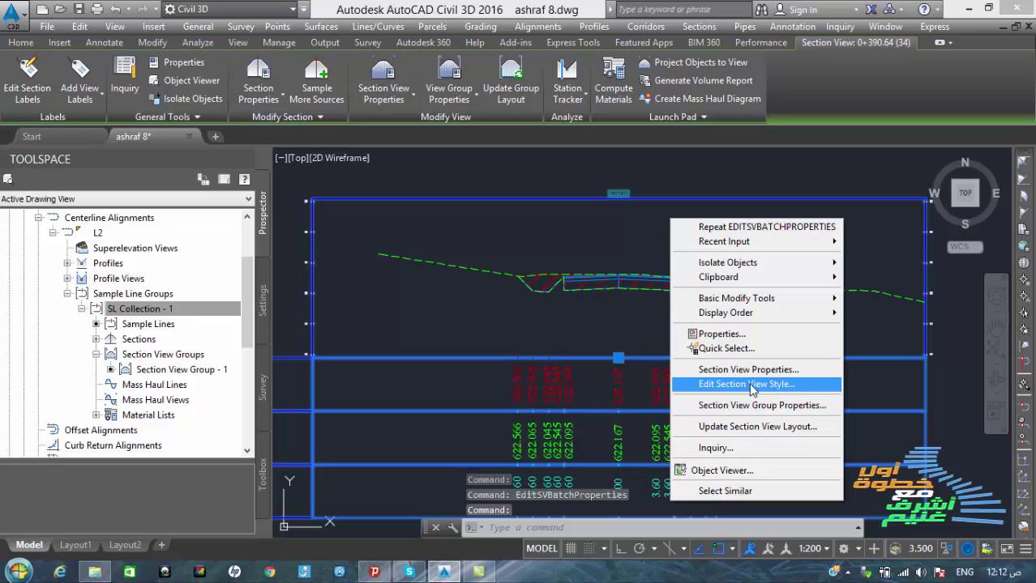
{"action": "left_click", "coordinate": [716, 386]}
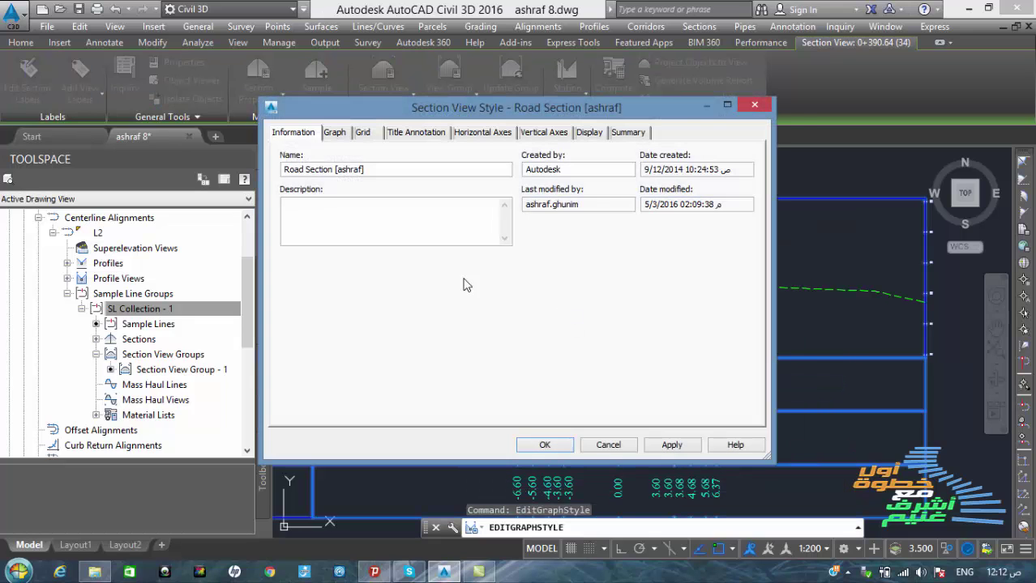
{"action": "left_click", "coordinate": [337, 135]}
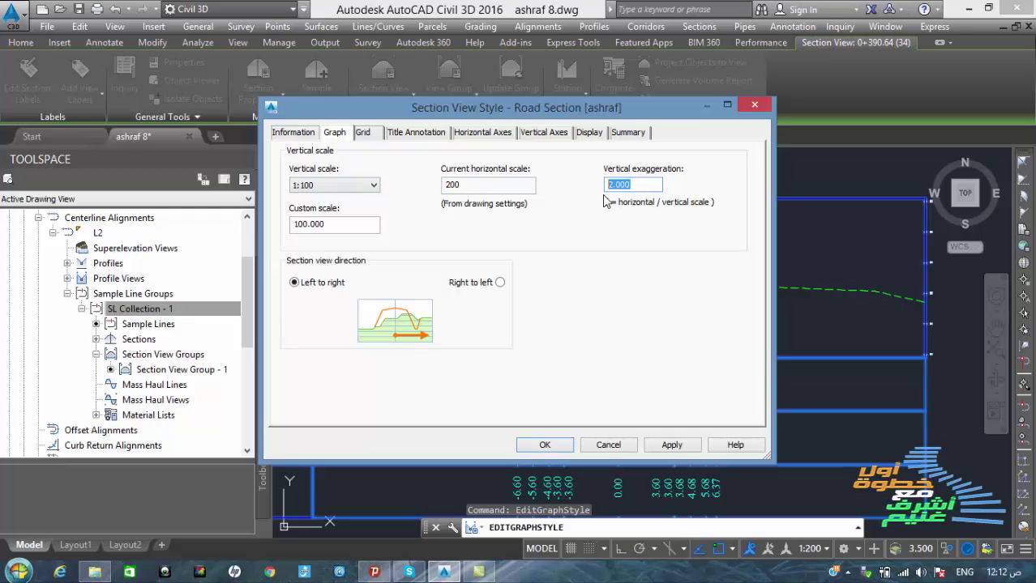
{"action": "type", "text": "1"}
{"action": "left_click", "coordinate": [554, 451]}
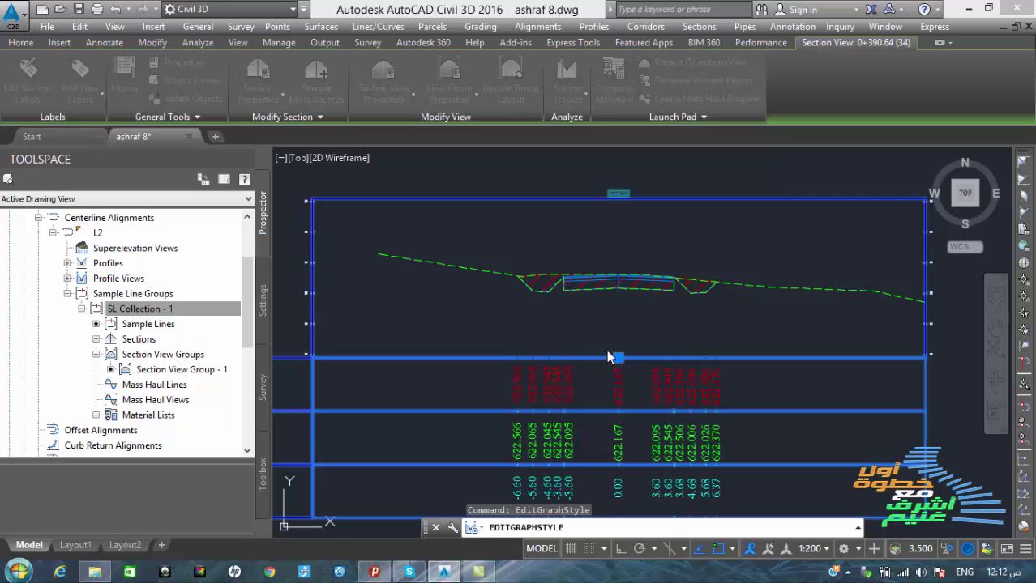
{"action": "key", "text": "Escape"}
{"action": "scroll", "coordinate": [506, 333], "scroll_direction": "down", "scroll_amount": 4}
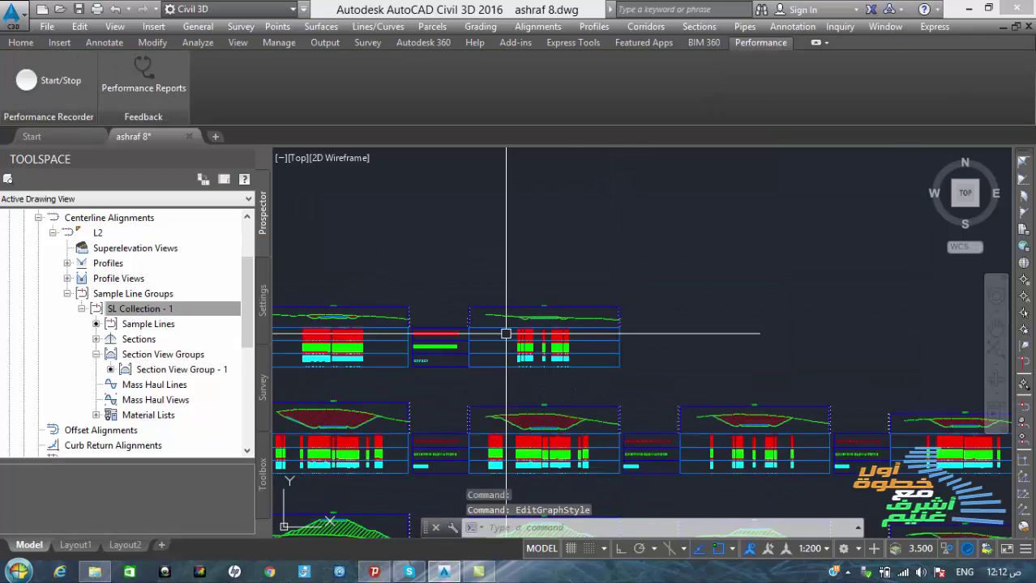
{"action": "scroll", "coordinate": [506, 334], "scroll_direction": "down", "scroll_amount": 5}
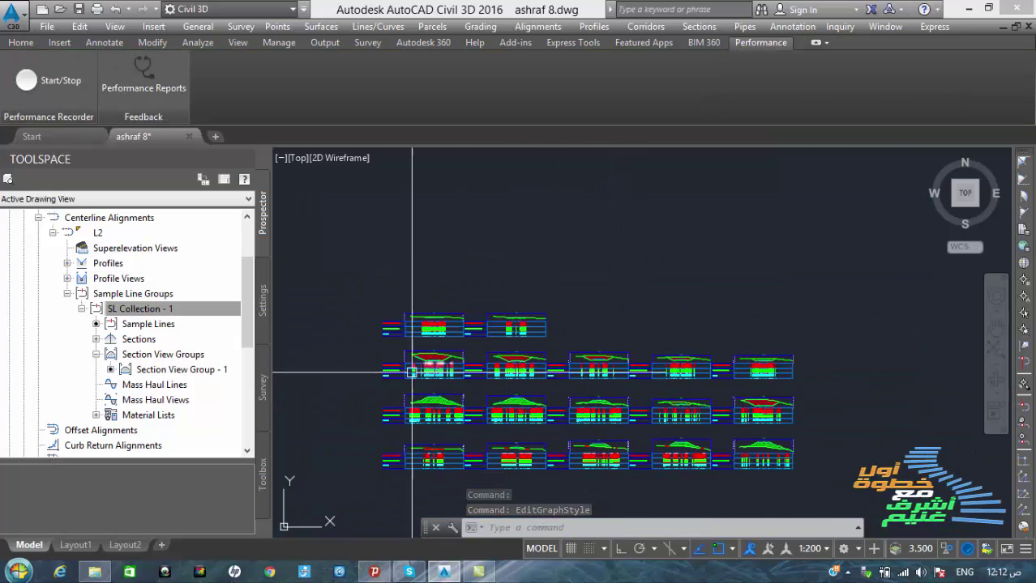
{"action": "scroll", "coordinate": [412, 372], "scroll_direction": "up", "scroll_amount": 6}
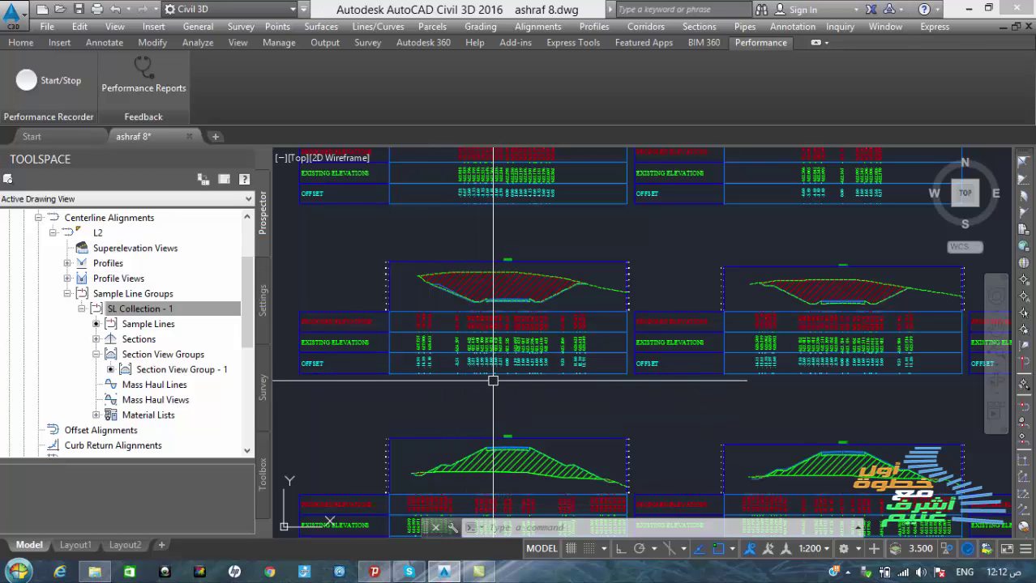
{"action": "scroll", "coordinate": [493, 380], "scroll_direction": "down", "scroll_amount": 2}
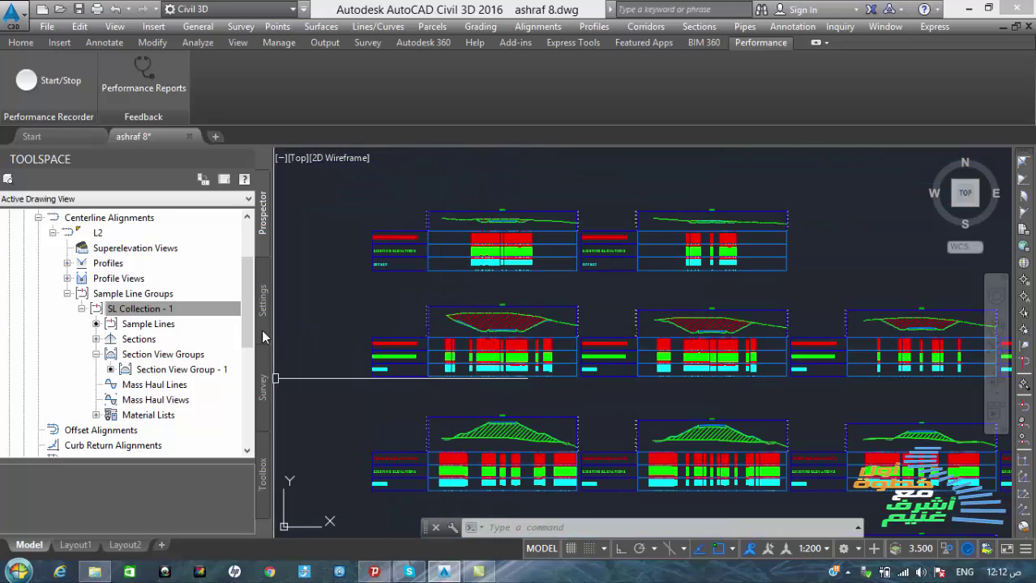
Step: List the section view group plot styles in the drawing settings
{"action": "left_click", "coordinate": [260, 309]}
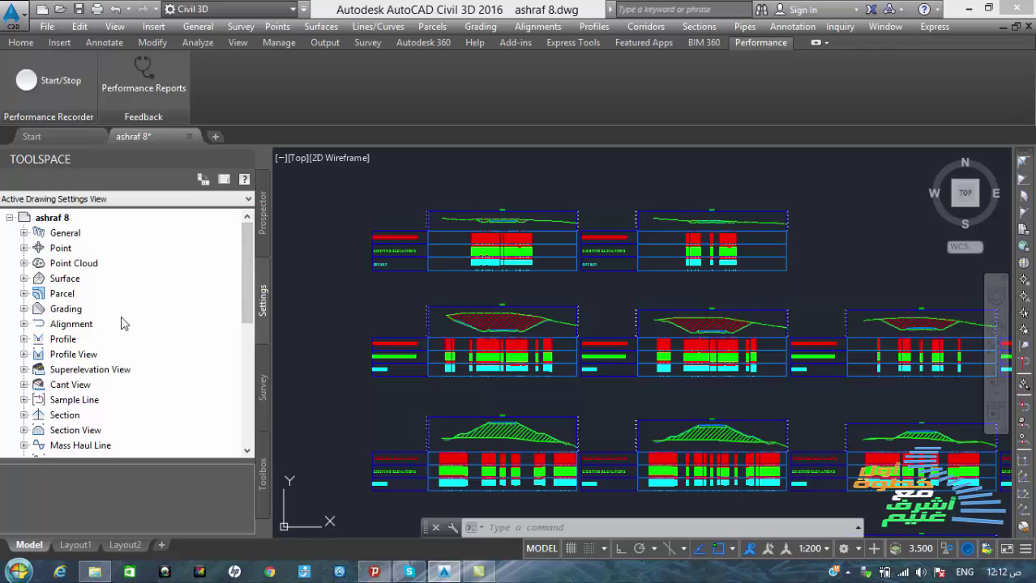
{"action": "left_click", "coordinate": [68, 340]}
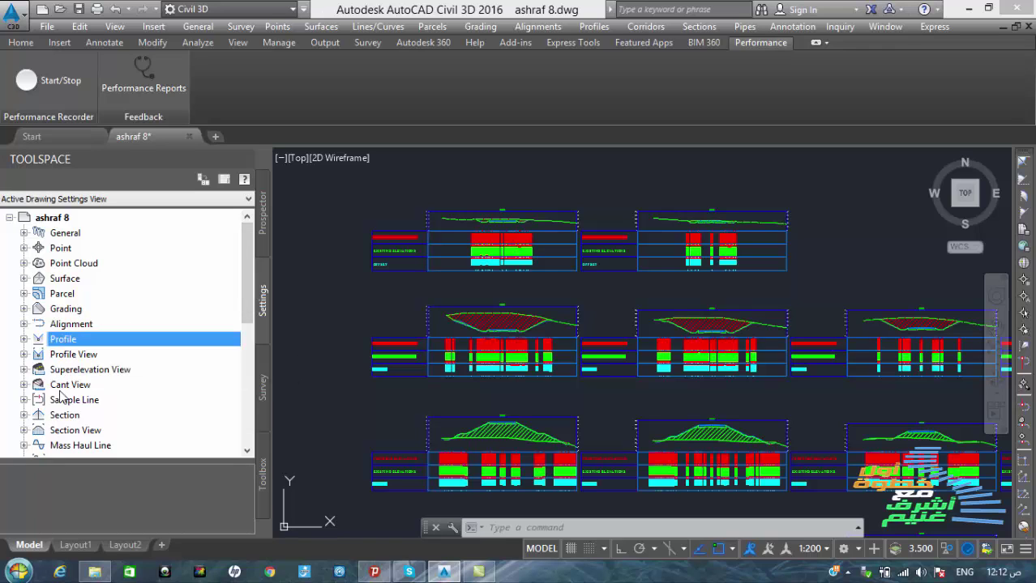
{"action": "left_click", "coordinate": [65, 430]}
{"action": "left_click", "coordinate": [23, 431]}
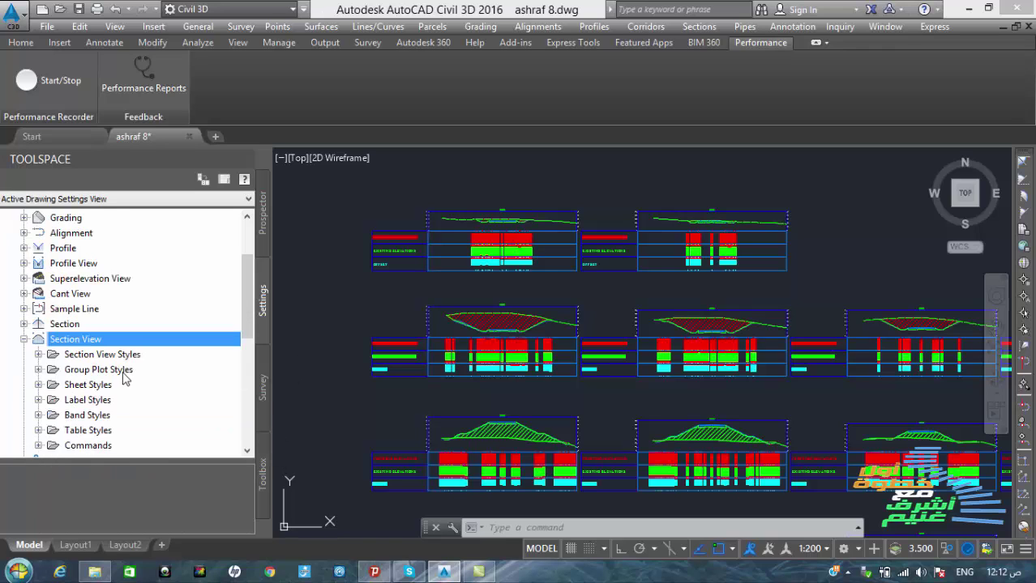
{"action": "scroll", "coordinate": [125, 381], "scroll_direction": "down", "scroll_amount": 2}
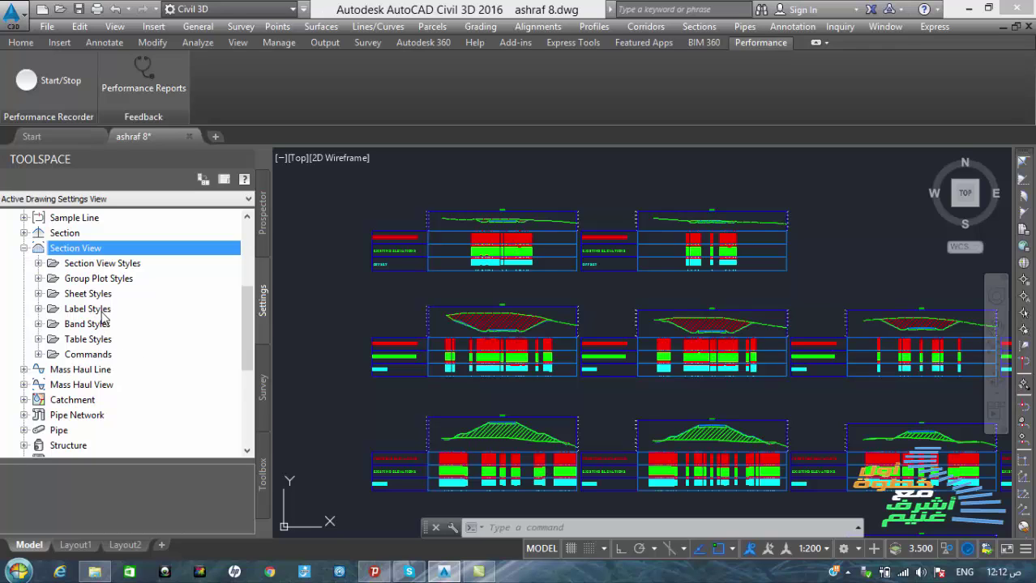
{"action": "left_click", "coordinate": [98, 279]}
{"action": "left_click", "coordinate": [39, 279]}
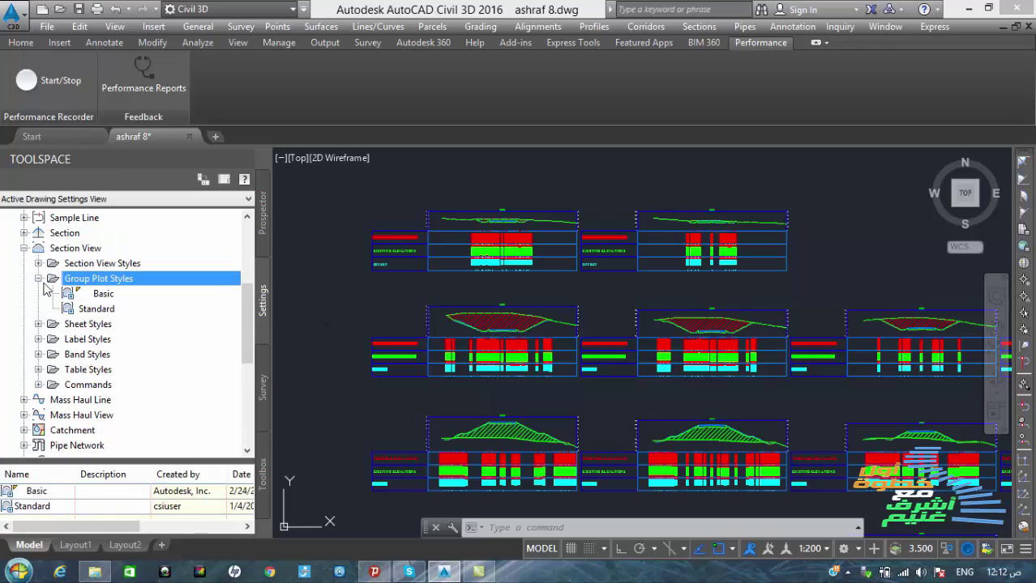
Step: In the Basic group plot style, set the column and row space between adjacent section views to 3 mm
{"action": "left_click", "coordinate": [97, 294]}
{"action": "right_click", "coordinate": [97, 294]}
{"action": "left_click", "coordinate": [134, 296]}
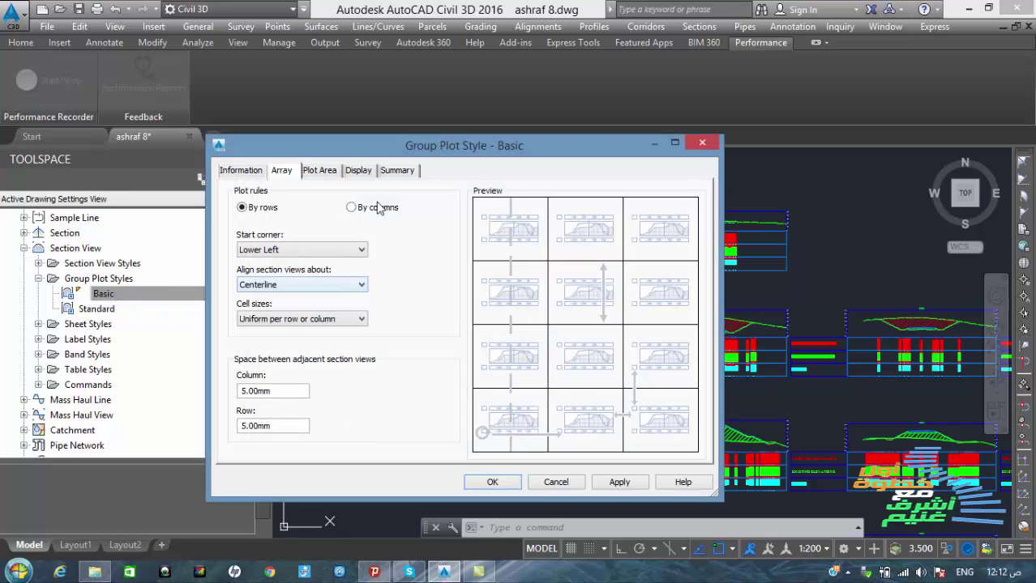
{"action": "left_click_drag", "start_coordinate": [274, 387], "coordinate": [226, 397]}
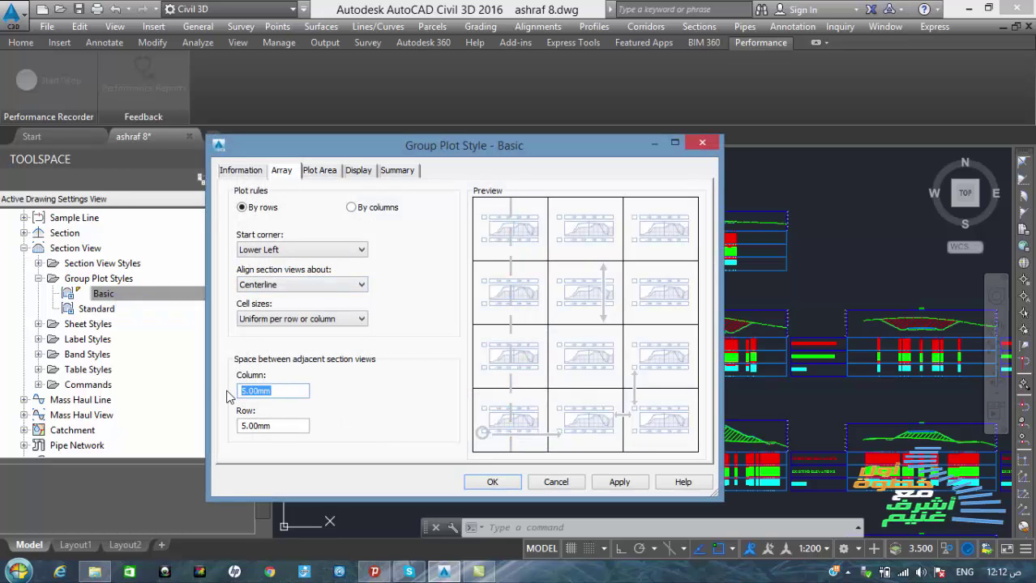
{"action": "type", "text": "3"}
{"action": "left_click_drag", "start_coordinate": [285, 427], "coordinate": [242, 439]}
{"action": "type", "text": "3"}
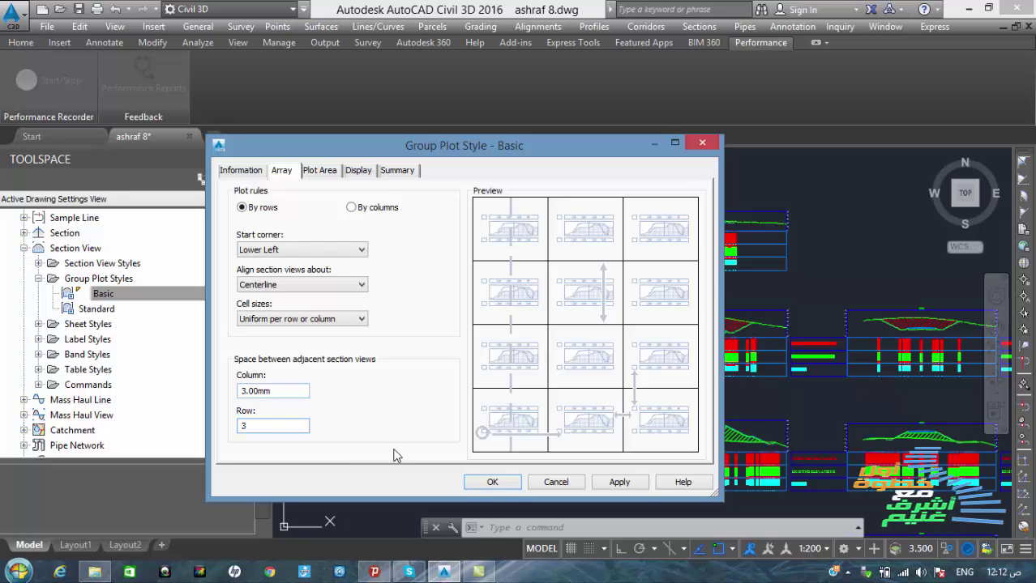
{"action": "left_click", "coordinate": [493, 483]}
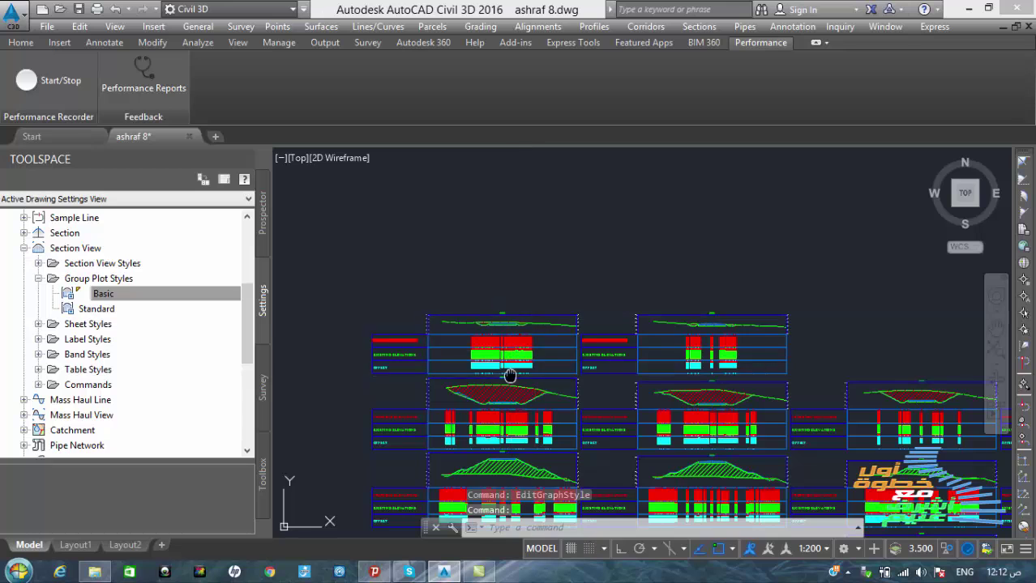
Step: Examine the spacing between the draft section views and check it against the array settings of the Basic group plot style
{"action": "scroll", "coordinate": [474, 316], "scroll_direction": "up", "scroll_amount": 3}
{"action": "scroll", "coordinate": [453, 305], "scroll_direction": "up", "scroll_amount": 3}
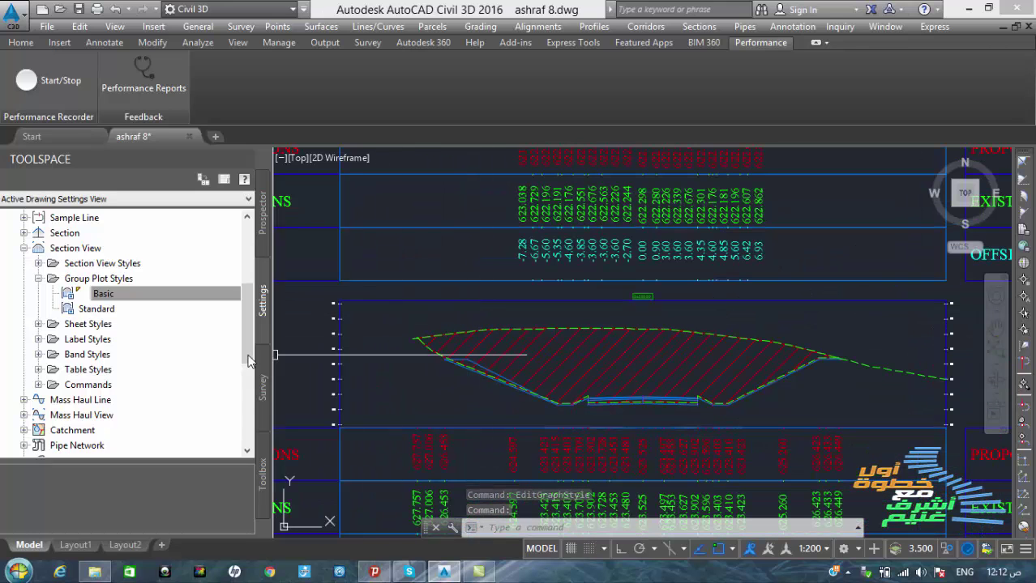
{"action": "left_click", "coordinate": [142, 293]}
{"action": "right_click", "coordinate": [152, 298]}
{"action": "left_click", "coordinate": [185, 304]}
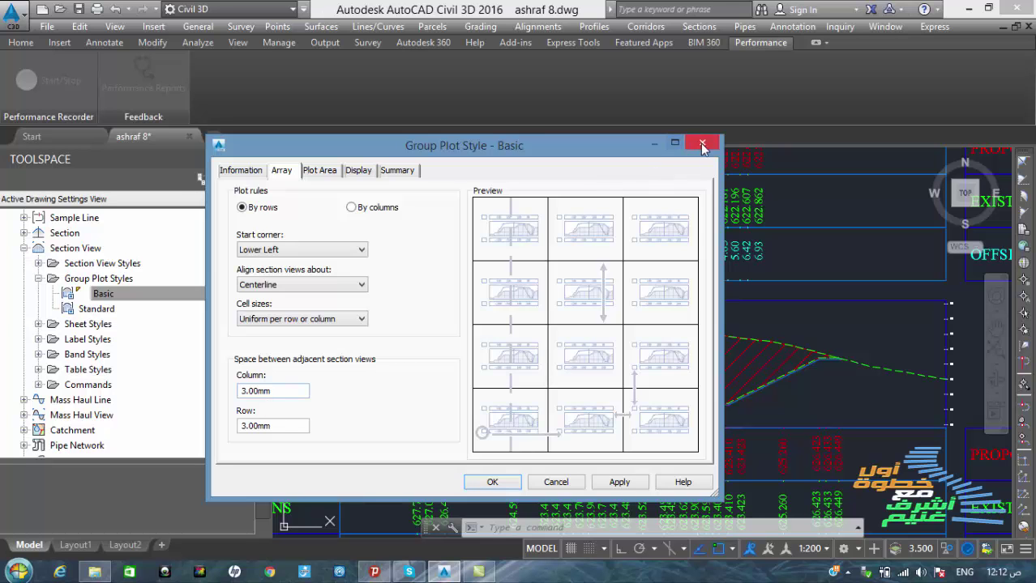
{"action": "left_click", "coordinate": [703, 146]}
{"action": "scroll", "coordinate": [526, 299], "scroll_direction": "up", "scroll_amount": 2}
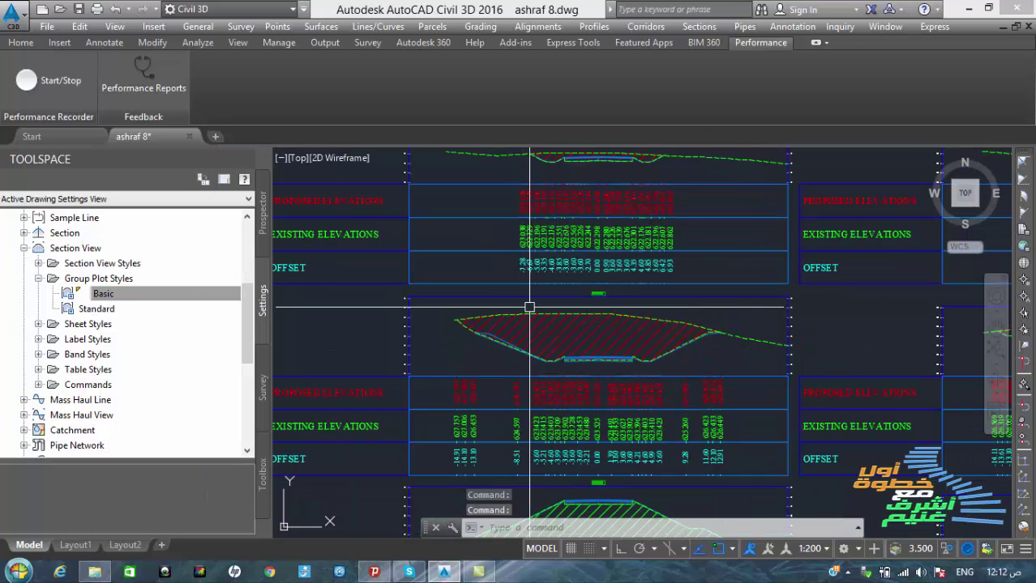
{"action": "scroll", "coordinate": [497, 312], "scroll_direction": "down", "scroll_amount": 5}
{"action": "key", "text": "Escape"}
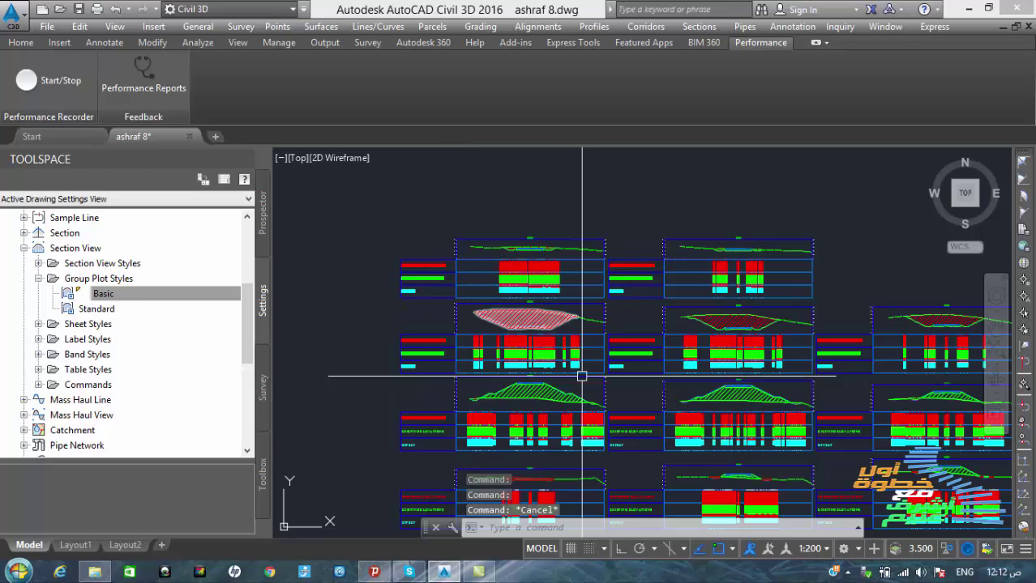
{"action": "scroll", "coordinate": [663, 343], "scroll_direction": "down", "scroll_amount": 1}
{"action": "scroll", "coordinate": [452, 354], "scroll_direction": "down", "scroll_amount": 2}
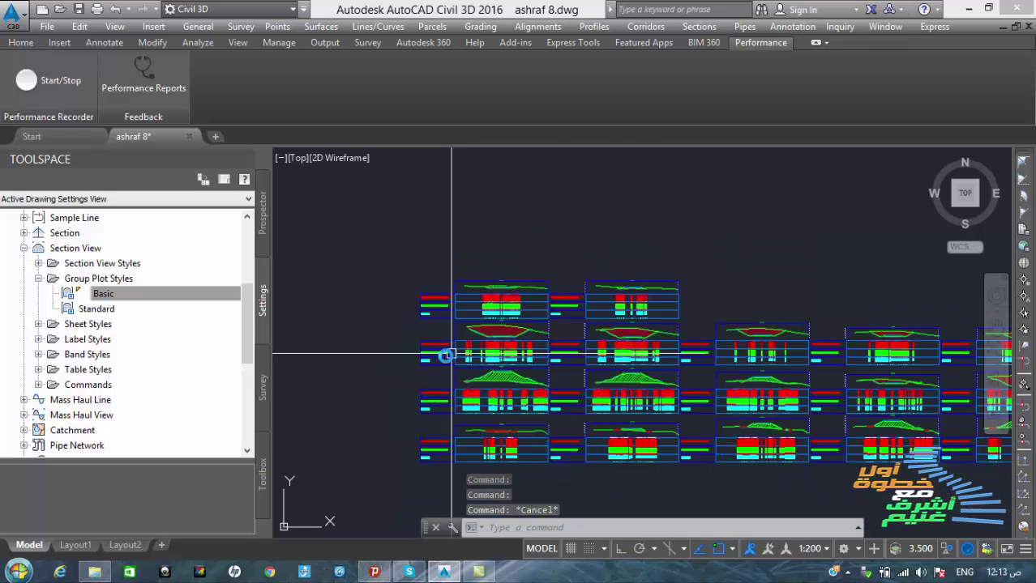
{"action": "scroll", "coordinate": [589, 377], "scroll_direction": "down", "scroll_amount": 3}
{"action": "scroll", "coordinate": [631, 366], "scroll_direction": "up", "scroll_amount": 2}
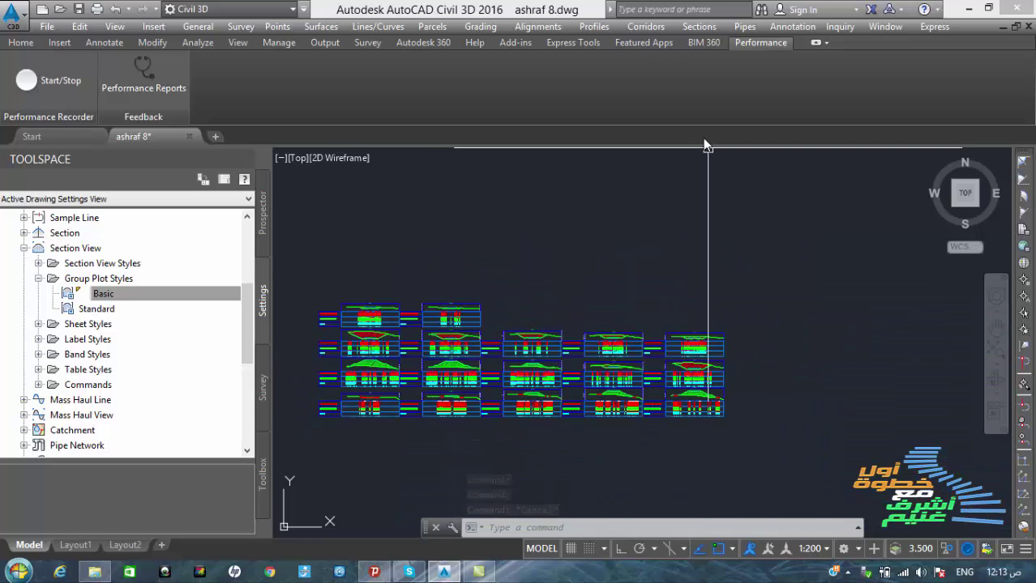
Step: Start creating multiple section views for SL Collection - 1 with production placement, using the A3 1_200 CROSS SECTION layout as sheet template
{"action": "left_click", "coordinate": [699, 28]}
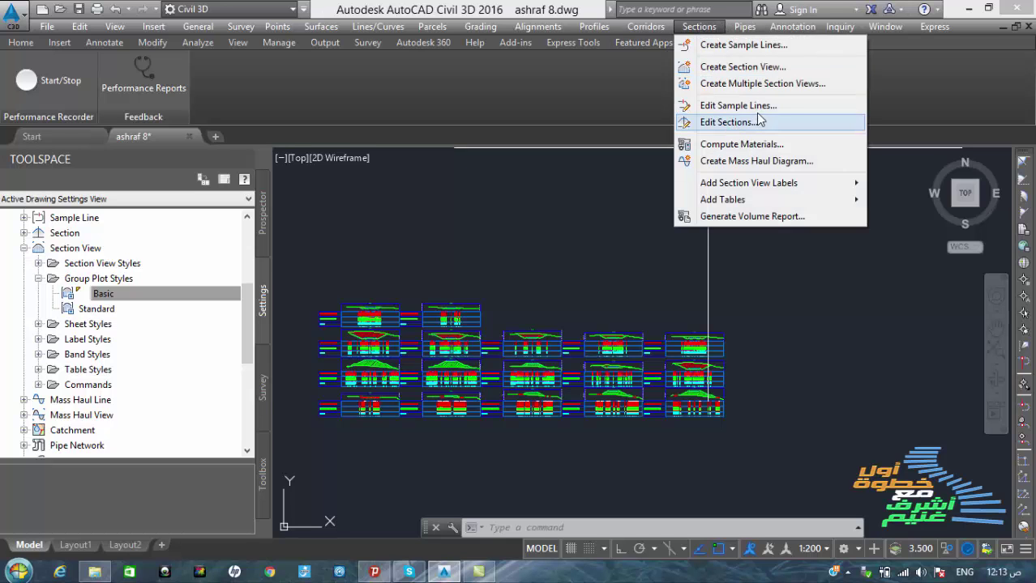
{"action": "left_click", "coordinate": [754, 85]}
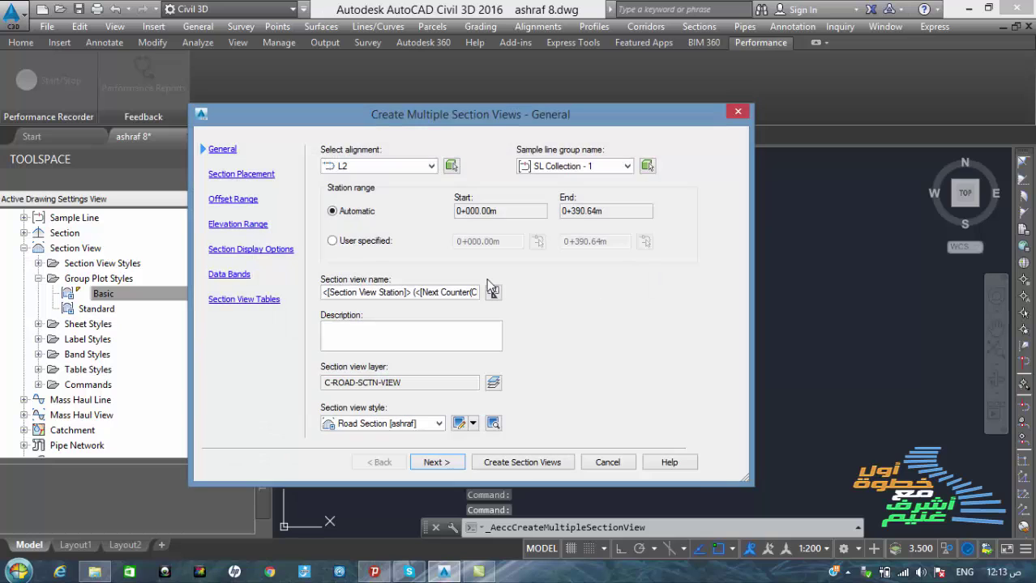
{"action": "left_click", "coordinate": [253, 176]}
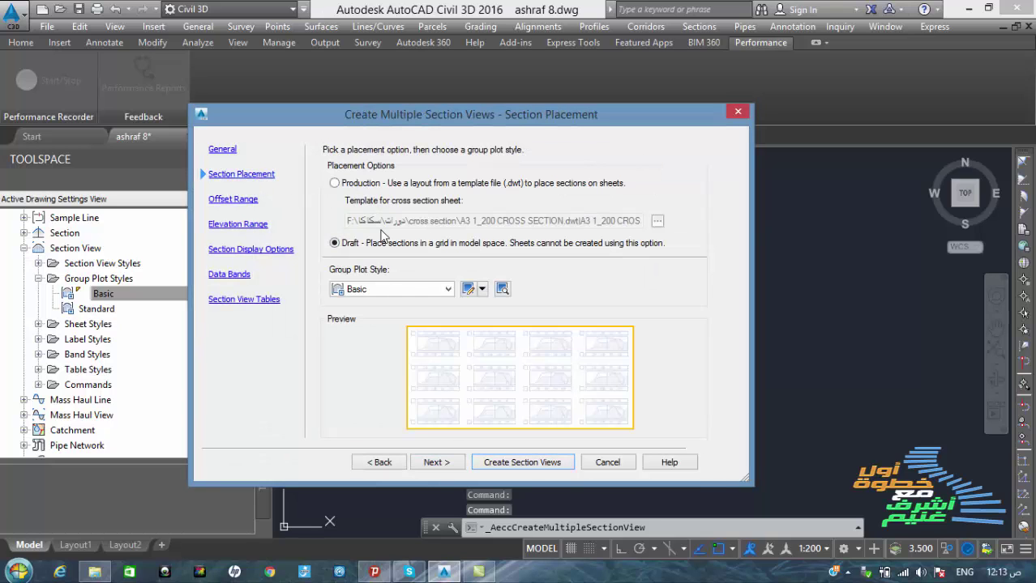
{"action": "left_click", "coordinate": [334, 183]}
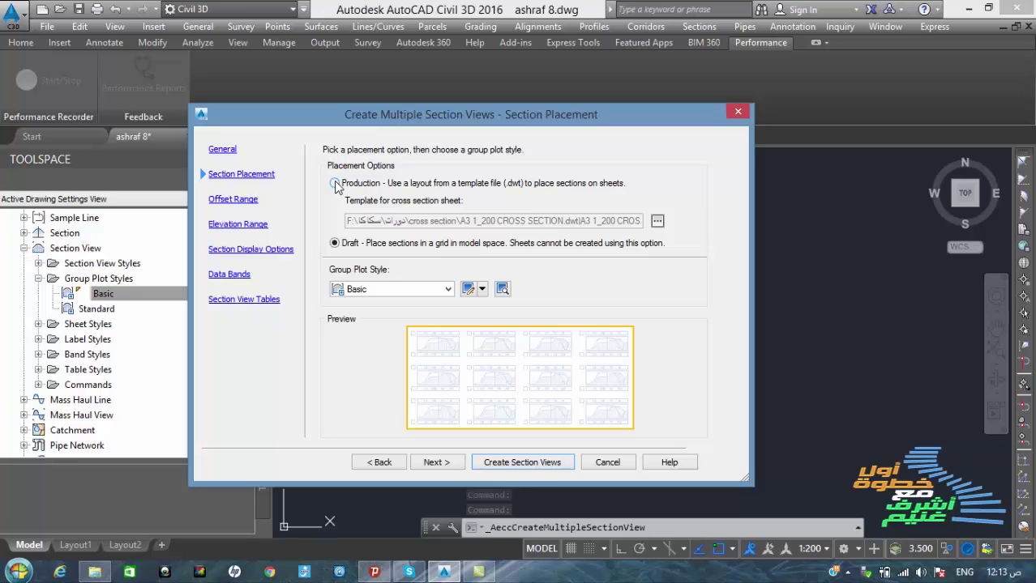
{"action": "left_click", "coordinate": [335, 184]}
{"action": "left_click", "coordinate": [657, 222]}
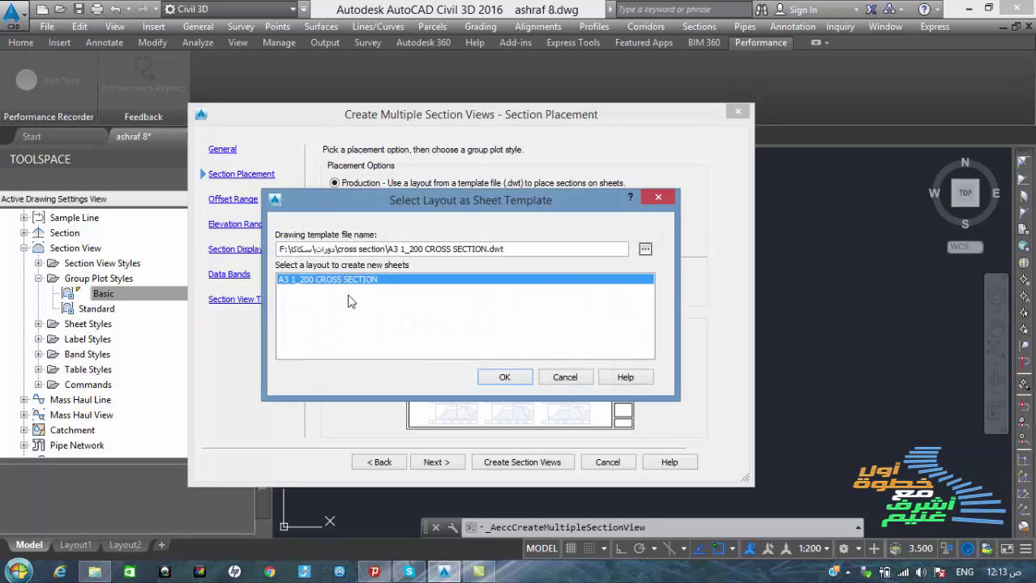
{"action": "left_click", "coordinate": [504, 378]}
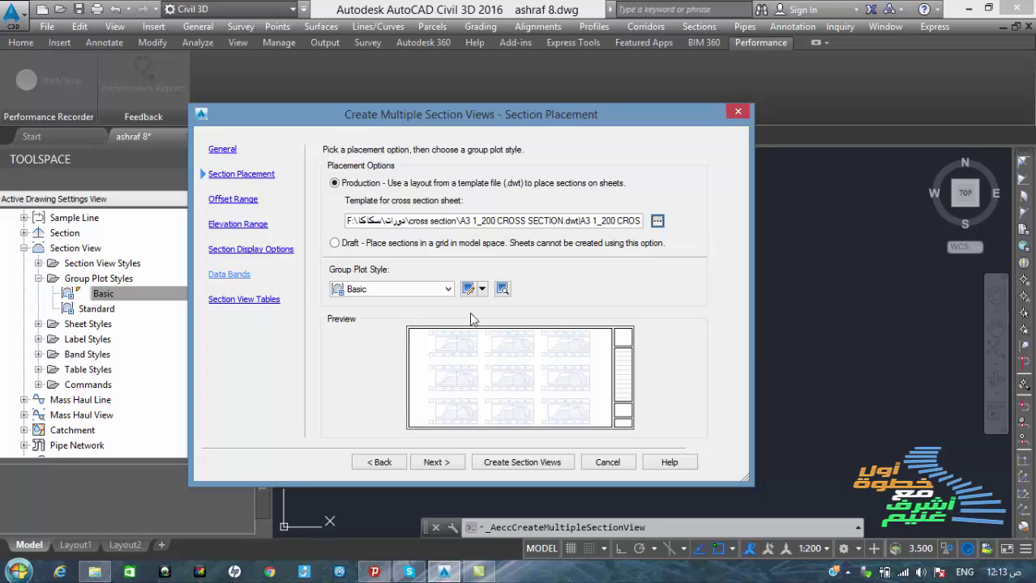
Step: Set Surface2 of the FG Elevations band to the NGL SKSKA 2 section and place the production section views to the right of the draft grid
{"action": "left_click", "coordinate": [238, 275]}
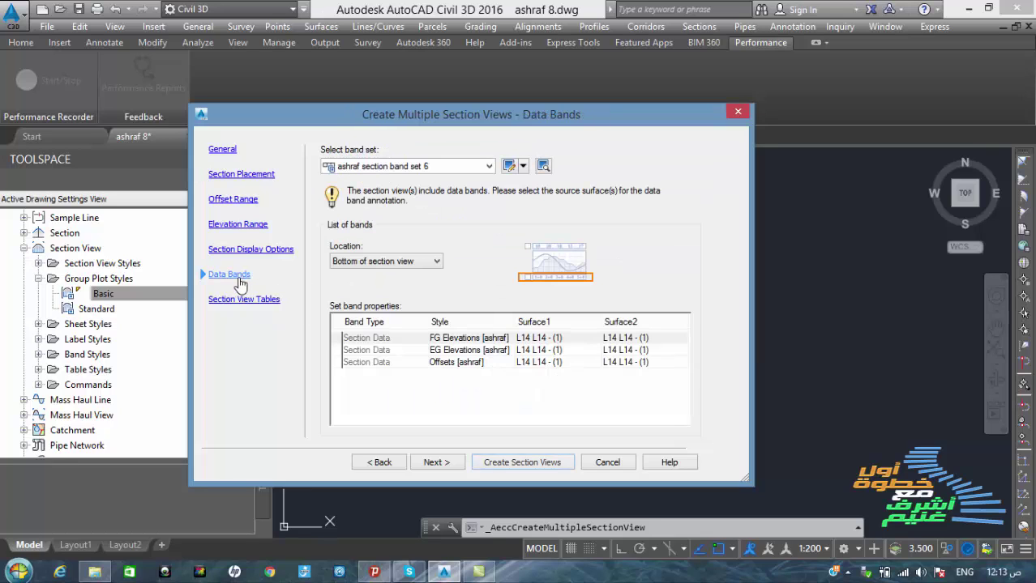
{"action": "left_click", "coordinate": [628, 338]}
{"action": "left_click", "coordinate": [622, 364]}
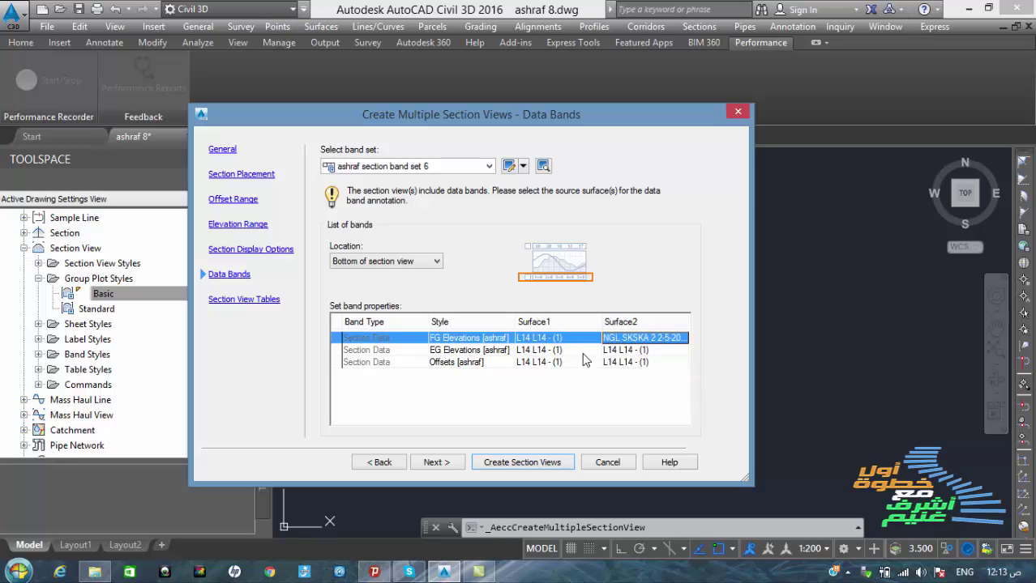
{"action": "left_click", "coordinate": [523, 462]}
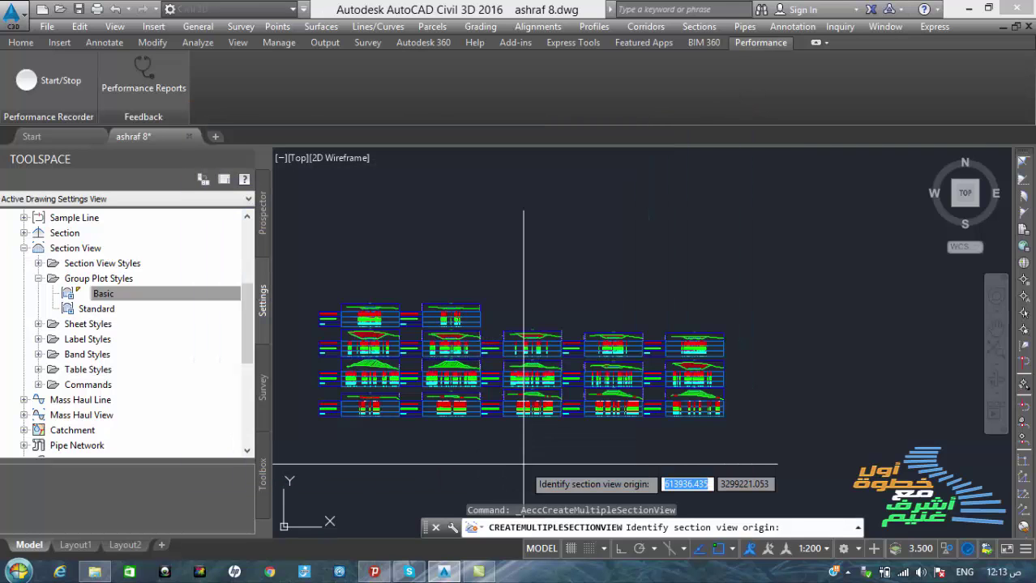
{"action": "scroll", "coordinate": [525, 388], "scroll_direction": "down", "scroll_amount": 4}
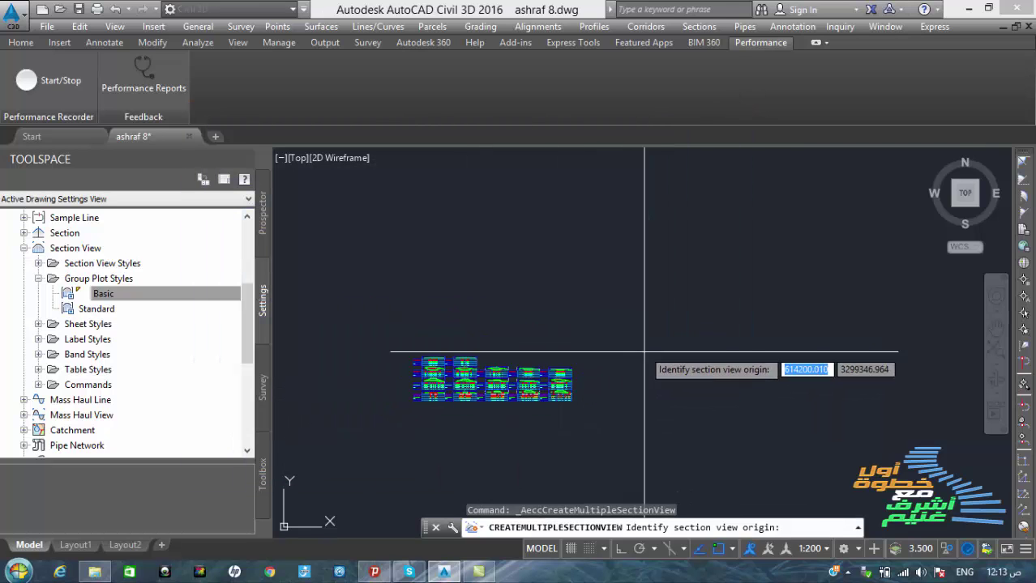
{"action": "left_click", "coordinate": [634, 387]}
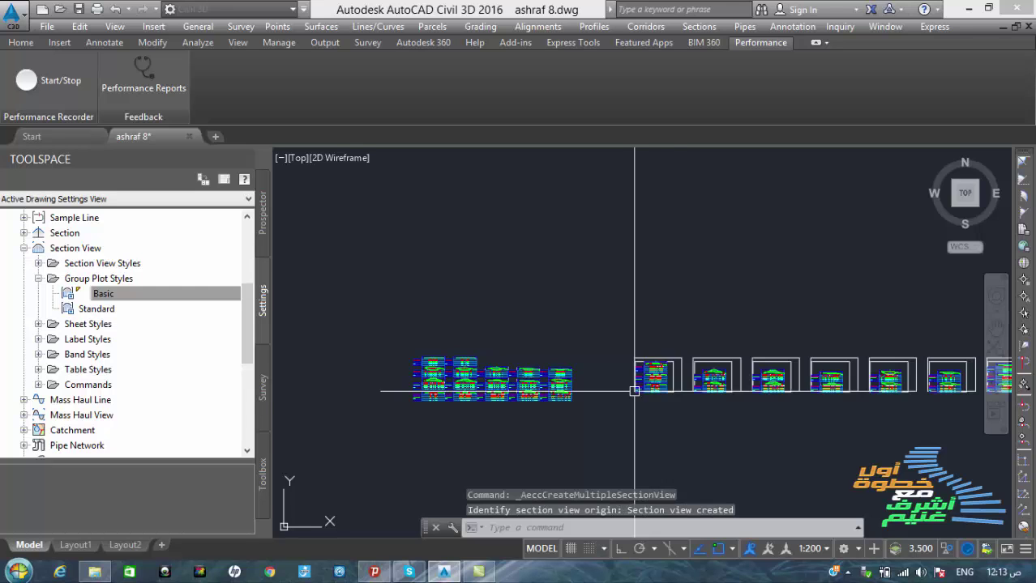
Step: Examine how the section views and their data bands are arranged on the production sheets
{"action": "scroll", "coordinate": [679, 382], "scroll_direction": "up", "scroll_amount": 5}
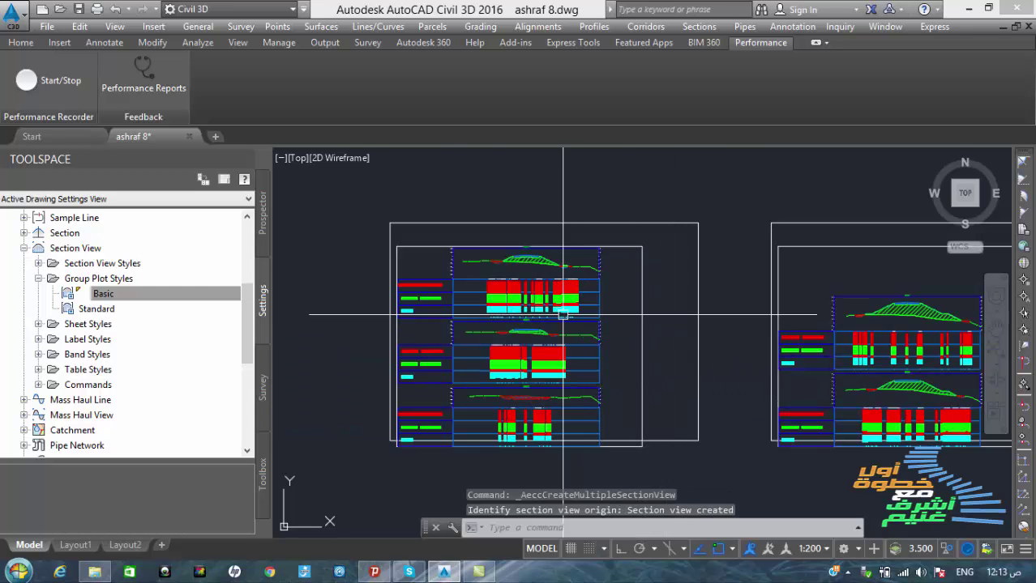
{"action": "scroll", "coordinate": [434, 357], "scroll_direction": "down", "scroll_amount": 5}
{"action": "mouse_move", "coordinate": [668, 380]}
{"action": "middle_mouse_down"}
{"action": "mouse_move", "coordinate": [604, 360]}
{"action": "mouse_move", "coordinate": [506, 363]}
{"action": "mouse_move", "coordinate": [671, 363]}
{"action": "mouse_move", "coordinate": [458, 352]}
{"action": "mouse_move", "coordinate": [688, 335]}
{"action": "mouse_move", "coordinate": [636, 333]}
{"action": "middle_mouse_up"}
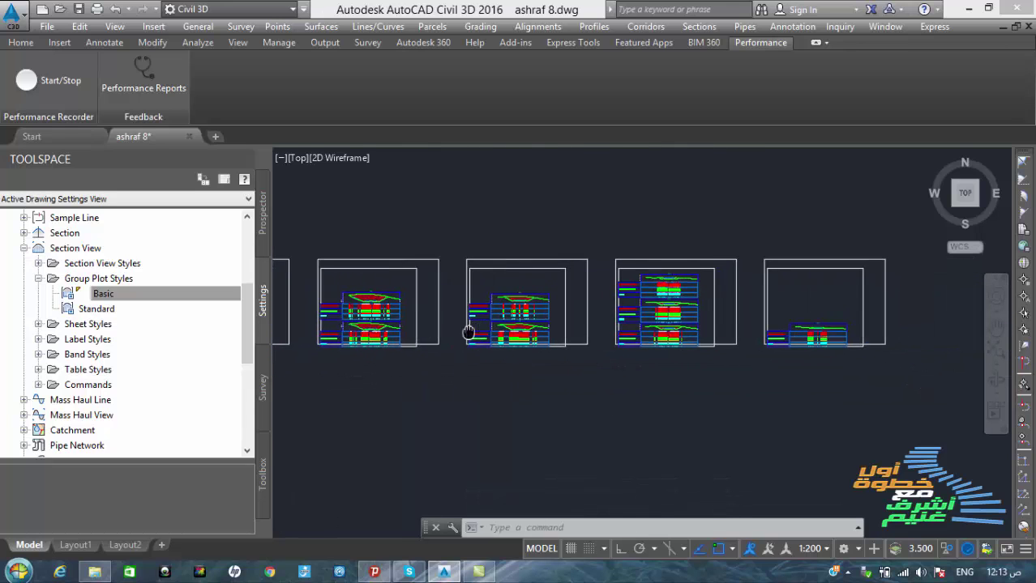
{"action": "scroll", "coordinate": [659, 283], "scroll_direction": "up", "scroll_amount": 7}
{"action": "scroll", "coordinate": [716, 350], "scroll_direction": "down", "scroll_amount": 5}
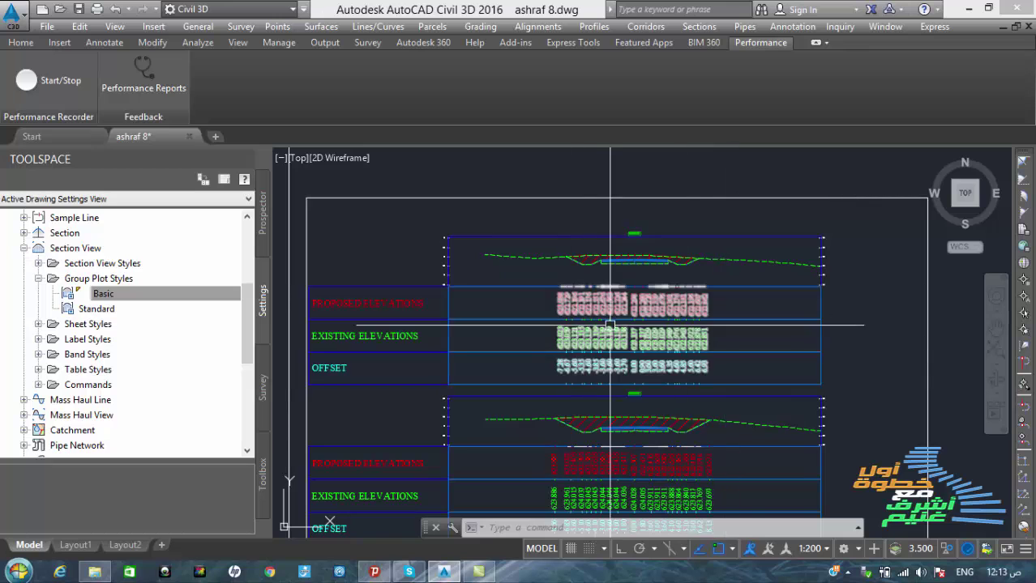
{"action": "middle_click_drag", "start_coordinate": [676, 301], "coordinate": [682, 336]}
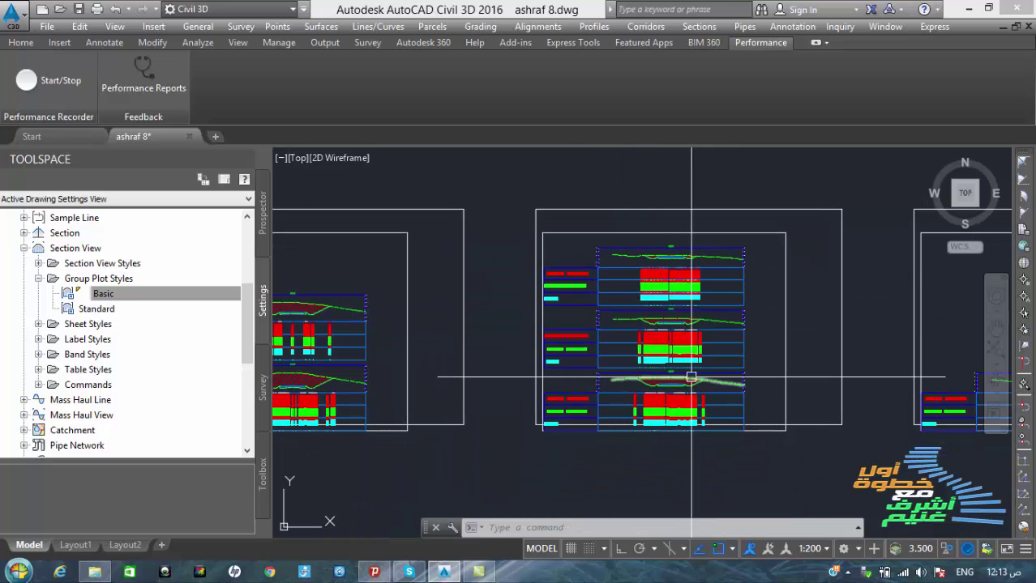
{"action": "scroll", "coordinate": [626, 284], "scroll_direction": "up", "scroll_amount": 6}
{"action": "scroll", "coordinate": [568, 316], "scroll_direction": "down", "scroll_amount": 6}
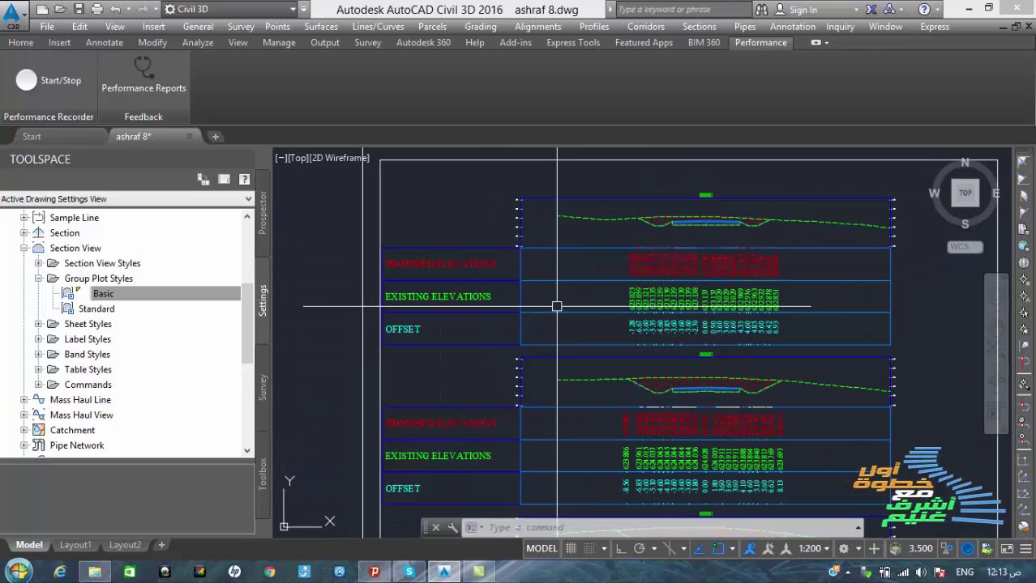
{"action": "scroll", "coordinate": [612, 345], "scroll_direction": "up", "scroll_amount": 2}
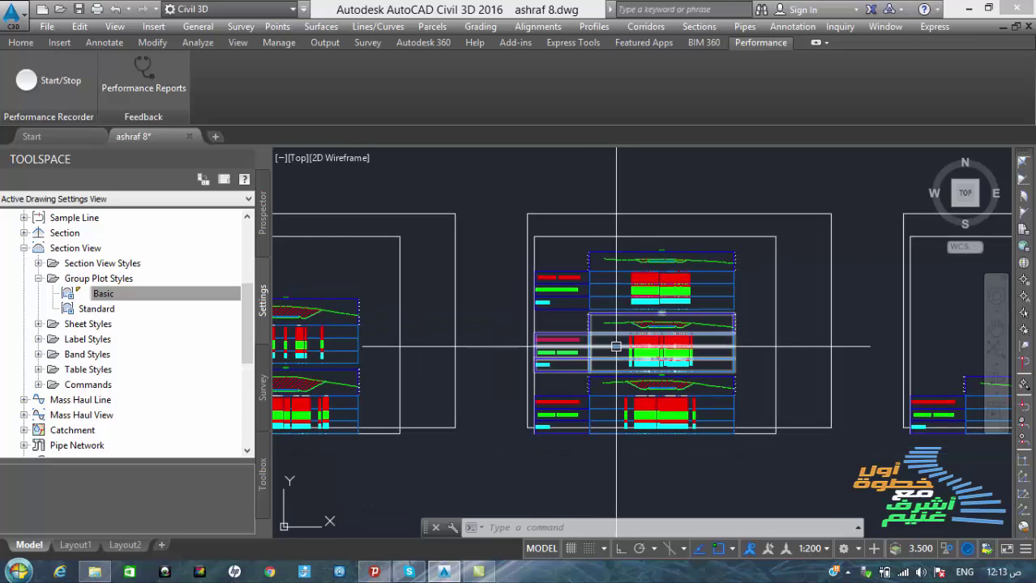
{"action": "scroll", "coordinate": [770, 336], "scroll_direction": "down", "scroll_amount": 2}
{"action": "scroll", "coordinate": [444, 340], "scroll_direction": "up", "scroll_amount": 4}
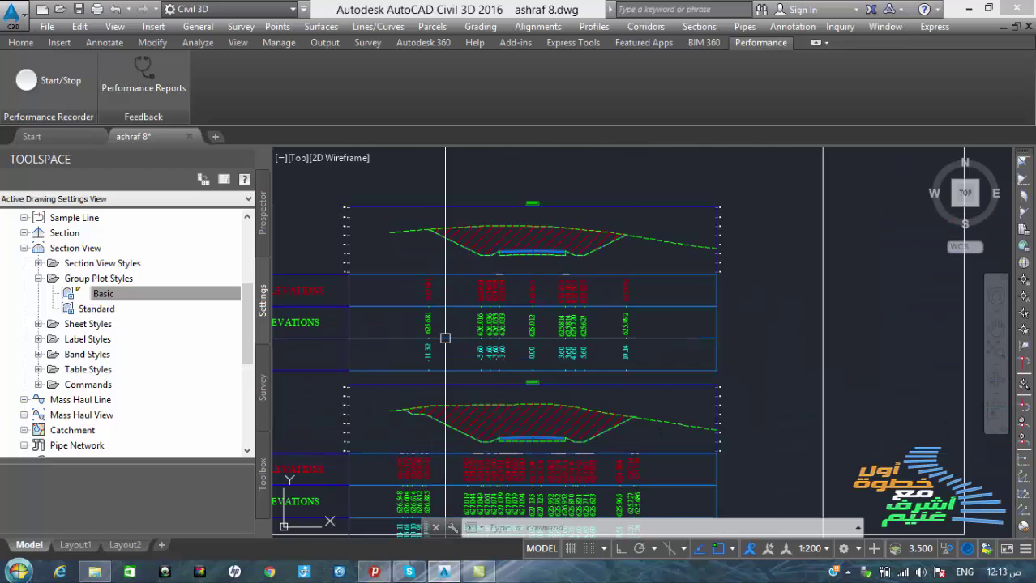
{"action": "scroll", "coordinate": [612, 358], "scroll_direction": "down", "scroll_amount": 6}
{"action": "scroll", "coordinate": [658, 354], "scroll_direction": "down", "scroll_amount": 3}
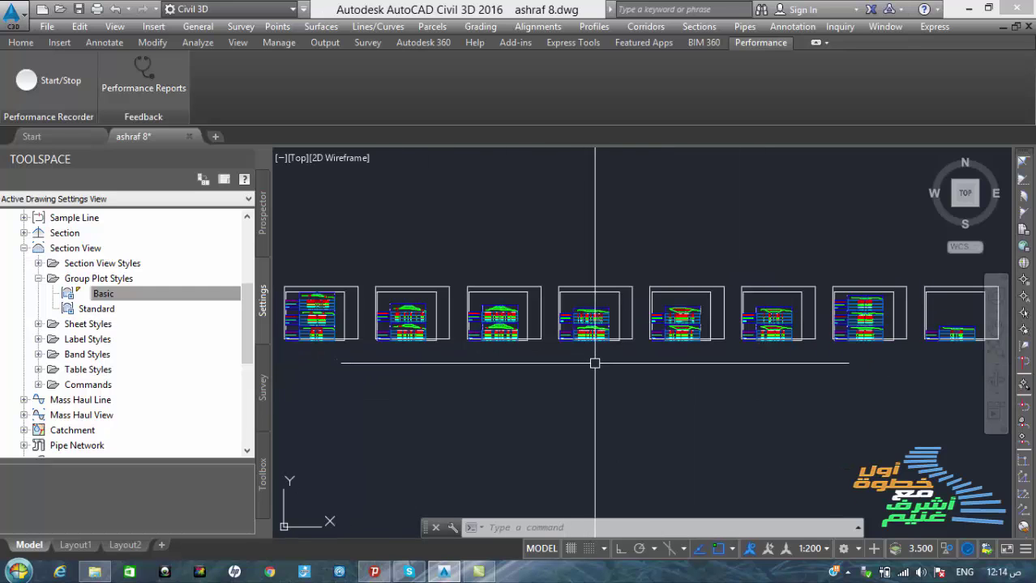
{"action": "left_click", "coordinate": [325, 43]}
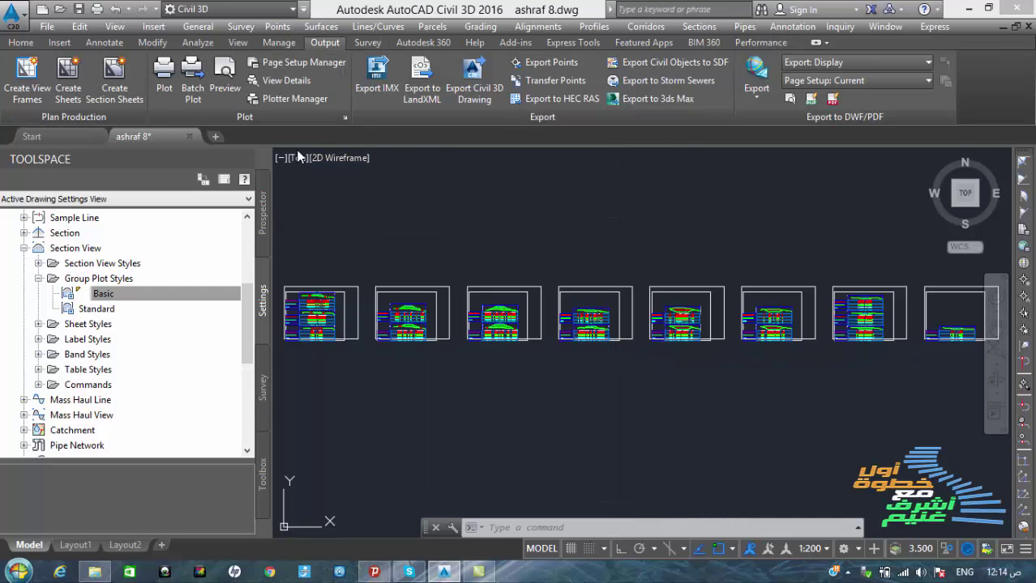
{"action": "left_click", "coordinate": [114, 77]}
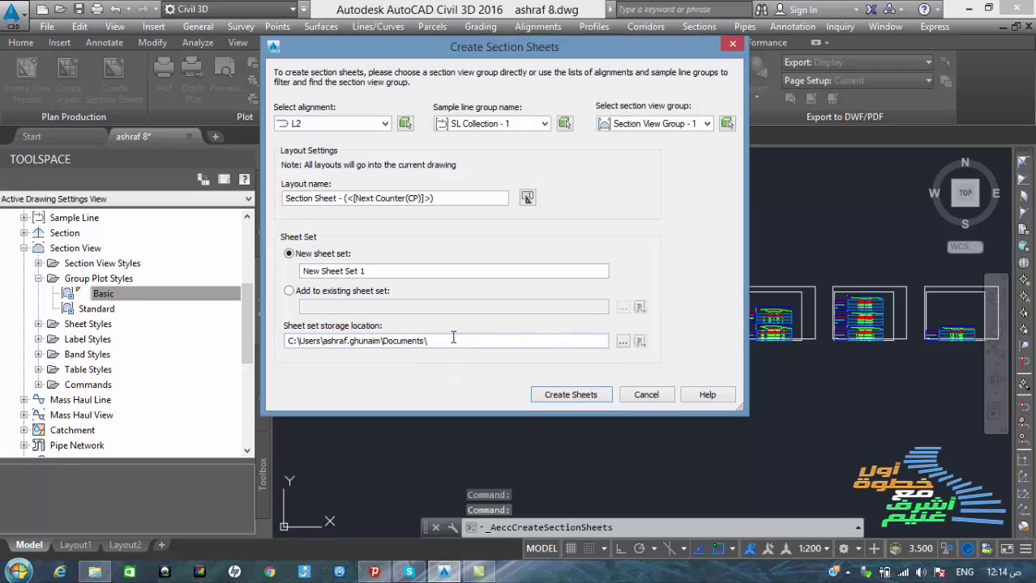
{"action": "left_click", "coordinate": [624, 124]}
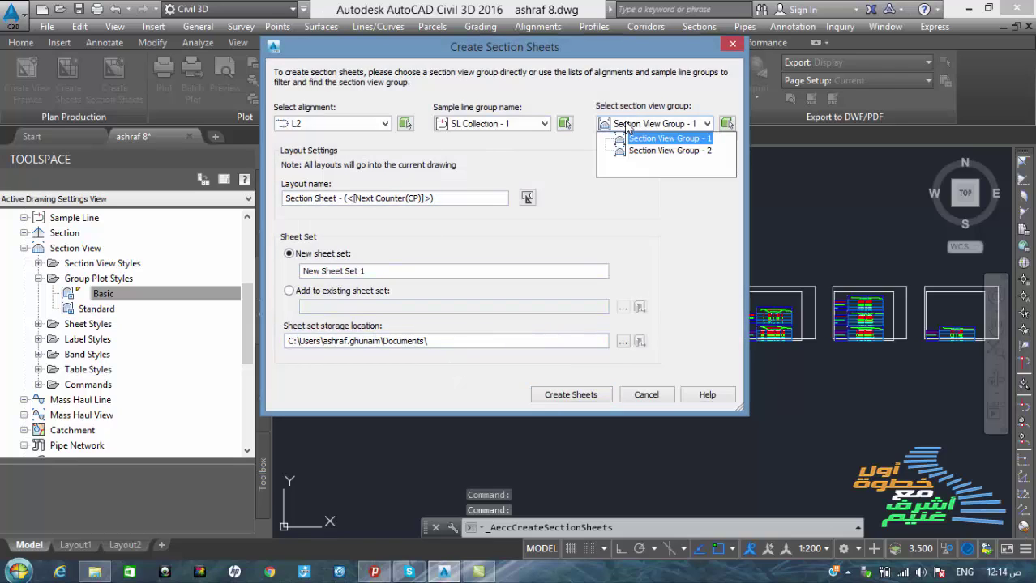
{"action": "left_click", "coordinate": [626, 128]}
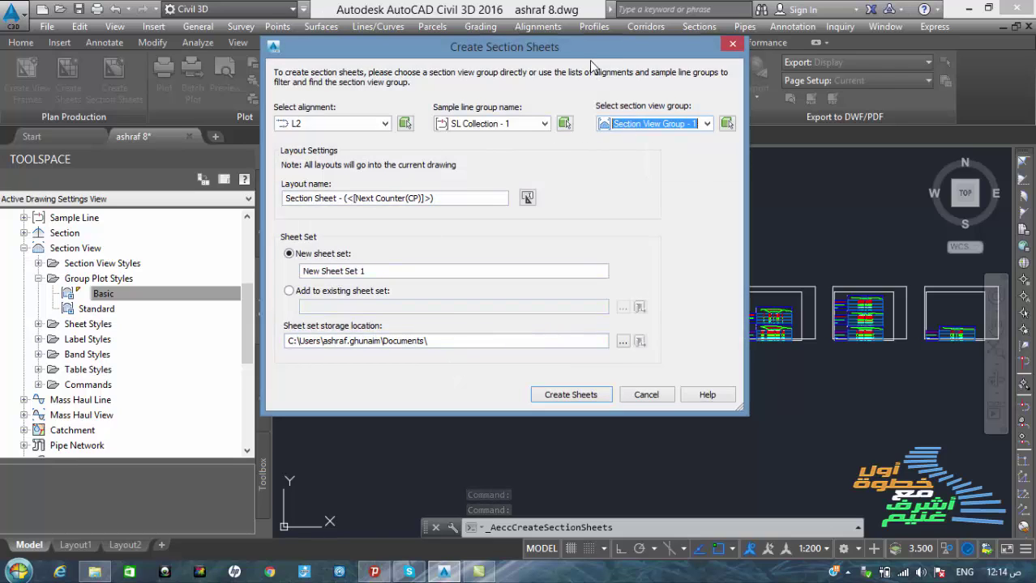
{"action": "left_click_drag", "start_coordinate": [602, 57], "coordinate": [548, 99]}
{"action": "left_click", "coordinate": [678, 85]}
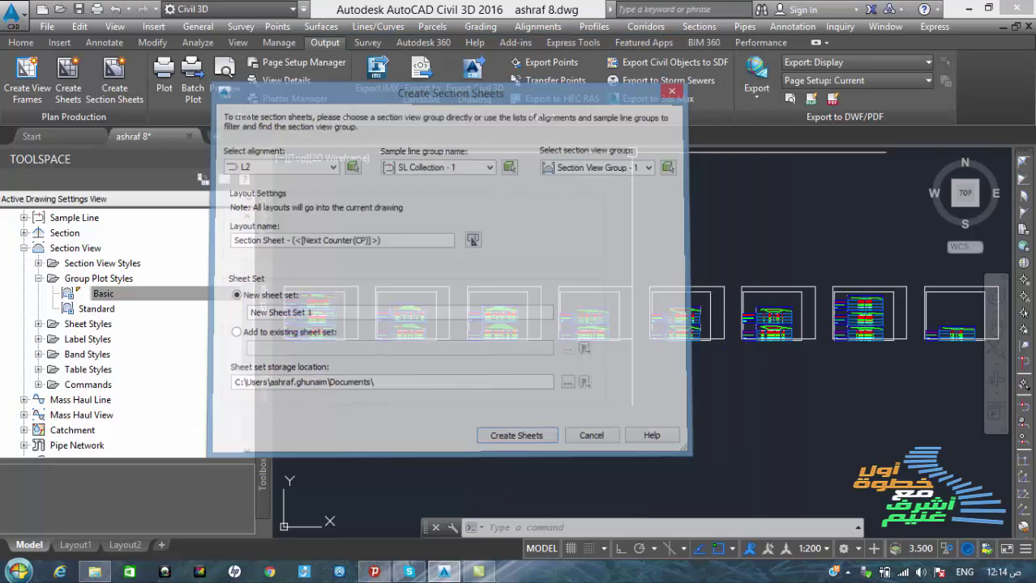
{"action": "scroll", "coordinate": [546, 265], "scroll_direction": "down", "scroll_amount": 4}
{"action": "scroll", "coordinate": [547, 266], "scroll_direction": "up", "scroll_amount": 5}
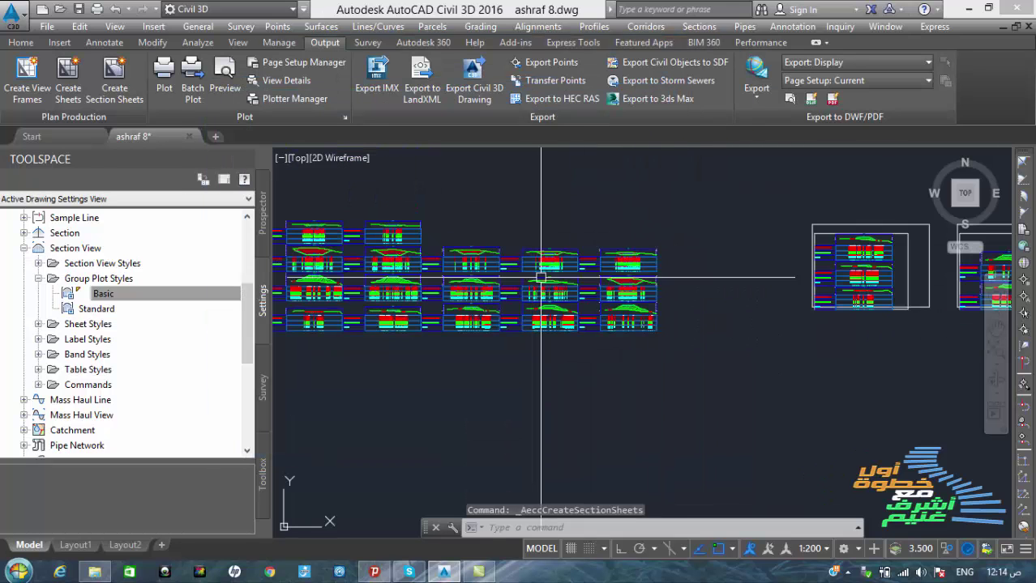
{"action": "scroll", "coordinate": [434, 307], "scroll_direction": "down", "scroll_amount": 3}
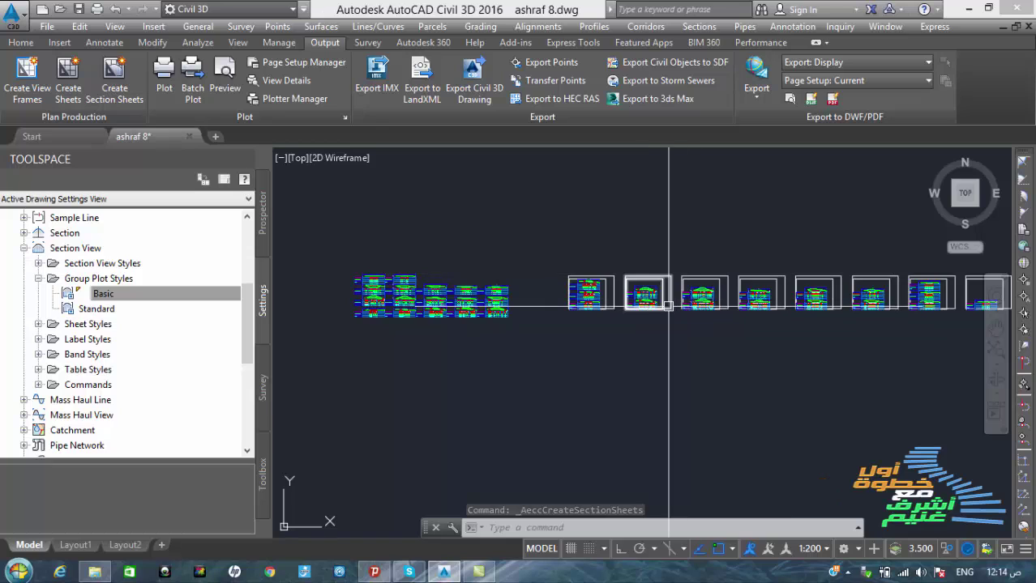
{"action": "middle_click_drag", "start_coordinate": [619, 310], "coordinate": [603, 326]}
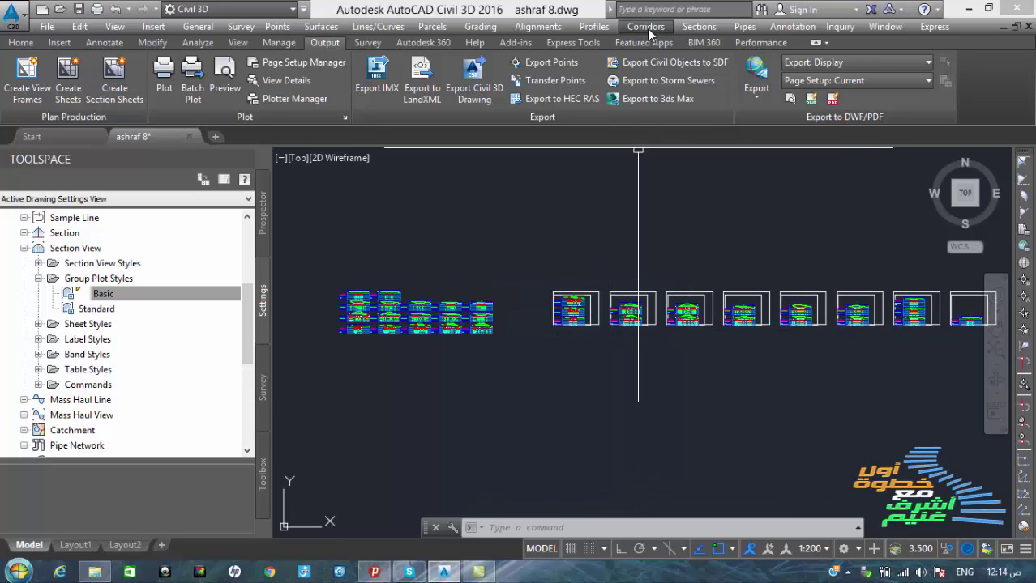
{"action": "left_click", "coordinate": [696, 27]}
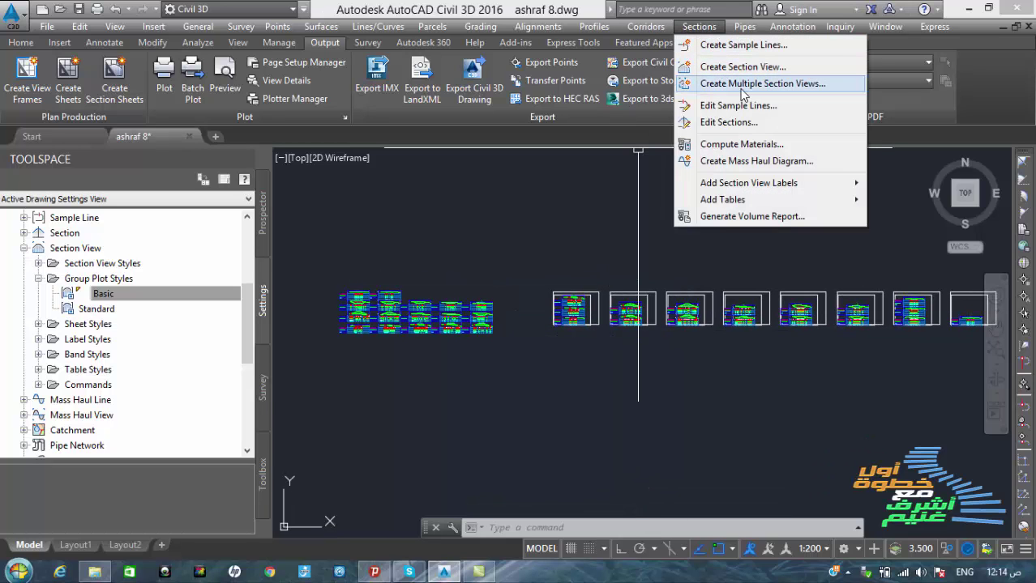
{"action": "left_click", "coordinate": [440, 242]}
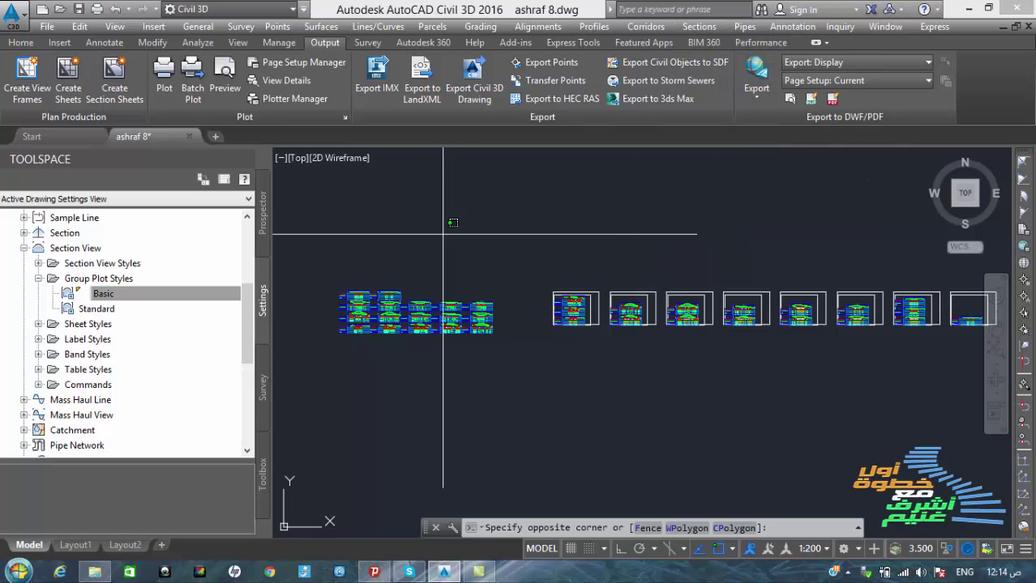
Step: Create section sheets for Section View Group - 2 with layout name RD 01 in New Sheet Set 1, and dismiss the event list
{"action": "left_click", "coordinate": [114, 93]}
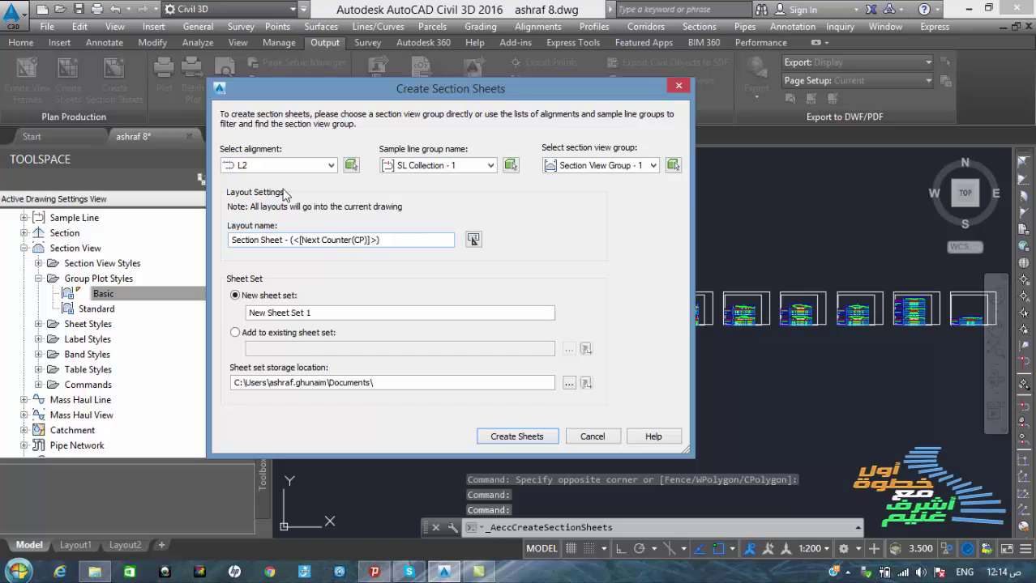
{"action": "left_click", "coordinate": [579, 166]}
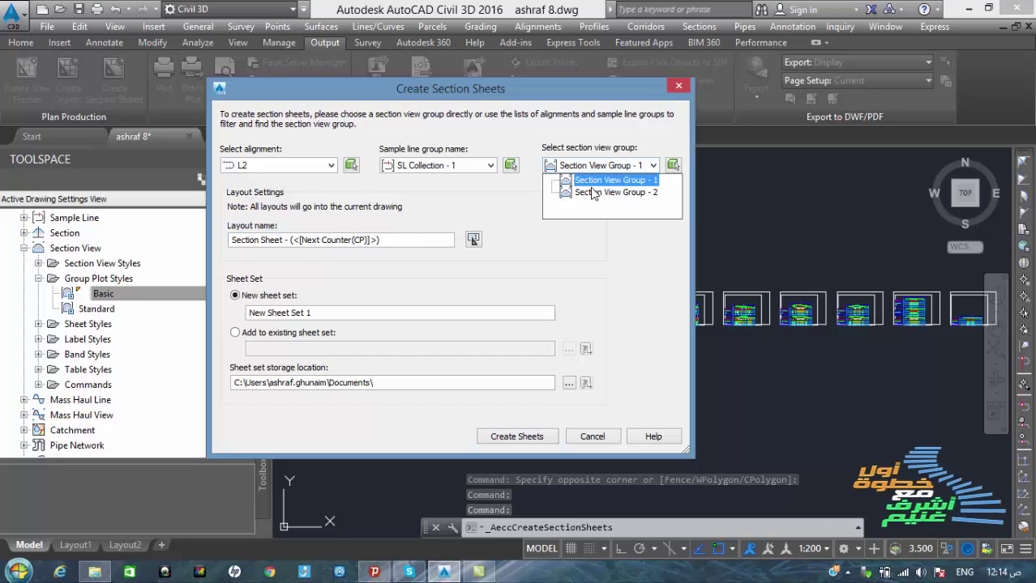
{"action": "left_click", "coordinate": [592, 193]}
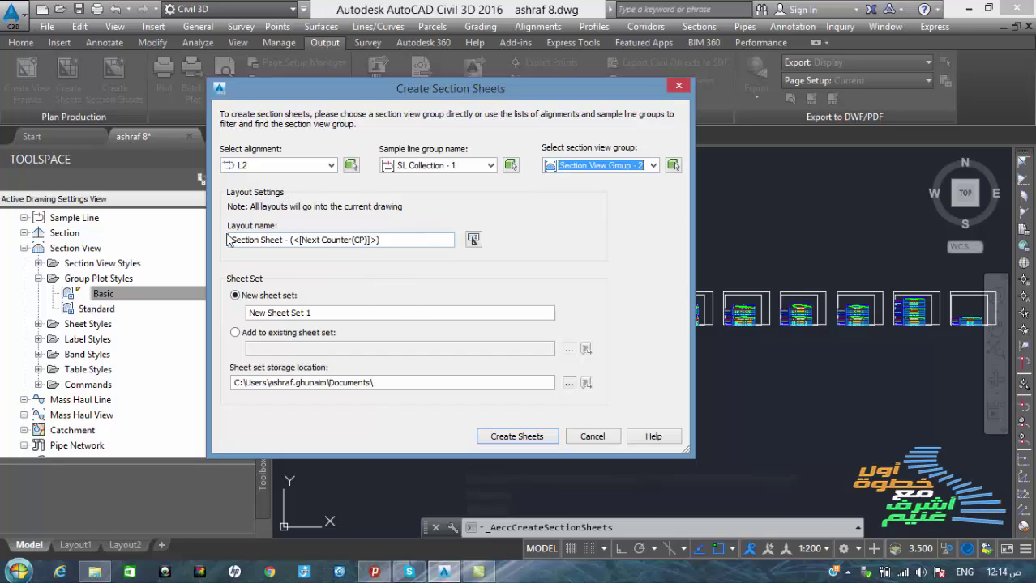
{"action": "right_click", "coordinate": [284, 240]}
{"action": "left_click", "coordinate": [324, 303]}
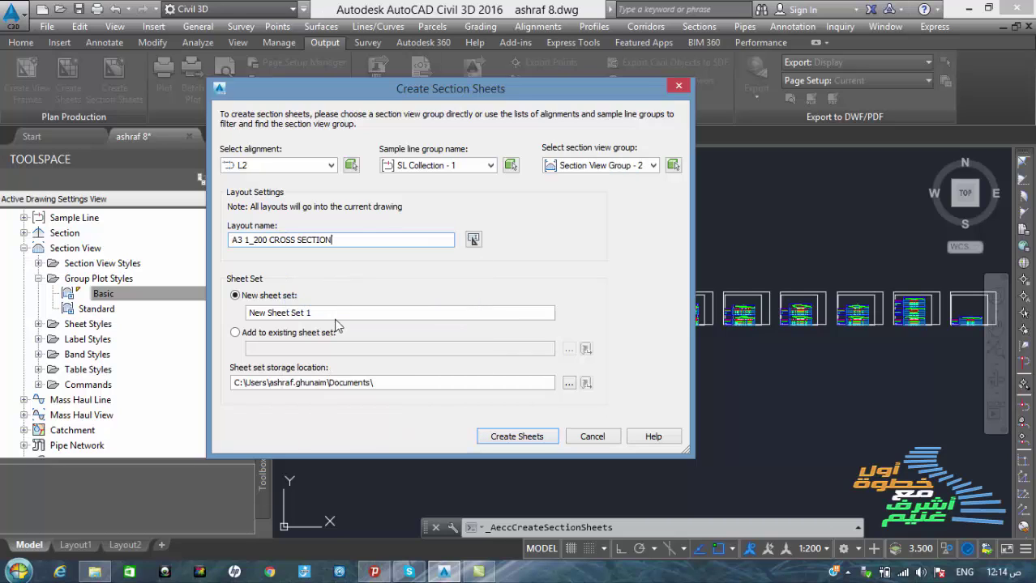
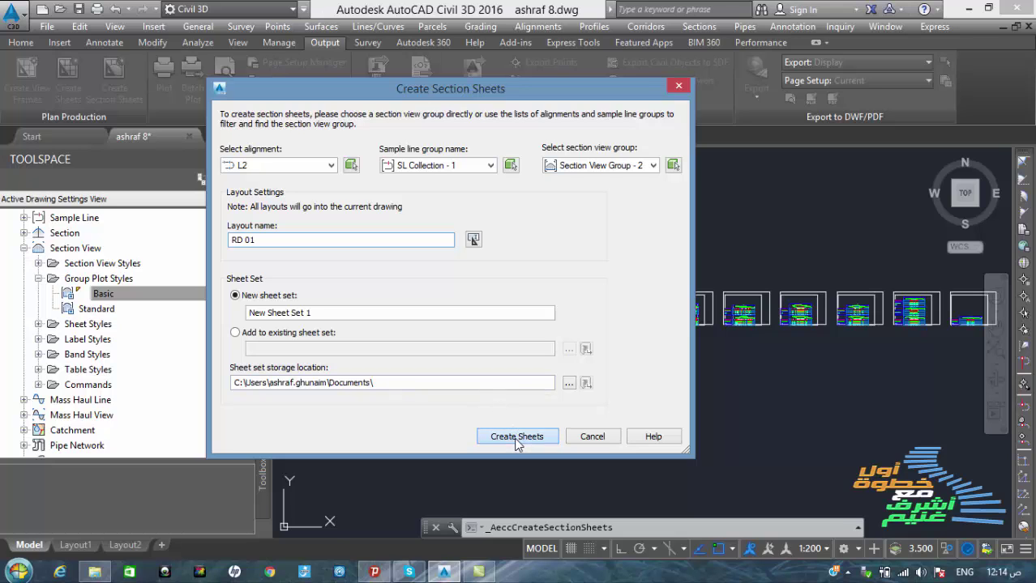
{"action": "left_click", "coordinate": [516, 438]}
{"action": "left_click", "coordinate": [550, 323]}
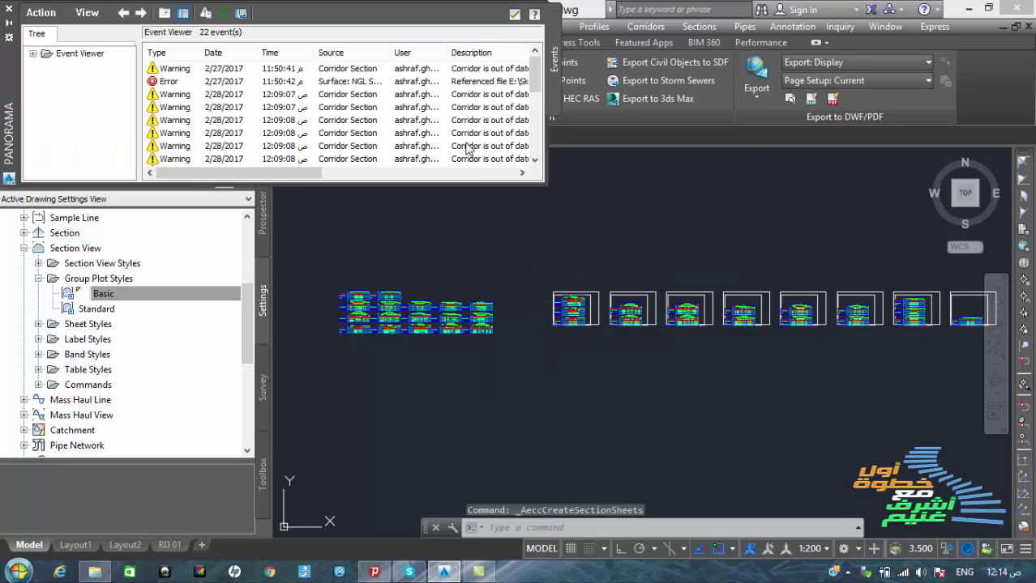
{"action": "left_click", "coordinate": [513, 16]}
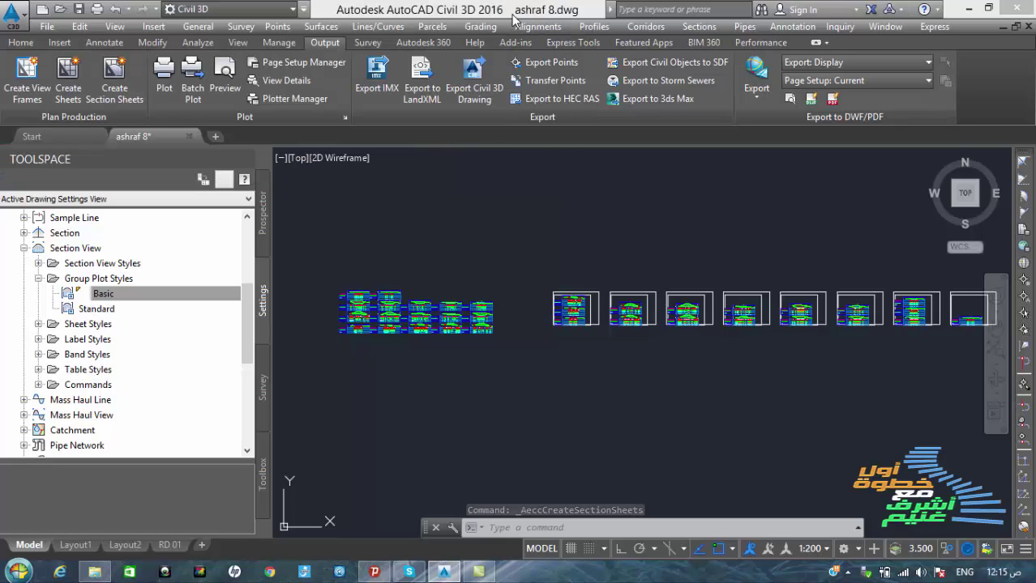
{"action": "left_click", "coordinate": [416, 240]}
{"action": "left_click", "coordinate": [389, 233]}
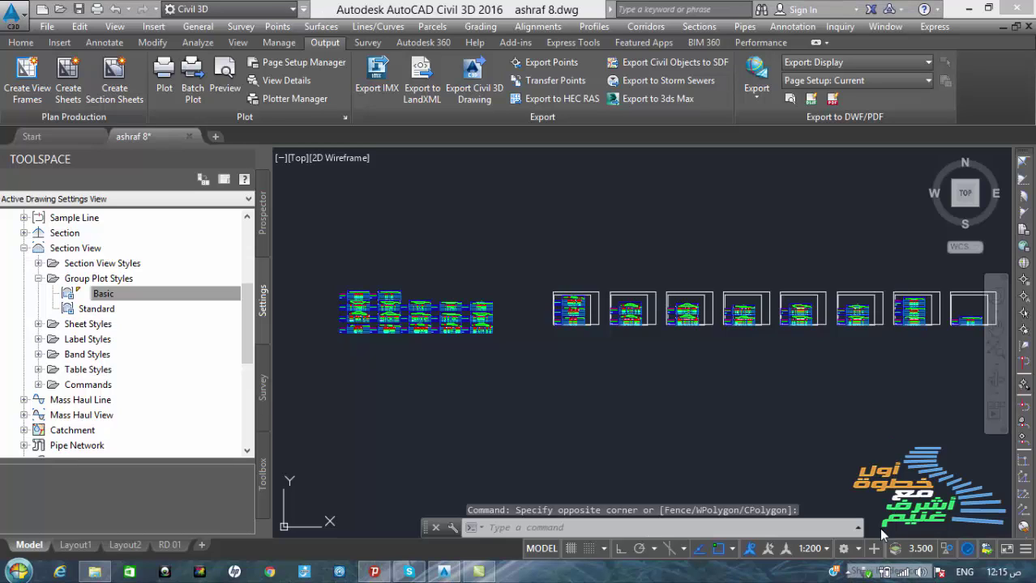
{"action": "left_click", "coordinate": [847, 572]}
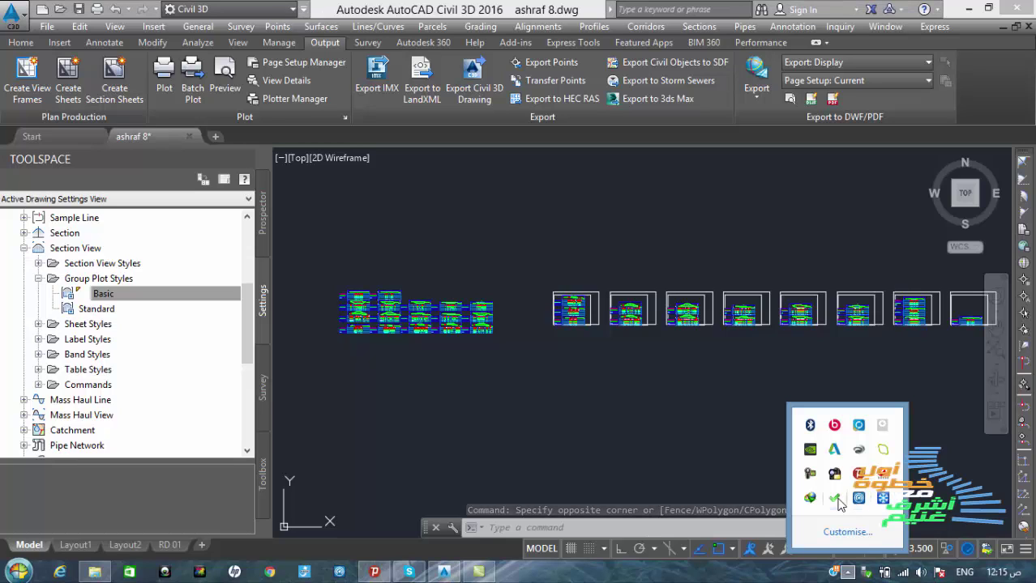
{"action": "left_click", "coordinate": [811, 478]}
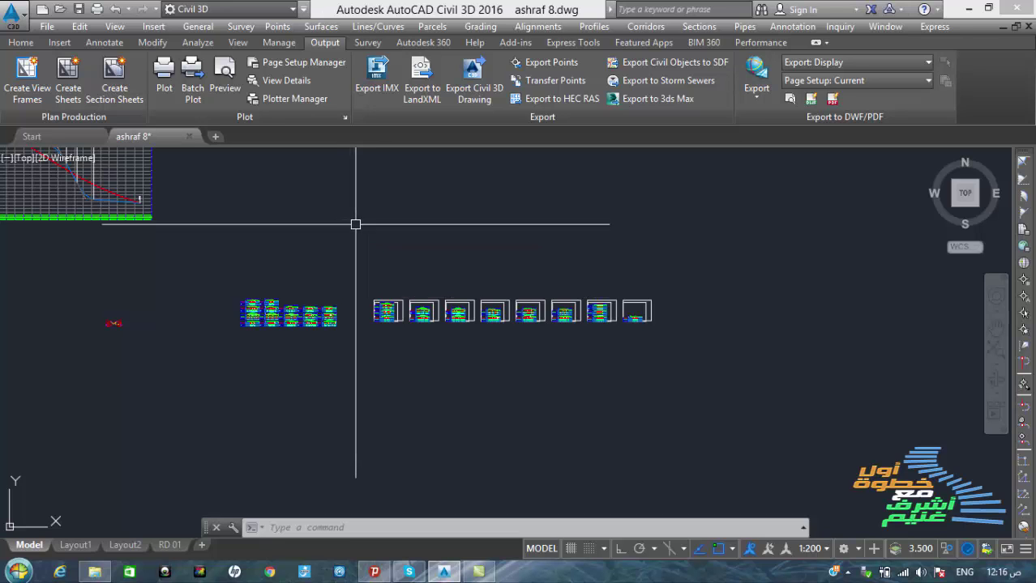
Step: Create section sheets for Section View Group - 2 with the default layout name in New Sheet Set 1, accepting the drawing save
{"action": "left_click", "coordinate": [118, 83]}
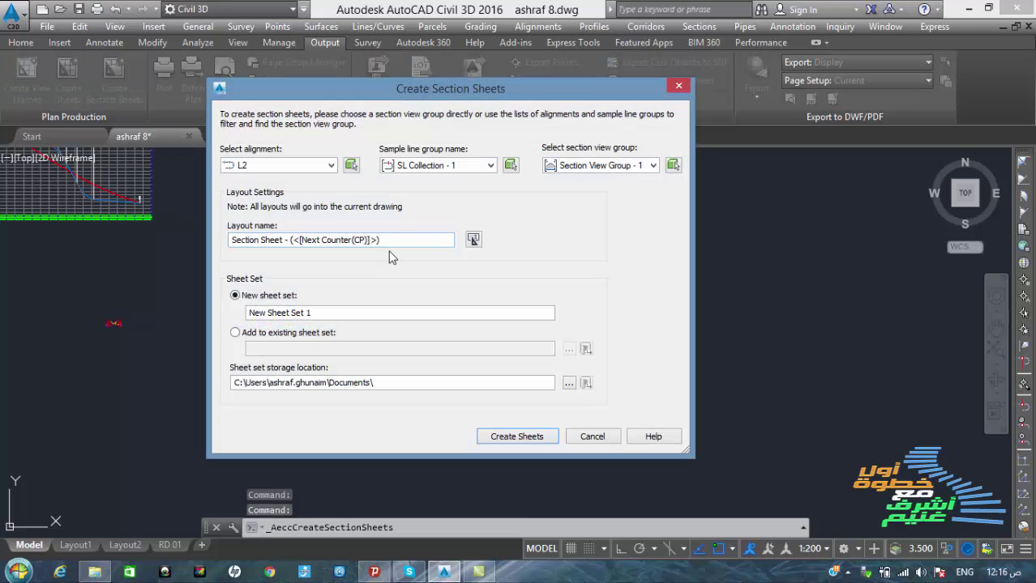
{"action": "left_click", "coordinate": [581, 166]}
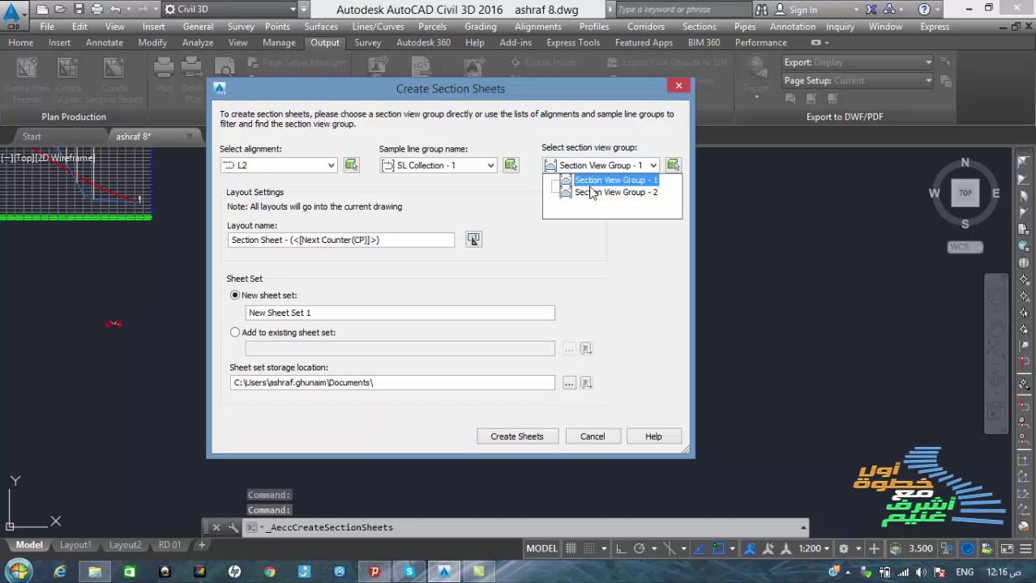
{"action": "left_click", "coordinate": [595, 193]}
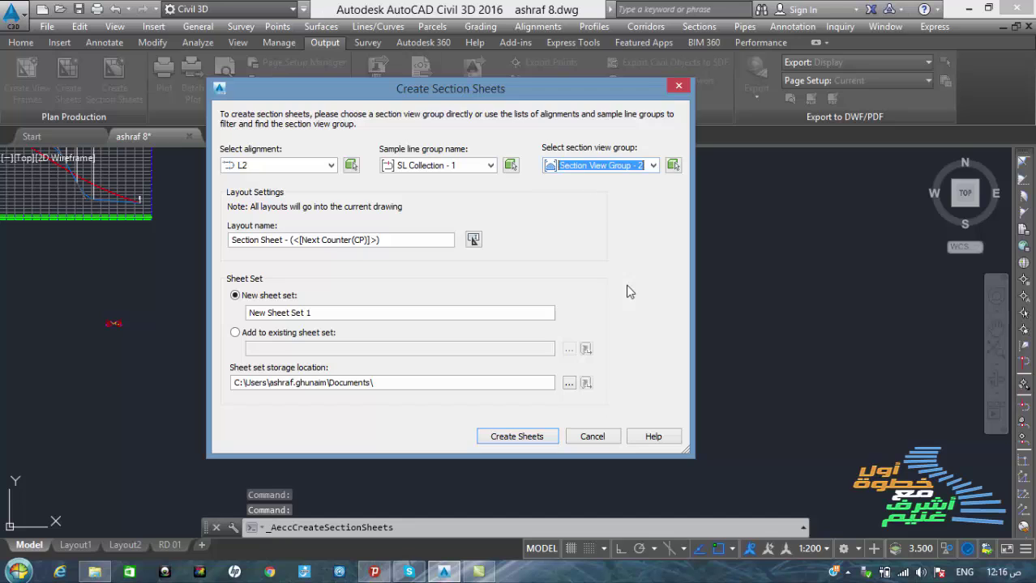
{"action": "left_click", "coordinate": [515, 439]}
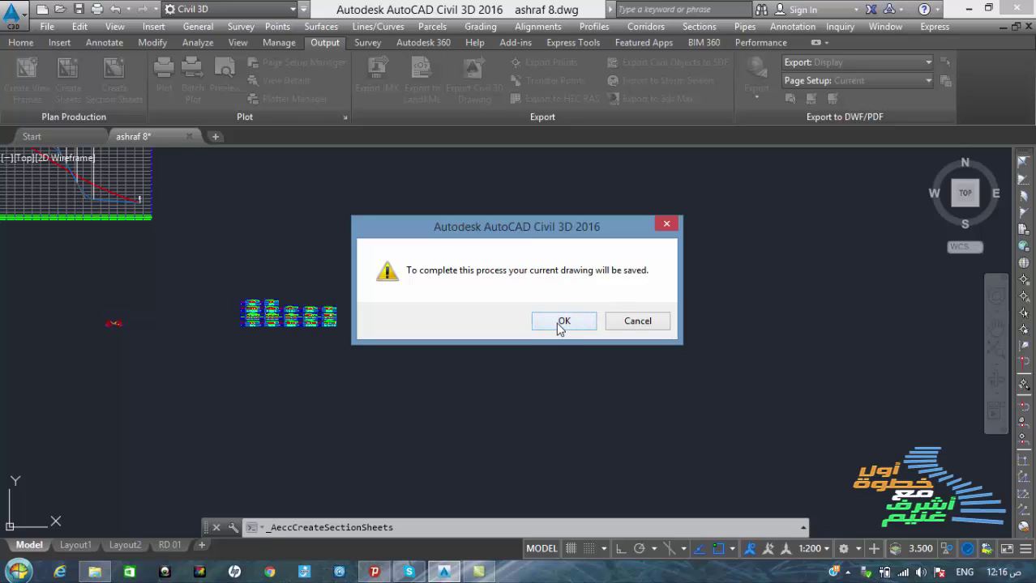
{"action": "left_click", "coordinate": [561, 322]}
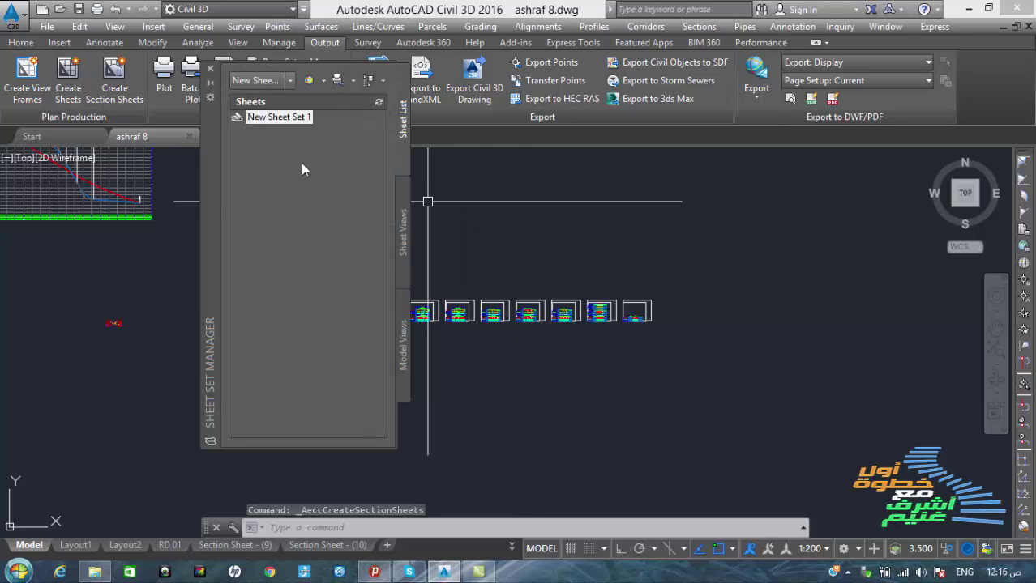
Step: Expand Section View Group - 2 in the sheet set, open sheet 8 - Section Sheet - (16), and close the Sheet Set Manager
{"action": "double_click", "coordinate": [262, 118]}
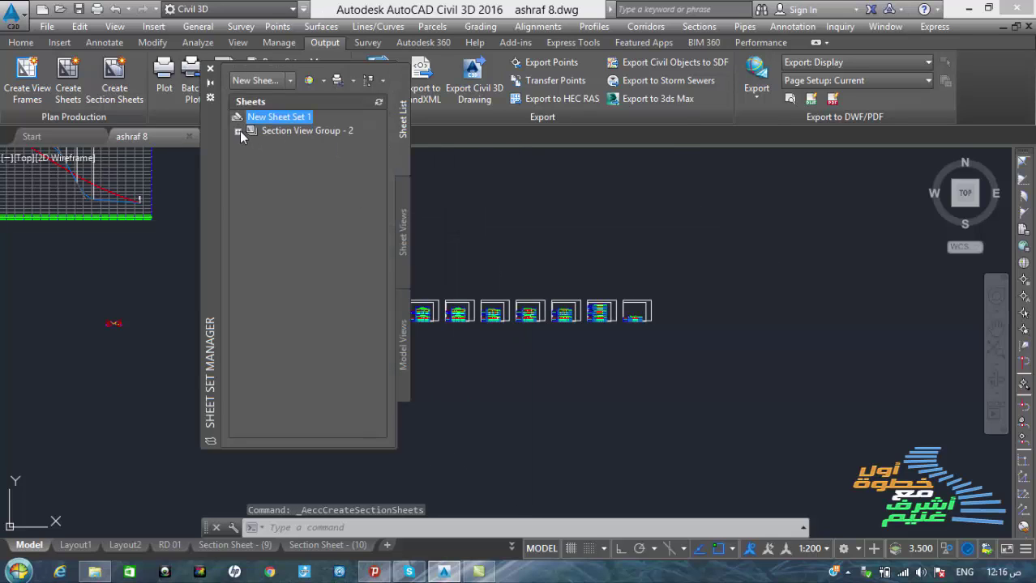
{"action": "left_click", "coordinate": [239, 130]}
{"action": "double_click", "coordinate": [293, 241]}
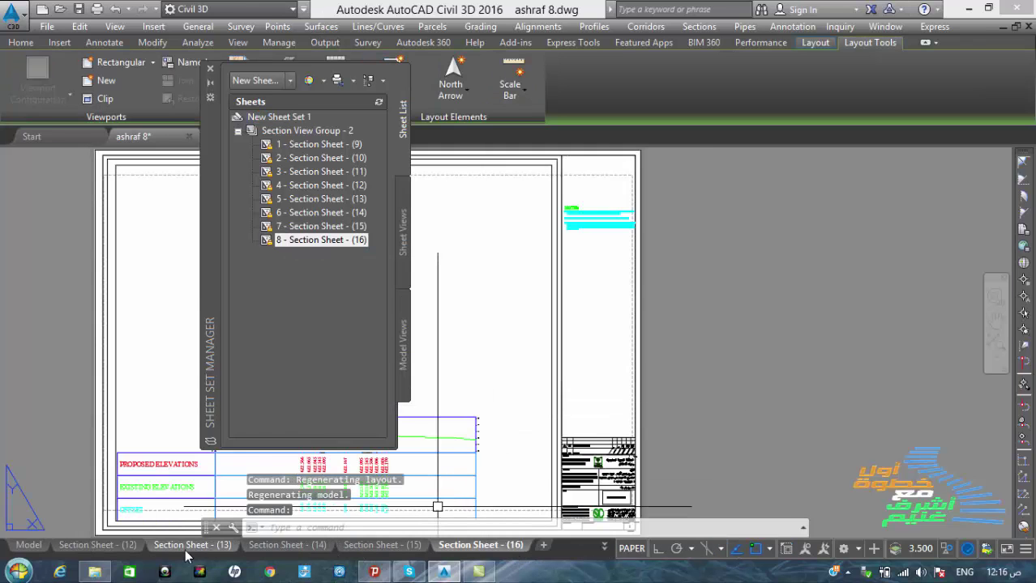
{"action": "left_click", "coordinate": [209, 69]}
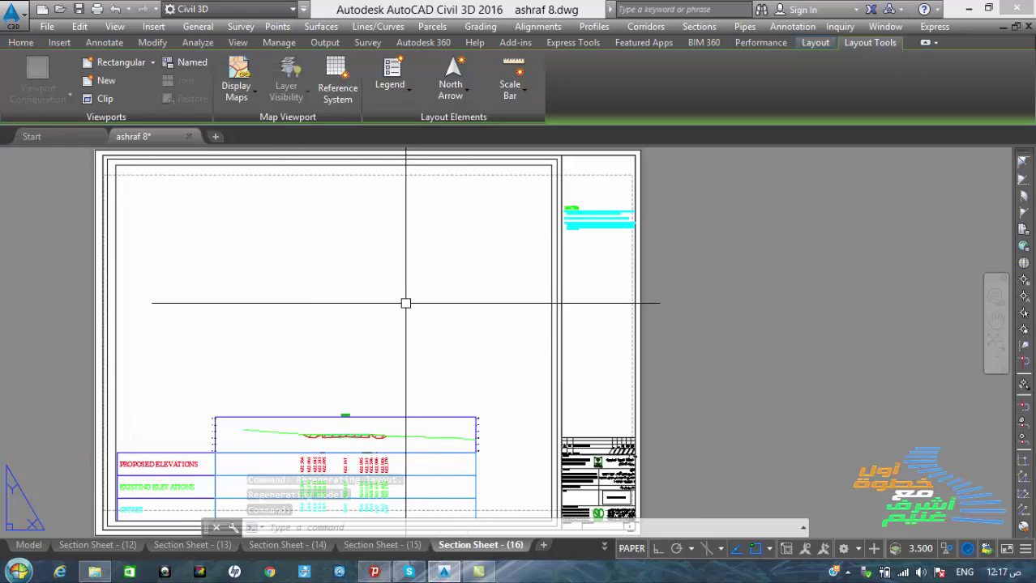
Step: Unlock the display of the viewport on Section Sheet - (16) by setting Display locked to No in its properties
{"action": "scroll", "coordinate": [405, 303], "scroll_direction": "down", "scroll_amount": 1}
{"action": "scroll", "coordinate": [401, 411], "scroll_direction": "up", "scroll_amount": 2}
{"action": "scroll", "coordinate": [401, 411], "scroll_direction": "down", "scroll_amount": 1}
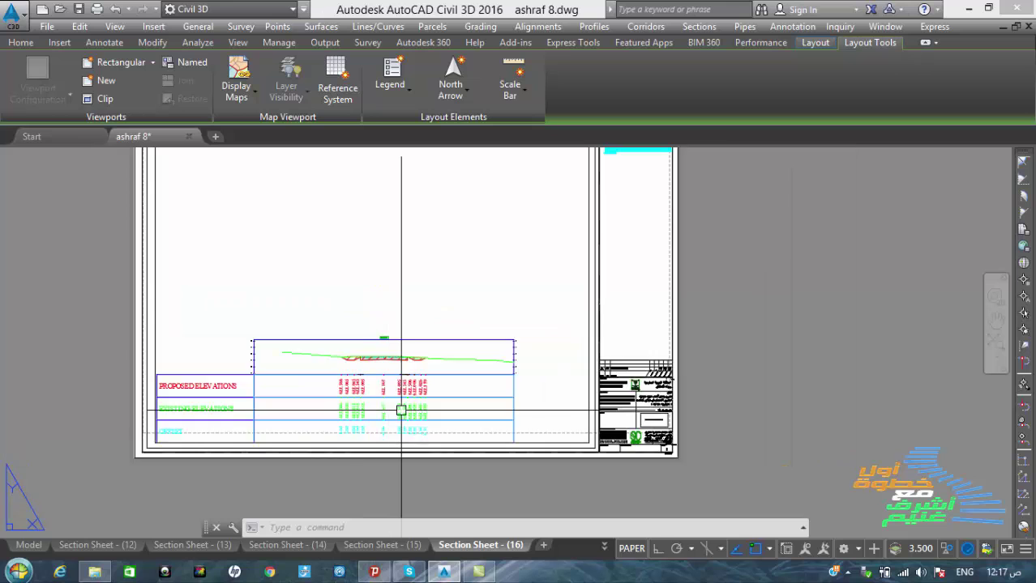
{"action": "scroll", "coordinate": [301, 342], "scroll_direction": "down", "scroll_amount": 1}
{"action": "scroll", "coordinate": [239, 238], "scroll_direction": "up", "scroll_amount": 4}
{"action": "left_click", "coordinate": [242, 243]}
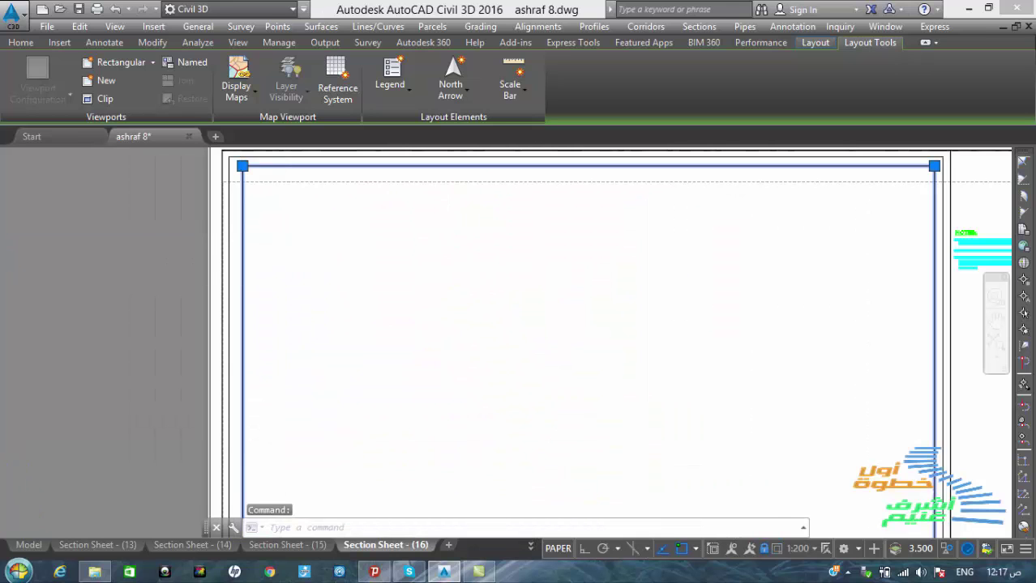
{"action": "scroll", "coordinate": [293, 259], "scroll_direction": "down", "scroll_amount": 3}
{"action": "right_click", "coordinate": [294, 259]}
{"action": "left_click", "coordinate": [349, 377]}
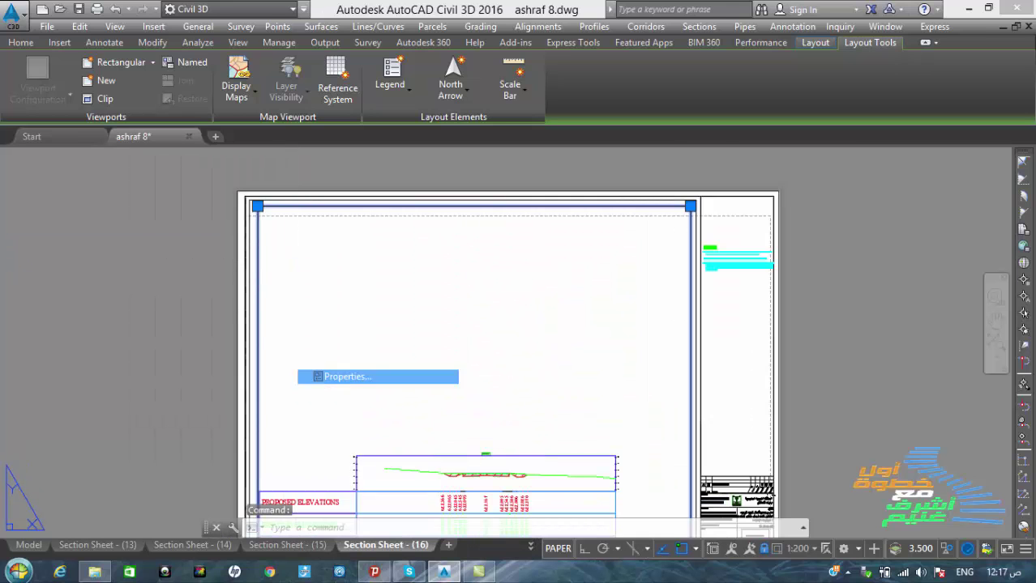
{"action": "left_click", "coordinate": [205, 348]}
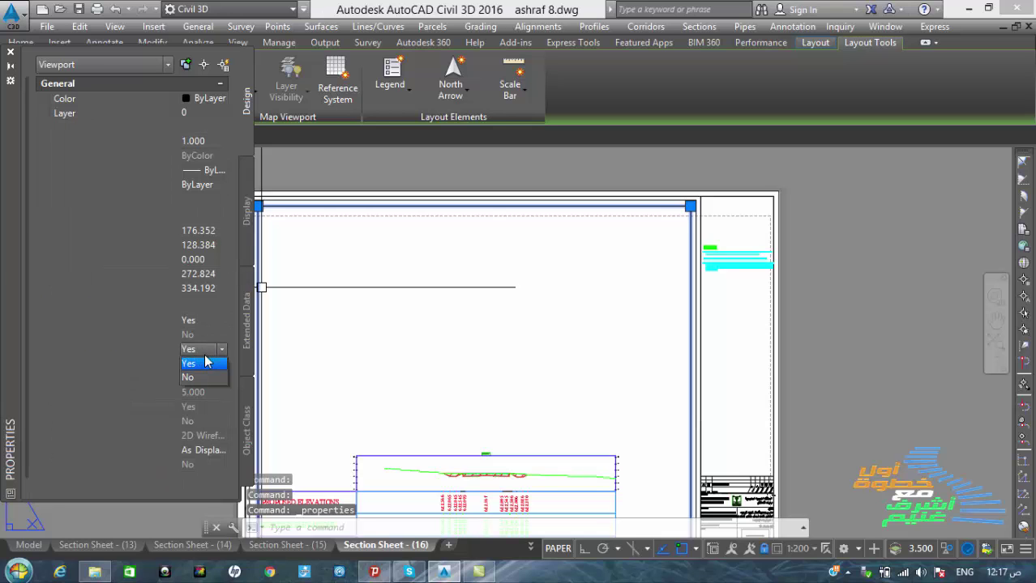
{"action": "left_click", "coordinate": [194, 378]}
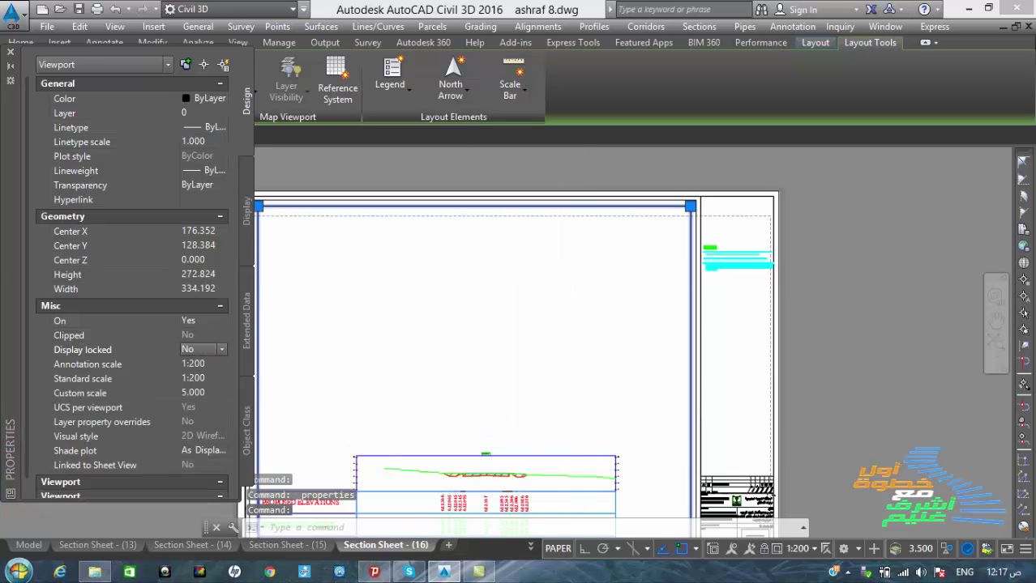
Step: Move the section view up toward the middle of the Section Sheet - (16) viewport, return to paper space, and close the properties
{"action": "scroll", "coordinate": [511, 296], "scroll_direction": "down", "scroll_amount": 2}
{"action": "double_click", "coordinate": [502, 302]}
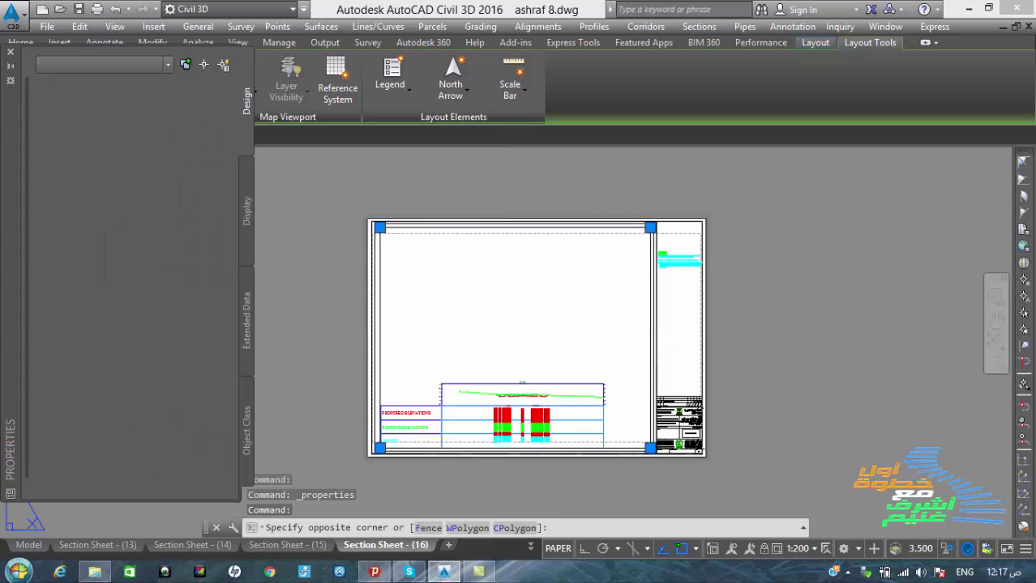
{"action": "mouse_move", "coordinate": [512, 366]}
{"action": "middle_mouse_down"}
{"action": "mouse_move", "coordinate": [510, 296]}
{"action": "mouse_move", "coordinate": [528, 300]}
{"action": "middle_mouse_up"}
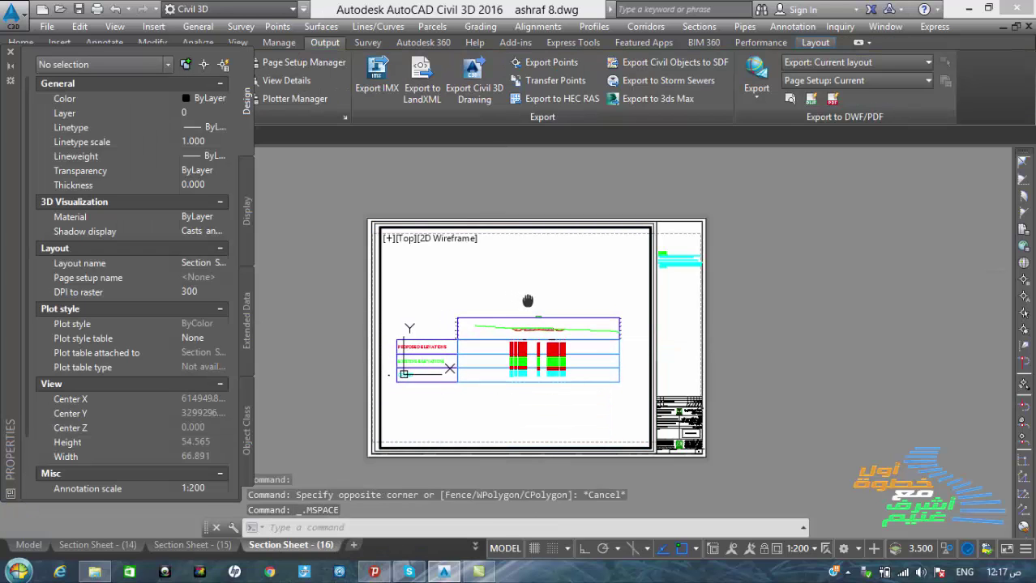
{"action": "double_click", "coordinate": [334, 321]}
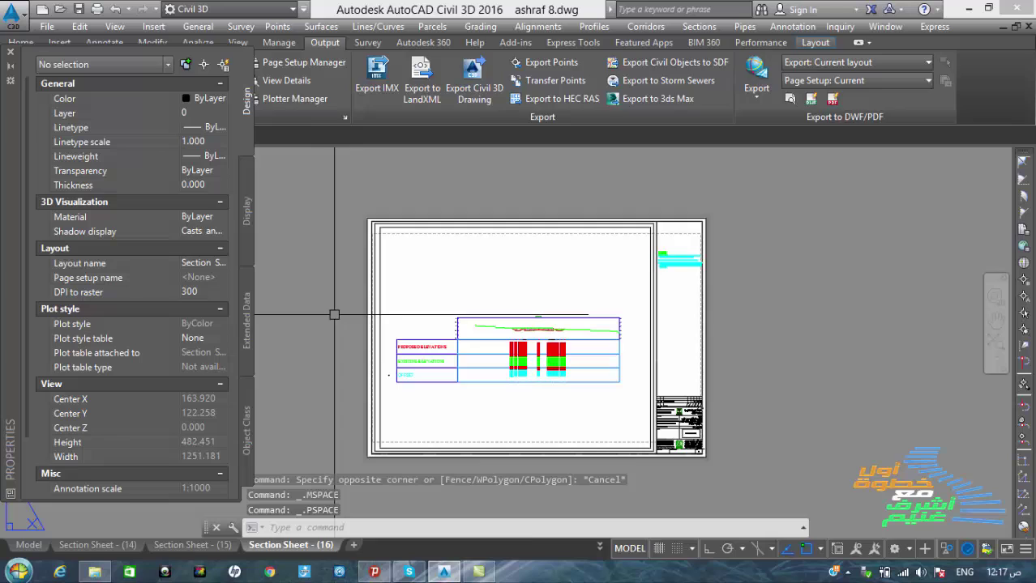
{"action": "left_click", "coordinate": [10, 52]}
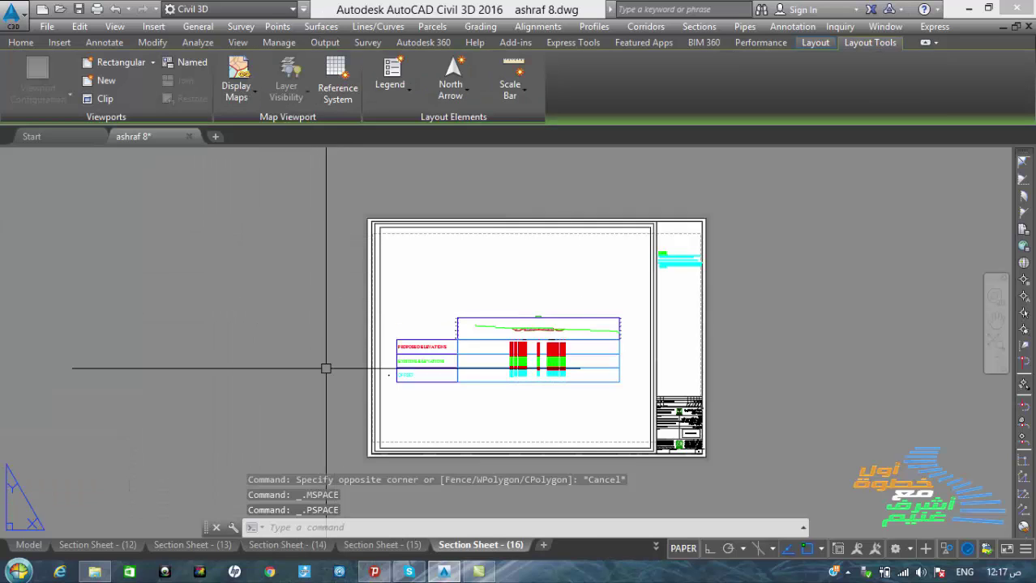
Step: Open the Section Sheet - (15) layout and check how its three section views fit inside the frame
{"action": "left_click", "coordinate": [386, 545]}
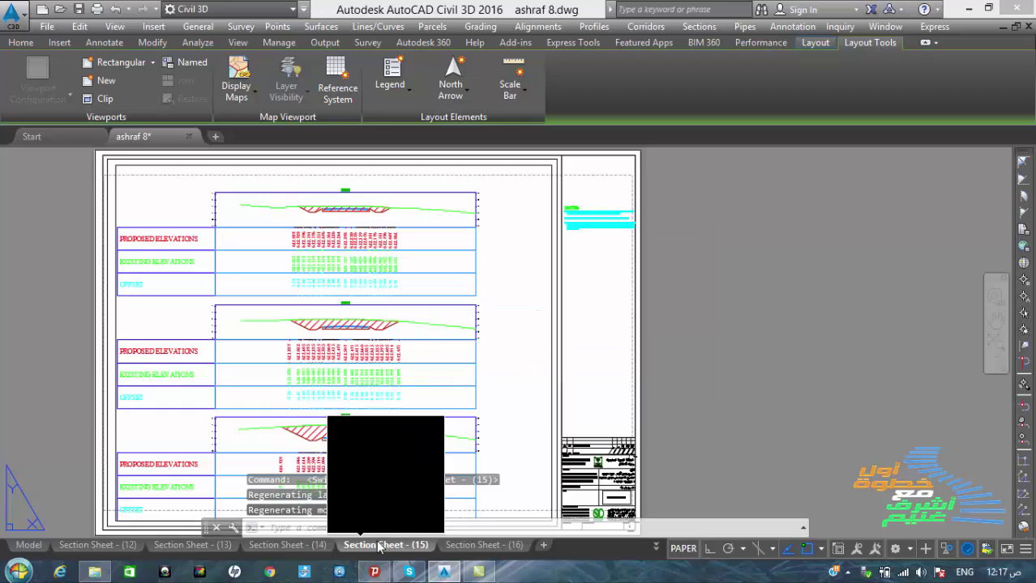
{"action": "scroll", "coordinate": [522, 274], "scroll_direction": "down", "scroll_amount": 2}
{"action": "scroll", "coordinate": [503, 282], "scroll_direction": "up", "scroll_amount": 2}
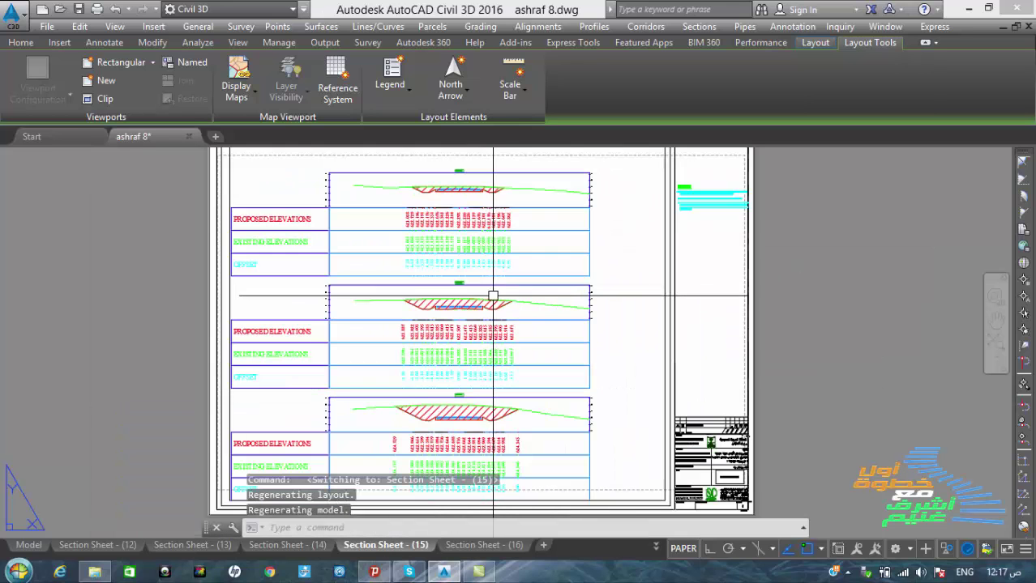
{"action": "scroll", "coordinate": [485, 289], "scroll_direction": "down", "scroll_amount": 2}
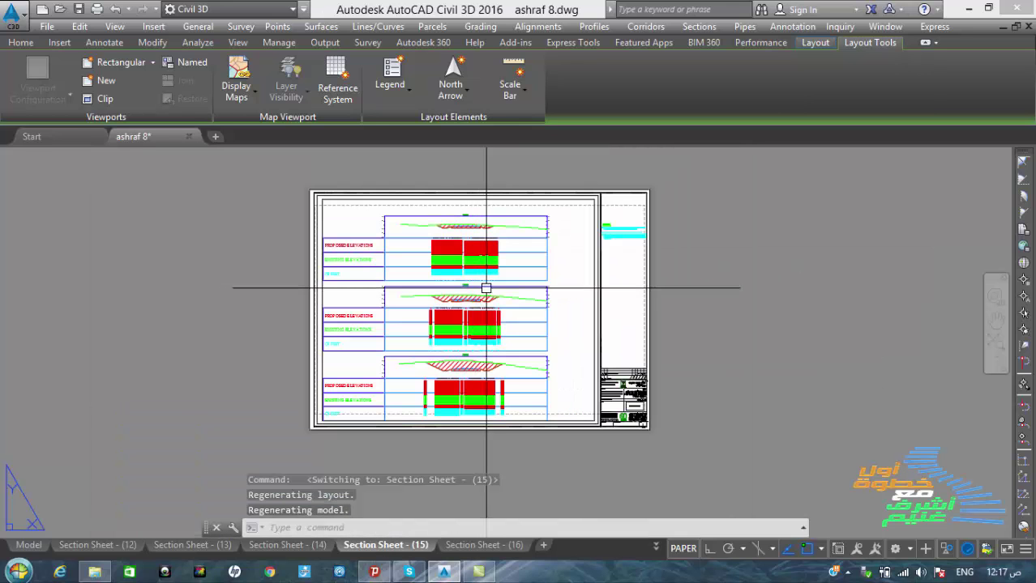
Step: Try to shift the section views inside the Section Sheet - (15) viewport, and return to paper space
{"action": "double_click", "coordinate": [557, 299]}
{"action": "middle_click", "coordinate": [498, 323]}
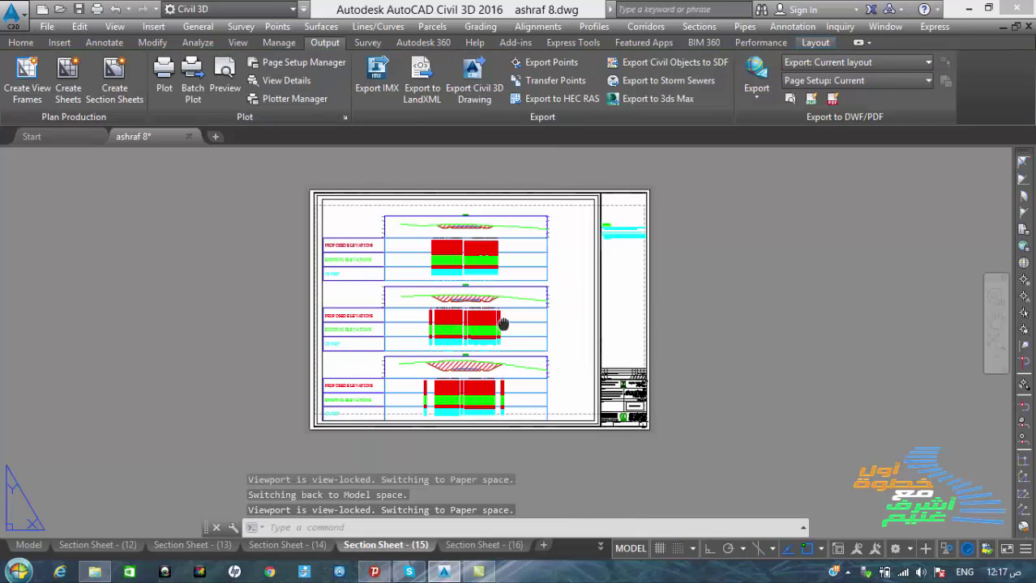
{"action": "middle_click_drag", "start_coordinate": [502, 324], "coordinate": [506, 314]}
{"action": "scroll", "coordinate": [320, 226], "scroll_direction": "up", "scroll_amount": 4}
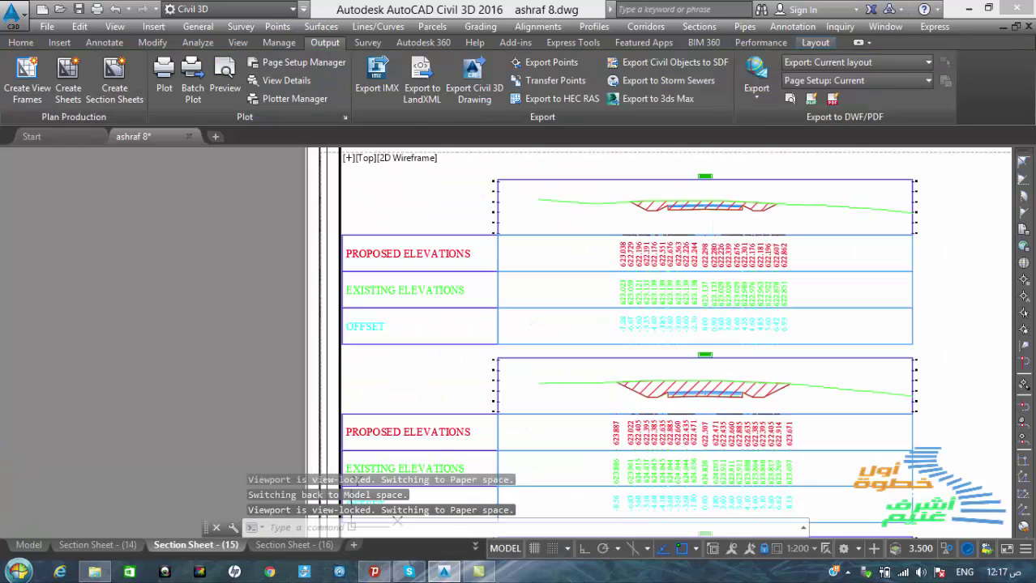
{"action": "double_click", "coordinate": [287, 224]}
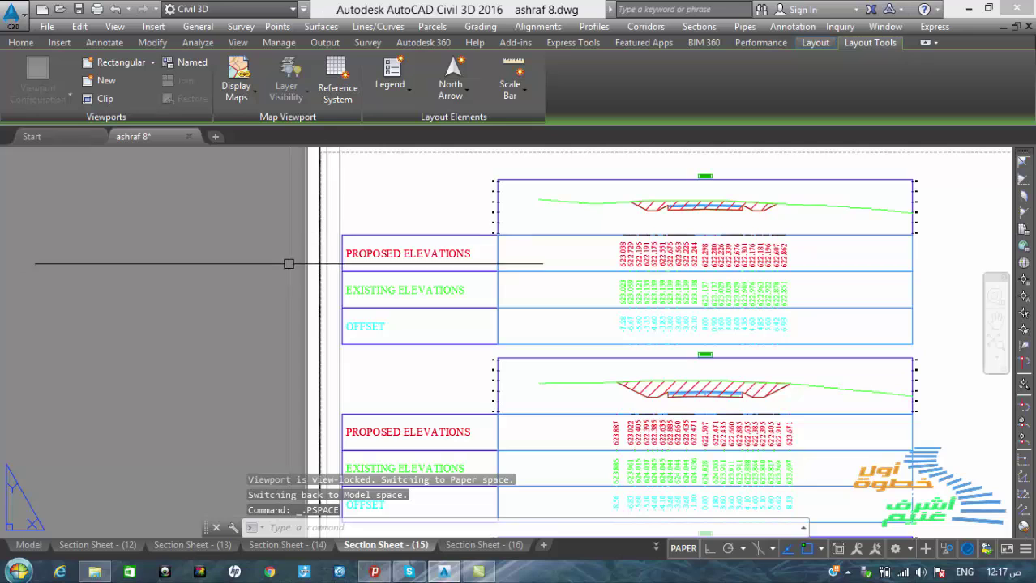
Step: Set Display locked to No for the viewport on Section Sheet - (15)
{"action": "right_click", "coordinate": [341, 212]}
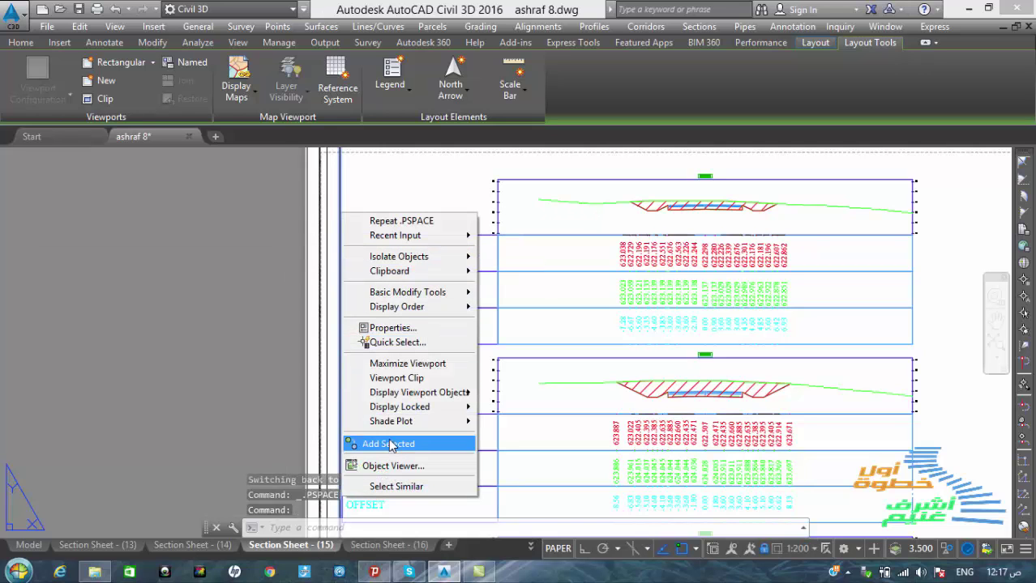
{"action": "left_click", "coordinate": [415, 332]}
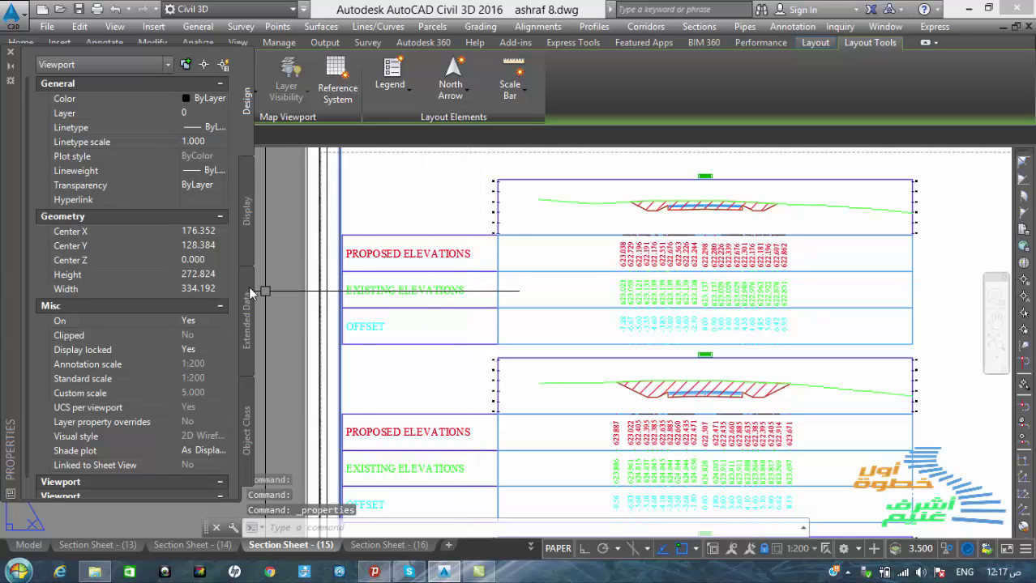
{"action": "left_click", "coordinate": [458, 288]}
{"action": "middle_click_drag", "start_coordinate": [536, 336], "coordinate": [495, 272]}
{"action": "scroll", "coordinate": [511, 292], "scroll_direction": "down", "scroll_amount": 2}
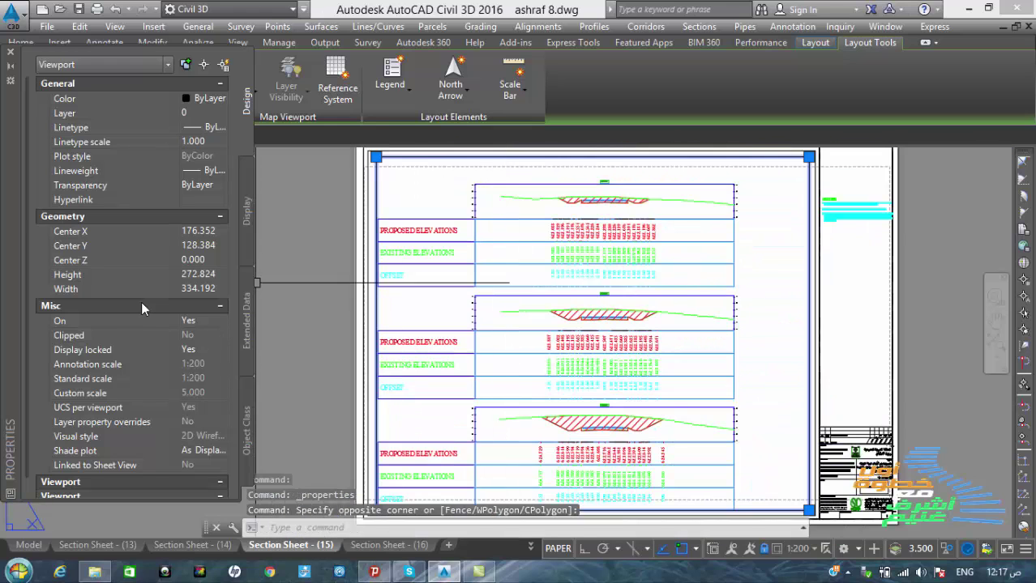
{"action": "left_click", "coordinate": [187, 349]}
{"action": "left_click", "coordinate": [191, 378]}
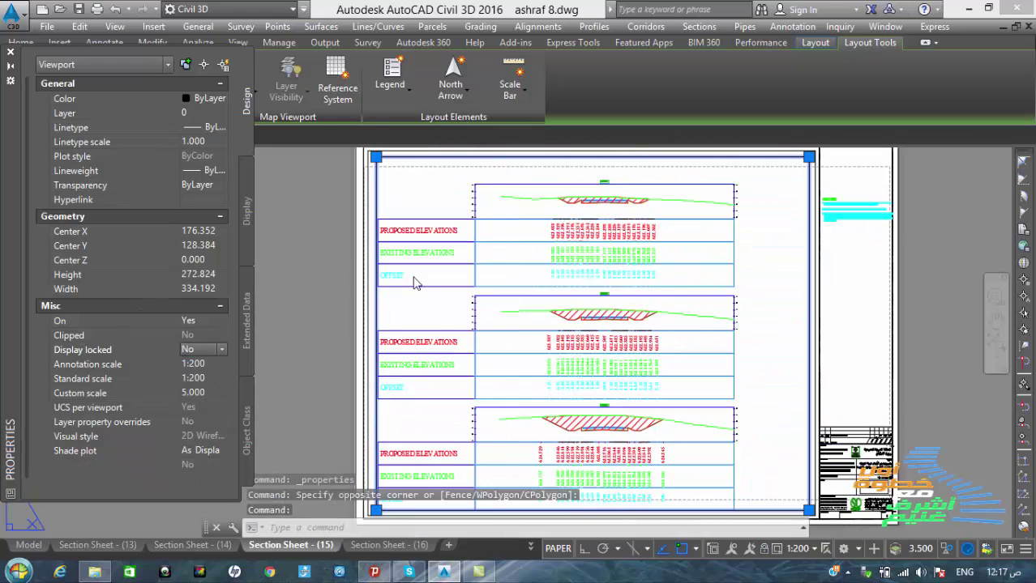
Step: Shift the three section views slightly up and to the right within the viewport frame, and return to paper space
{"action": "double_click", "coordinate": [434, 292]}
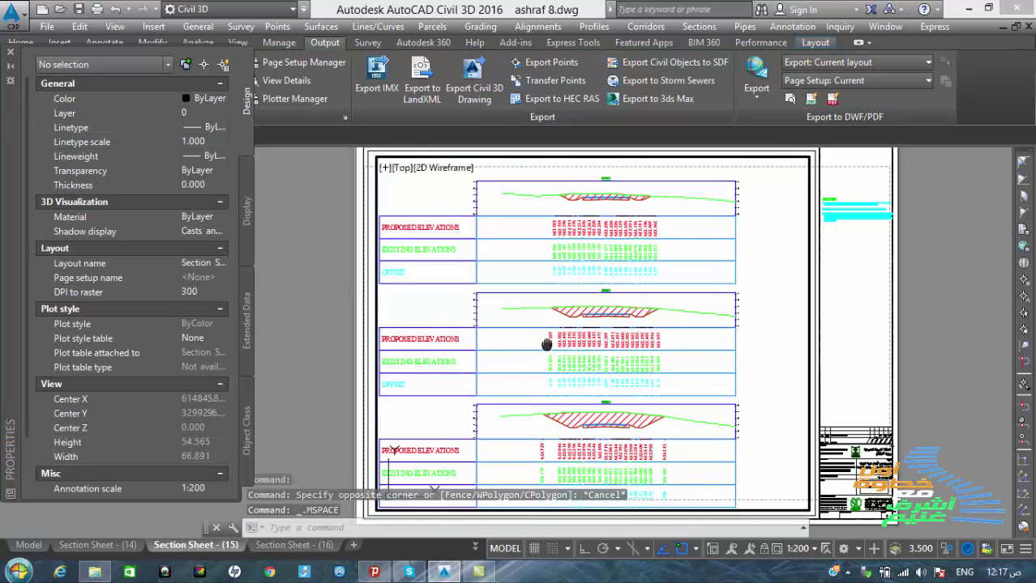
{"action": "middle_click_drag", "start_coordinate": [548, 342], "coordinate": [556, 331]}
{"action": "double_click", "coordinate": [316, 283]}
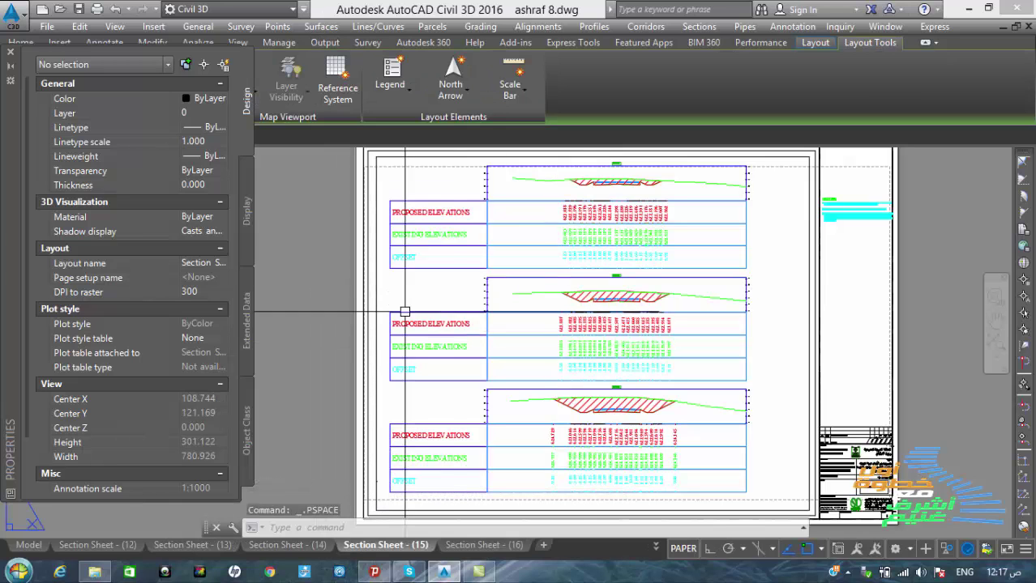
Step: Set Display locked back to Yes for the Section Sheet - (15) viewport and clear the selection
{"action": "scroll", "coordinate": [727, 370], "scroll_direction": "down", "scroll_amount": 2}
{"action": "scroll", "coordinate": [632, 364], "scroll_direction": "up", "scroll_amount": 2}
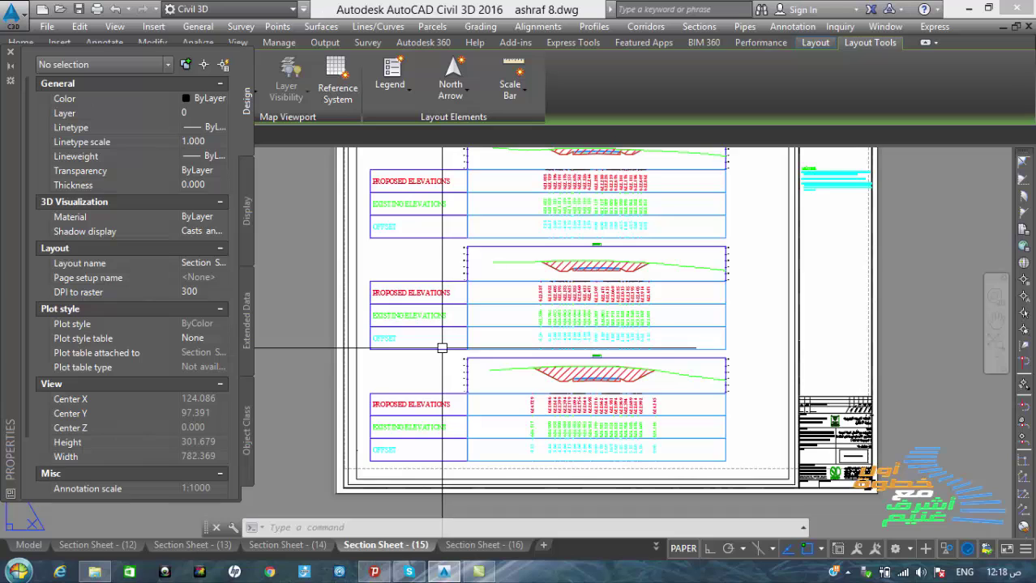
{"action": "left_click", "coordinate": [358, 273]}
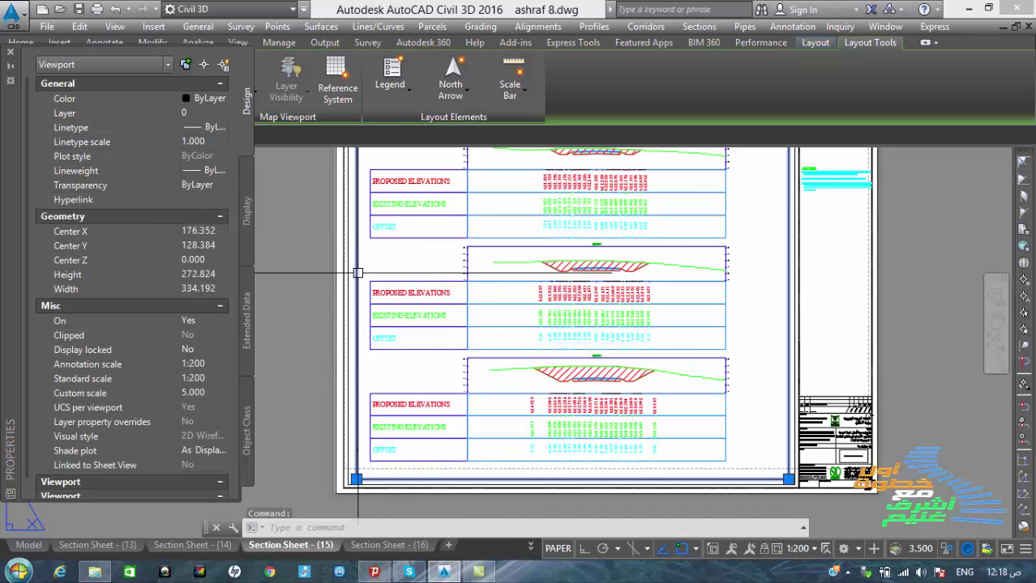
{"action": "left_click", "coordinate": [194, 351]}
{"action": "left_click", "coordinate": [196, 362]}
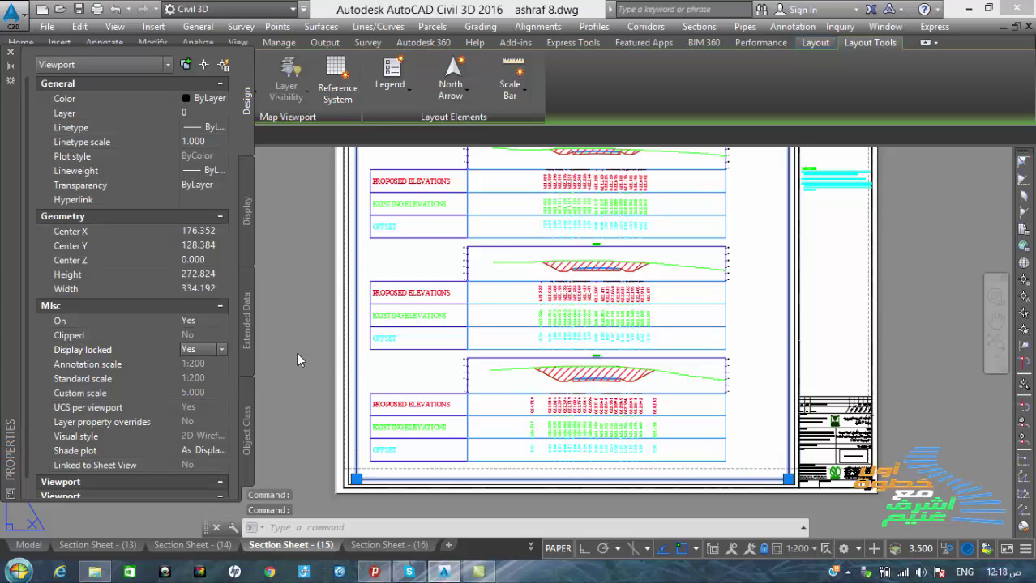
{"action": "scroll", "coordinate": [478, 421], "scroll_direction": "down", "scroll_amount": 2}
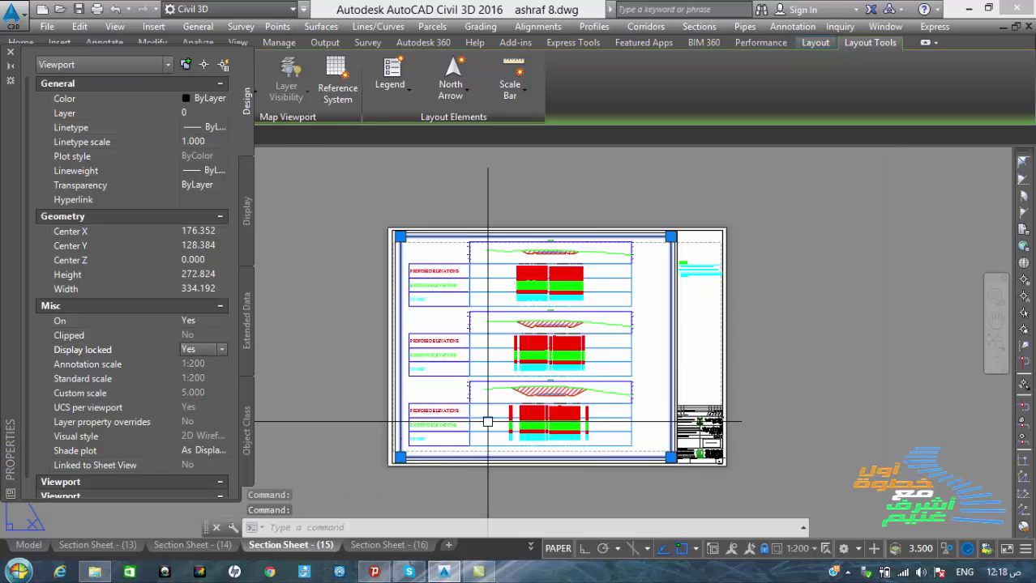
{"action": "key", "text": "Escape"}
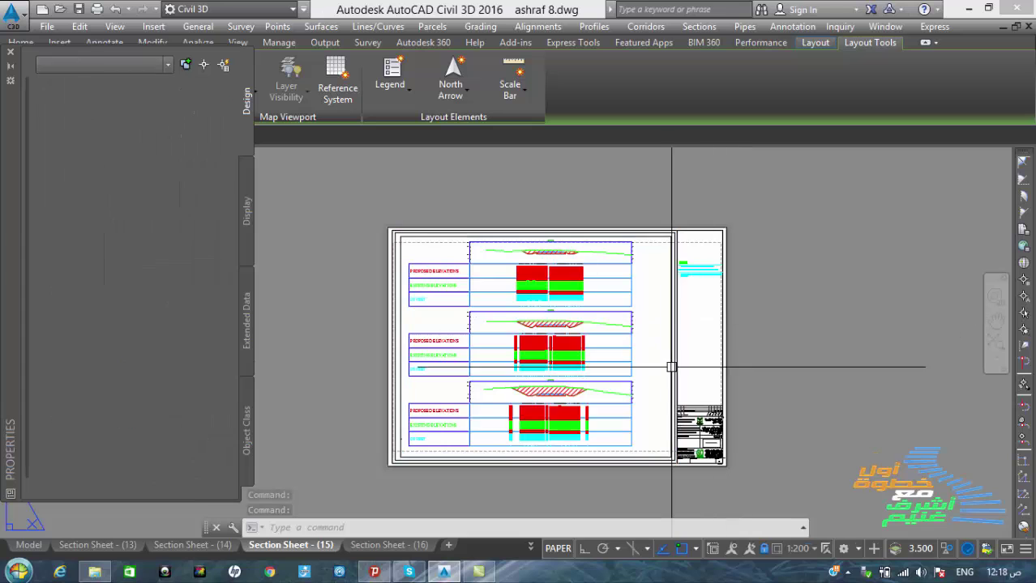
Step: Open Section Sheet - (16), set Display locked to Yes for its viewport, and clear the selection
{"action": "left_click", "coordinate": [480, 545]}
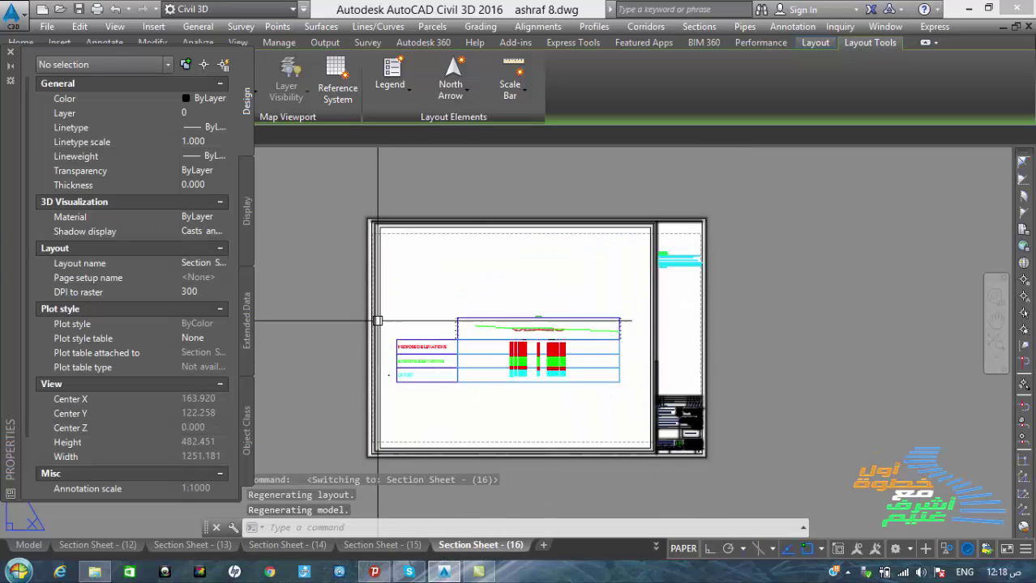
{"action": "left_click", "coordinate": [382, 312]}
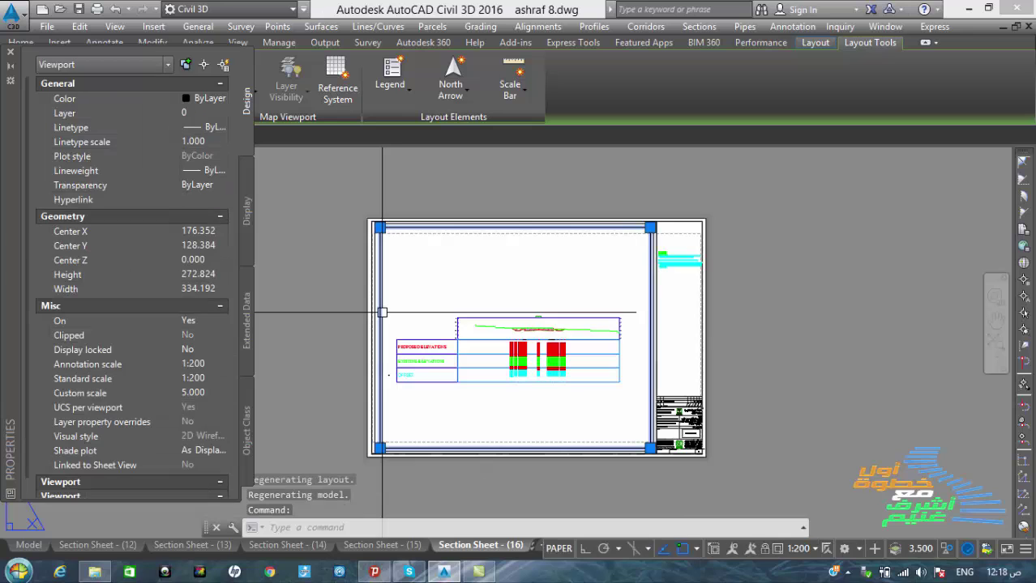
{"action": "left_click", "coordinate": [193, 350]}
{"action": "left_click", "coordinate": [192, 364]}
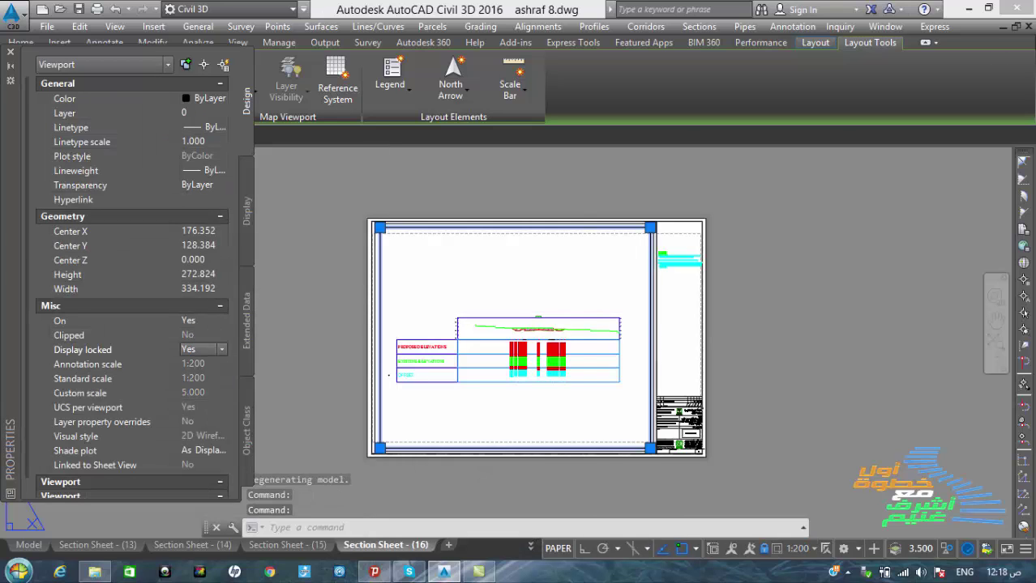
{"action": "scroll", "coordinate": [818, 294], "scroll_direction": "down", "scroll_amount": 2}
{"action": "scroll", "coordinate": [640, 304], "scroll_direction": "up", "scroll_amount": 2}
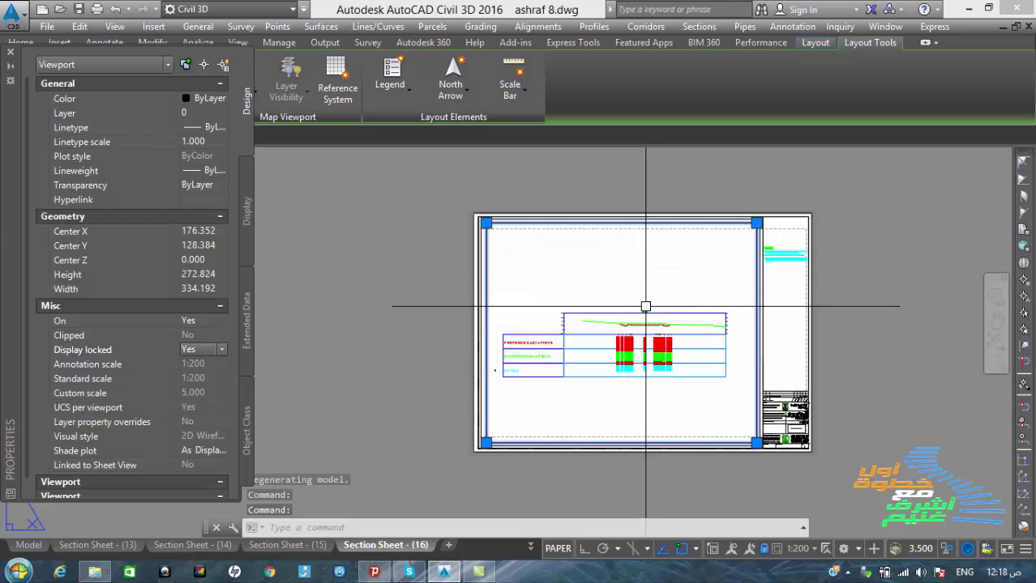
{"action": "key", "text": "Escape"}
{"action": "key", "text": "Escape"}
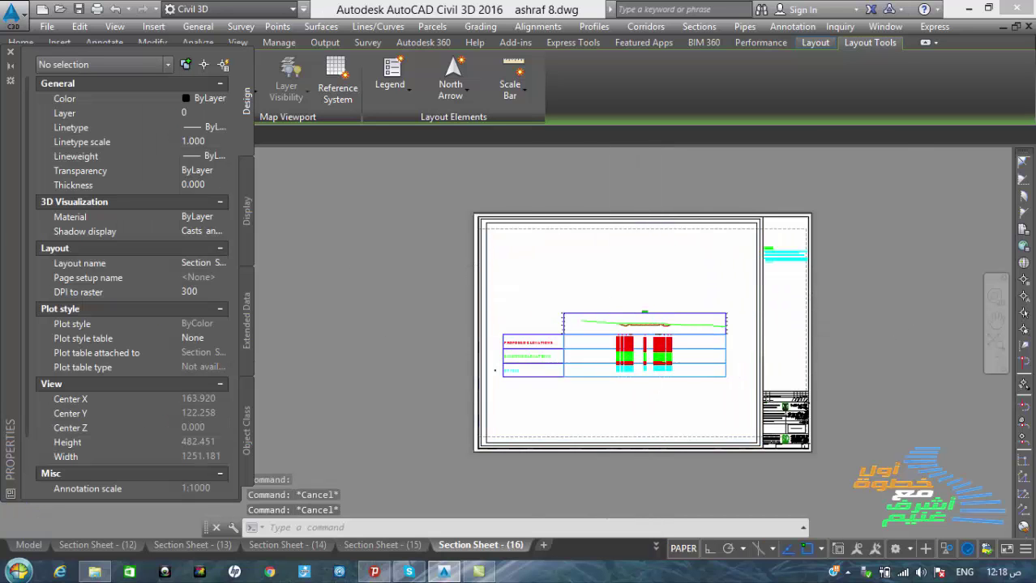
Step: Inside the Section Sheet - (16) viewport, add a linear dimension across the section view's full width, placed above its top edge
{"action": "scroll", "coordinate": [631, 331], "scroll_direction": "up", "scroll_amount": 2}
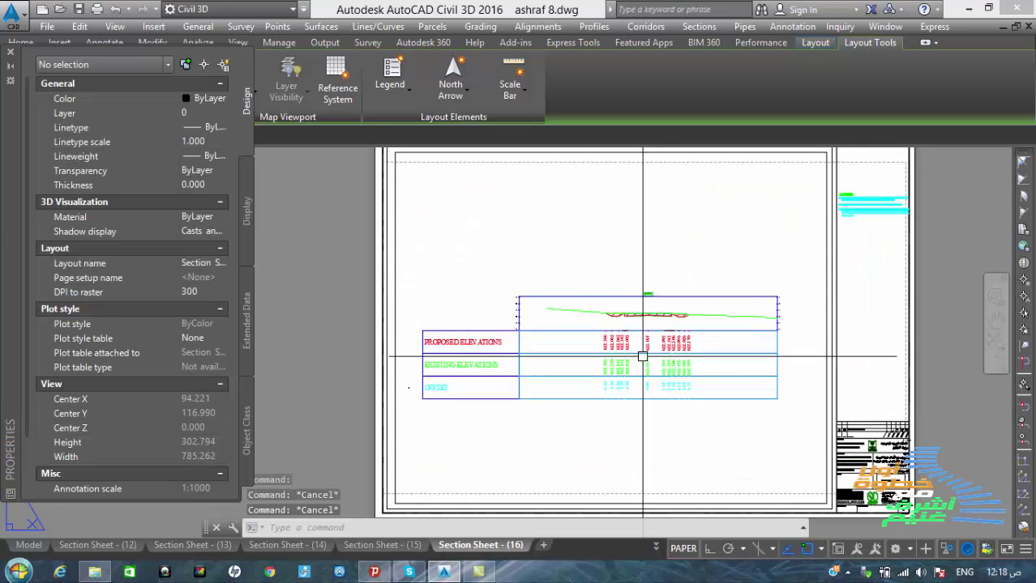
{"action": "double_click", "coordinate": [581, 351]}
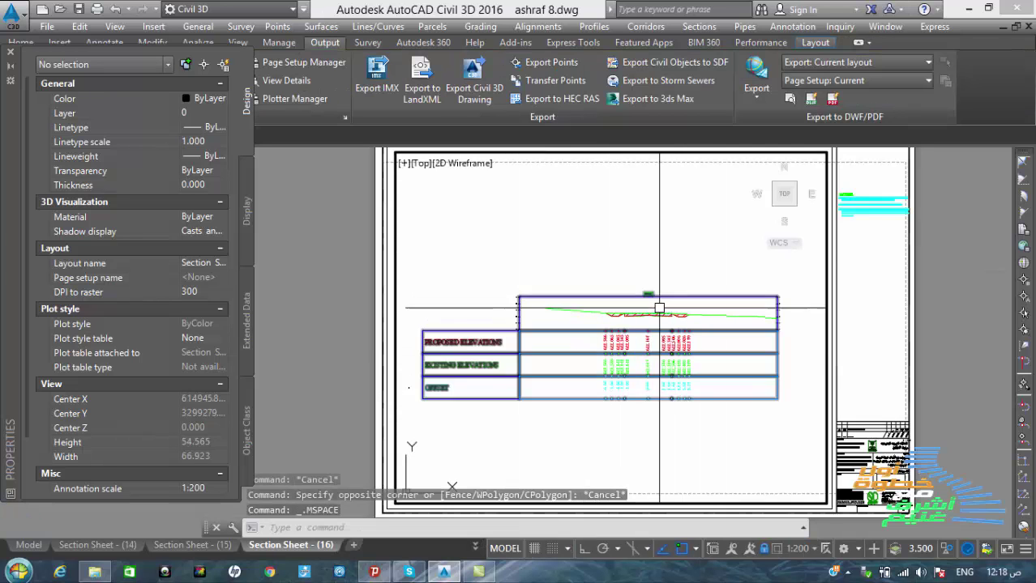
{"action": "type", "text": "D"}
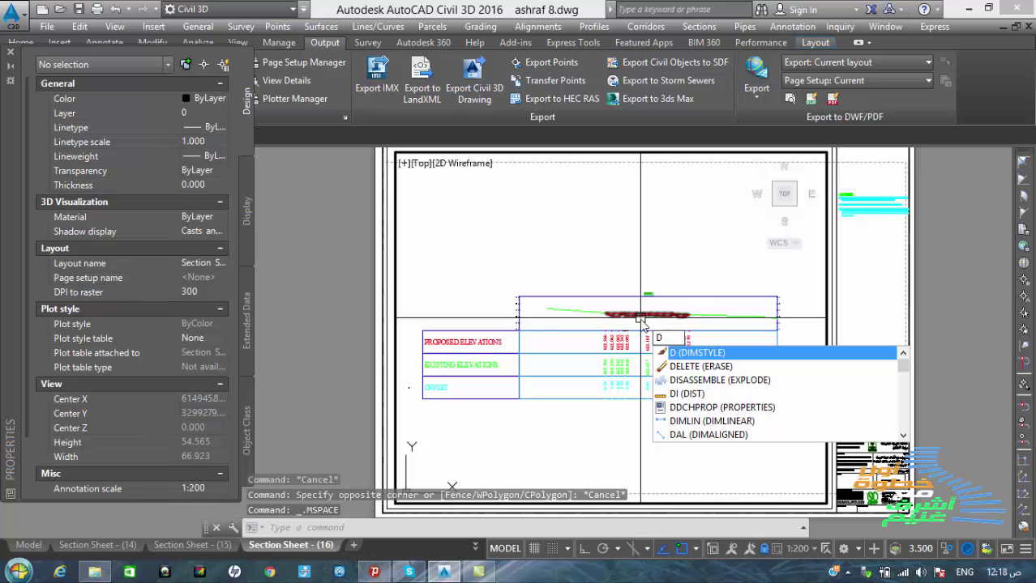
{"action": "type", "text": "LI"}
{"action": "key", "text": "Return"}
{"action": "scroll", "coordinate": [514, 312], "scroll_direction": "up", "scroll_amount": 4}
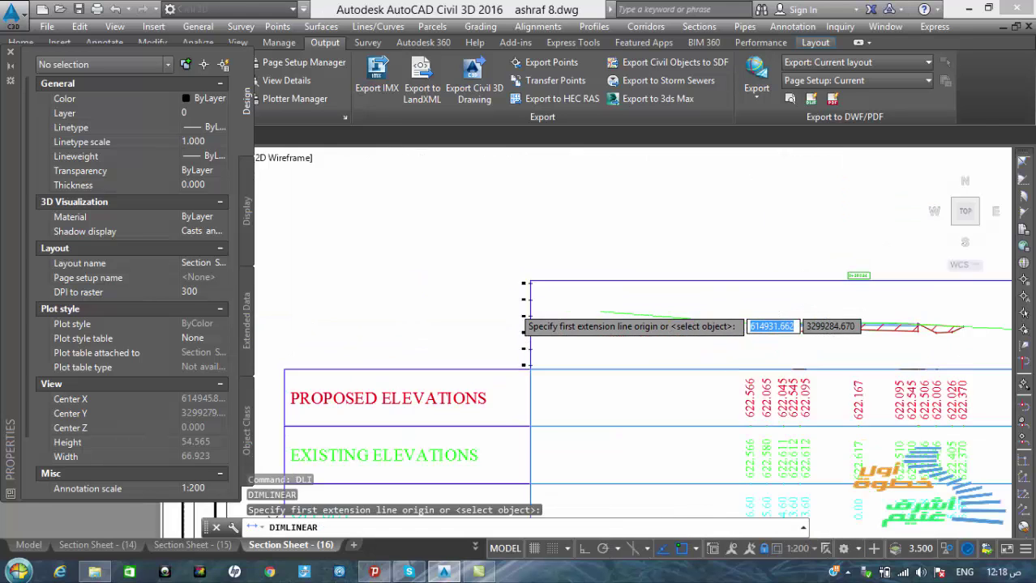
{"action": "scroll", "coordinate": [519, 320], "scroll_direction": "up", "scroll_amount": 4}
{"action": "left_click", "coordinate": [550, 257]}
{"action": "scroll", "coordinate": [486, 345], "scroll_direction": "down", "scroll_amount": 2}
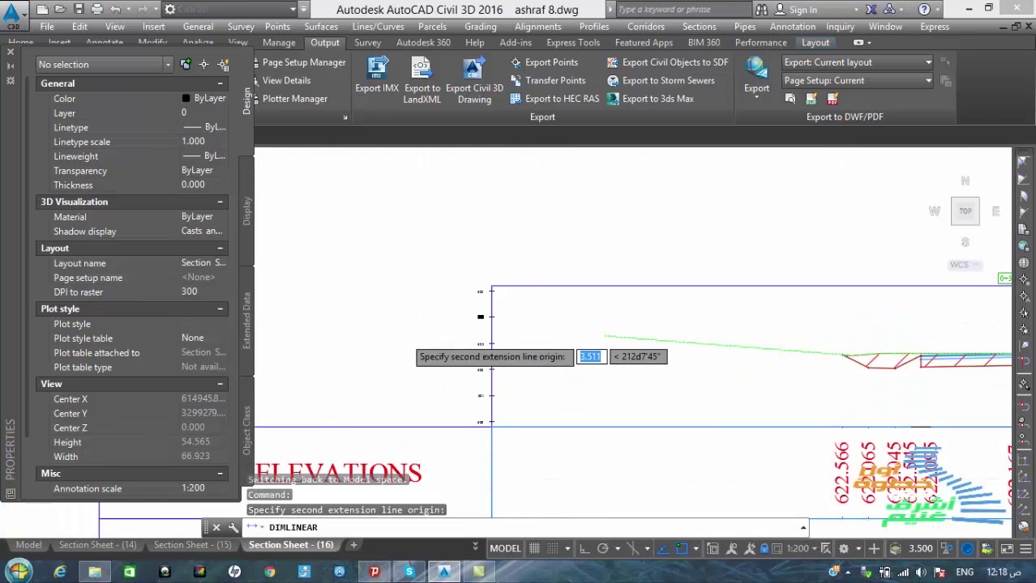
{"action": "scroll", "coordinate": [491, 346], "scroll_direction": "down", "scroll_amount": 3}
{"action": "scroll", "coordinate": [810, 373], "scroll_direction": "up", "scroll_amount": 4}
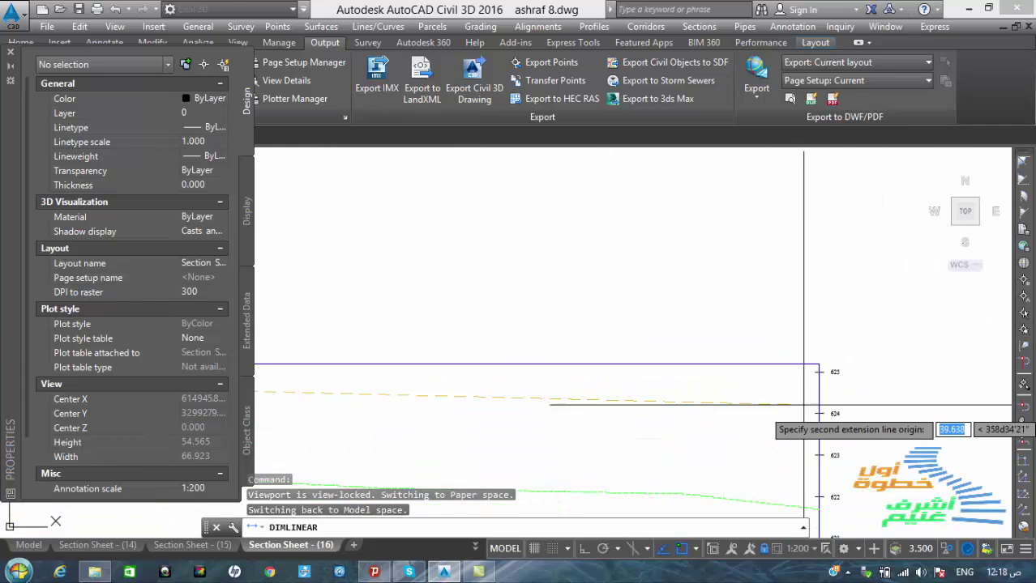
{"action": "scroll", "coordinate": [811, 377], "scroll_direction": "up", "scroll_amount": 4}
{"action": "left_click", "coordinate": [860, 301]}
{"action": "scroll", "coordinate": [868, 316], "scroll_direction": "down", "scroll_amount": 4}
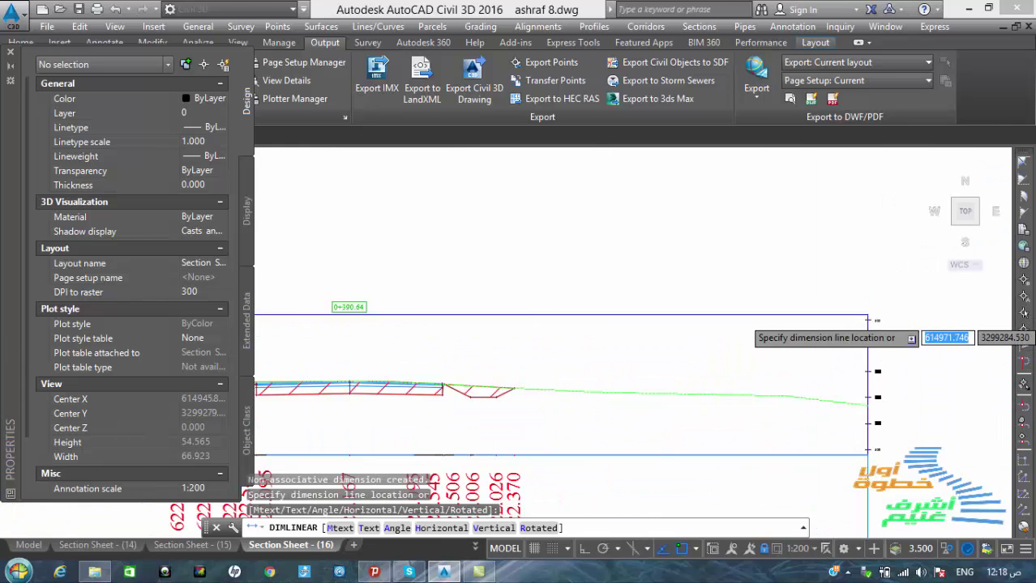
{"action": "left_click", "coordinate": [868, 318]}
{"action": "scroll", "coordinate": [843, 292], "scroll_direction": "down", "scroll_amount": 6}
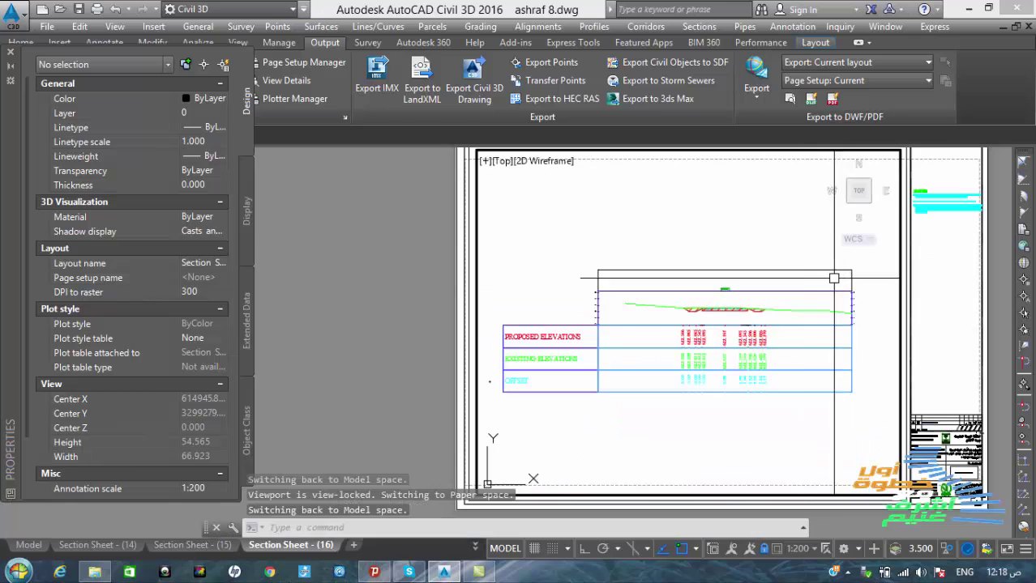
Step: Examine the text of the model-space dimension above the section view against the whole sheet, and return to paper space
{"action": "scroll", "coordinate": [834, 278], "scroll_direction": "up", "scroll_amount": 8}
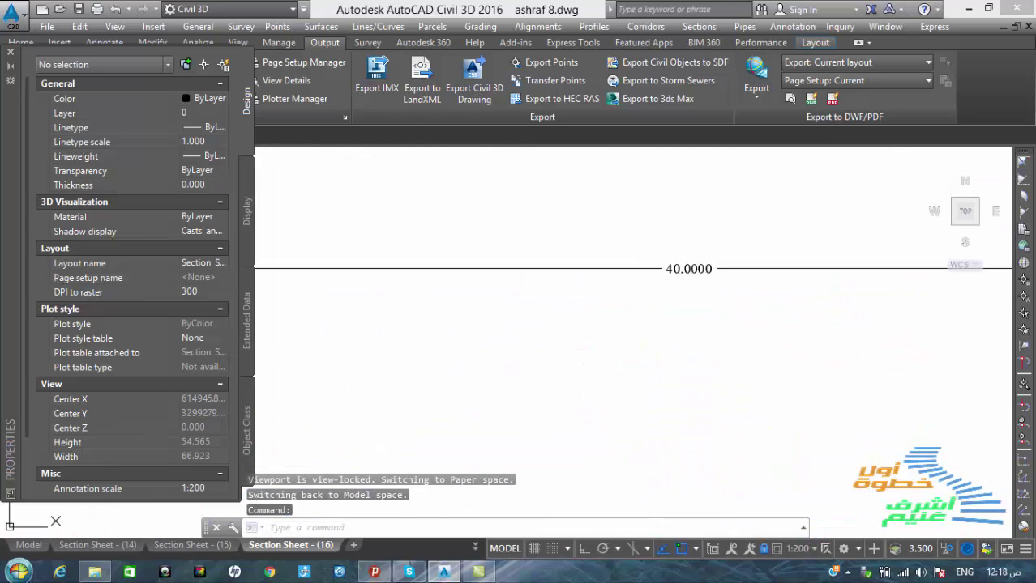
{"action": "scroll", "coordinate": [621, 256], "scroll_direction": "down", "scroll_amount": 6}
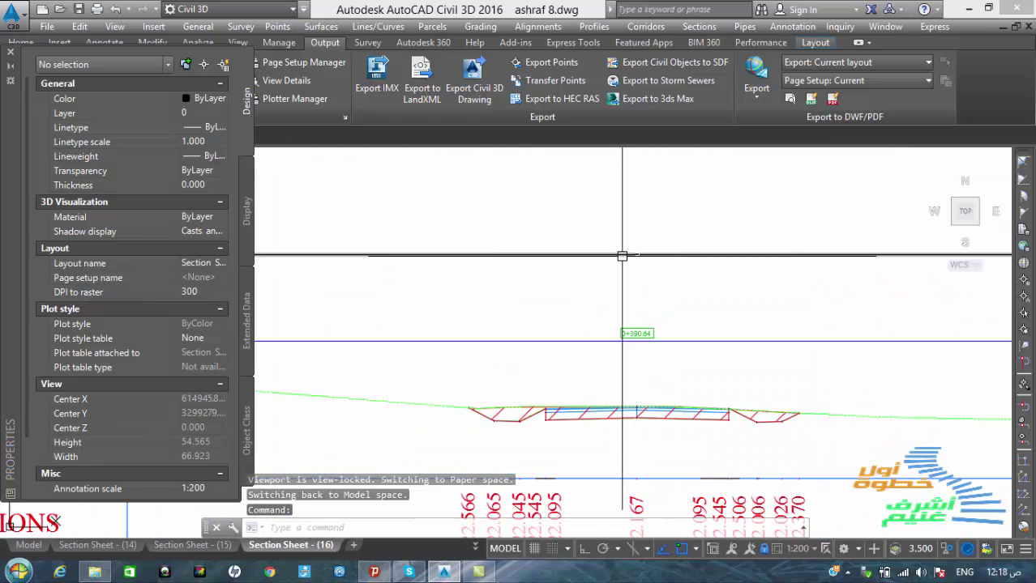
{"action": "scroll", "coordinate": [622, 256], "scroll_direction": "down", "scroll_amount": 5}
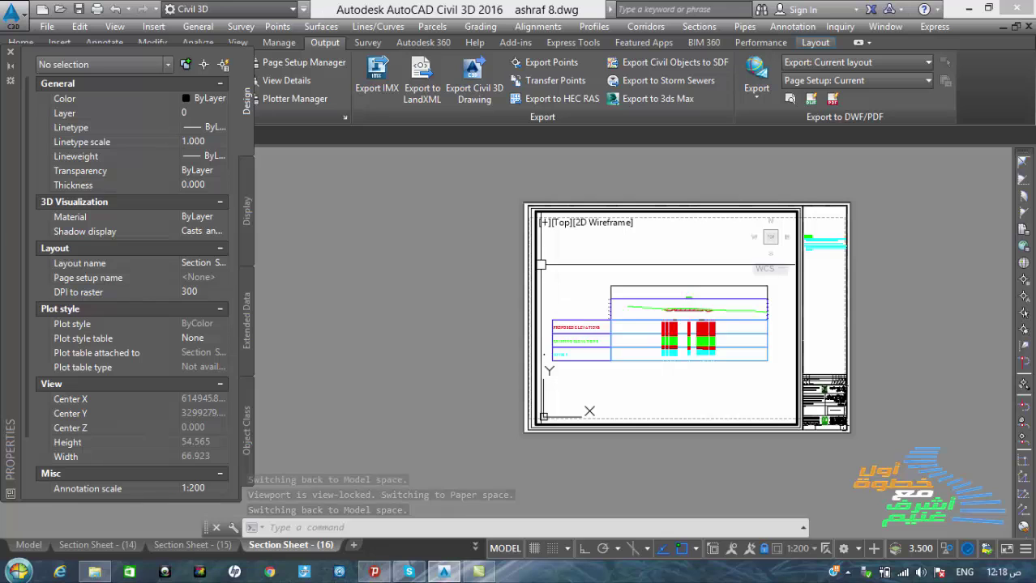
{"action": "scroll", "coordinate": [672, 279], "scroll_direction": "up", "scroll_amount": 4}
{"action": "scroll", "coordinate": [675, 292], "scroll_direction": "down", "scroll_amount": 4}
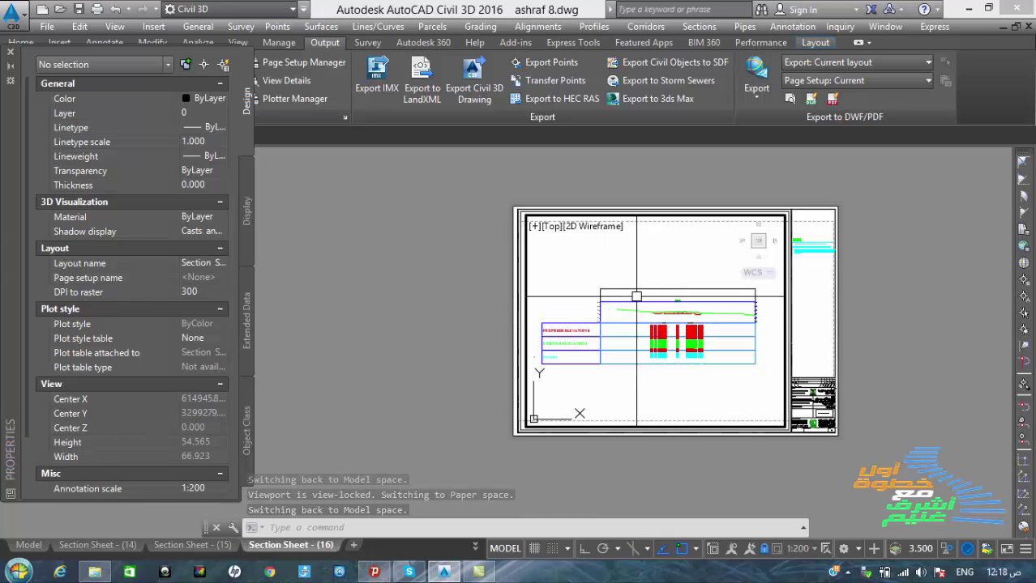
{"action": "double_click", "coordinate": [481, 289]}
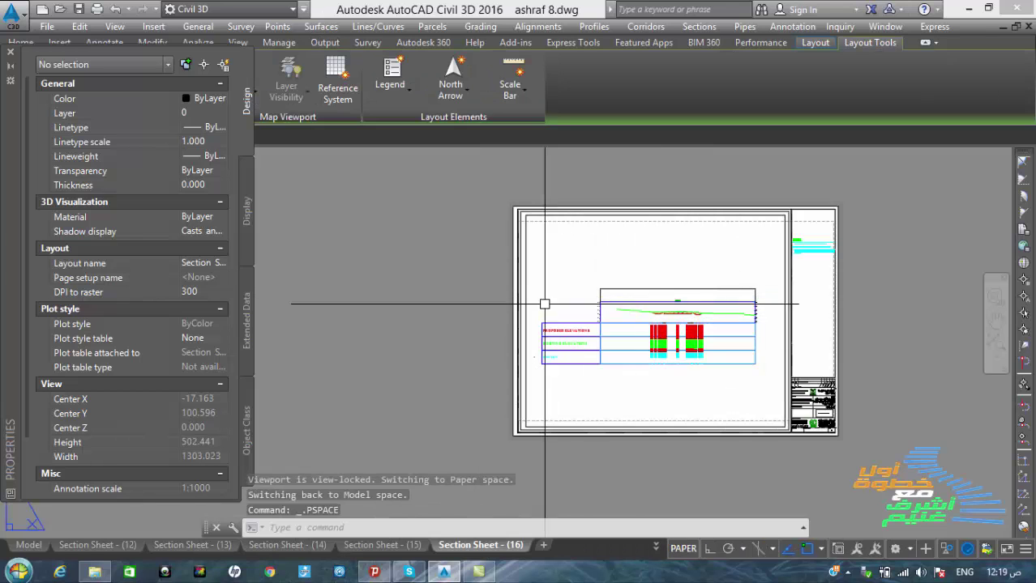
{"action": "double_click", "coordinate": [680, 296]}
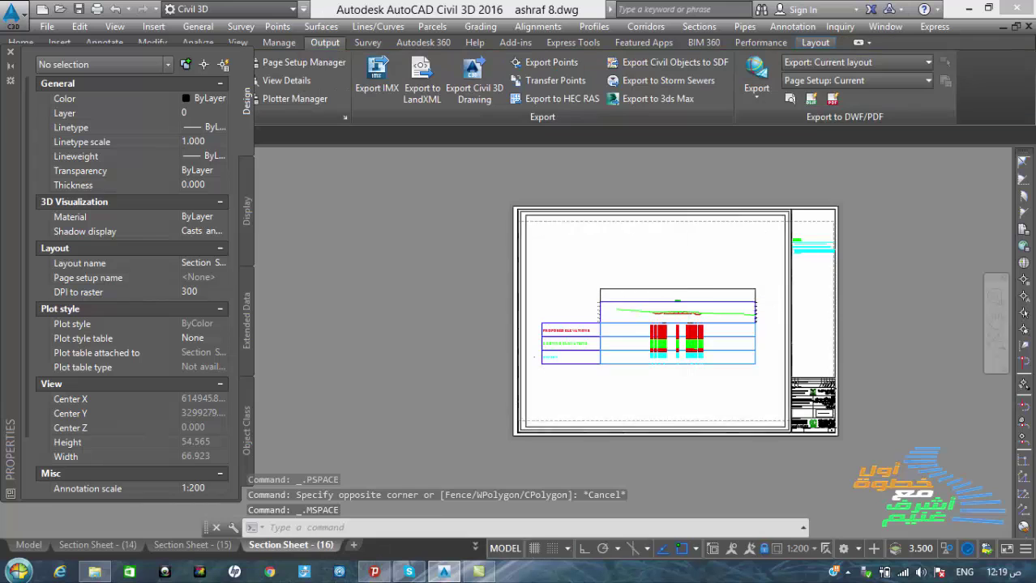
{"action": "scroll", "coordinate": [680, 294], "scroll_direction": "up", "scroll_amount": 5}
{"action": "scroll", "coordinate": [665, 276], "scroll_direction": "up", "scroll_amount": 5}
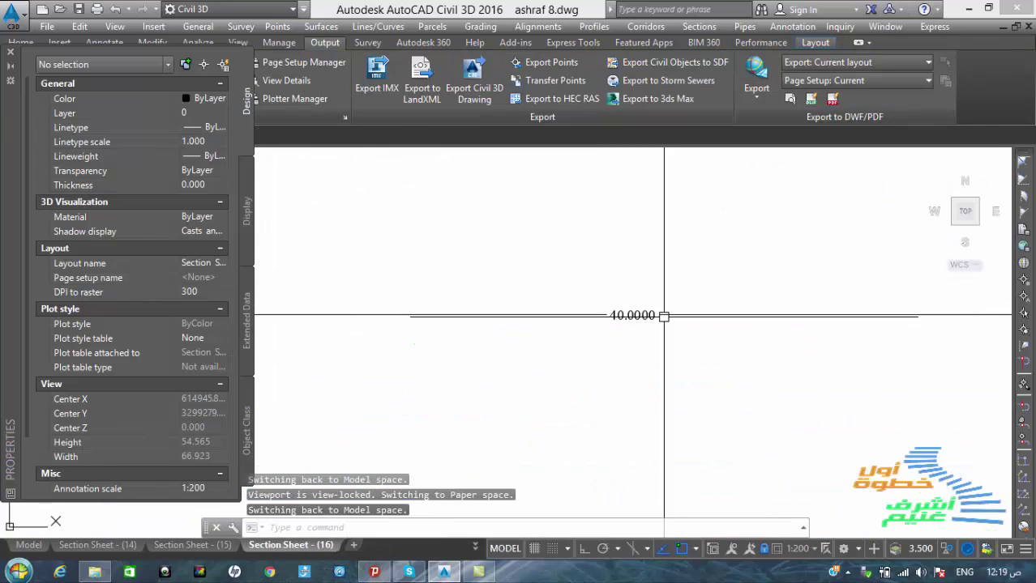
{"action": "scroll", "coordinate": [657, 295], "scroll_direction": "down", "scroll_amount": 10}
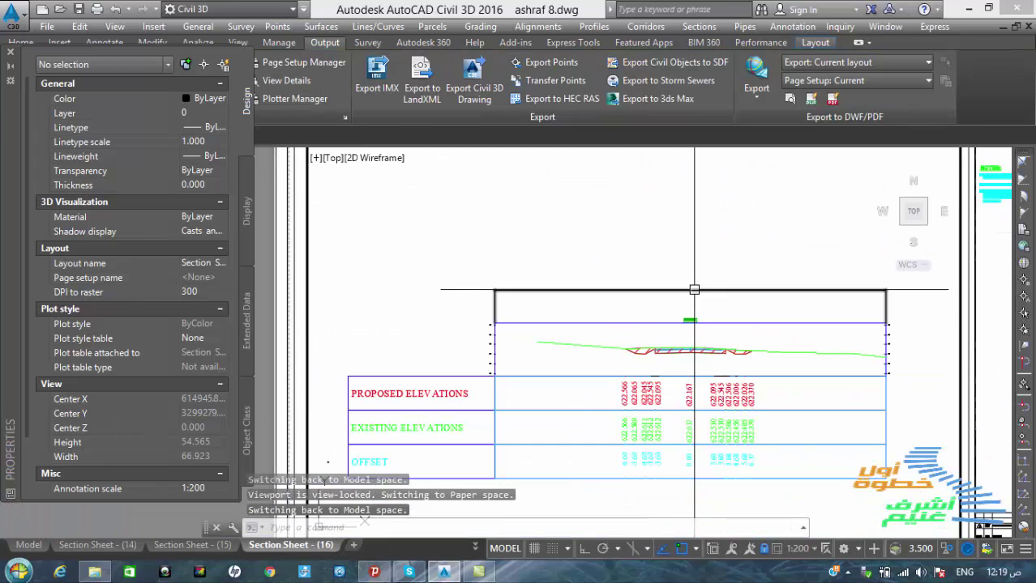
{"action": "double_click", "coordinate": [379, 274]}
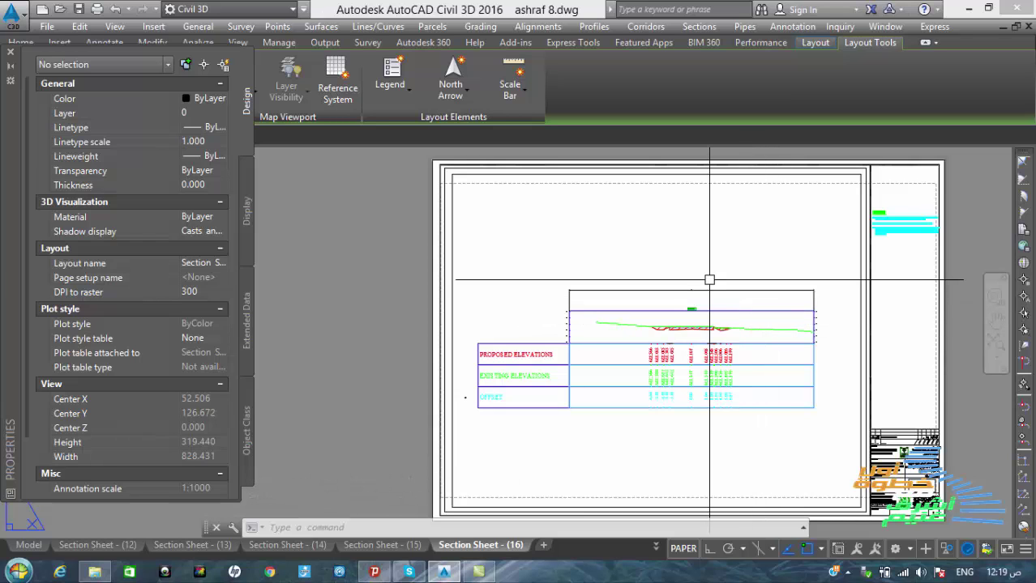
{"action": "type", "text": "LI"}
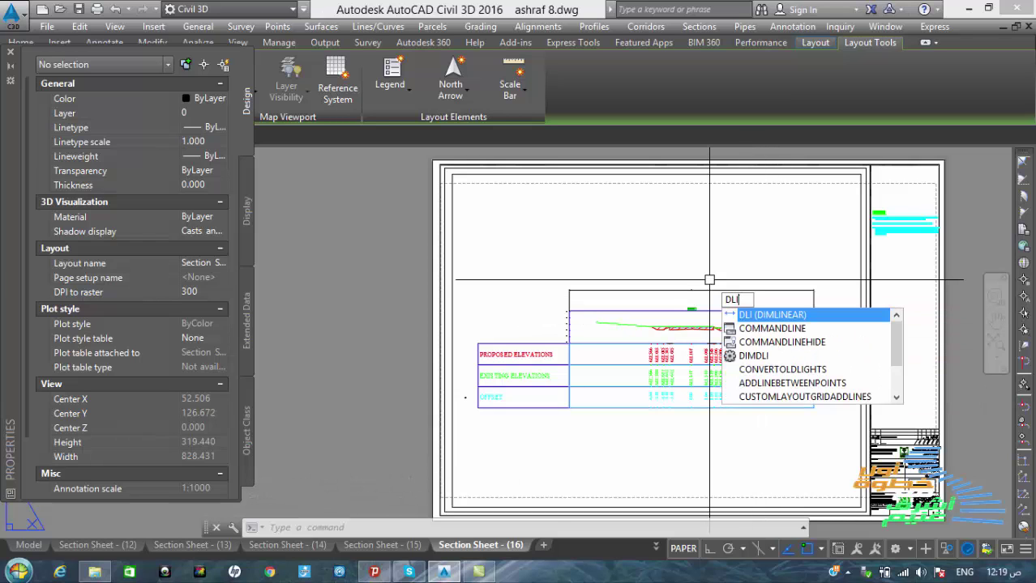
{"action": "key", "text": "Return"}
{"action": "scroll", "coordinate": [571, 287], "scroll_direction": "up", "scroll_amount": 6}
{"action": "left_click", "coordinate": [580, 280]}
{"action": "middle_click_drag", "start_coordinate": [581, 280], "coordinate": [534, 302]}
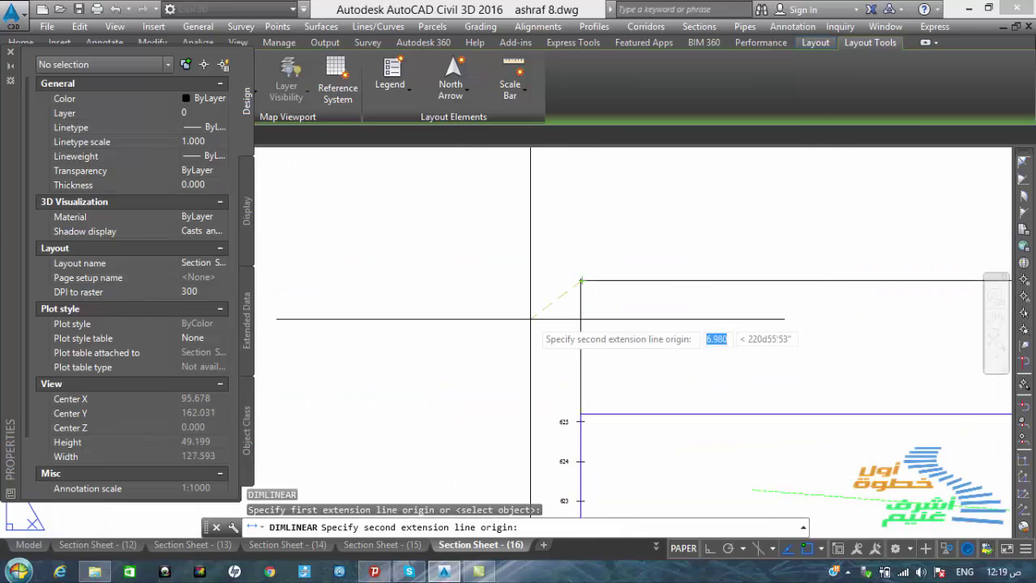
{"action": "scroll", "coordinate": [530, 335], "scroll_direction": "up", "scroll_amount": 10}
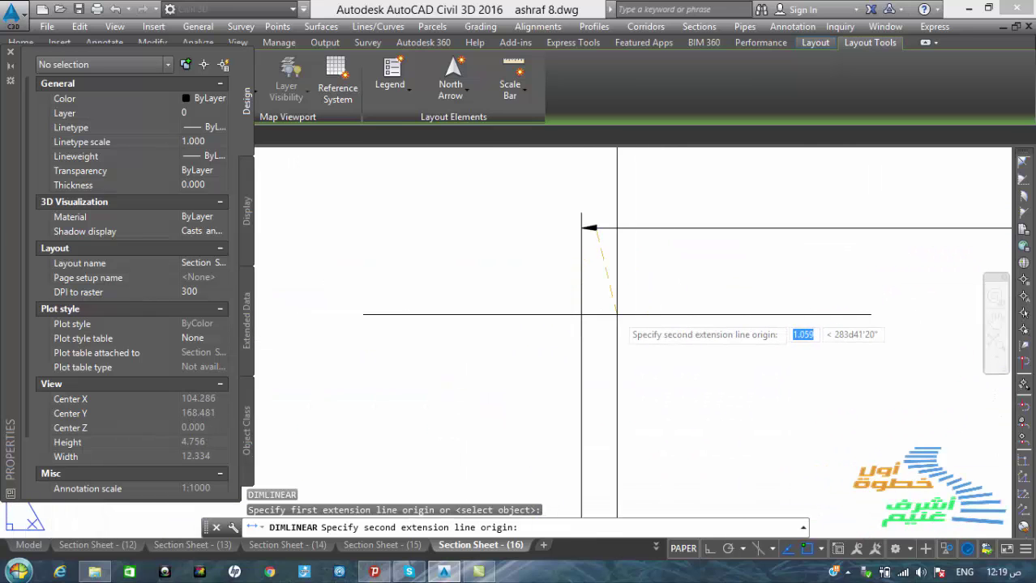
{"action": "key", "text": "Escape"}
Step: In paper space, add a linear dimension between the ends of the model-space dimension, placed a short distance above it
{"action": "key", "text": "Return"}
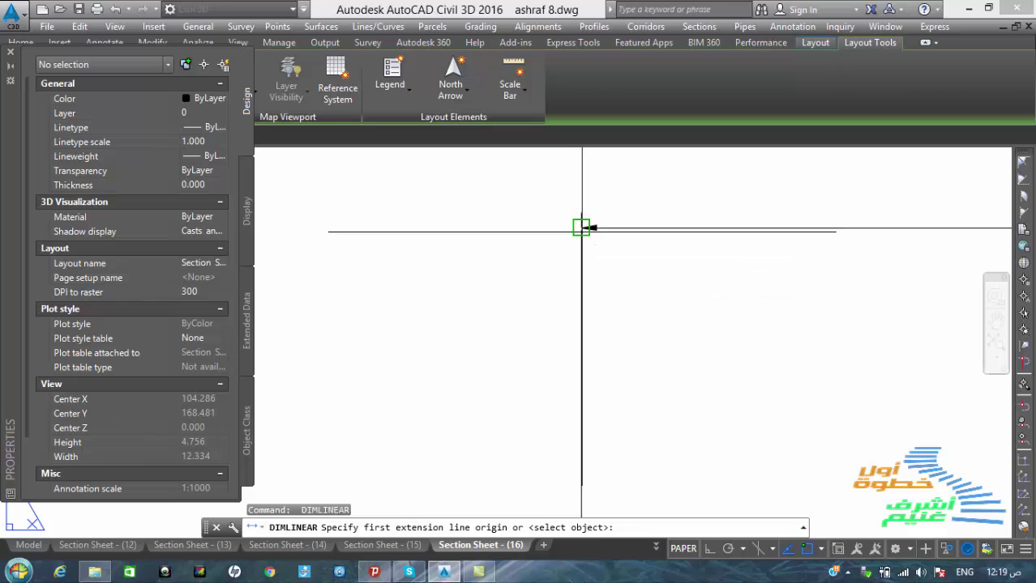
{"action": "left_click", "coordinate": [581, 228]}
{"action": "scroll", "coordinate": [450, 304], "scroll_direction": "down", "scroll_amount": 15}
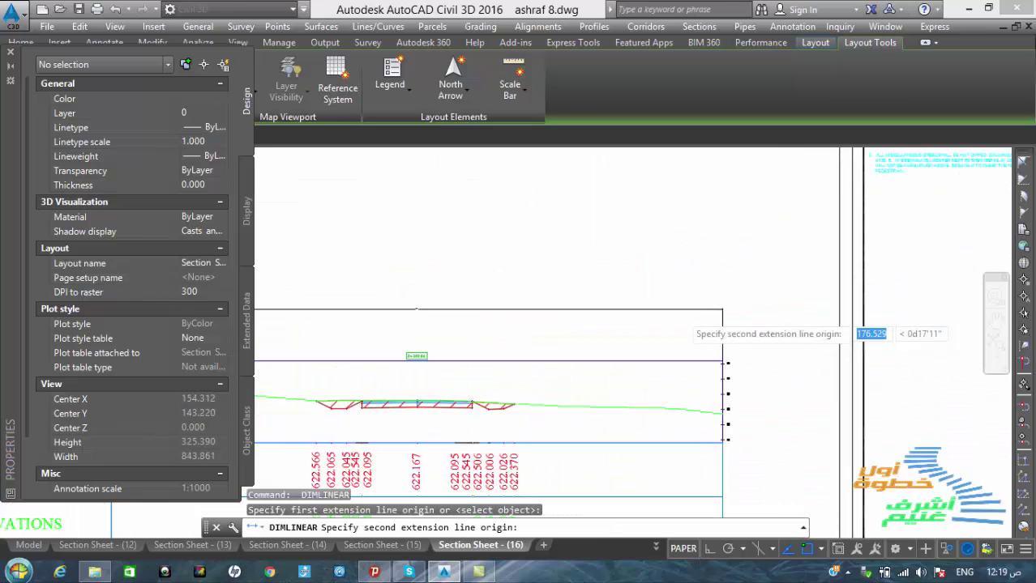
{"action": "scroll", "coordinate": [729, 280], "scroll_direction": "up", "scroll_amount": 20}
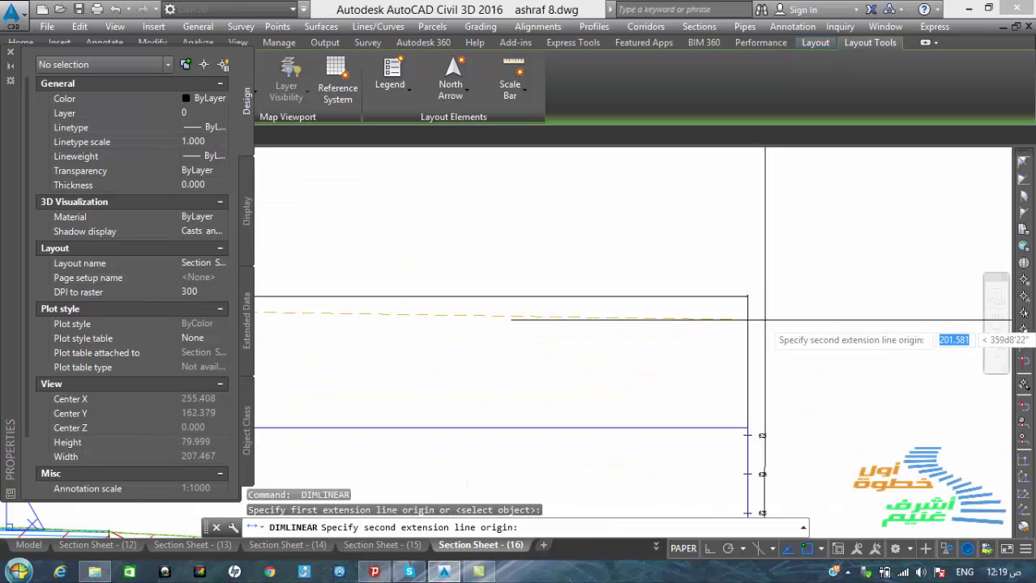
{"action": "left_click", "coordinate": [753, 254]}
{"action": "scroll", "coordinate": [783, 295], "scroll_direction": "down", "scroll_amount": 10}
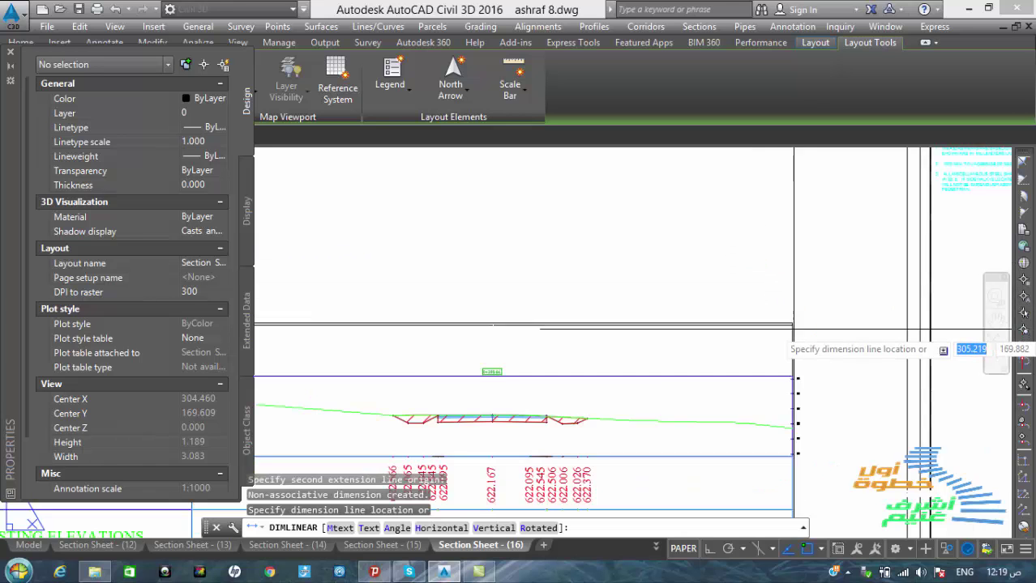
{"action": "scroll", "coordinate": [792, 329], "scroll_direction": "down", "scroll_amount": 4}
{"action": "scroll", "coordinate": [894, 316], "scroll_direction": "up", "scroll_amount": 6}
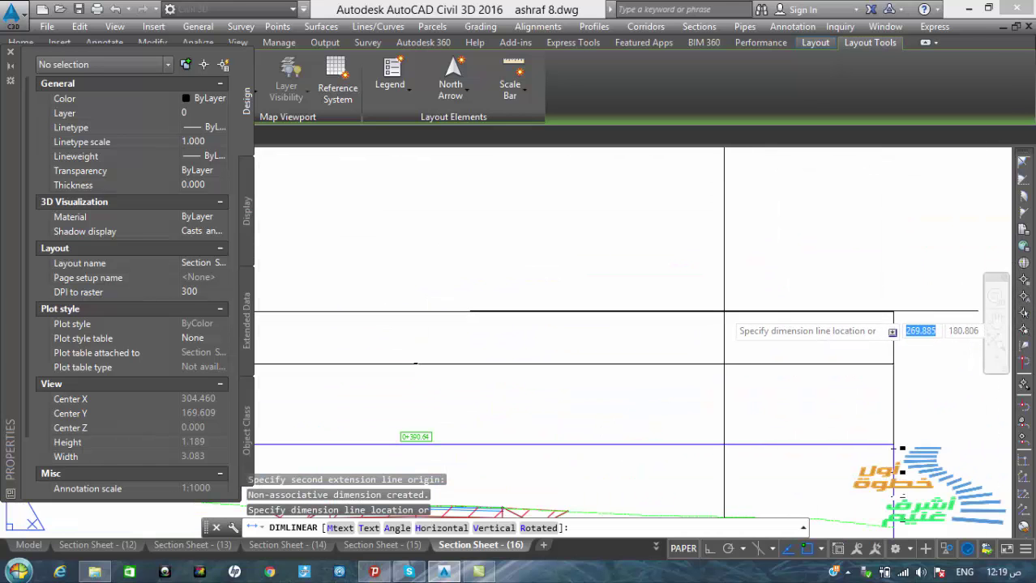
{"action": "left_click", "coordinate": [774, 340]}
Step: Compare the text of the paper-space dimension with that of the model-space dimension below it
{"action": "scroll", "coordinate": [857, 301], "scroll_direction": "down", "scroll_amount": 3}
{"action": "scroll", "coordinate": [767, 312], "scroll_direction": "up", "scroll_amount": 6}
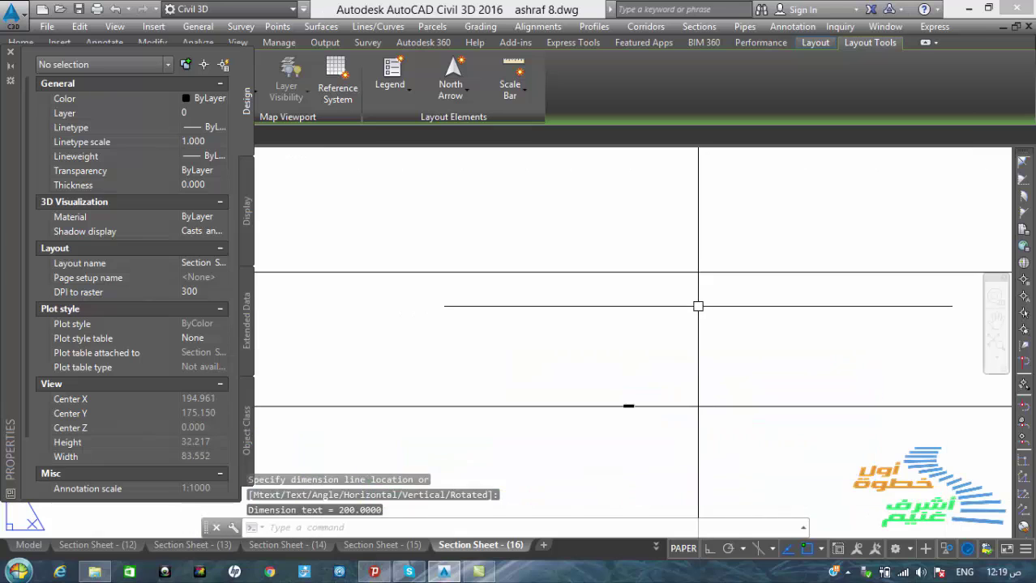
{"action": "scroll", "coordinate": [640, 284], "scroll_direction": "up", "scroll_amount": 5}
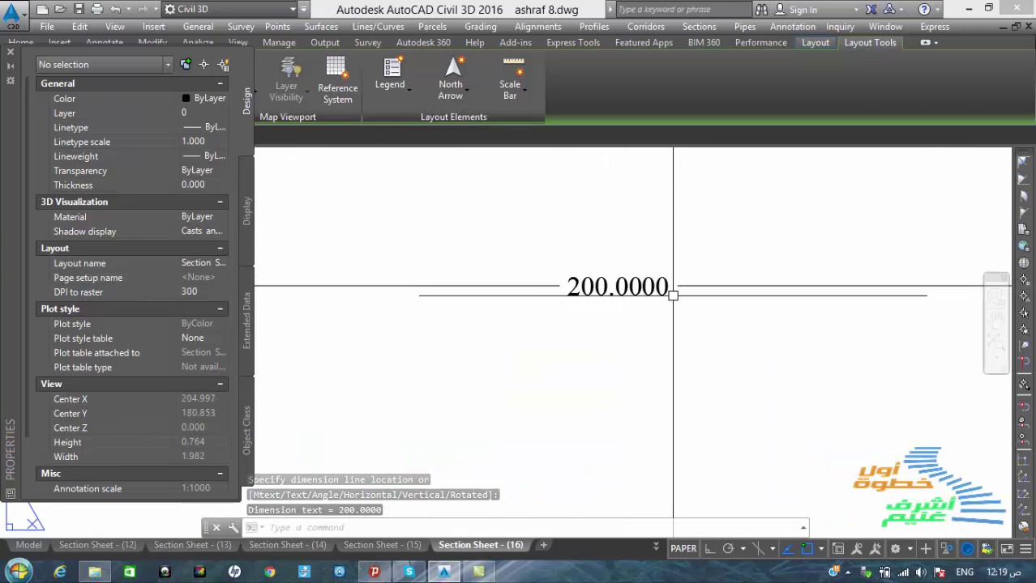
{"action": "middle_click_drag", "start_coordinate": [673, 295], "coordinate": [632, 231]}
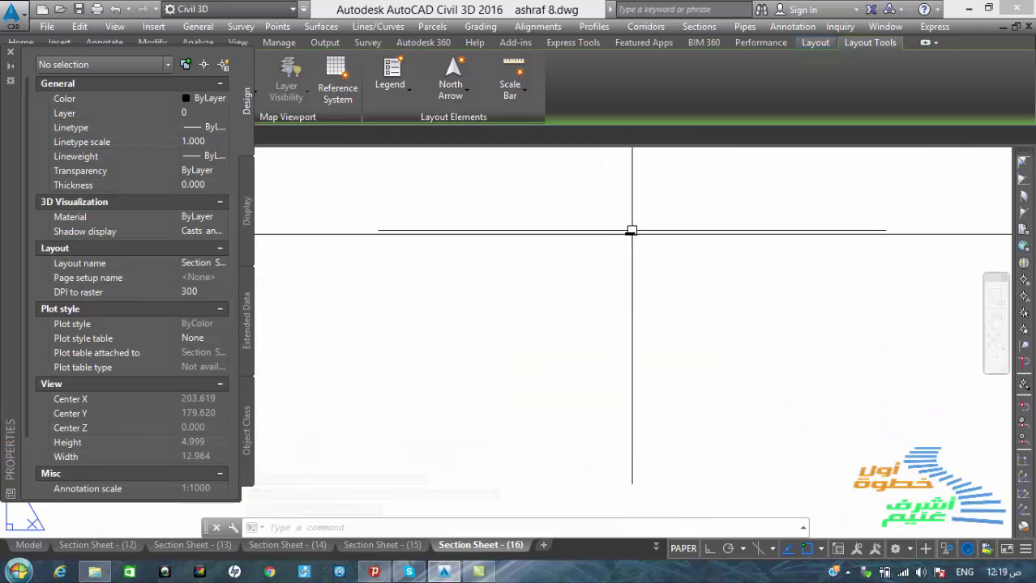
{"action": "scroll", "coordinate": [640, 243], "scroll_direction": "down", "scroll_amount": 4}
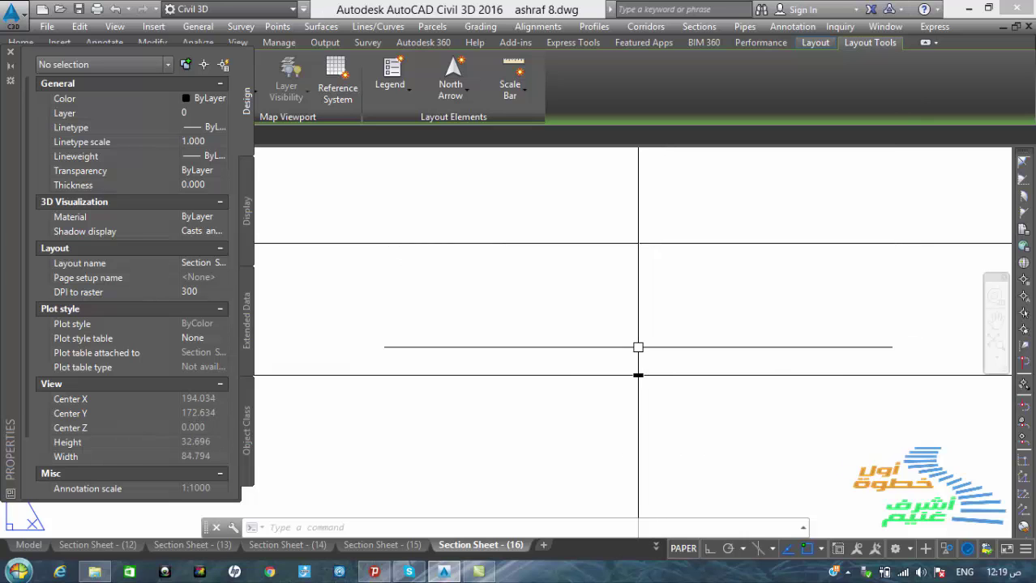
{"action": "scroll", "coordinate": [638, 346], "scroll_direction": "up", "scroll_amount": 5}
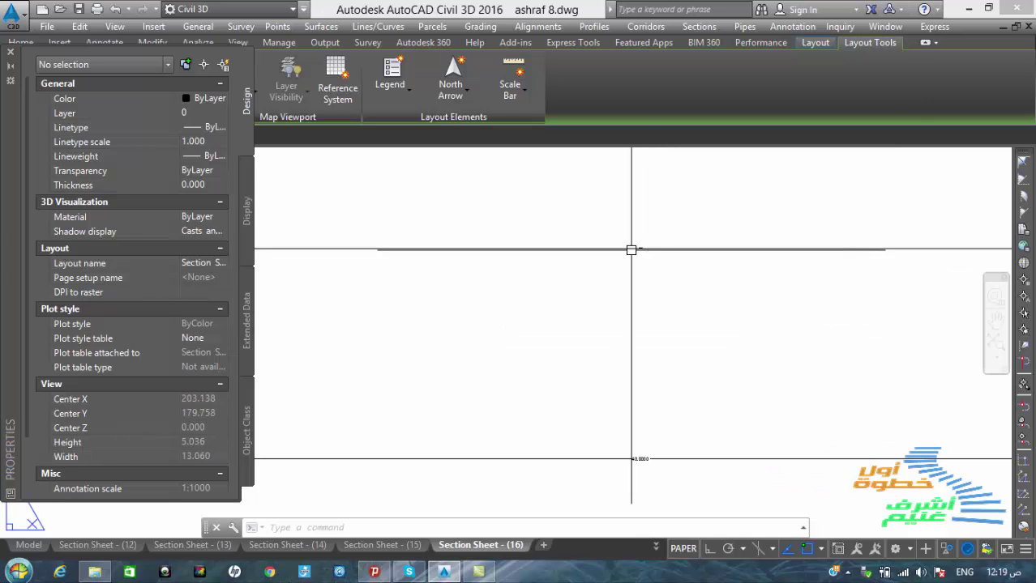
Step: Switch to Calculator to work out the scale conversion between the model-space and paper-space dimensions, and close it
{"action": "scroll", "coordinate": [632, 250], "scroll_direction": "down", "scroll_amount": 9}
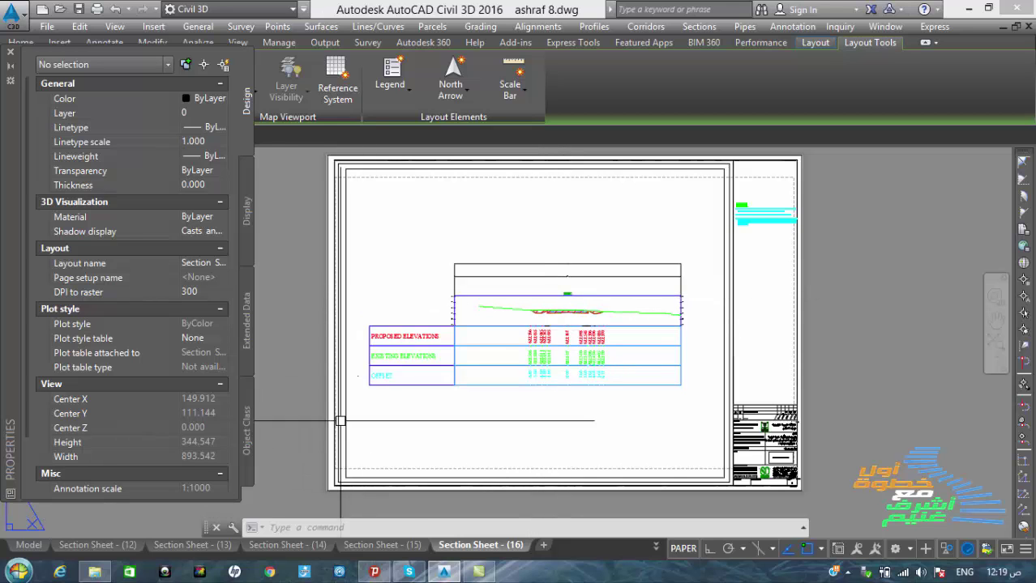
{"action": "scroll", "coordinate": [564, 310], "scroll_direction": "up", "scroll_amount": 5}
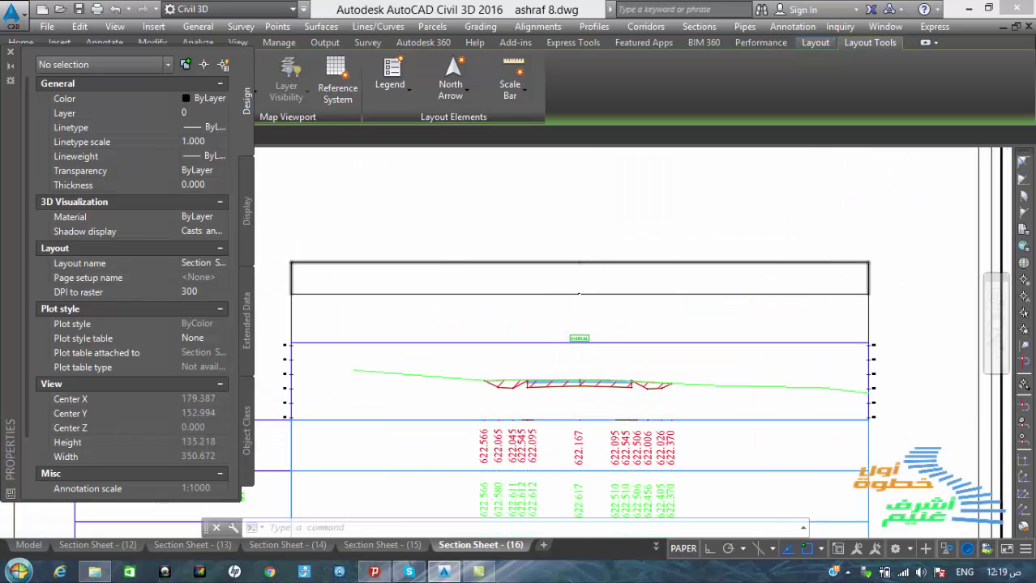
{"action": "left_click", "coordinate": [18, 572]}
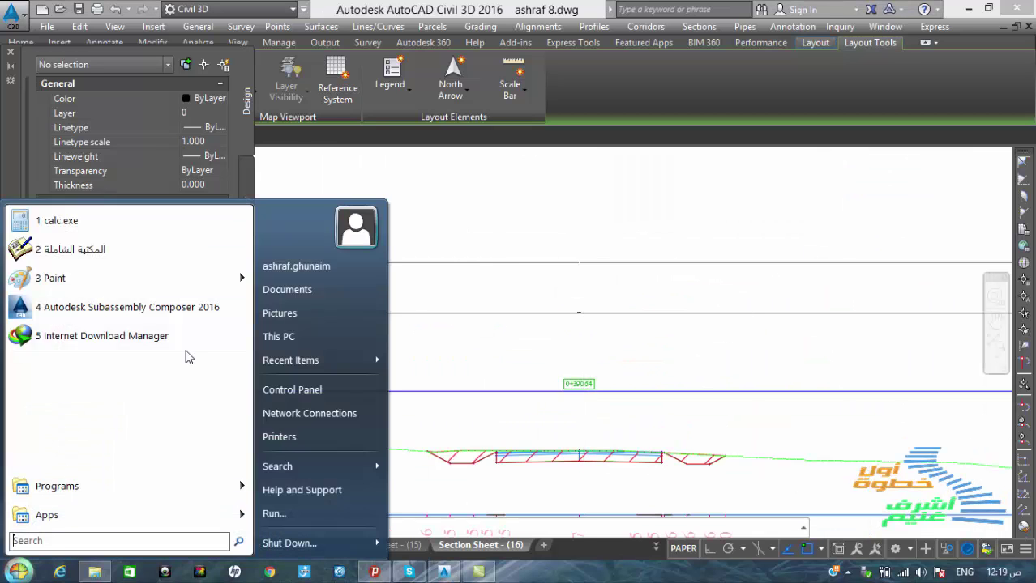
{"action": "left_click", "coordinate": [109, 215]}
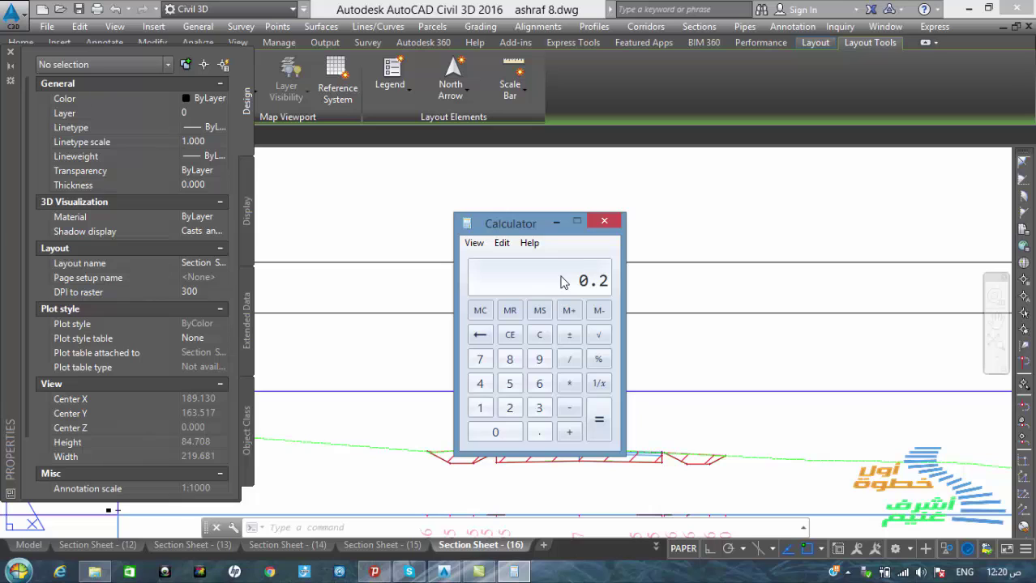
{"action": "left_click", "coordinate": [603, 220]}
Step: Examine the section view on the sheet, and check its scale denominator with a second calculation in Calculator
{"action": "scroll", "coordinate": [600, 230], "scroll_direction": "down", "scroll_amount": 6}
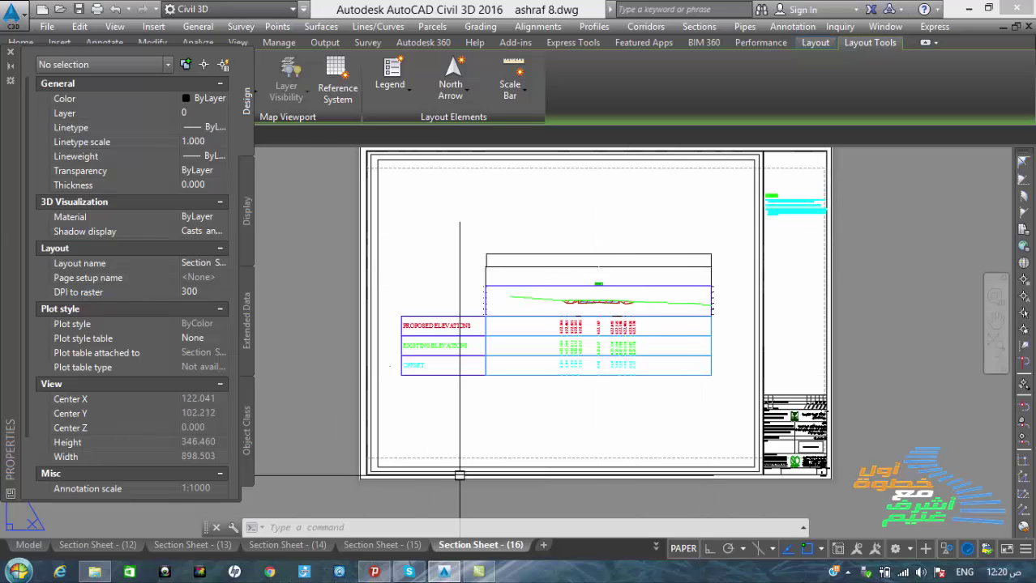
{"action": "scroll", "coordinate": [454, 284], "scroll_direction": "up", "scroll_amount": 3}
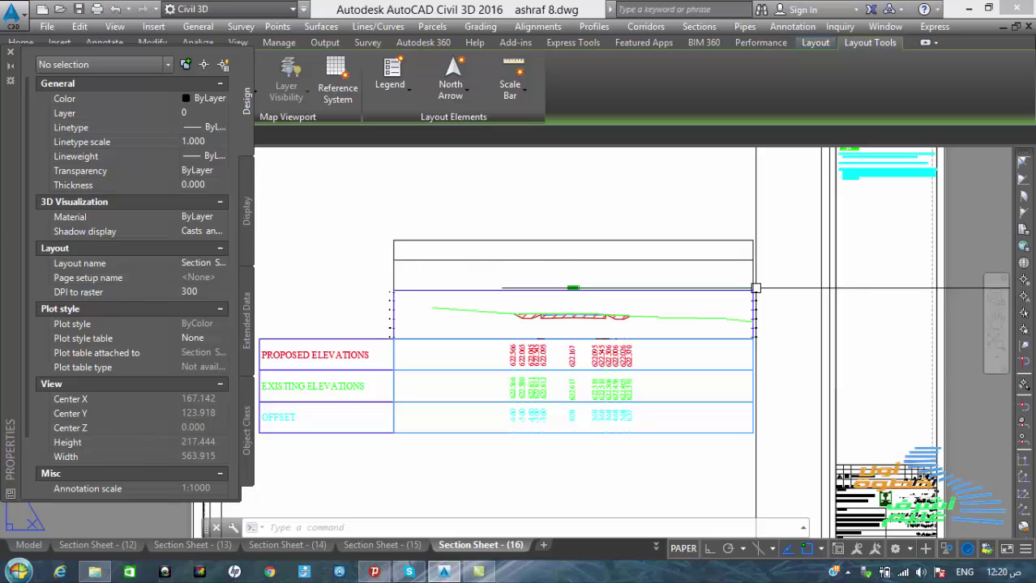
{"action": "scroll", "coordinate": [603, 298], "scroll_direction": "up", "scroll_amount": 8}
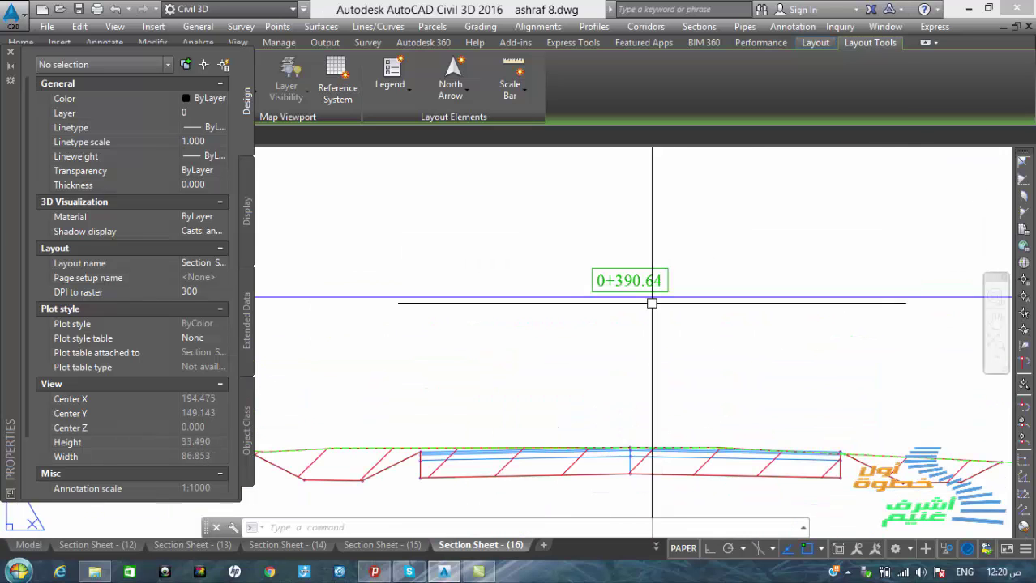
{"action": "scroll", "coordinate": [629, 328], "scroll_direction": "down", "scroll_amount": 6}
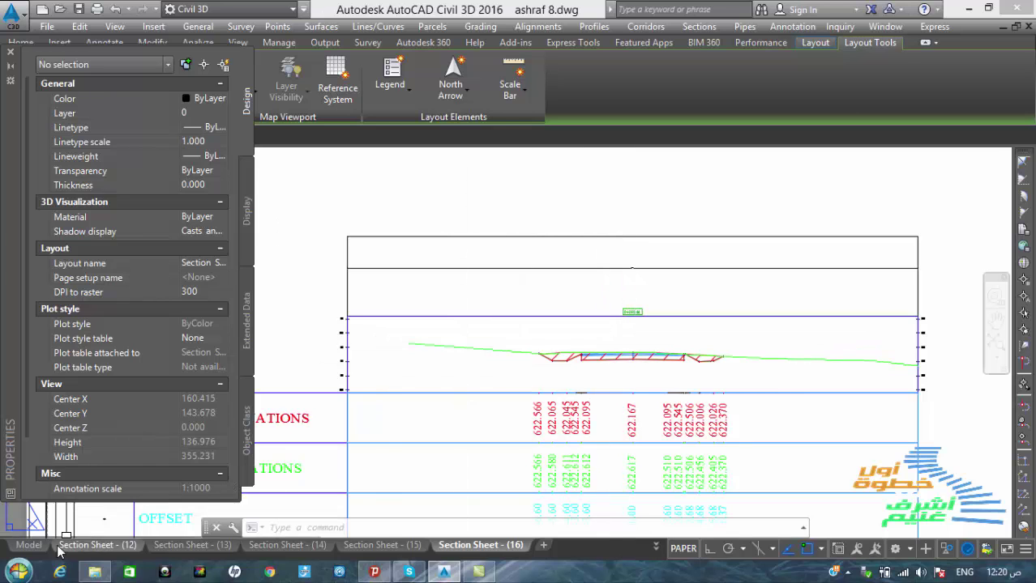
{"action": "left_click", "coordinate": [20, 572]}
{"action": "left_click", "coordinate": [67, 225]}
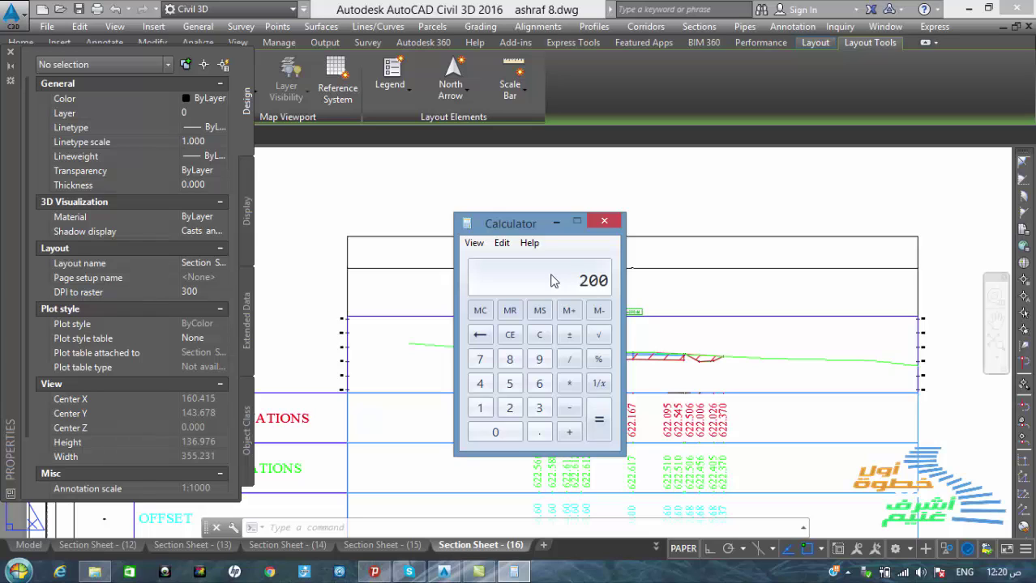
{"action": "left_click", "coordinate": [606, 221]}
Step: Close the Properties palette and review the section view within the whole Section Sheet - (16) layout
{"action": "scroll", "coordinate": [583, 267], "scroll_direction": "down", "scroll_amount": 4}
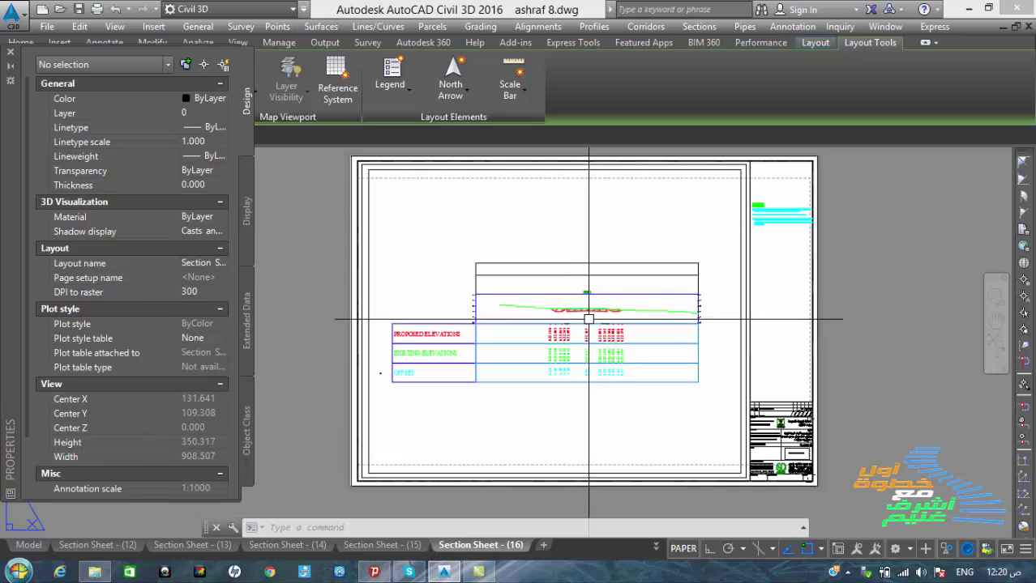
{"action": "left_click", "coordinate": [11, 53]}
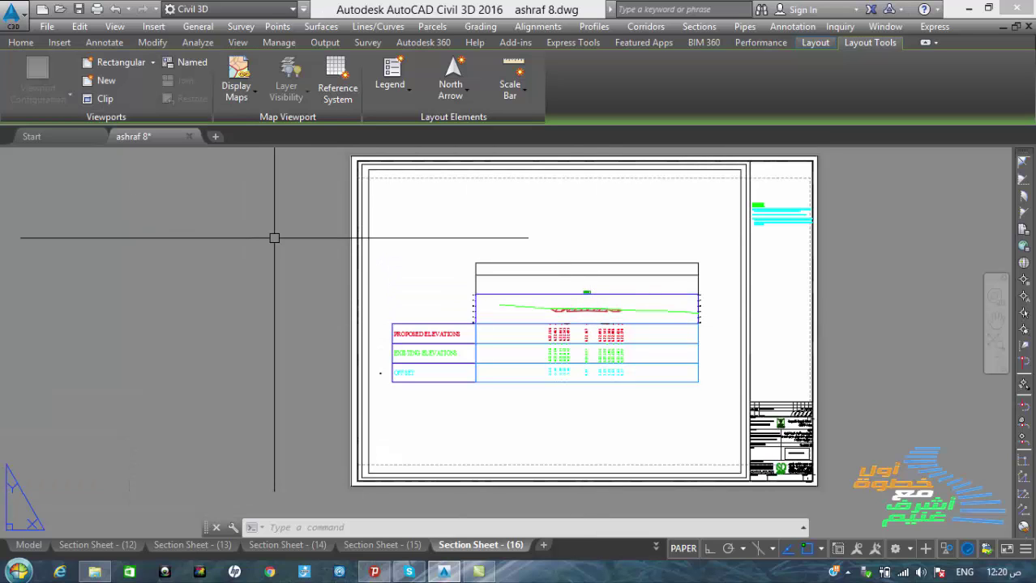
{"action": "left_click", "coordinate": [217, 264]}
{"action": "scroll", "coordinate": [475, 316], "scroll_direction": "up", "scroll_amount": 6}
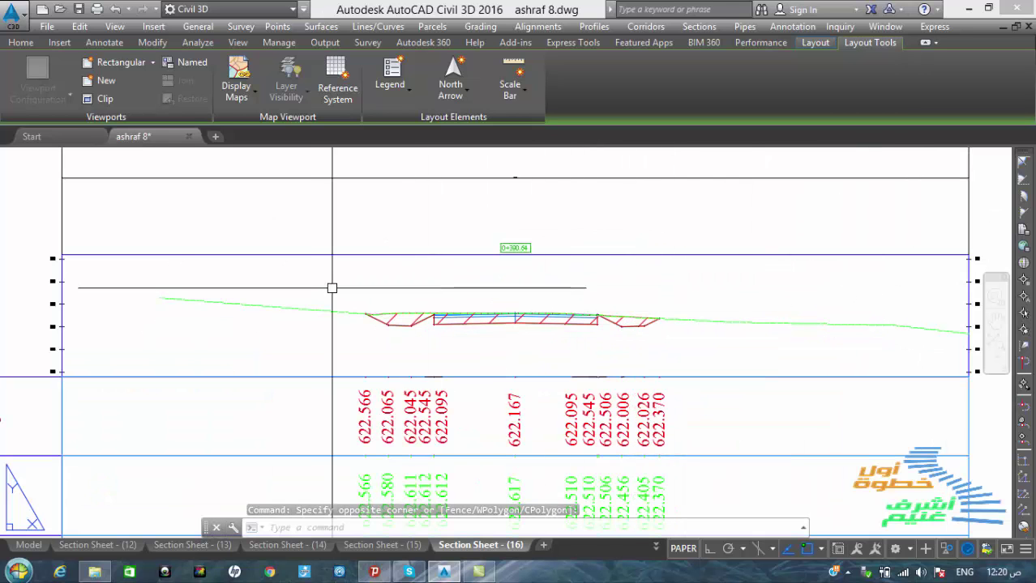
{"action": "scroll", "coordinate": [506, 326], "scroll_direction": "down", "scroll_amount": 5}
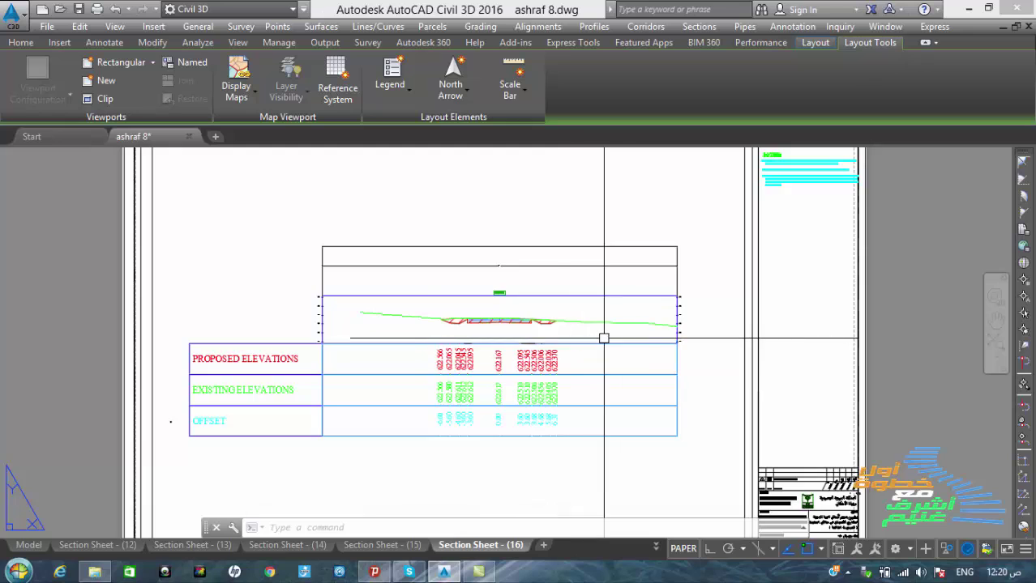
{"action": "scroll", "coordinate": [576, 339], "scroll_direction": "down", "scroll_amount": 4}
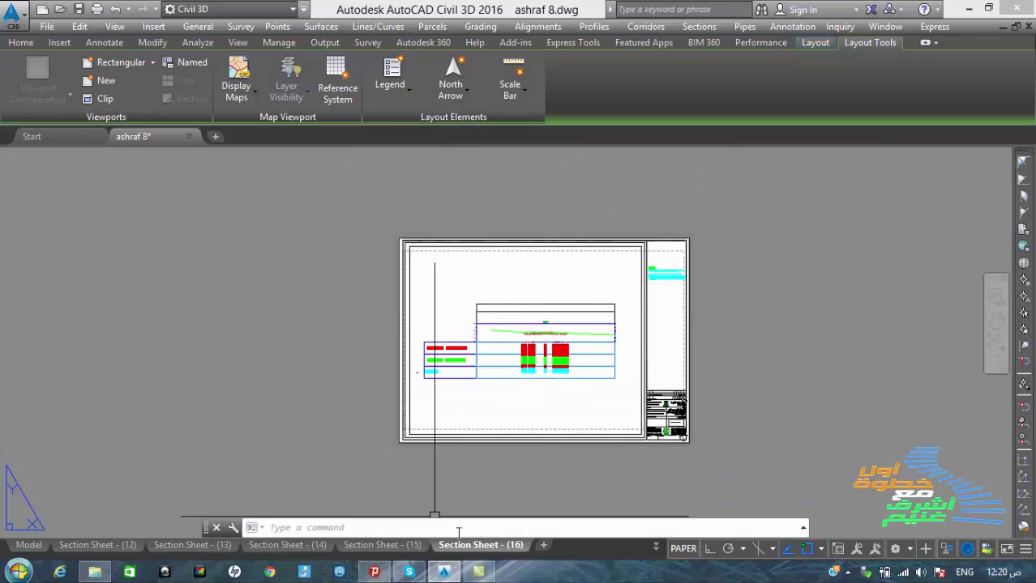
{"action": "left_click", "coordinate": [847, 572]}
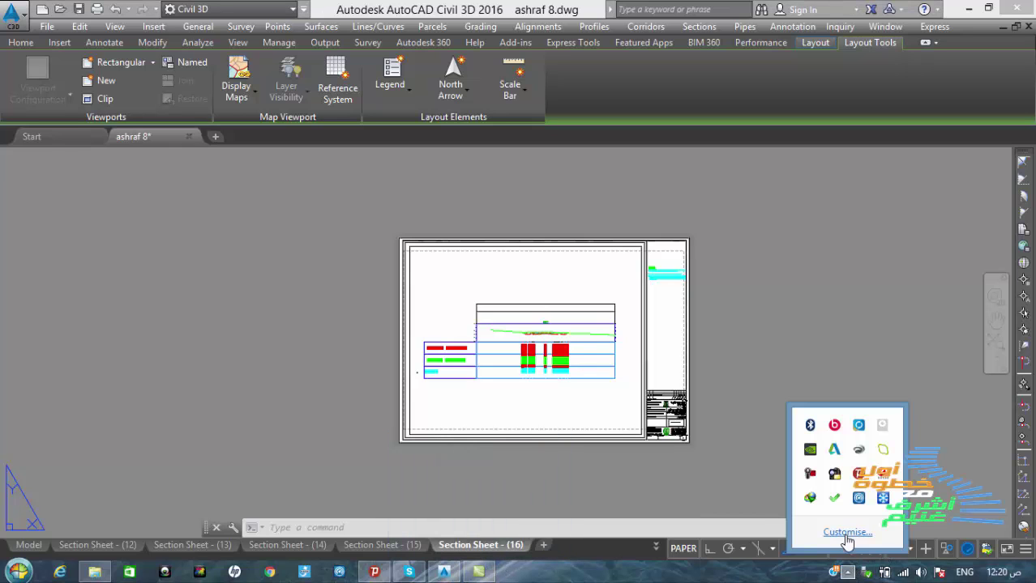
{"action": "left_click", "coordinate": [811, 475]}
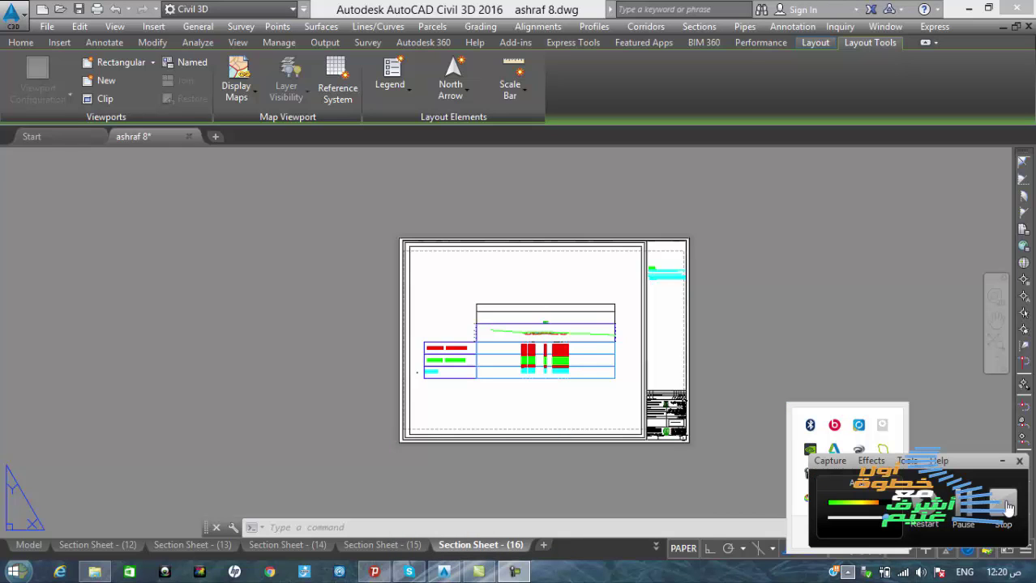